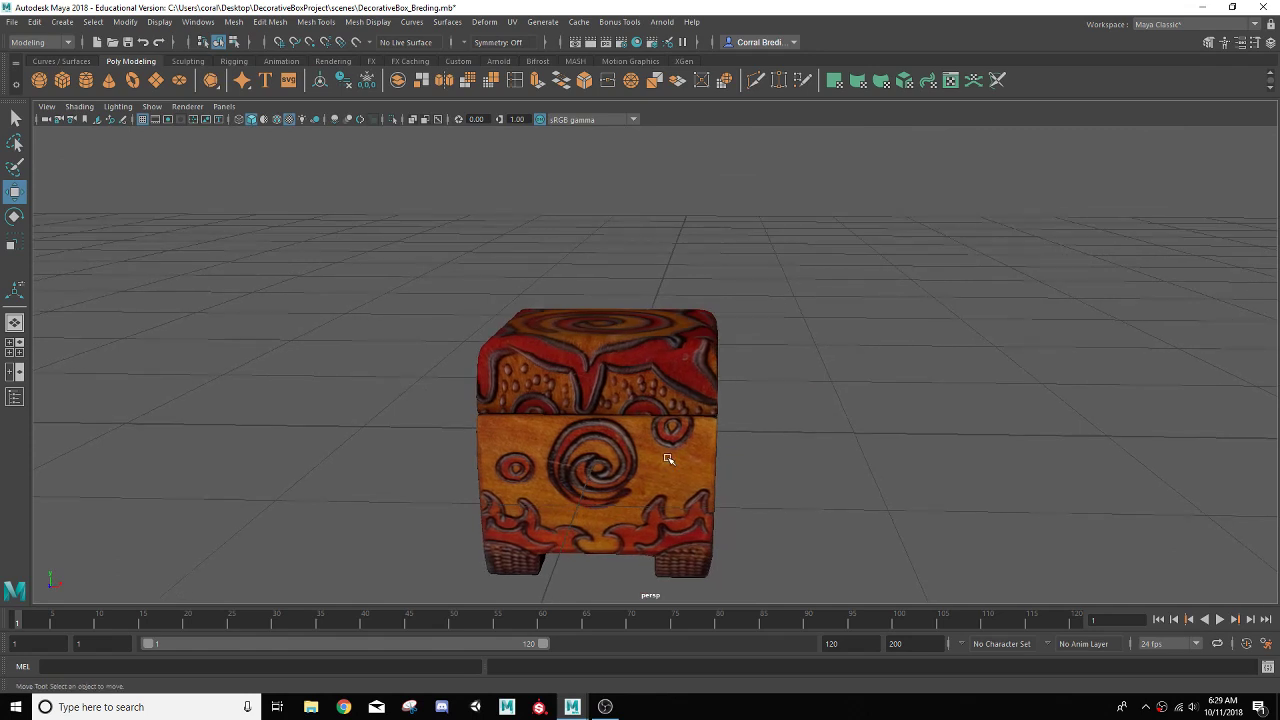
Create a polygon cube at the origin, around the decorative box
middle_click_drag(670, 467, 697, 441, "alt")
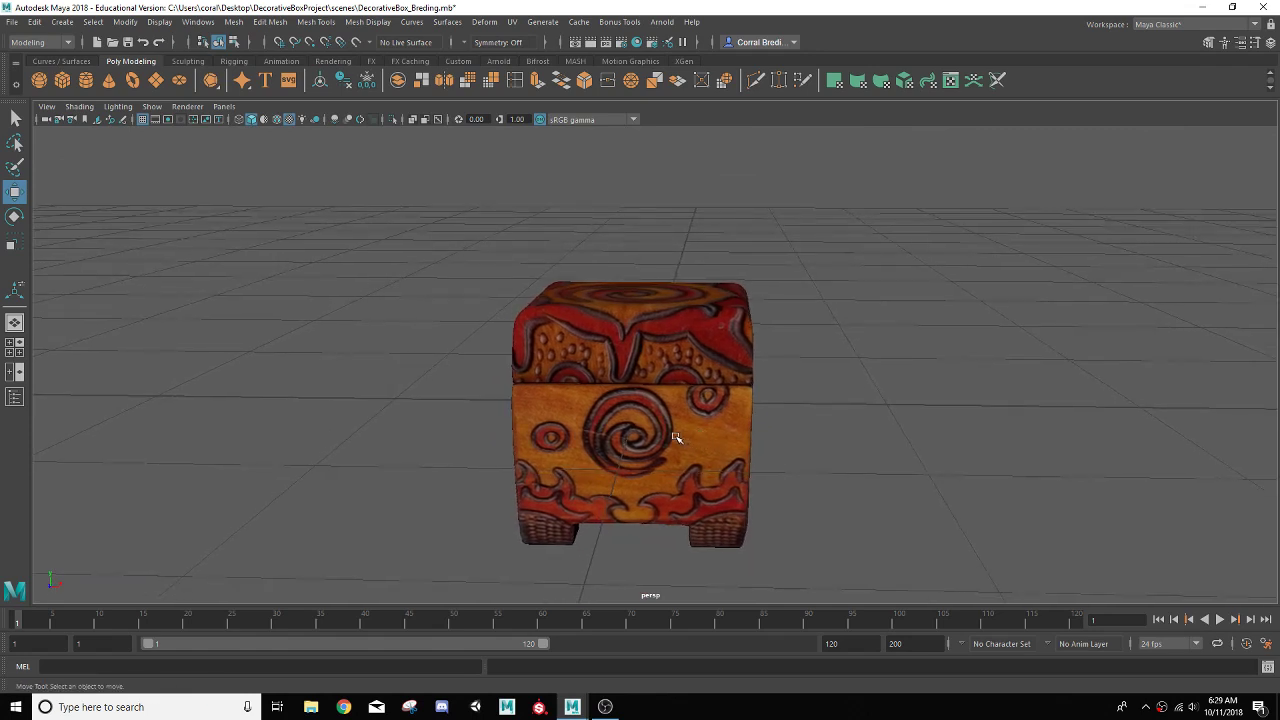
scroll(675, 438, "down", 3)
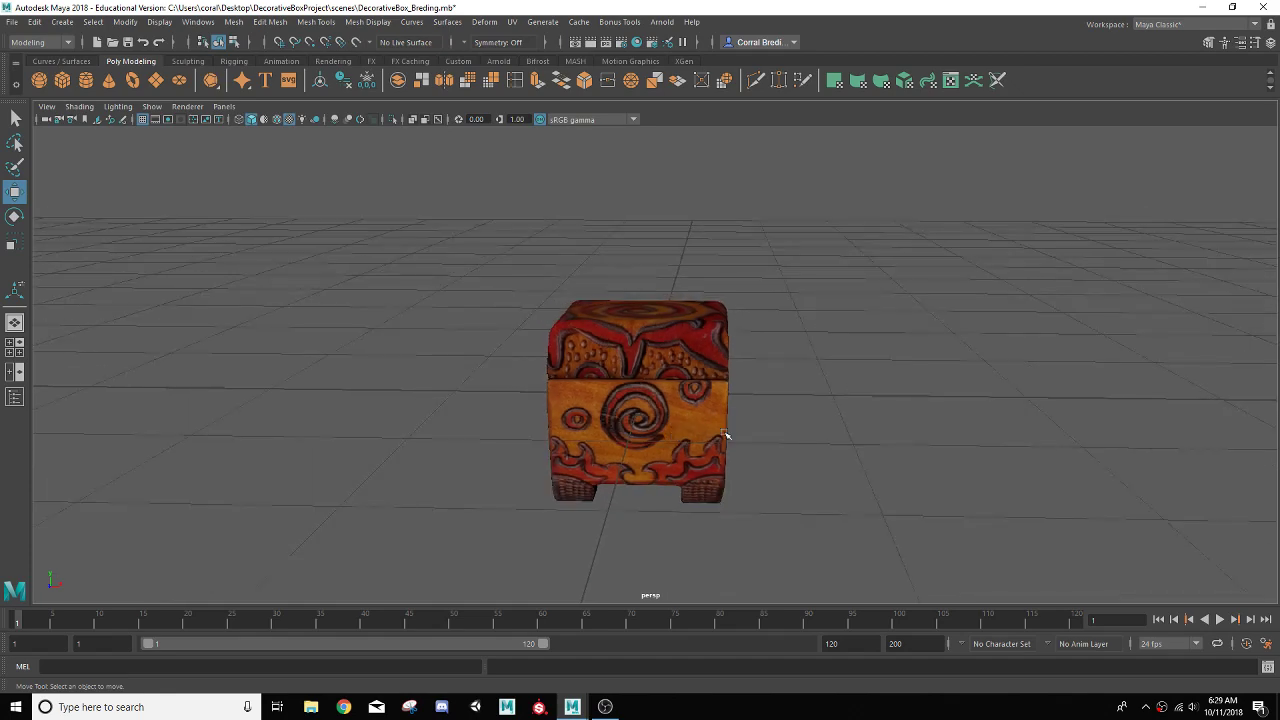
left_click_drag(726, 436, 657, 430, "alt")
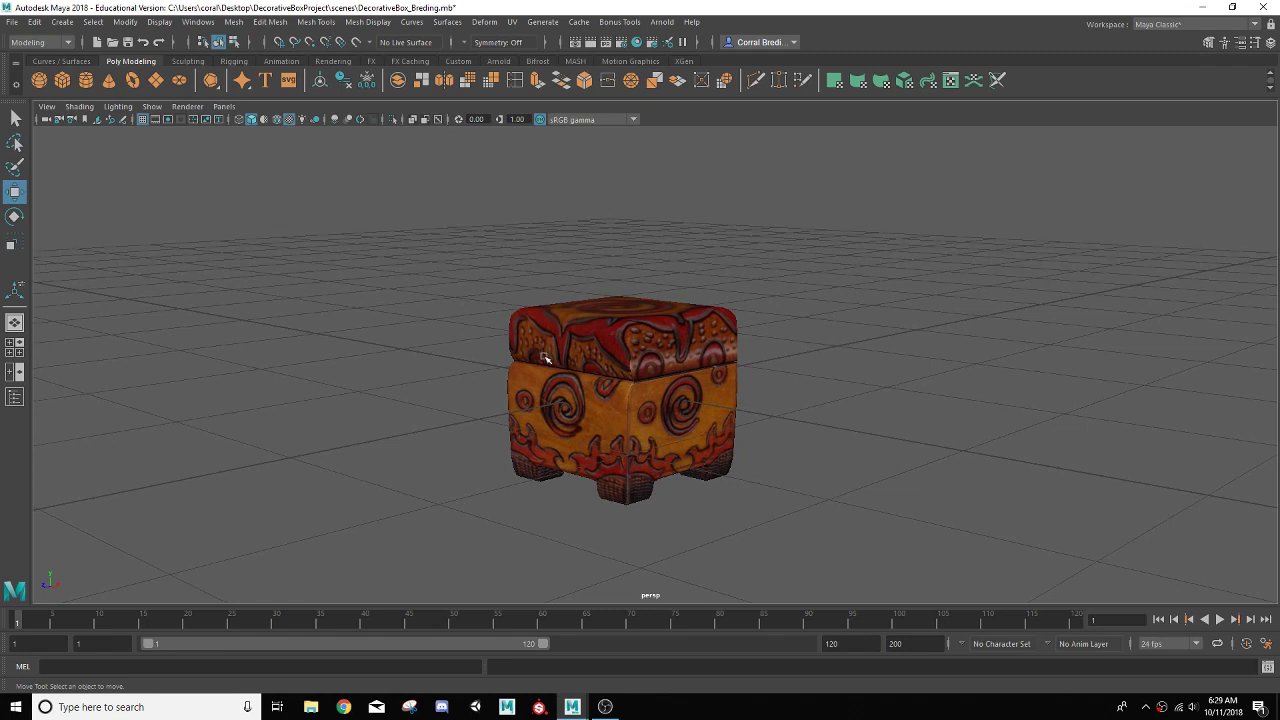
left_click_drag(537, 360, 637, 393, "alt")
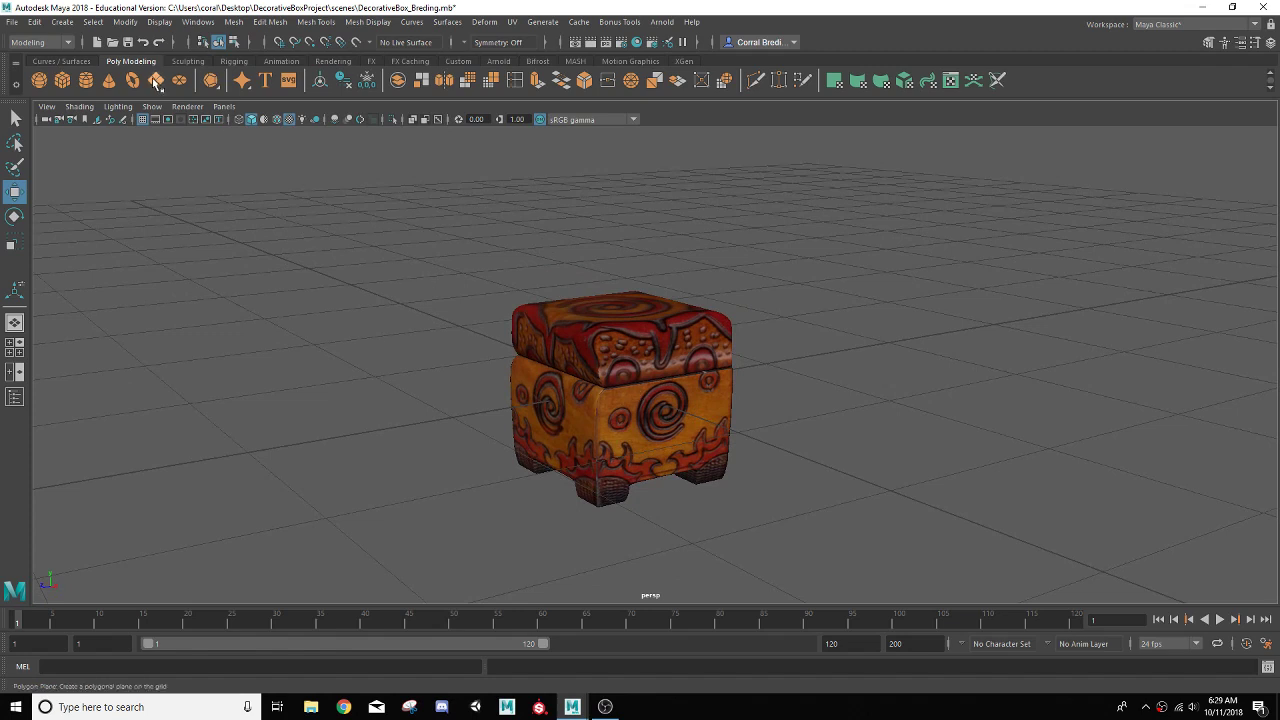
left_click(62, 81)
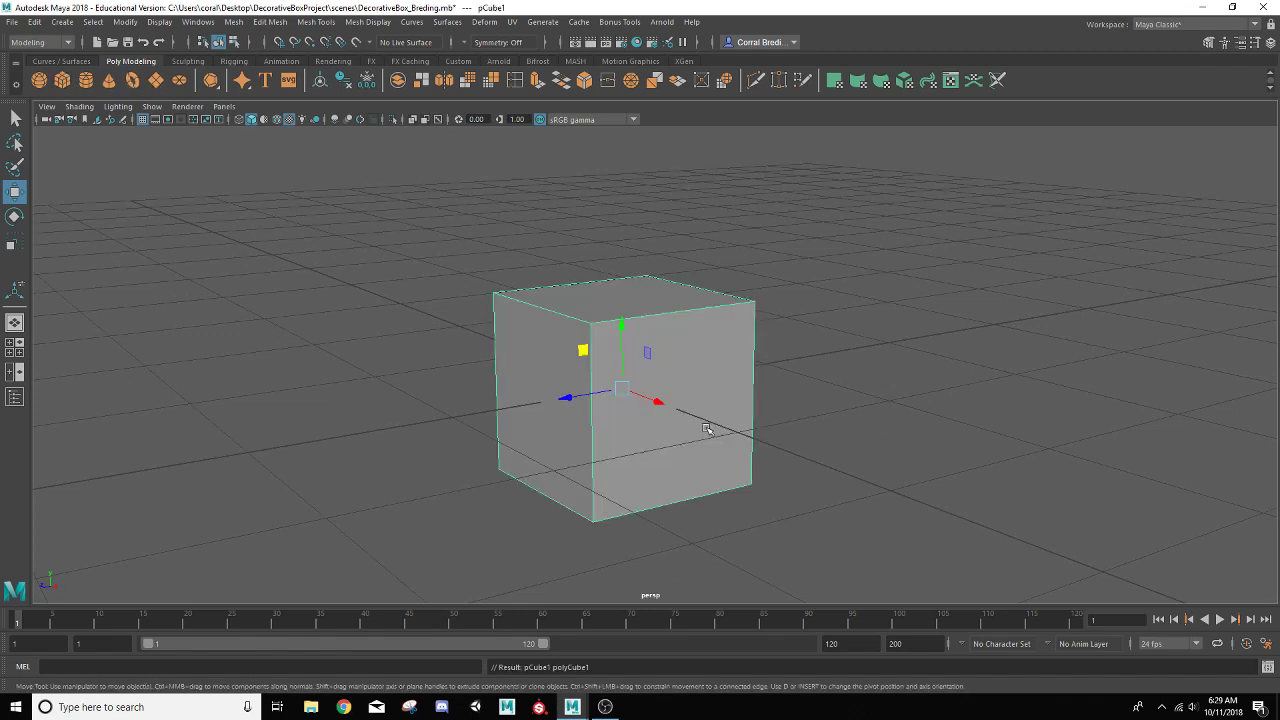
Scale the new cube uniformly to about 14.25 so it becomes a room-sized enclosure around the decorative box
key("r")
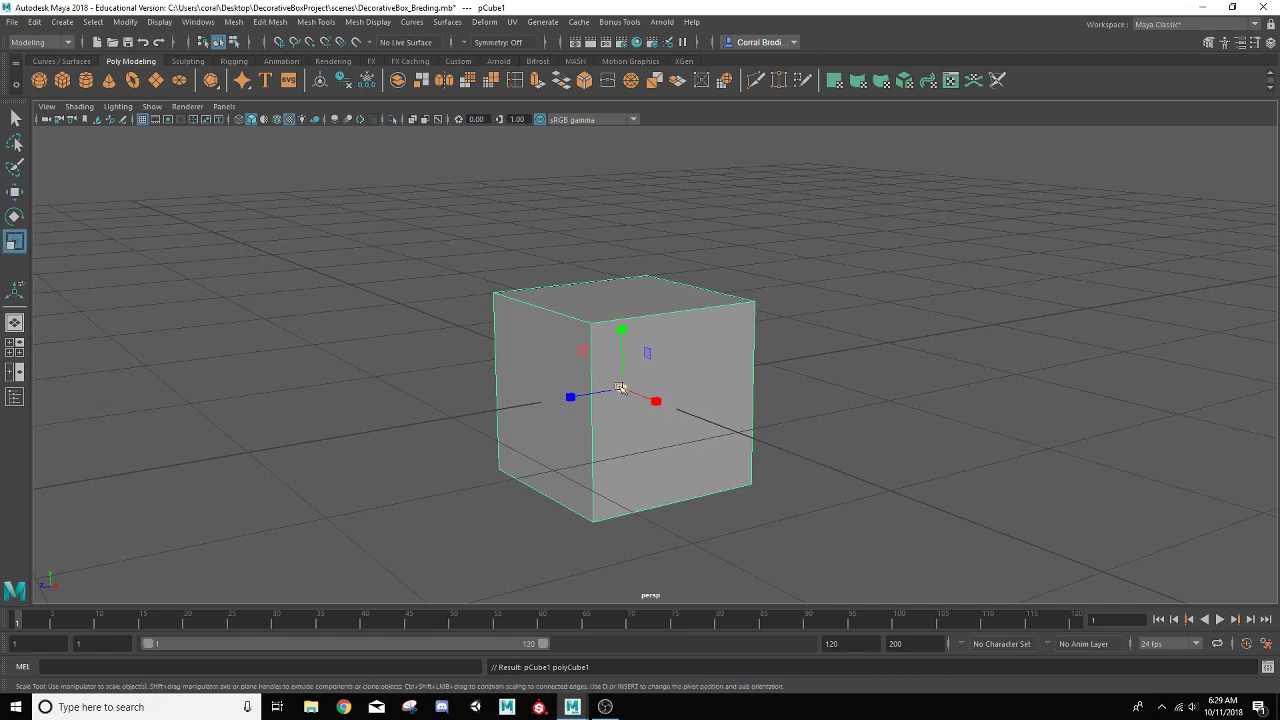
left_click_drag(620, 388, 1034, 336)
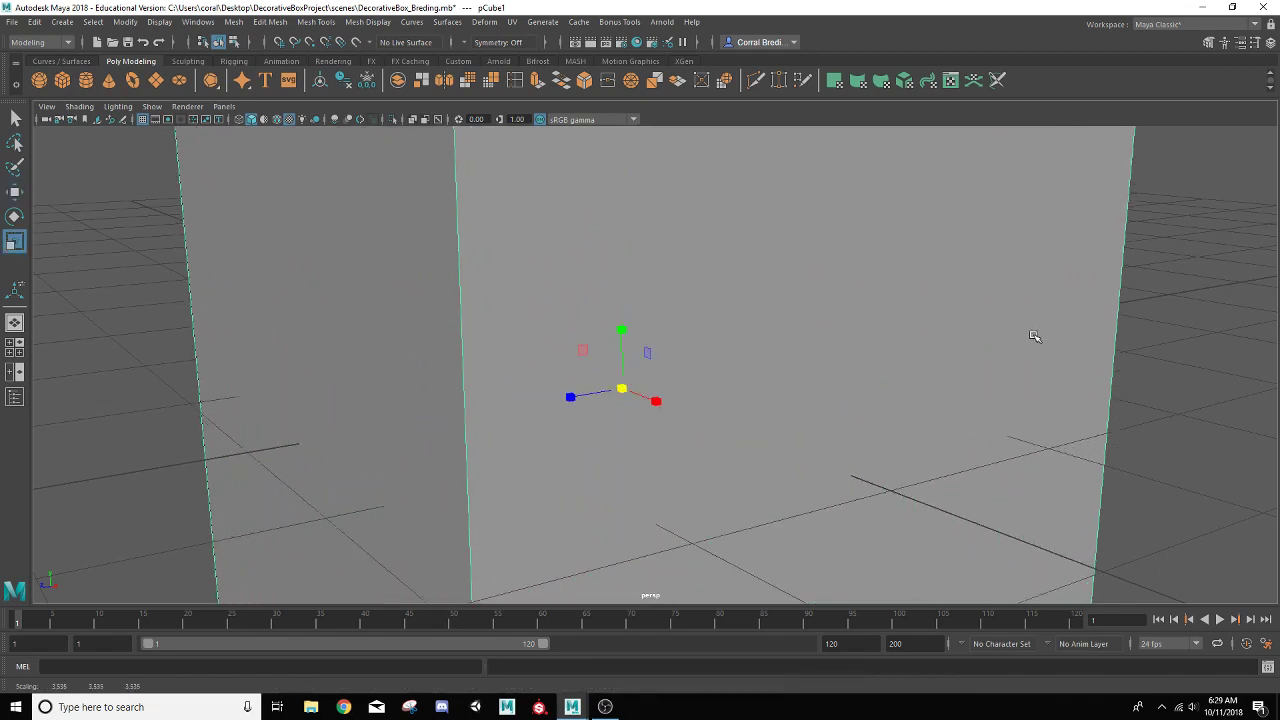
scroll(1031, 343, "down", 5)
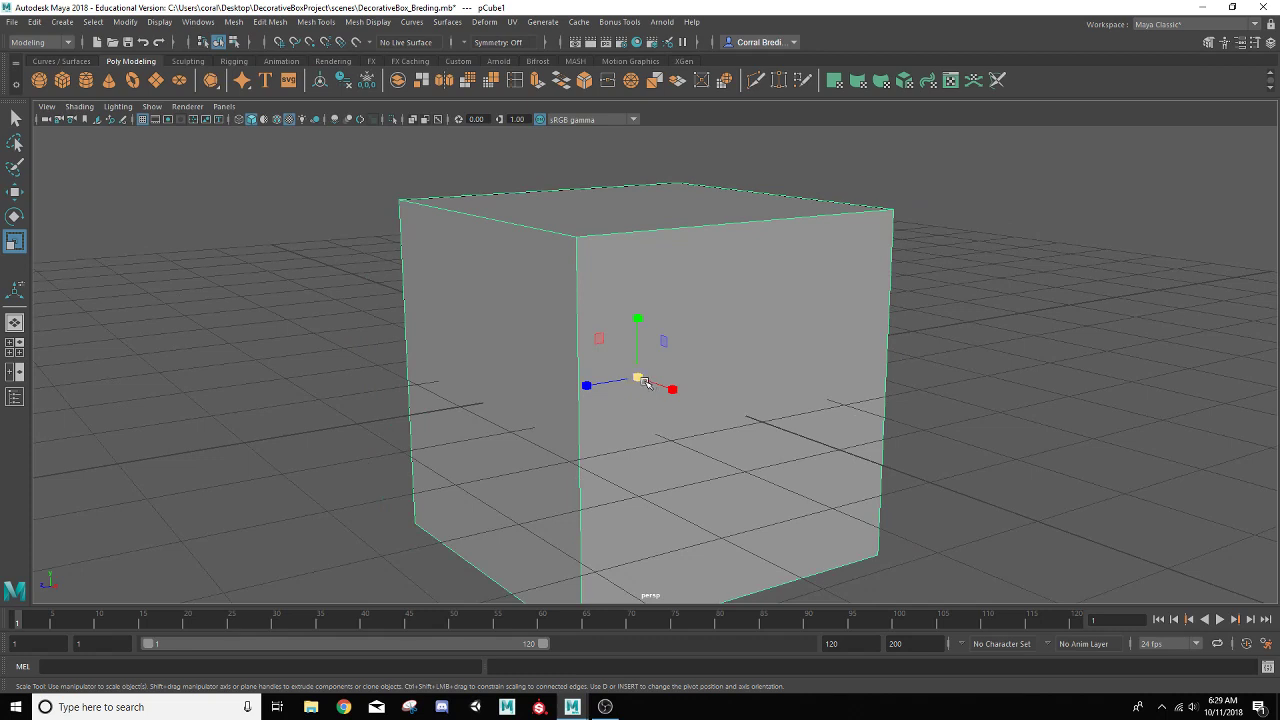
left_click_drag(638, 377, 914, 366)
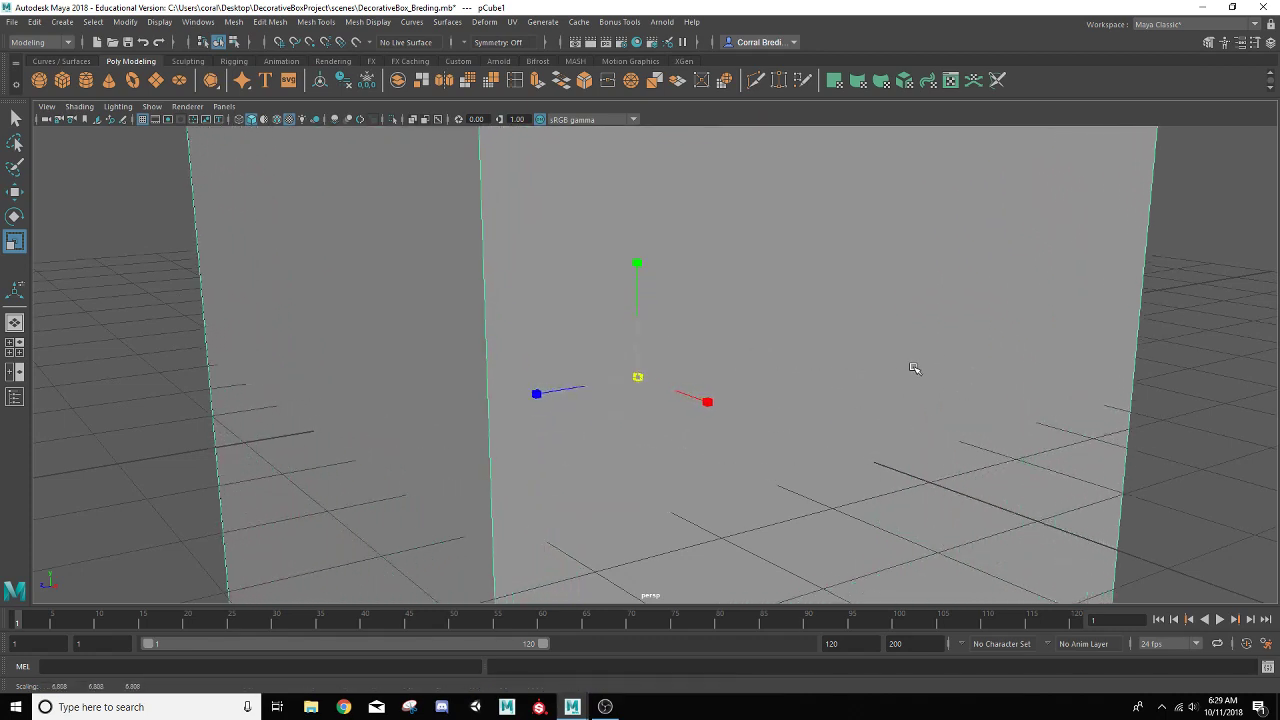
scroll(897, 366, "down", 6)
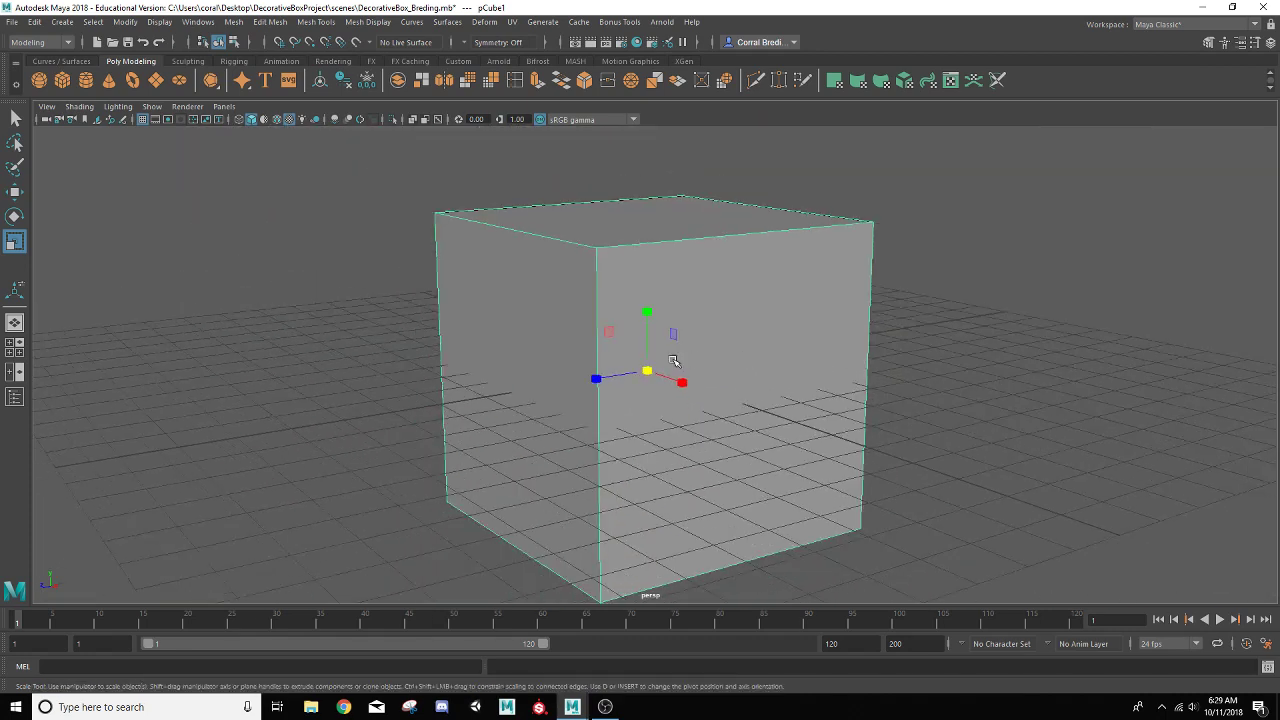
left_click_drag(646, 369, 800, 355)
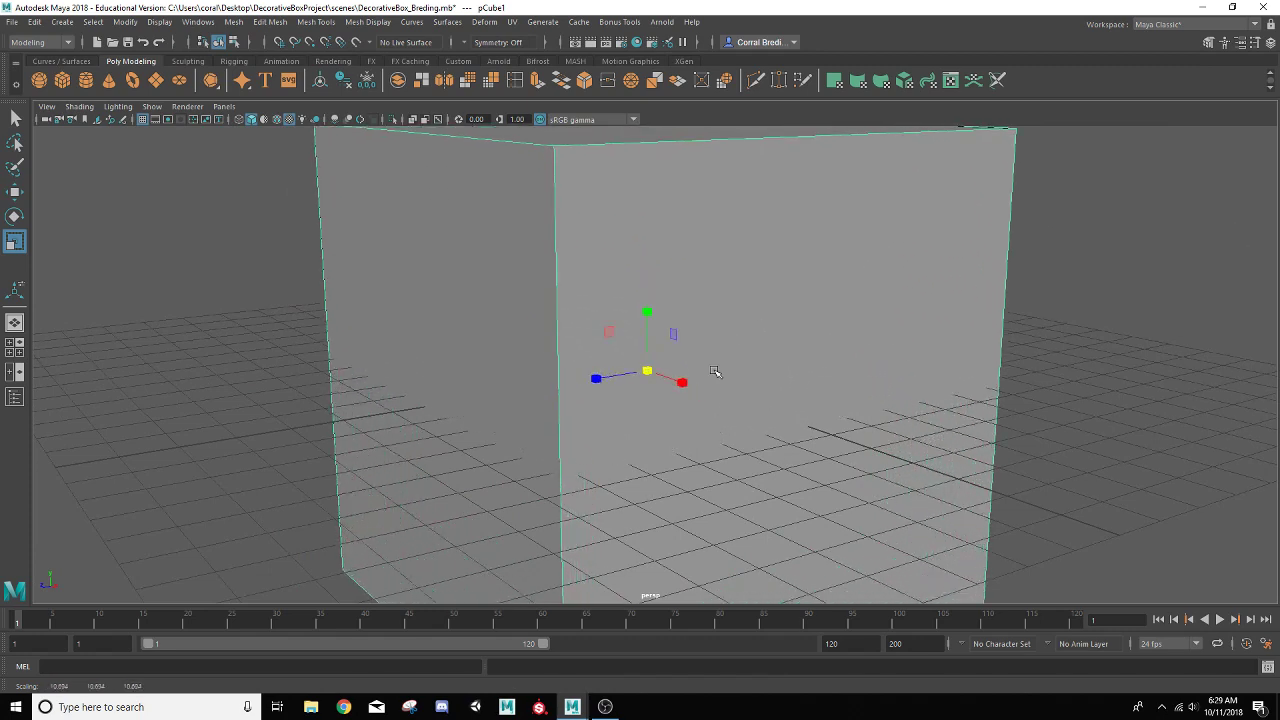
left_click_drag(645, 372, 729, 363)
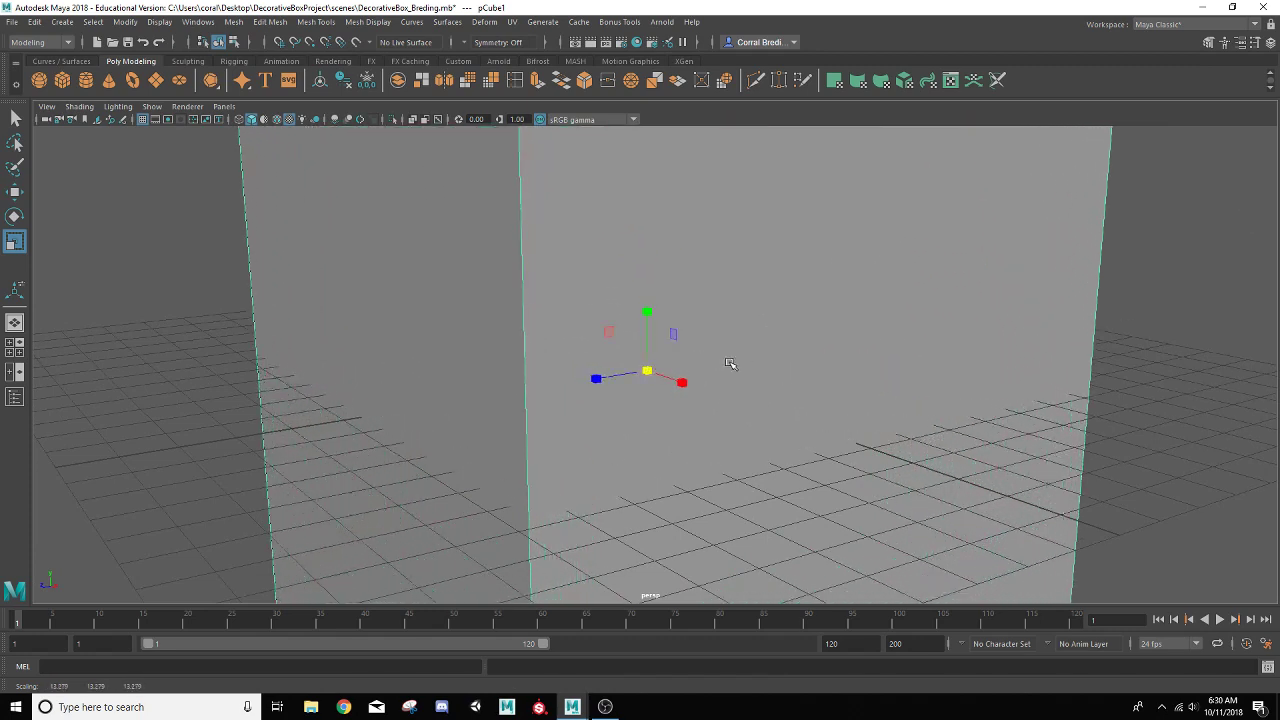
scroll(727, 366, "down", 4)
left_click_drag(651, 369, 675, 362)
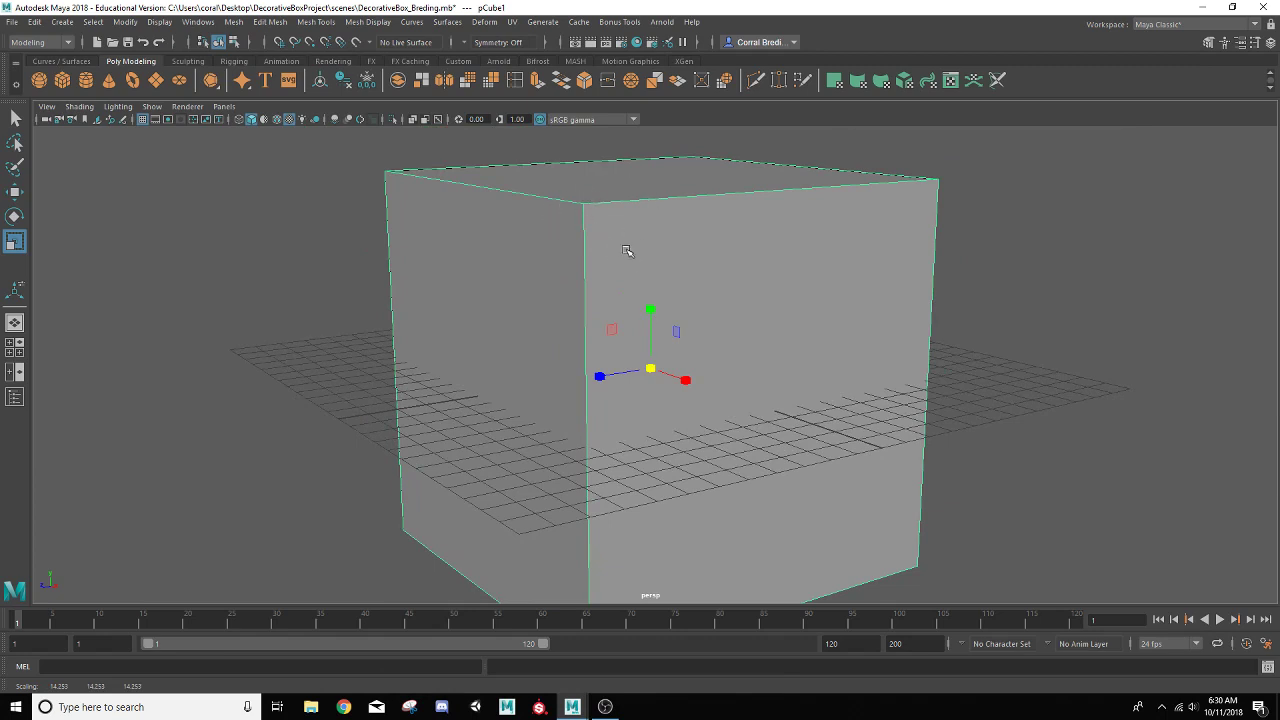
Delete the cube's top face and two adjacent side faces, leaving a floor and two walls
left_click_drag(735, 273, 393, 178, "alt")
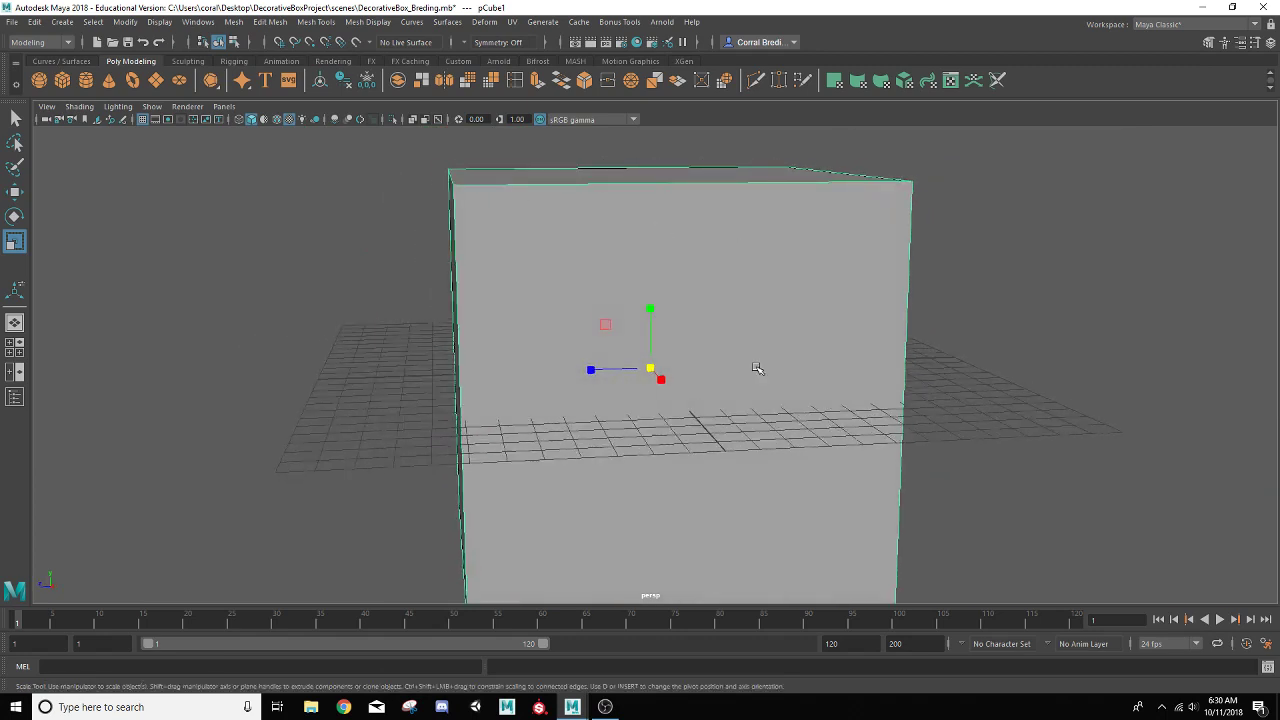
middle_click_drag(745, 492, 771, 377, "alt")
middle_click_drag(655, 371, 657, 573, "alt")
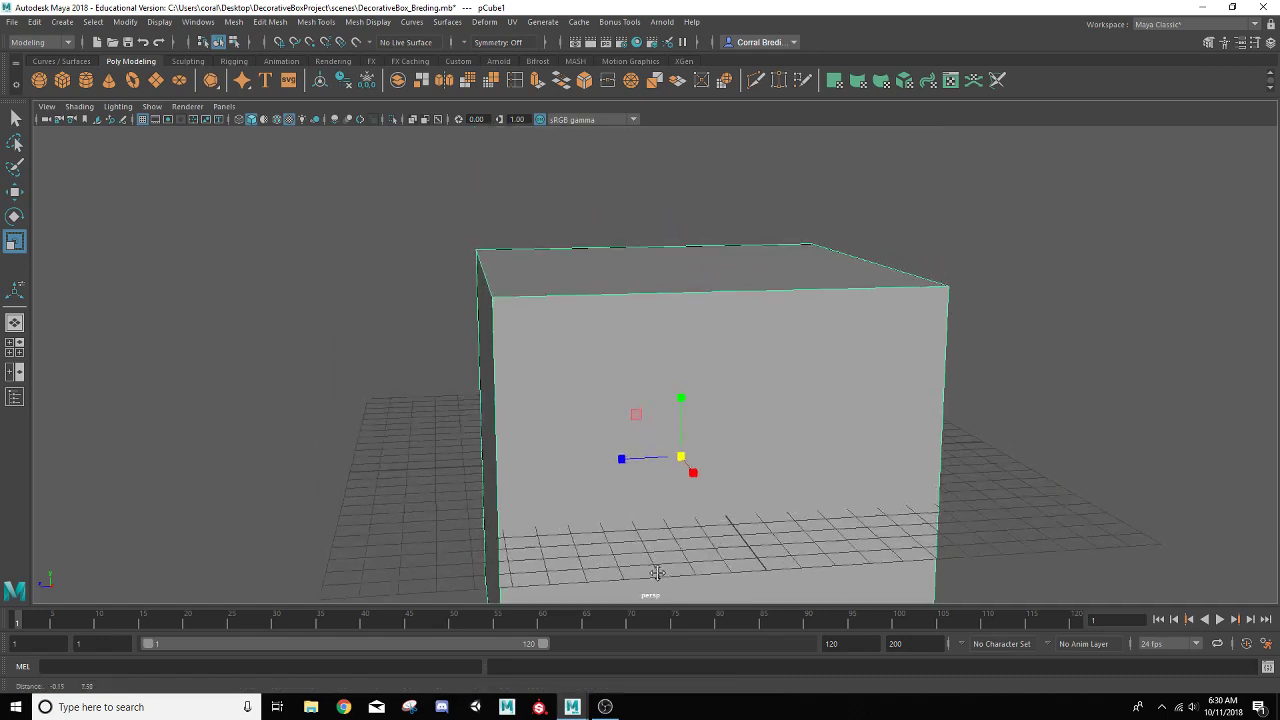
right_click(756, 313)
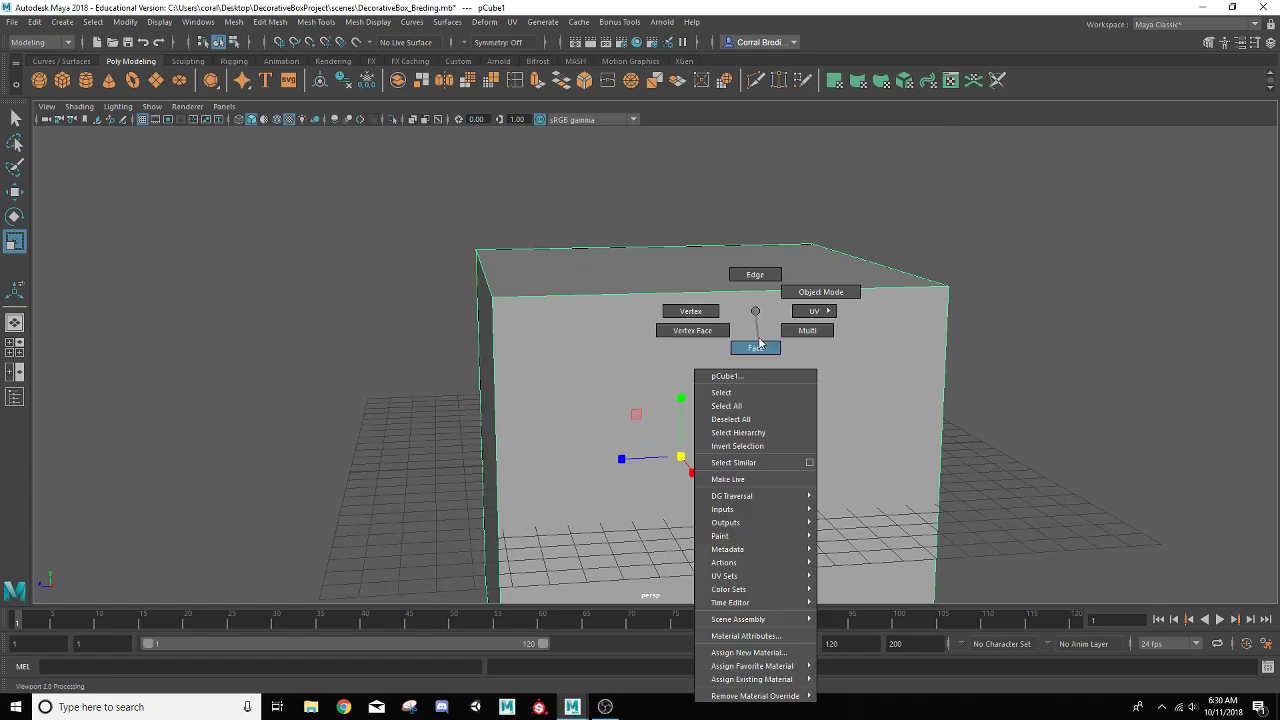
left_click(755, 347)
left_click(760, 334)
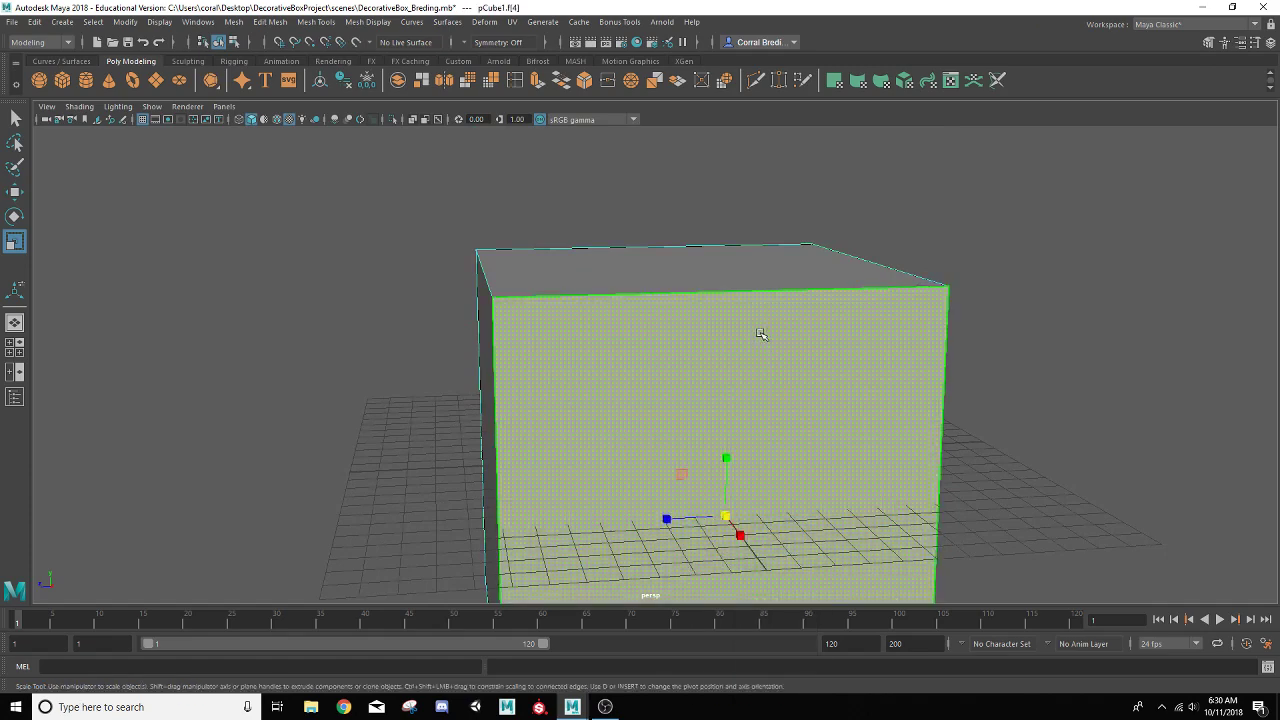
left_click(718, 273, "shift")
left_click_drag(677, 291, 703, 320, "alt")
left_click(696, 323, "shift")
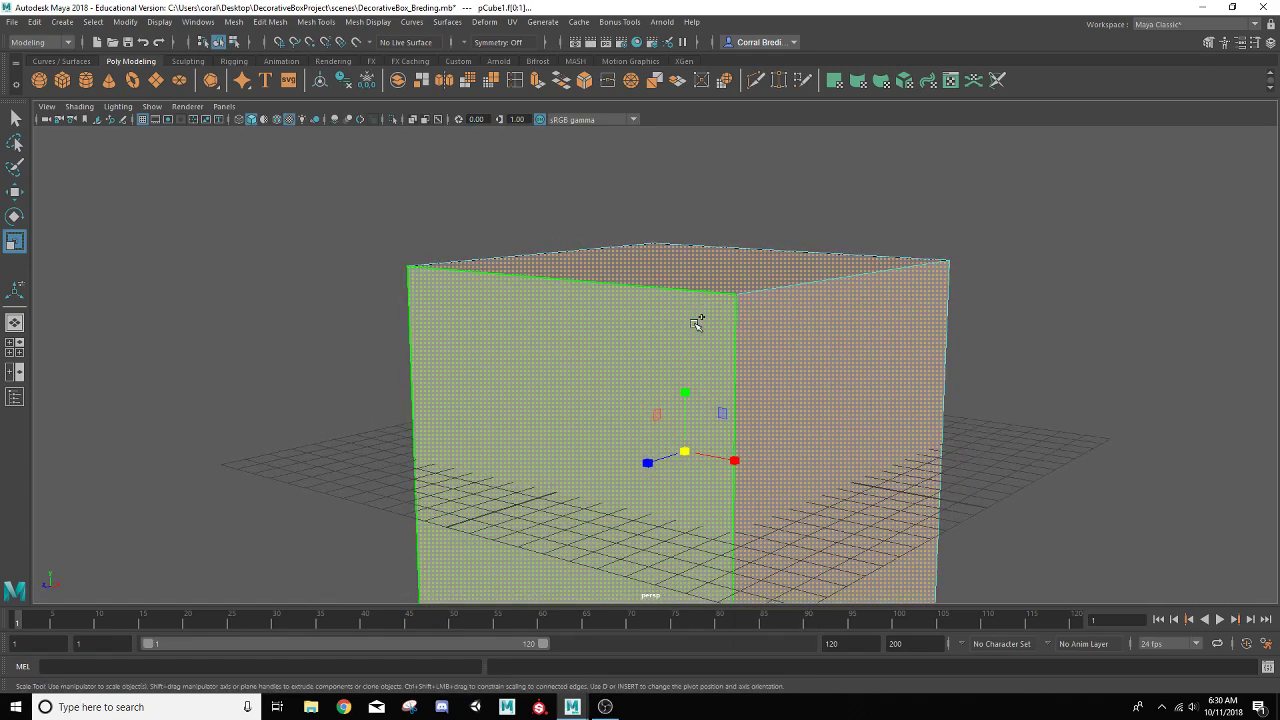
mouse_move(771, 380)
left_mouse_down("alt")
mouse_move(846, 337)
mouse_move(766, 351)
mouse_move(729, 400)
mouse_move(677, 388)
mouse_move(734, 380)
mouse_move(800, 400)
mouse_move(797, 374)
mouse_move(777, 380)
left_mouse_up("alt")
key("Delete")
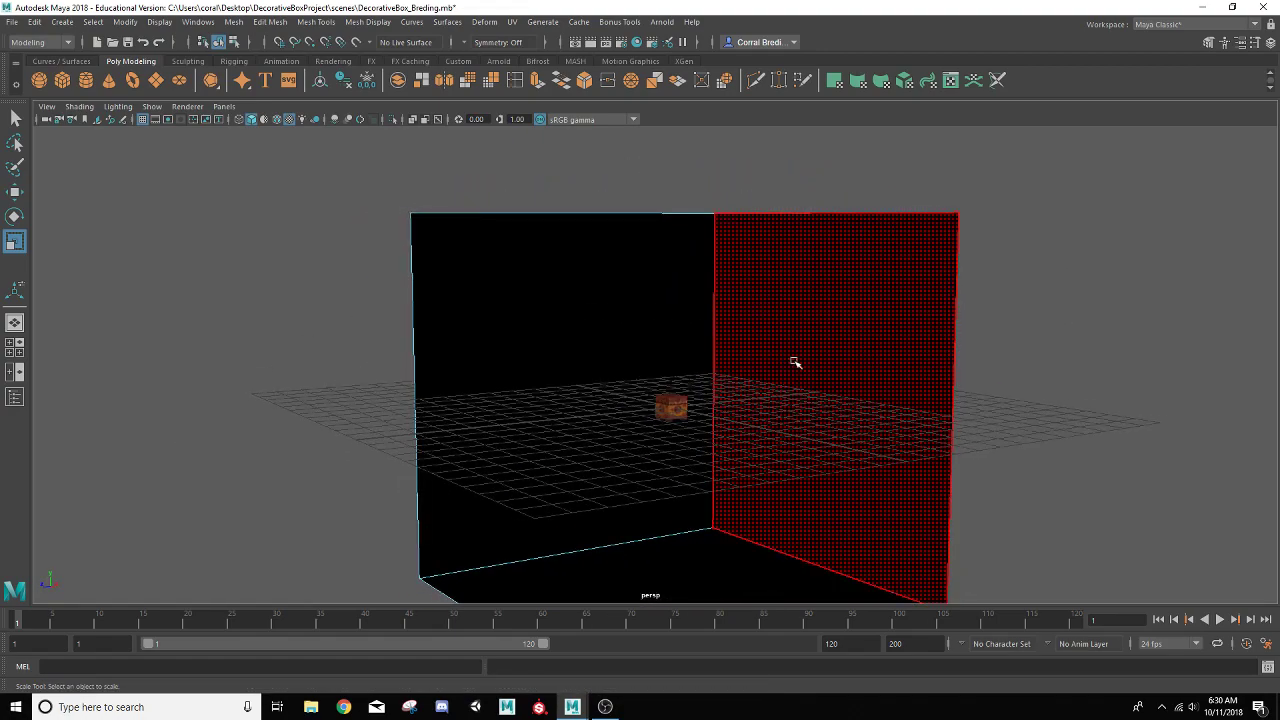
Return the open cube to object mode and raise it about 6.14 cm to bring its floor up beneath the decorative box
right_click(797, 365)
right_click_drag(797, 365, 847, 269)
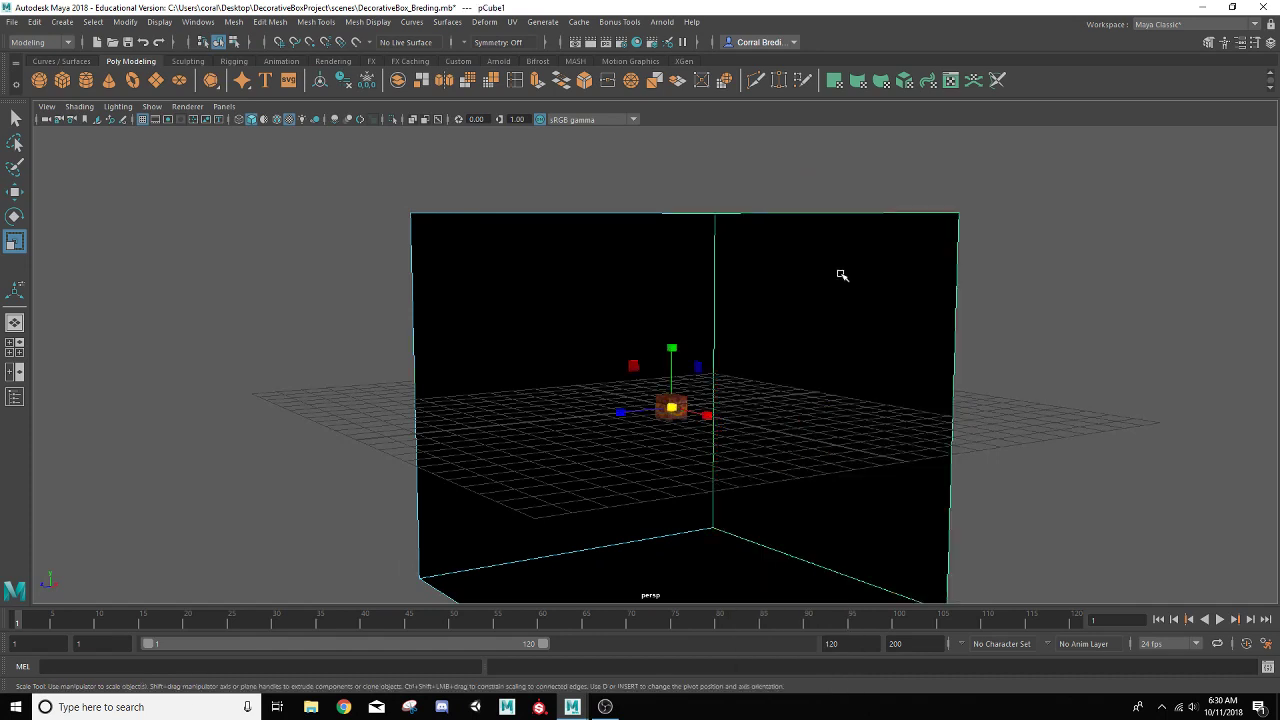
key("2")
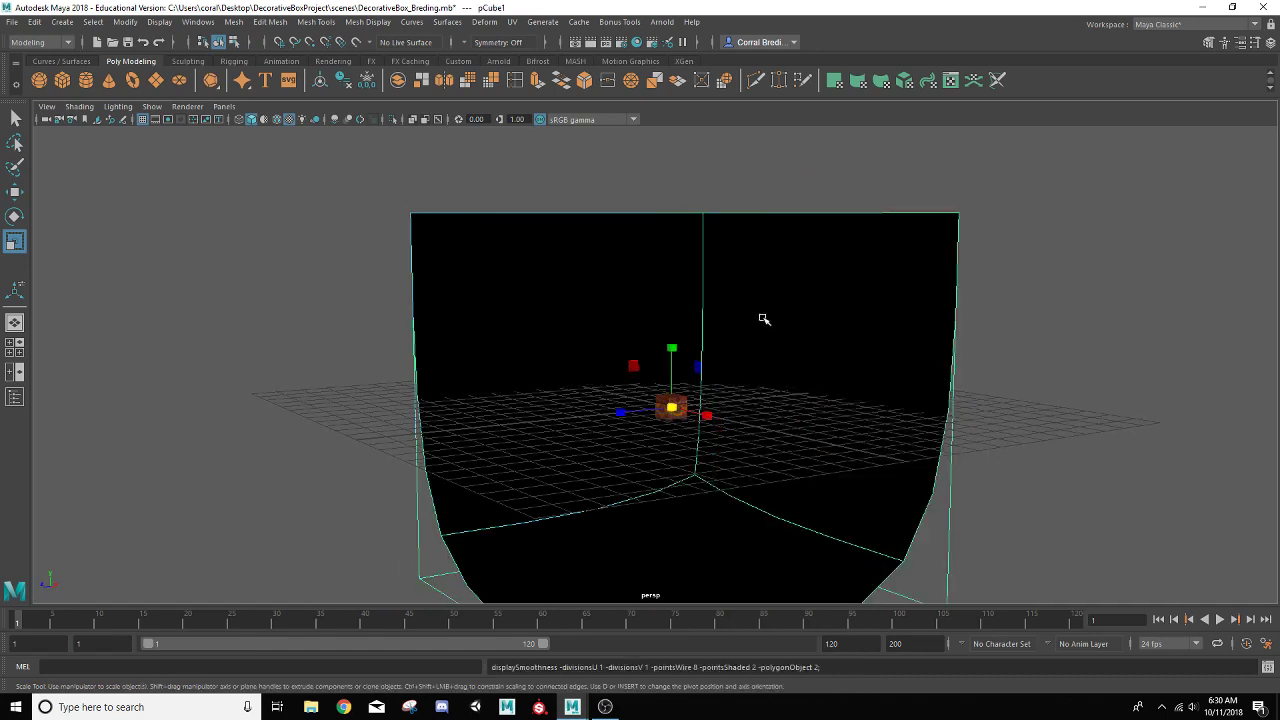
key("w")
key("1")
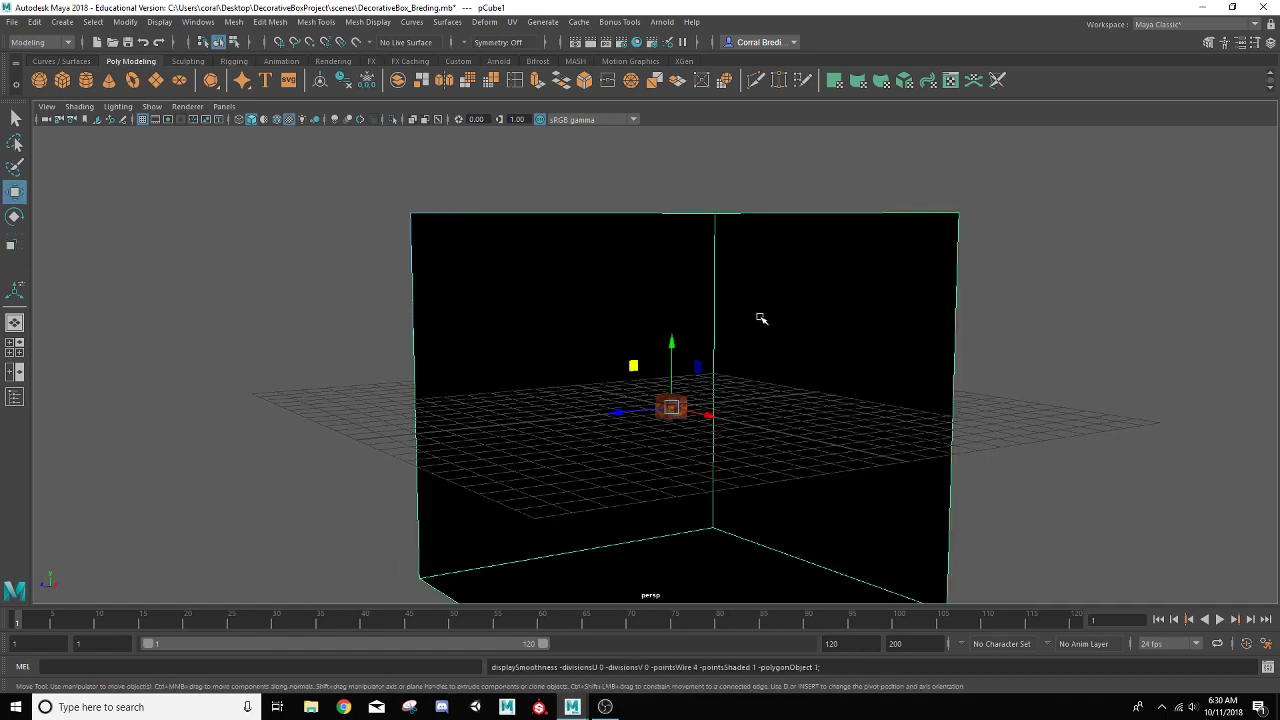
left_click_drag(674, 343, 700, 177)
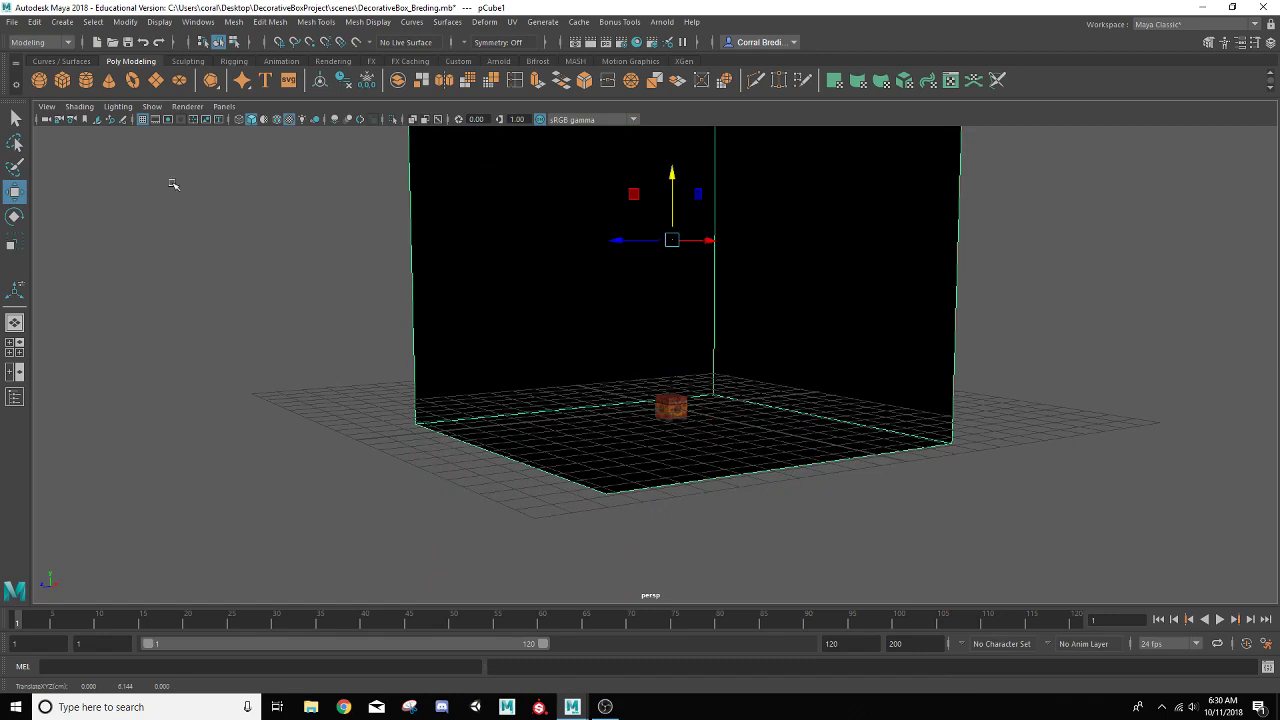
Hide the viewport grid and reposition the open cube to about 2.27, 6.63, 2.42 around the decorative box
left_click(143, 120)
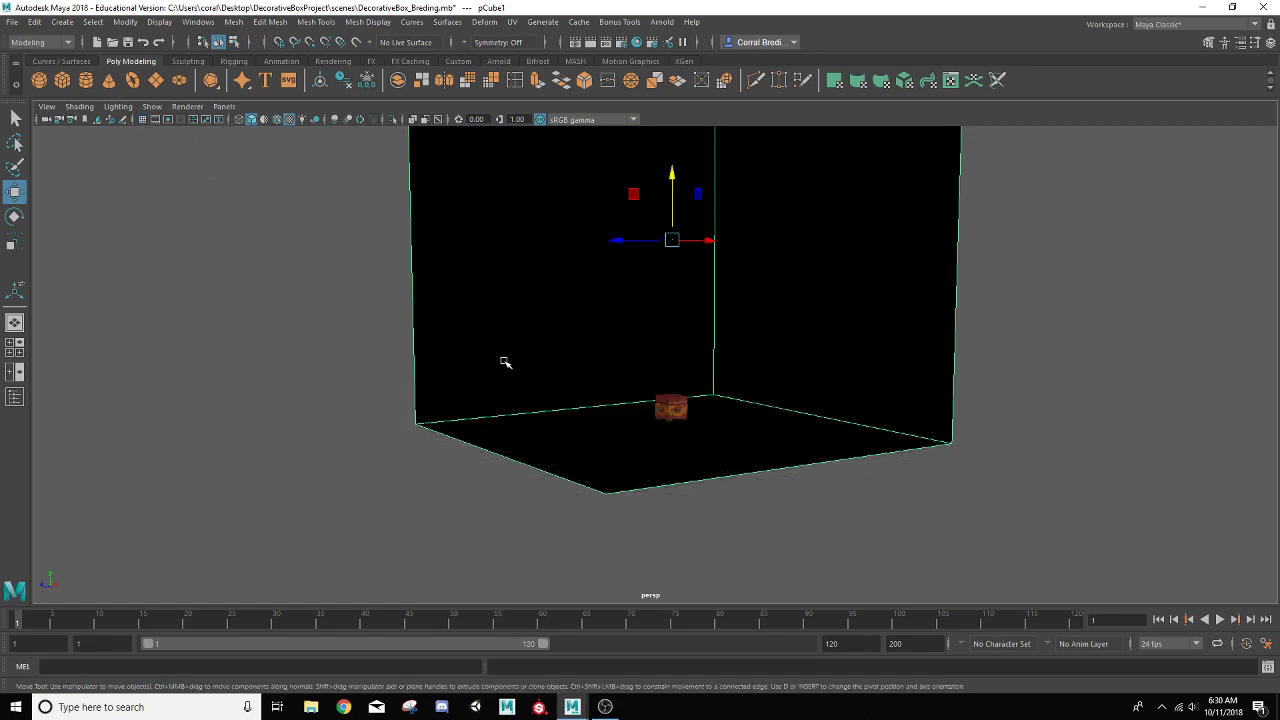
left_click_drag(628, 381, 712, 430, "alt")
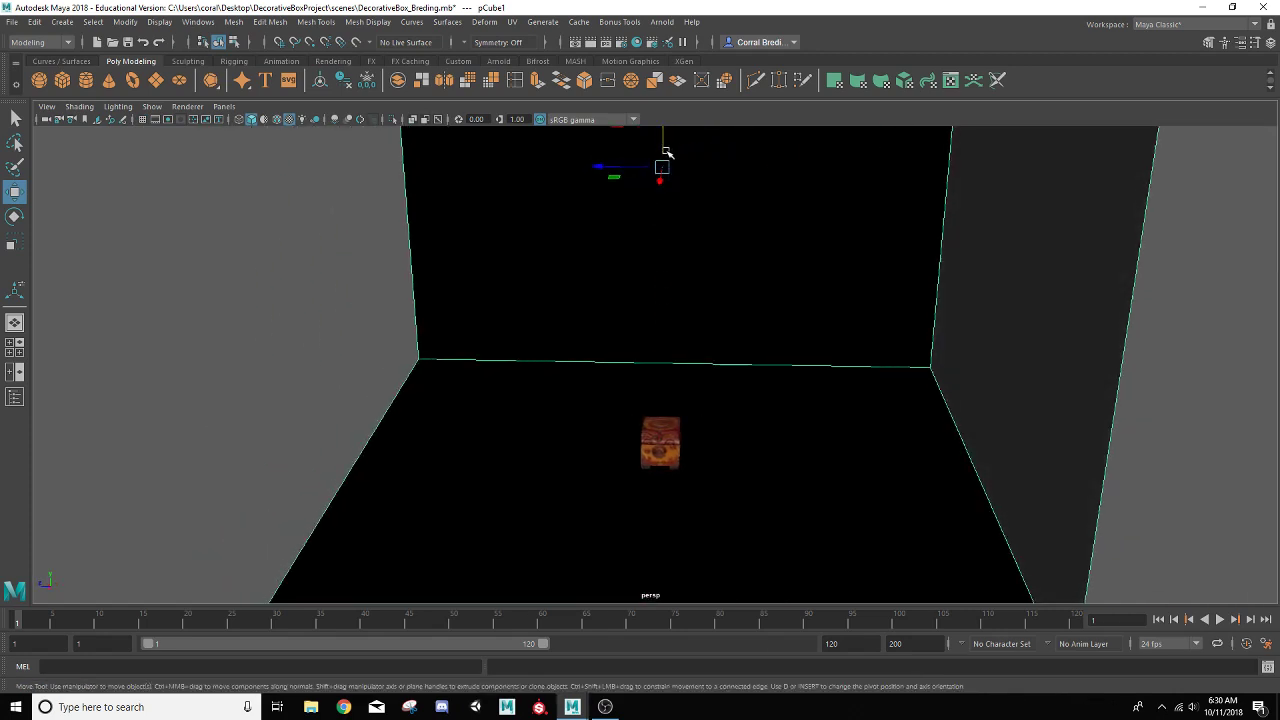
left_click_drag(667, 153, 471, 152)
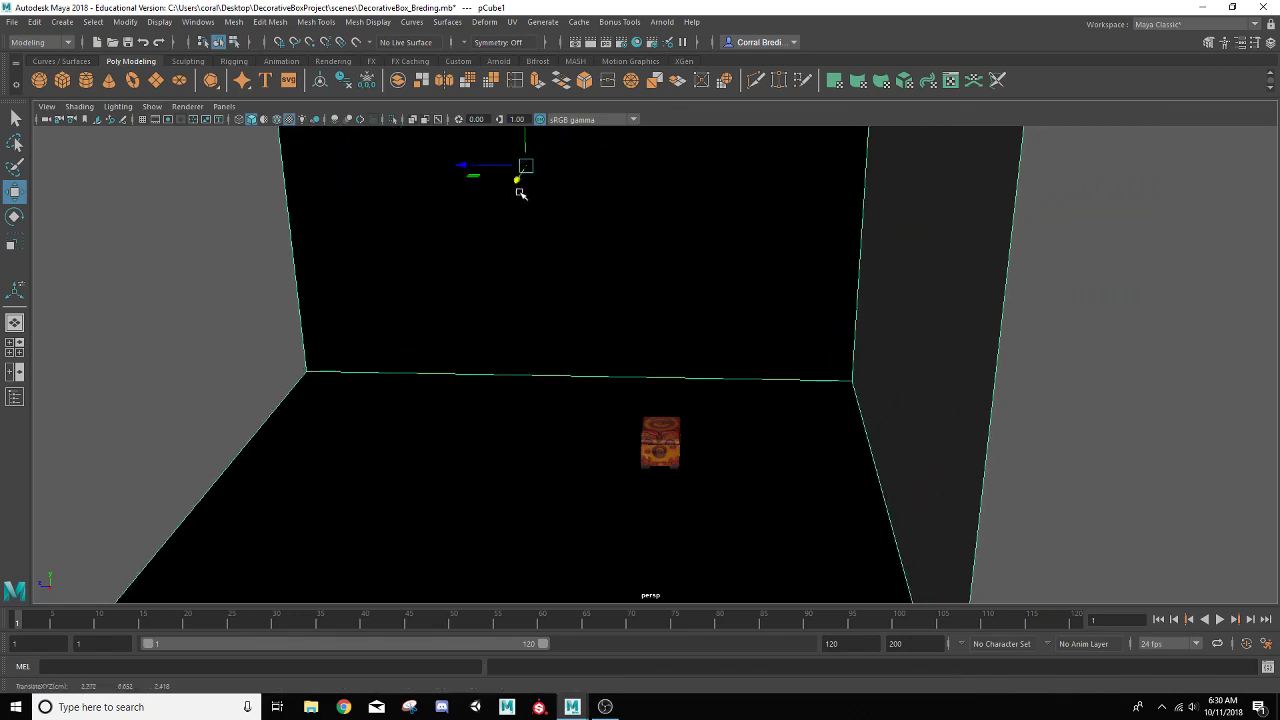
Examine the box's placement relative to the floor and the two walls from several angles
left_click_drag(517, 194, 523, 303, "alt")
scroll(523, 303, "down", 5)
left_click_drag(522, 238, 599, 287, "alt")
left_click_drag(794, 369, 491, 374, "alt")
scroll(510, 374, "down", 3)
scroll(510, 374, "up", 6)
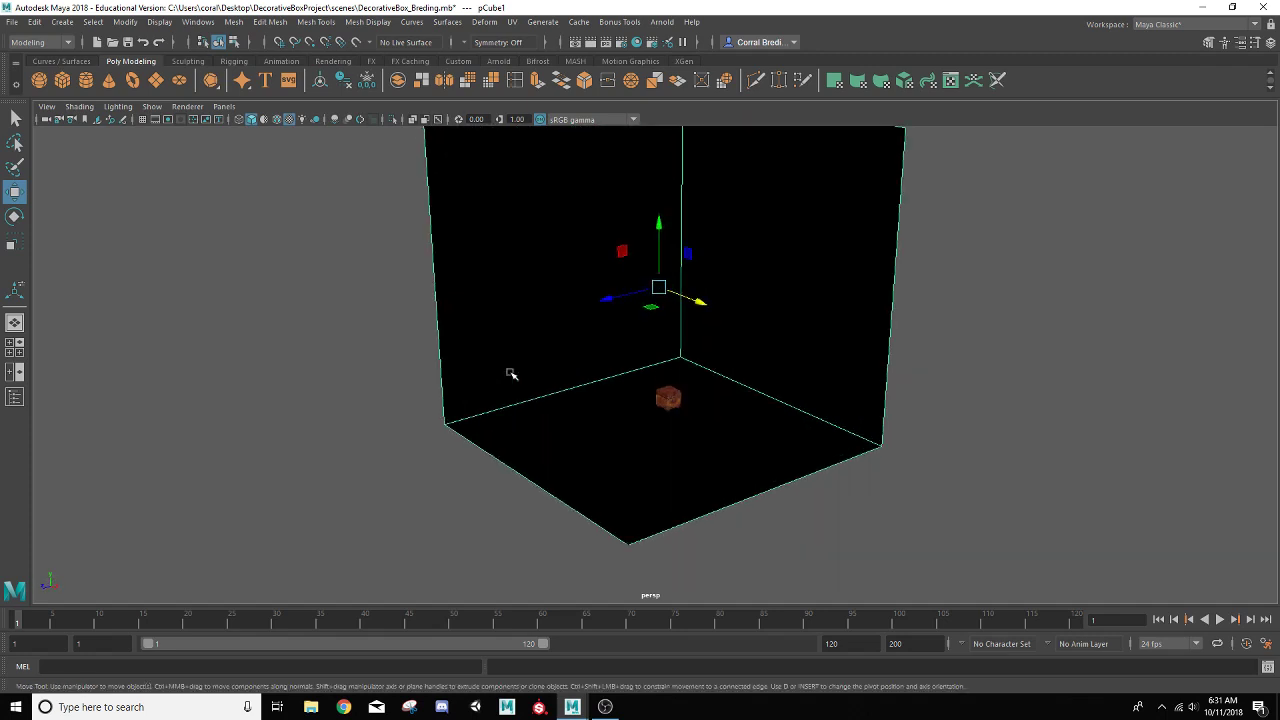
left_click_drag(511, 411, 512, 365, "alt")
left_click_drag(630, 496, 591, 479, "alt")
middle_click_drag(508, 339, 488, 421, "alt")
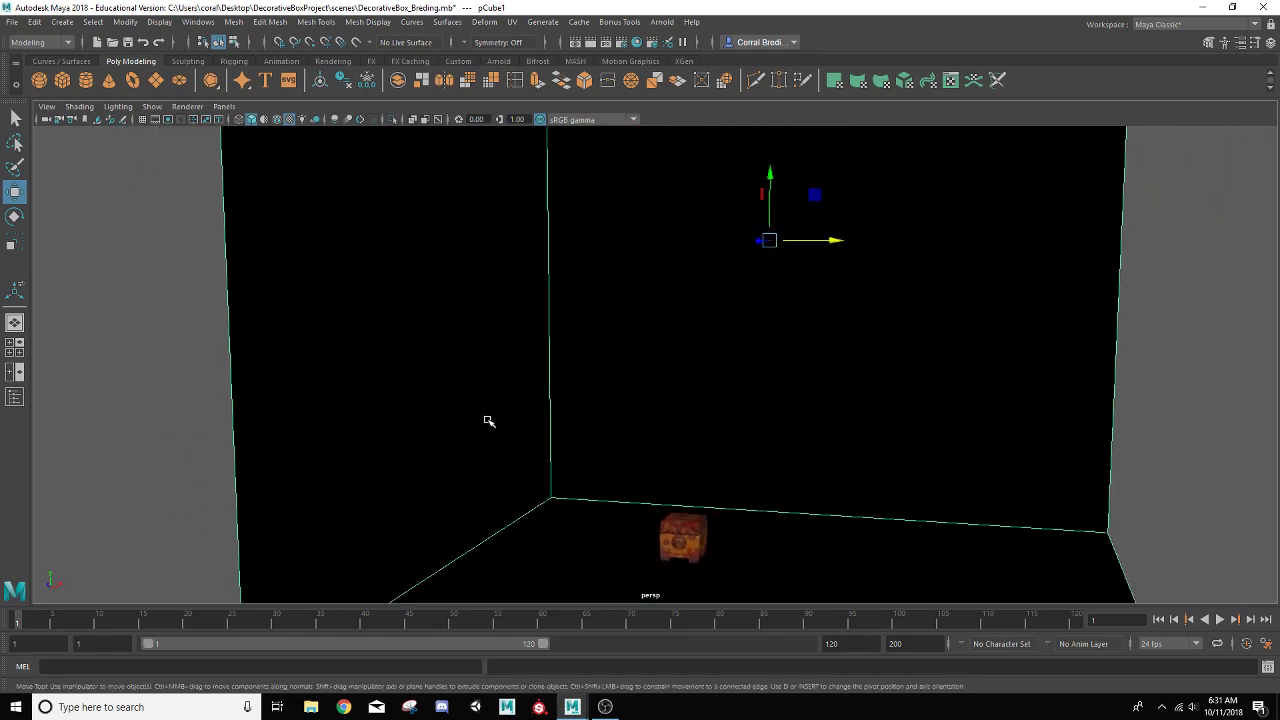
Reverse the normals of both walls and the floor, then return to object mode and deselect the mesh
right_click_drag(627, 297, 623, 325)
left_click(628, 310)
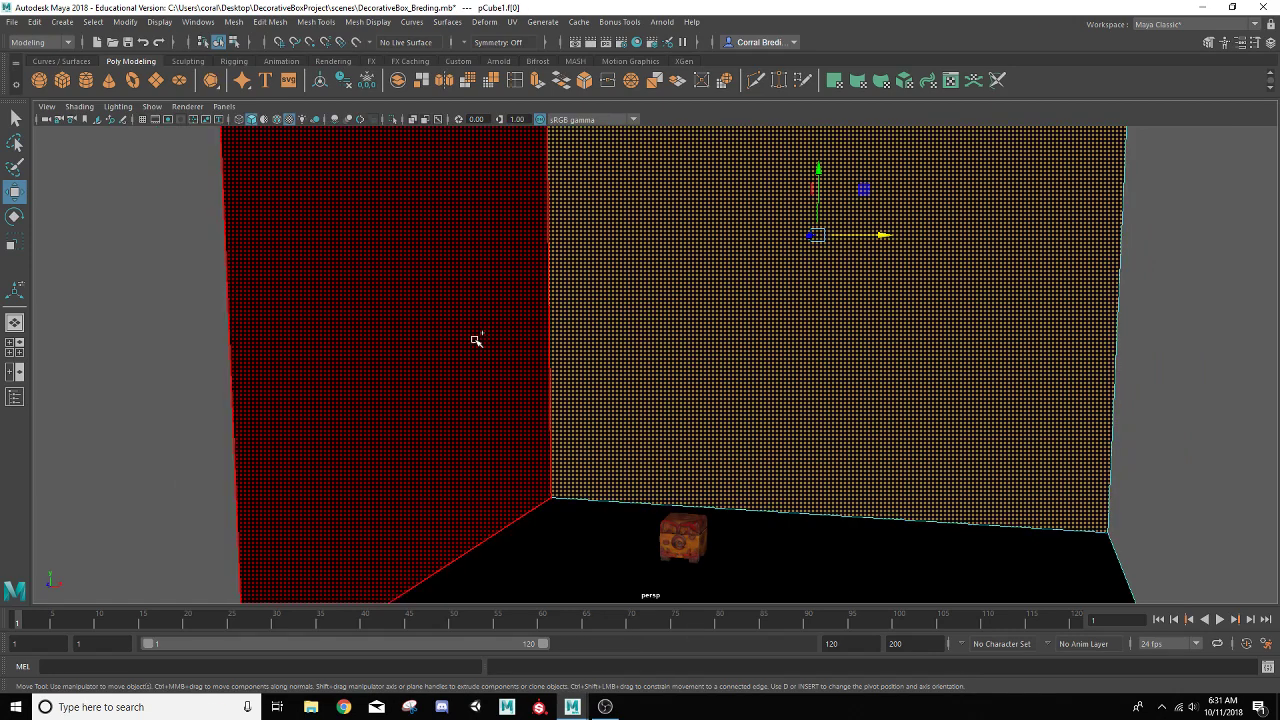
left_click(477, 342, "shift")
left_click(814, 558, "shift")
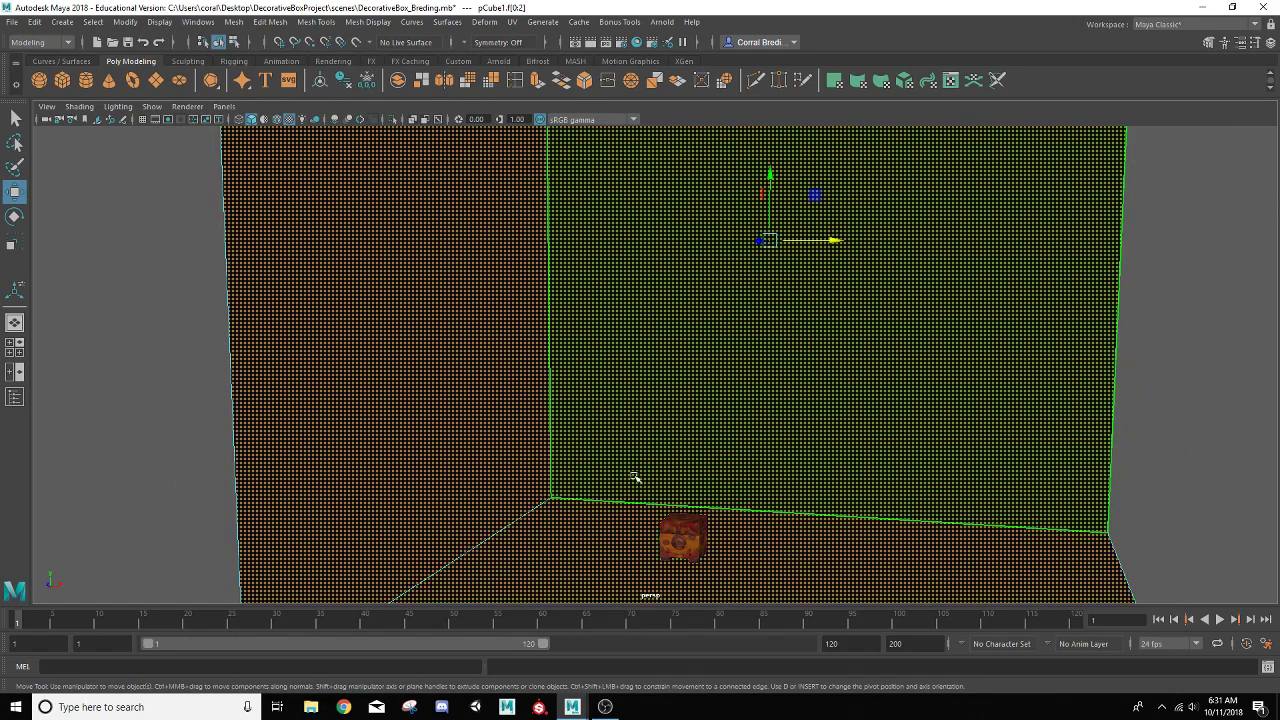
left_click(365, 24)
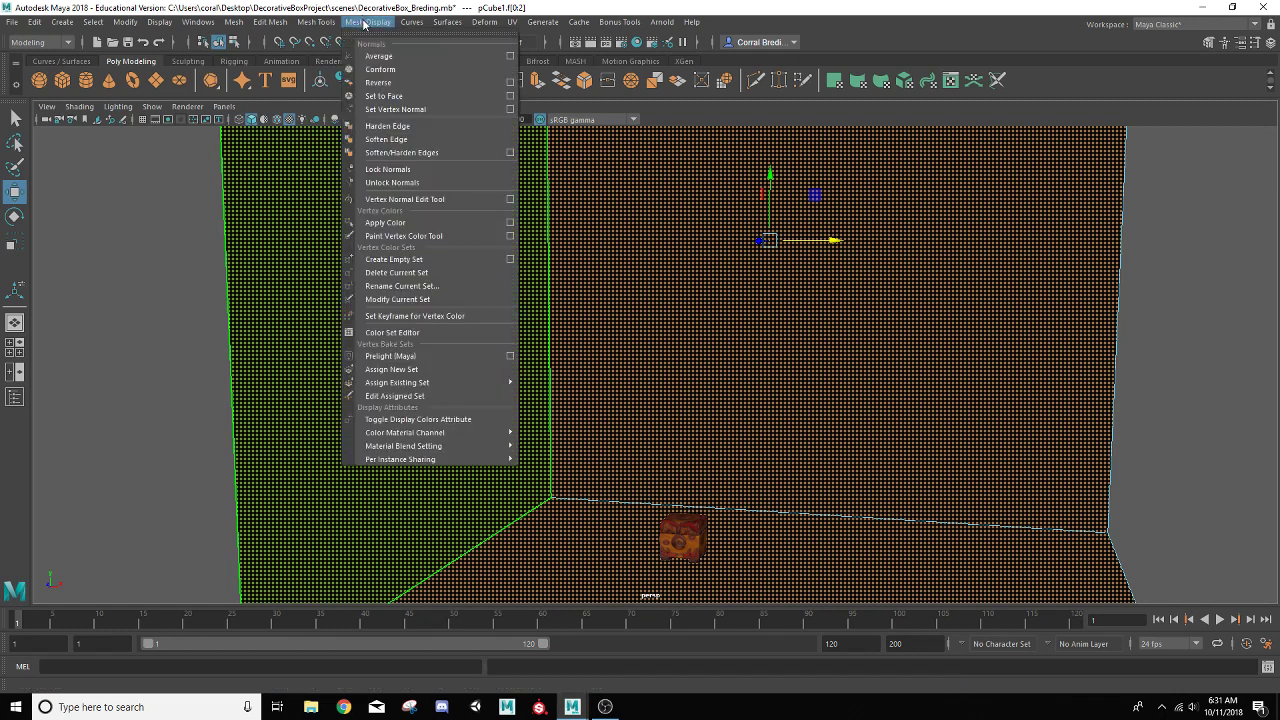
left_click(395, 80)
left_click_drag(386, 157, 462, 350, "alt")
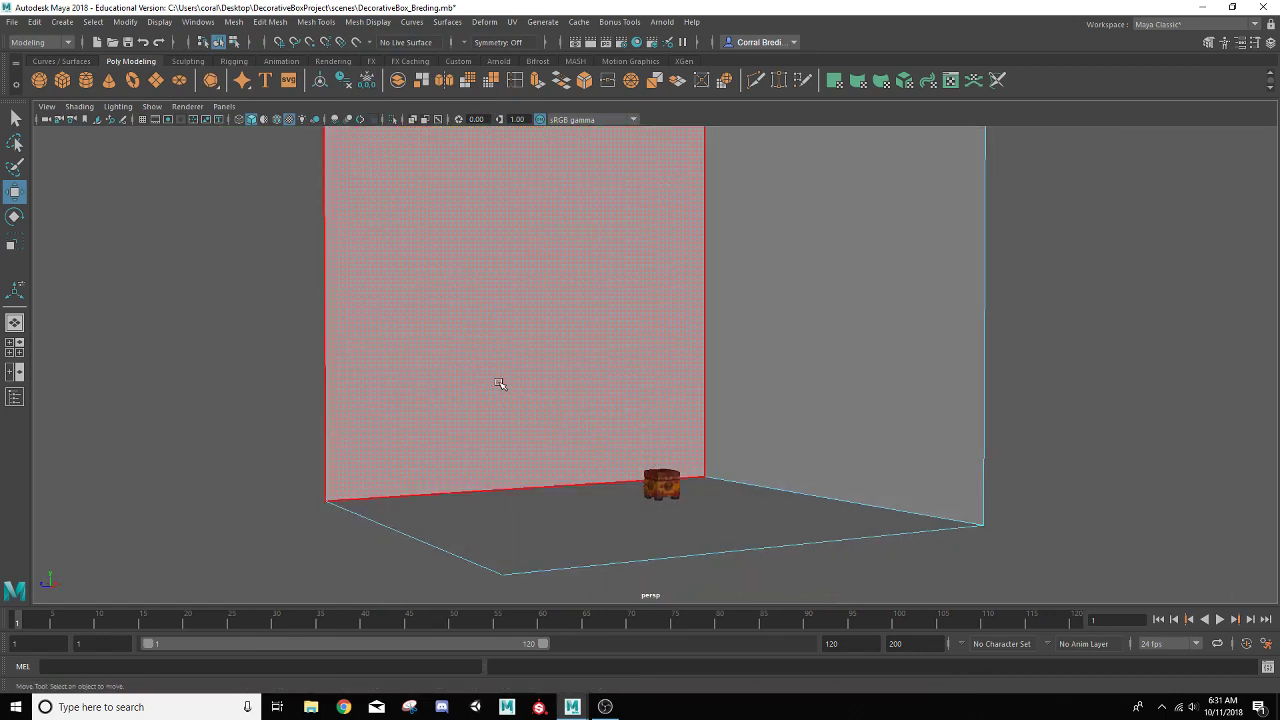
right_click_drag(498, 381, 564, 303)
left_click(997, 418)
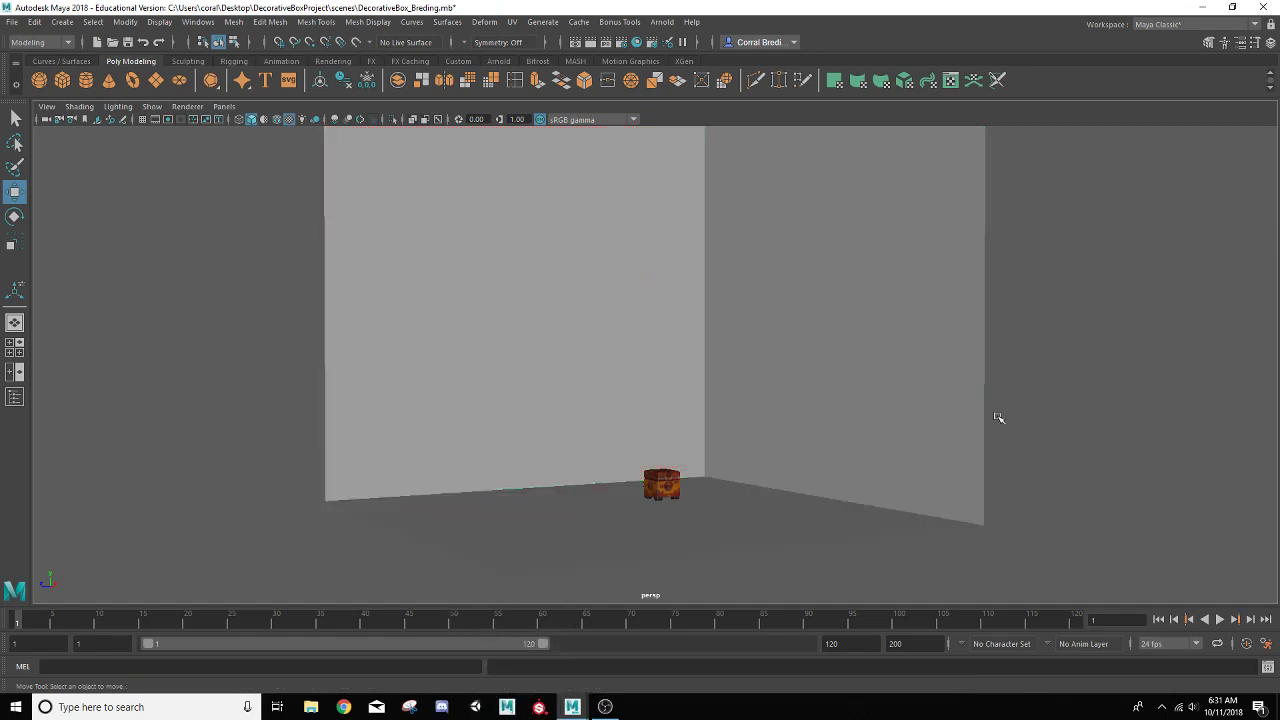
left_click_drag(997, 418, 985, 446, "alt")
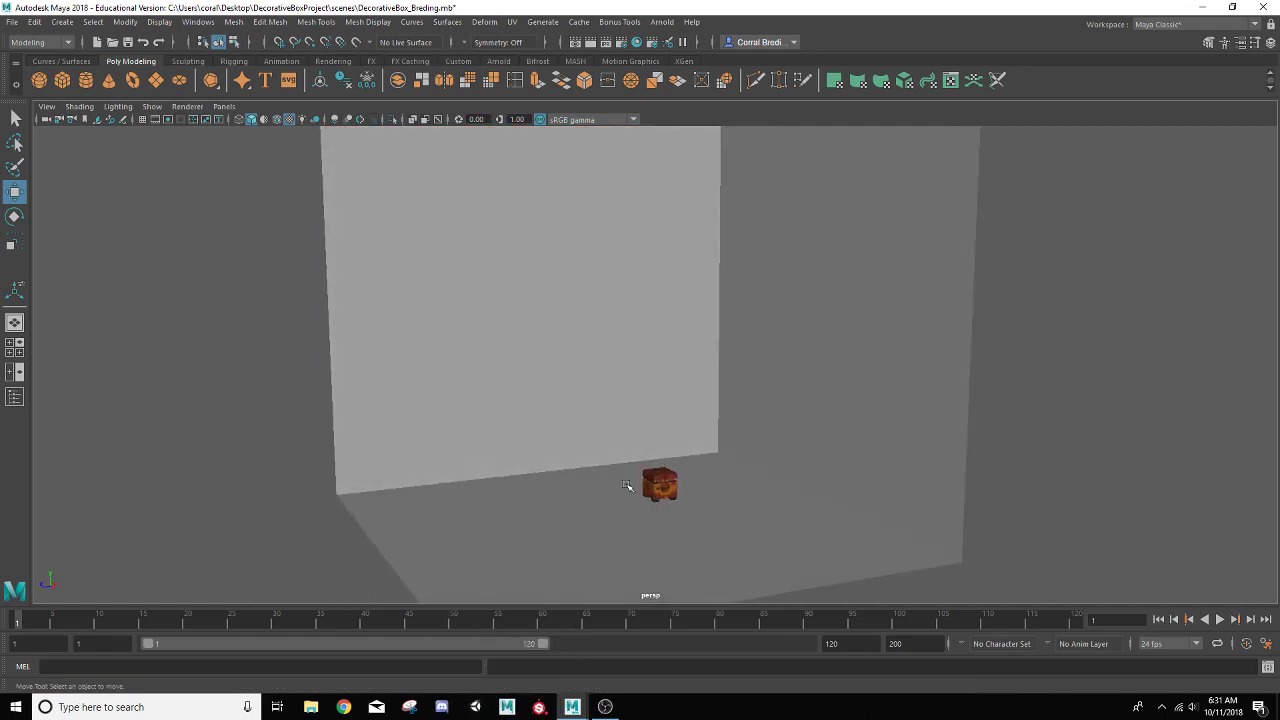
Switch to Chrome and run an image search for "seemless stone tile texture"
left_click(344, 707)
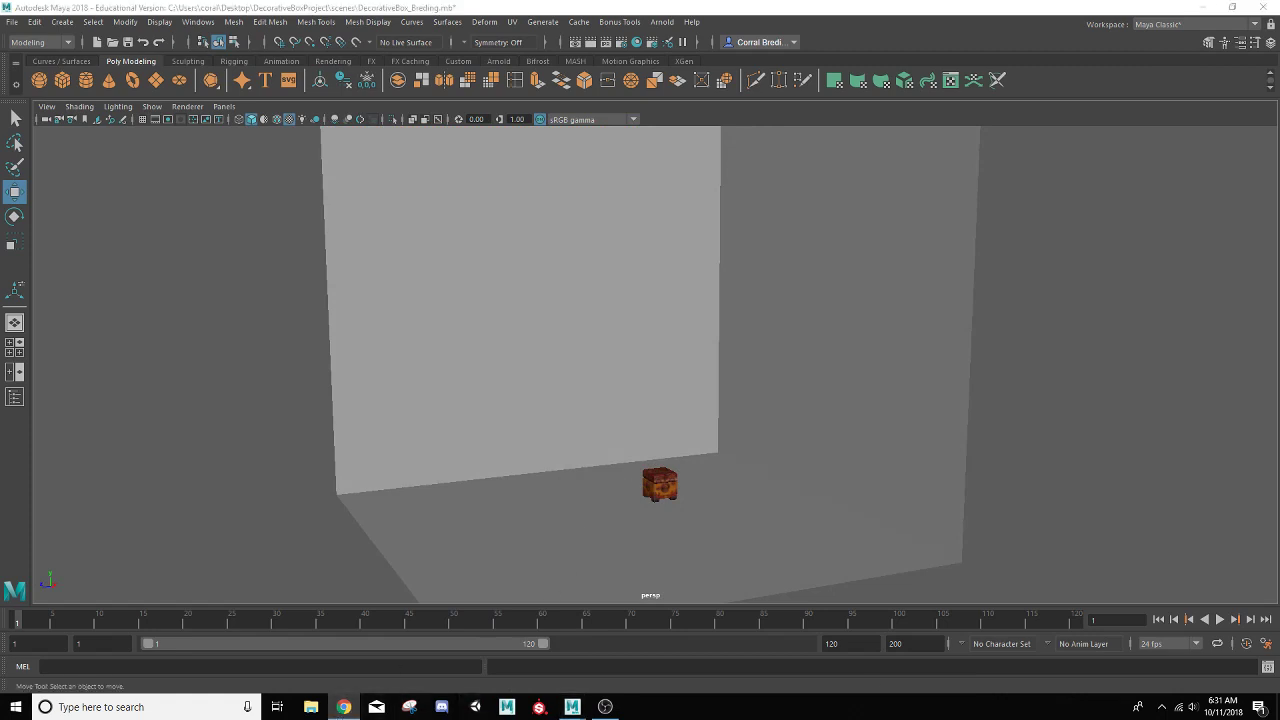
left_click_drag(1279, 30, 430, 2)
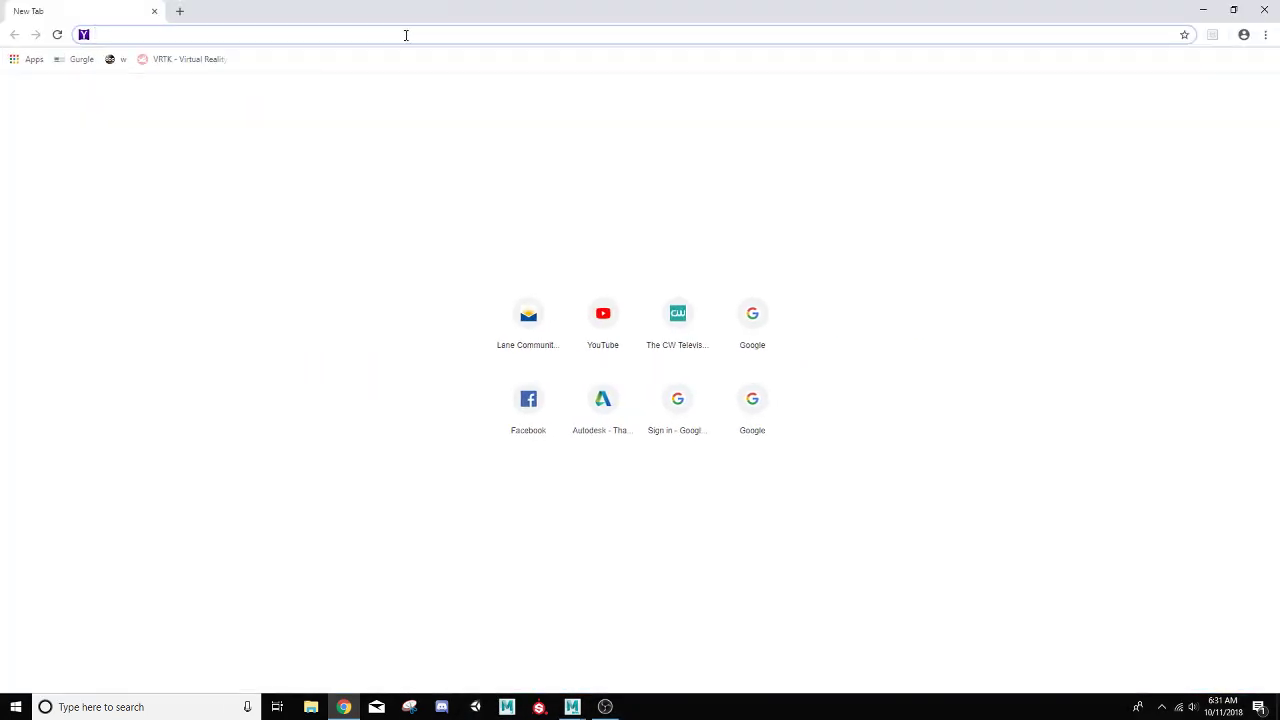
type("seemless")
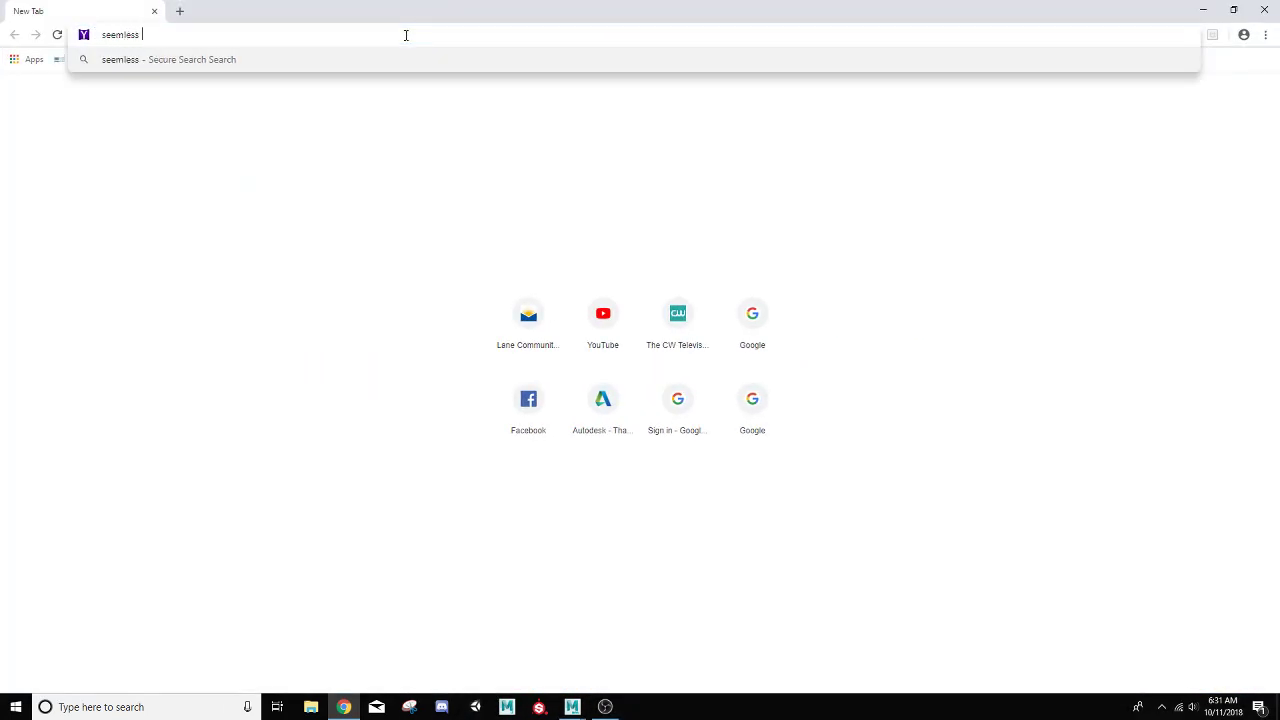
type(" stone tile te")
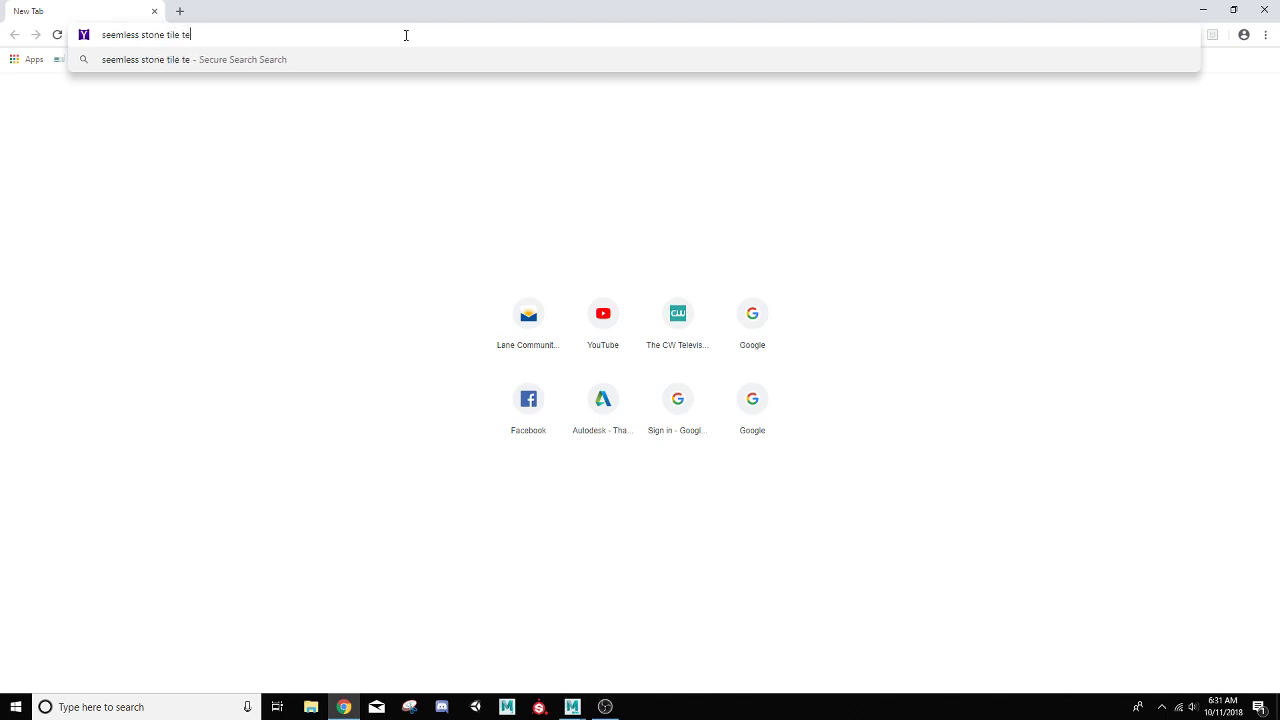
type("xture")
key("Return")
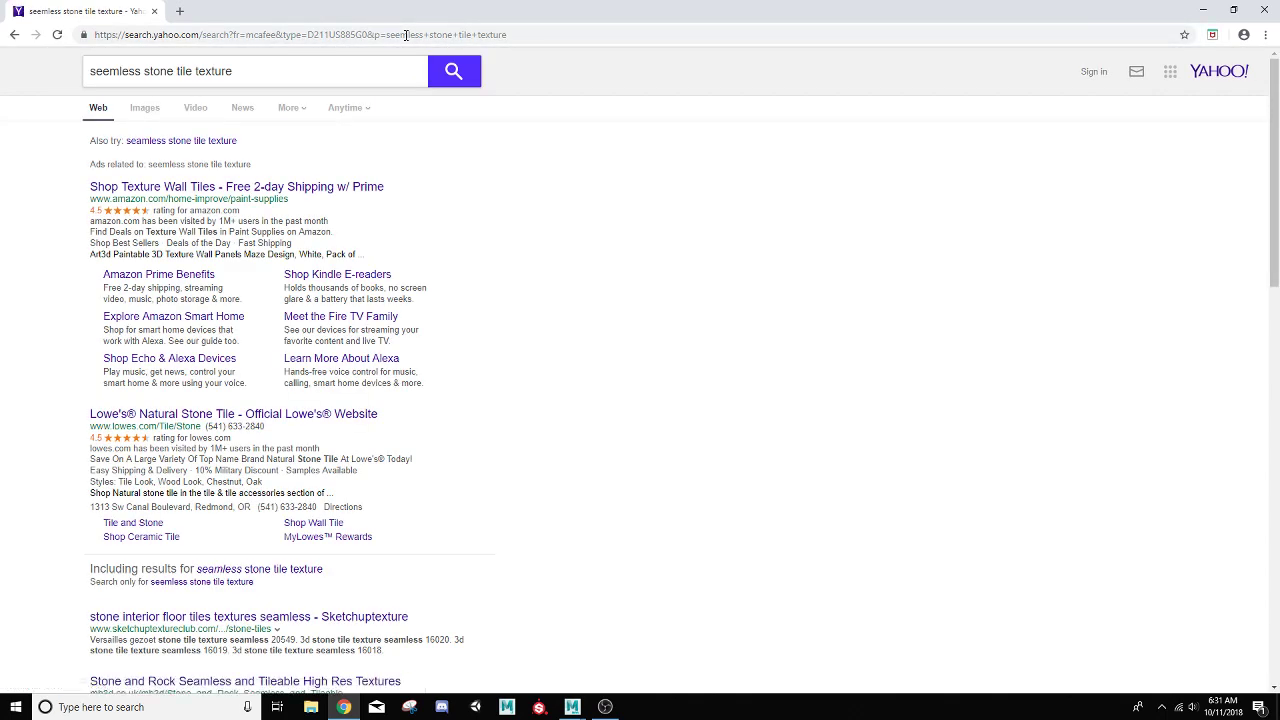
left_click(147, 112)
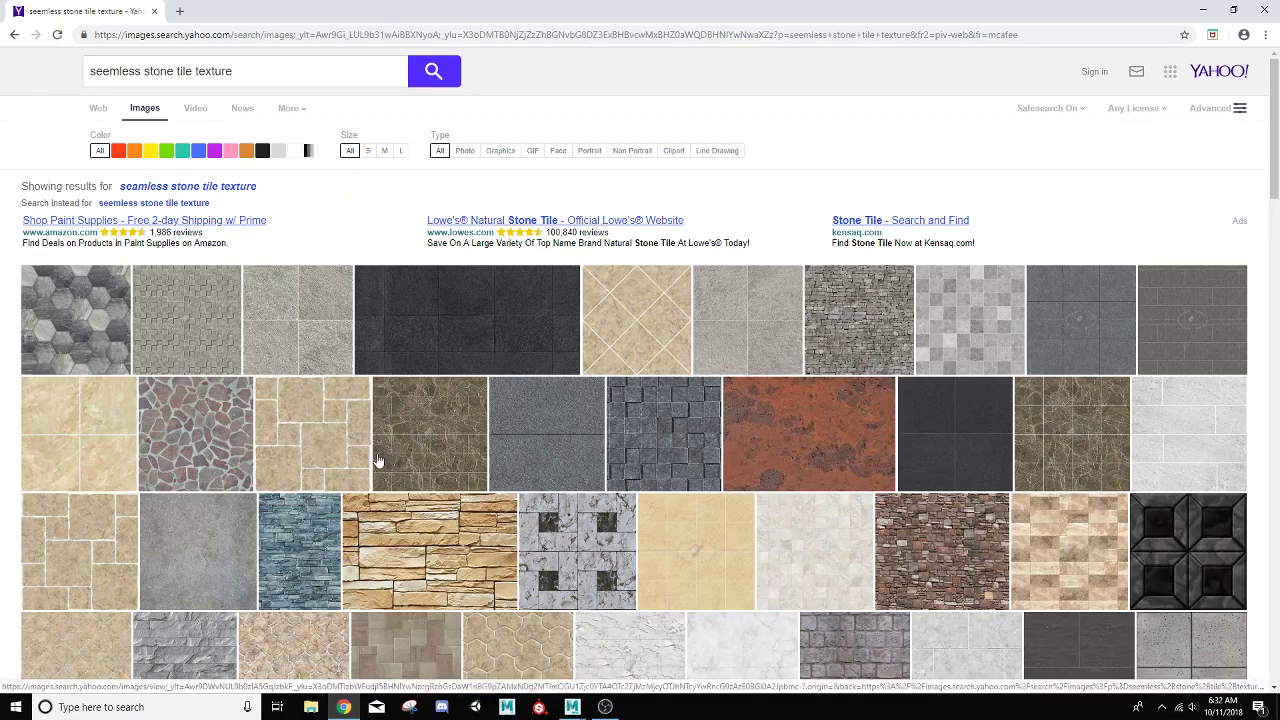
Open the tan stone wall image in a new tab and preview the beige-brown mixed-size tile texture from cozy-decor.com
scroll(445, 505, "down", 1)
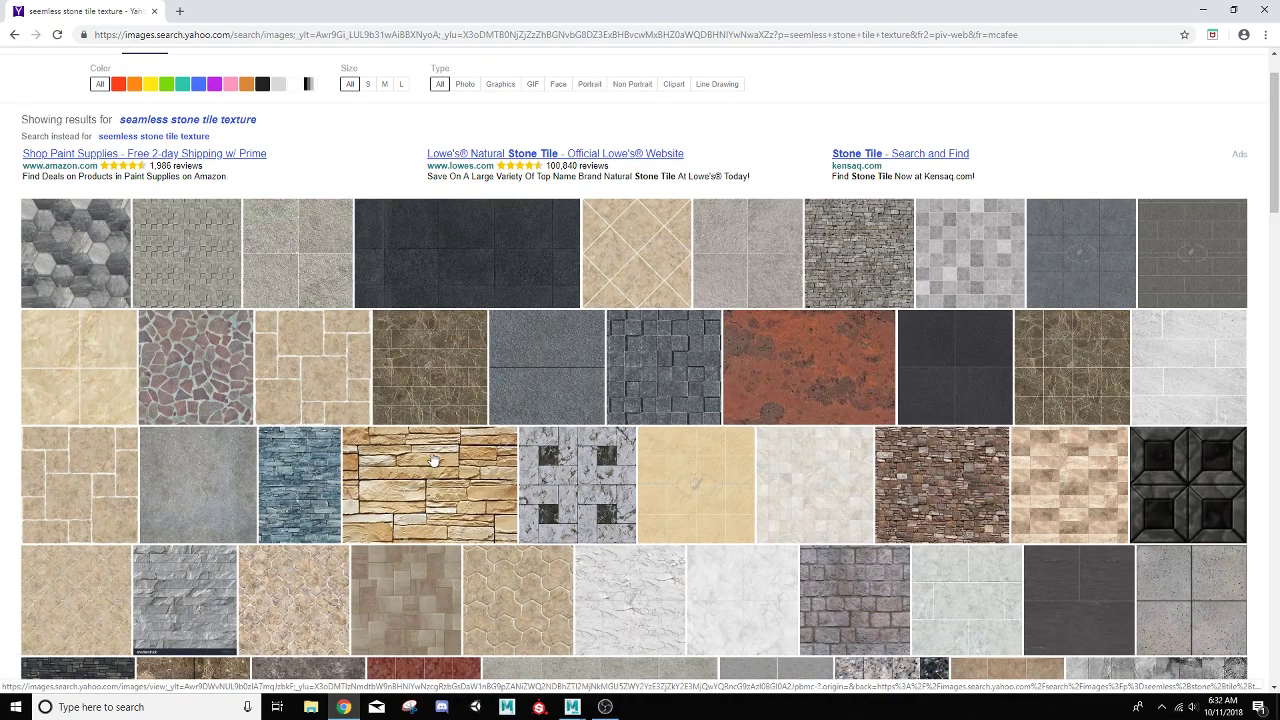
middle_click(434, 460)
scroll(443, 510, "down", 3)
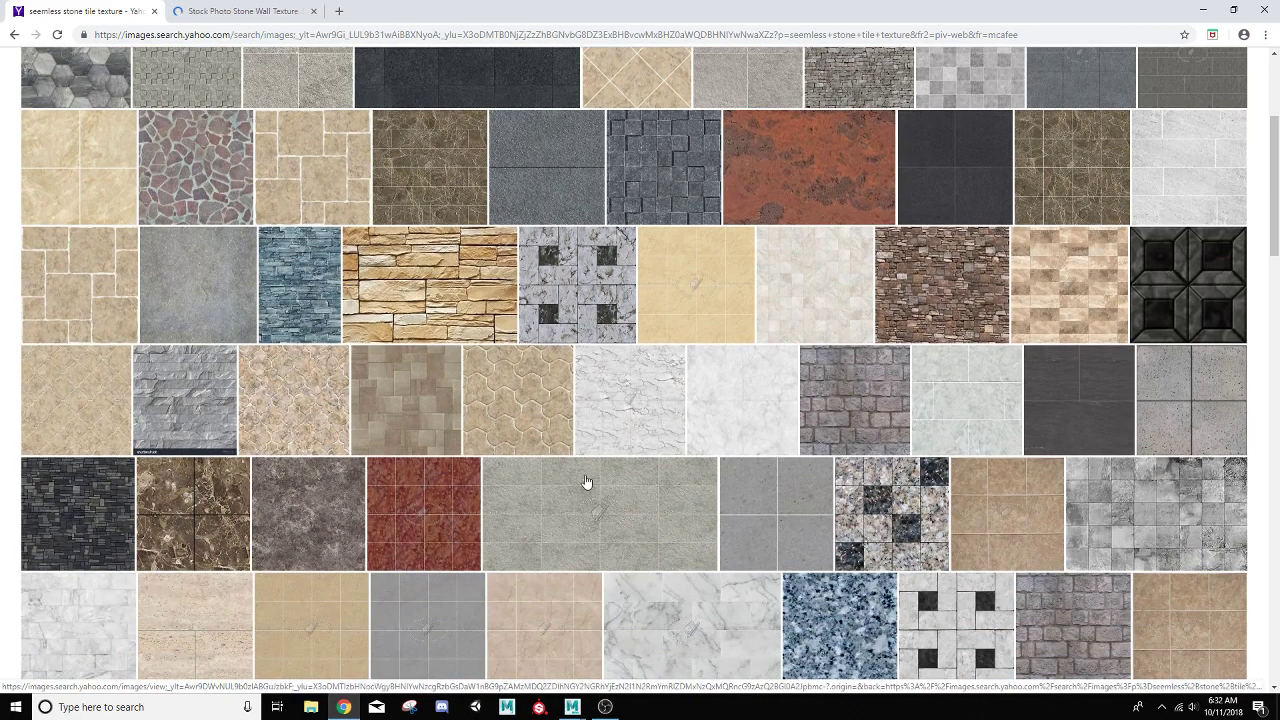
left_click(398, 410)
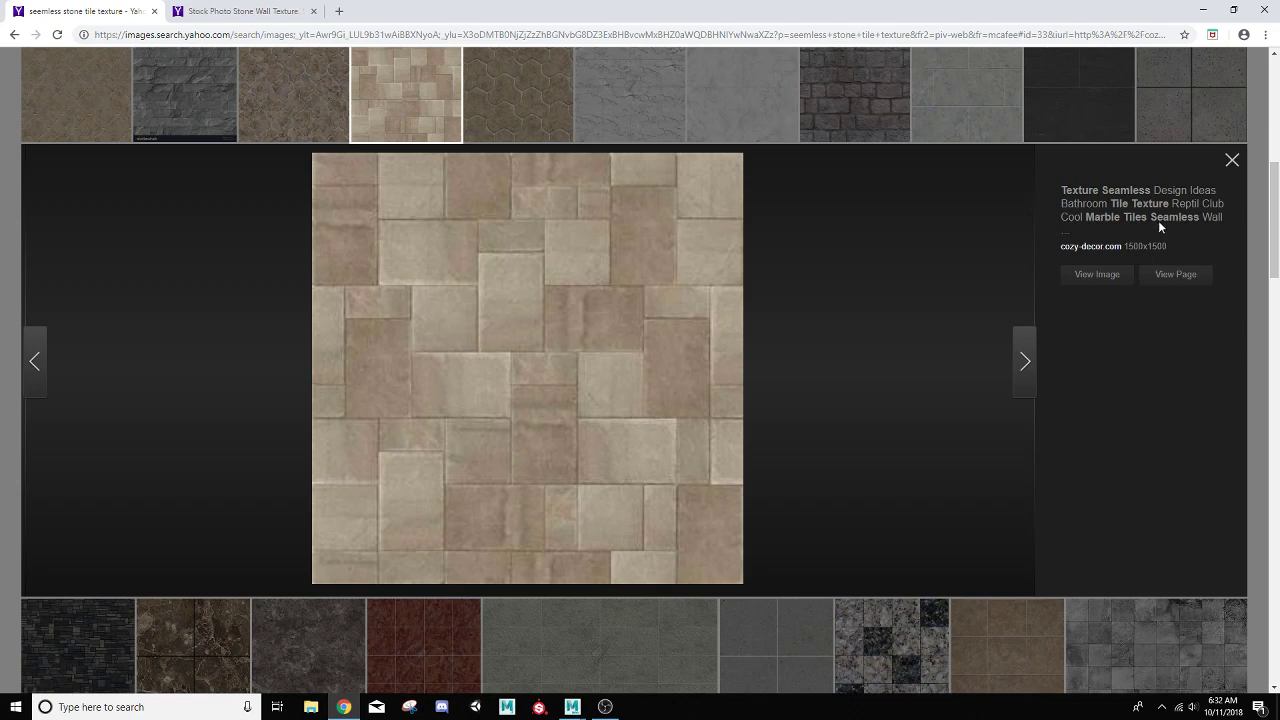
Save the previewed tile texture as a JPEG named ground in the DecorativeBoxProject sourceimages folder
right_click(552, 286)
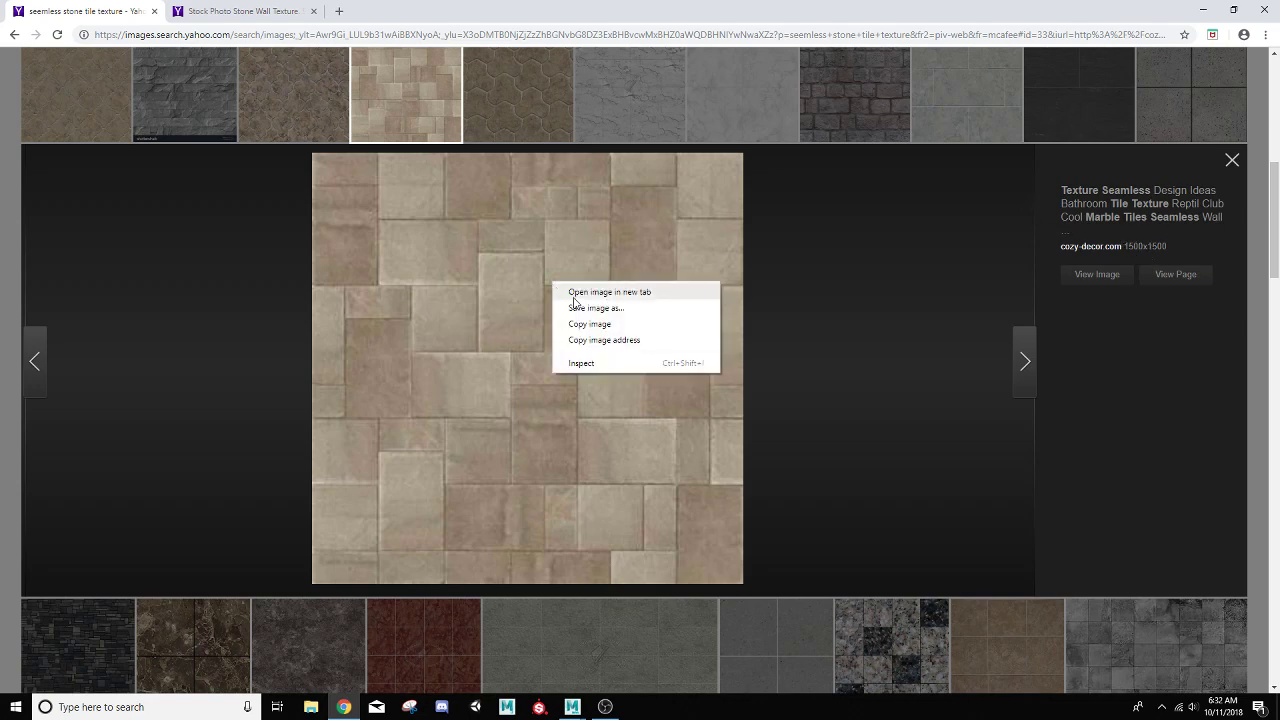
left_click(584, 310)
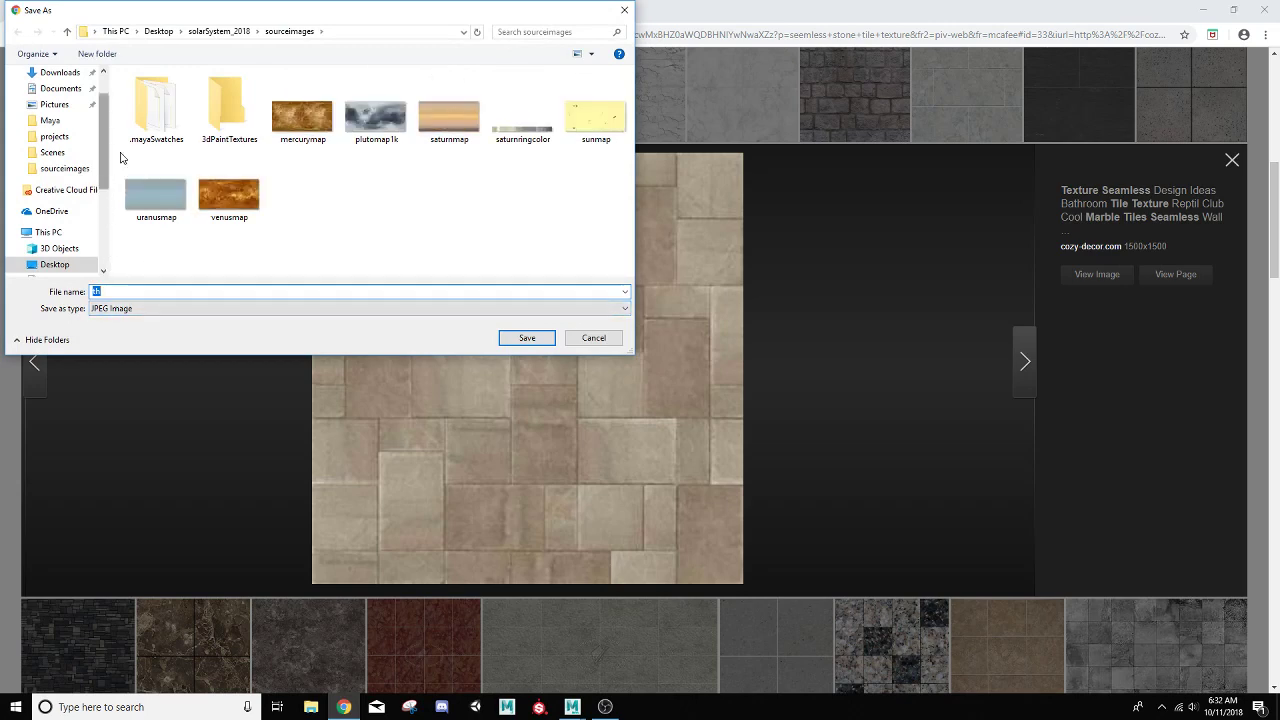
left_click(157, 31)
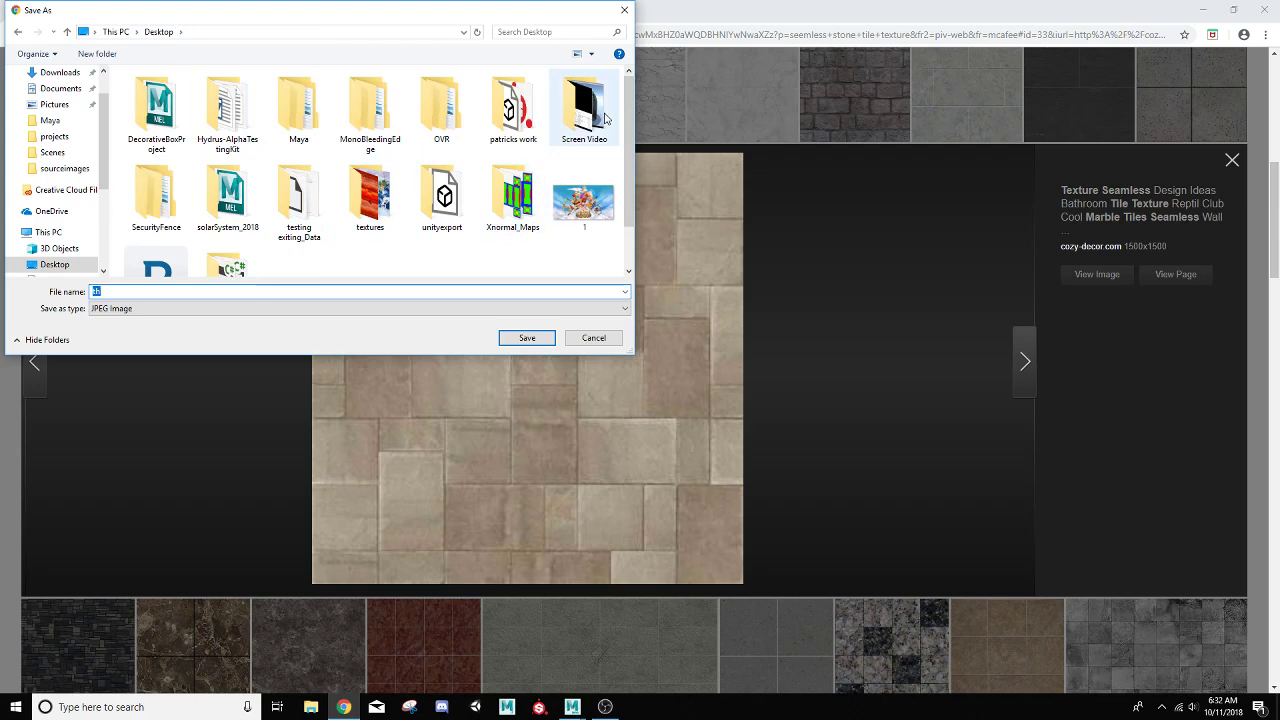
double_click(167, 119)
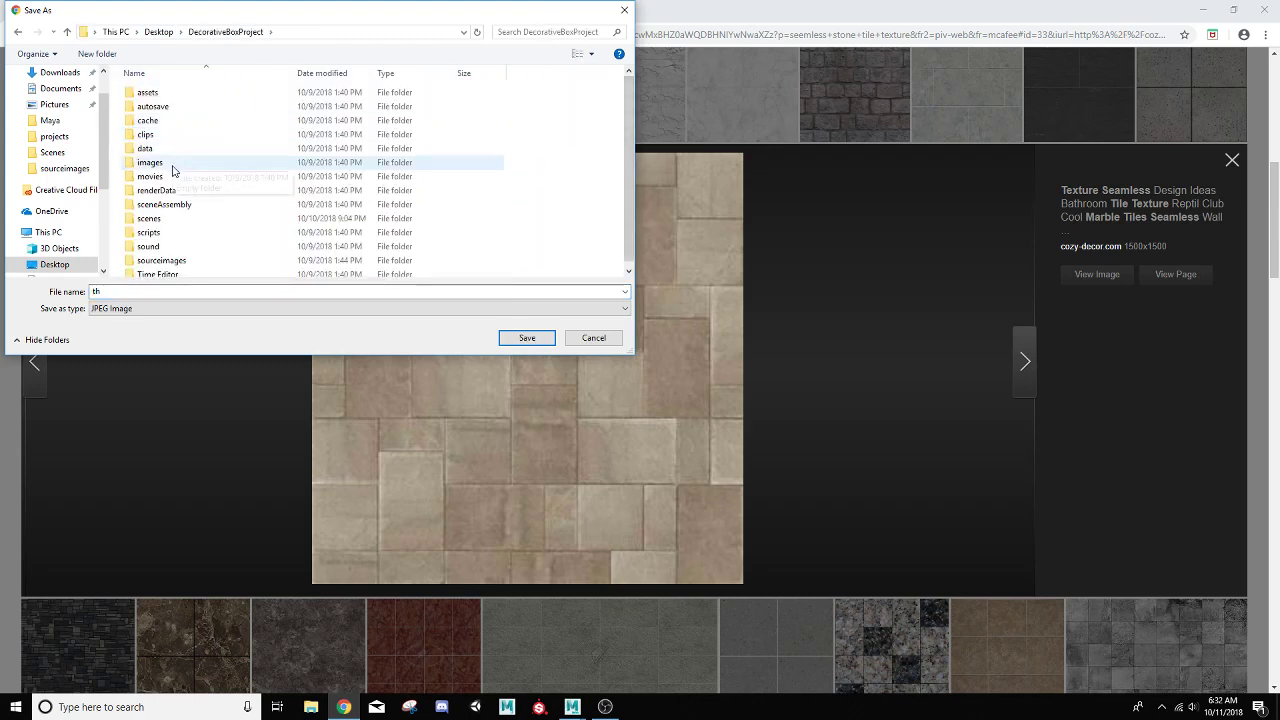
double_click(158, 260)
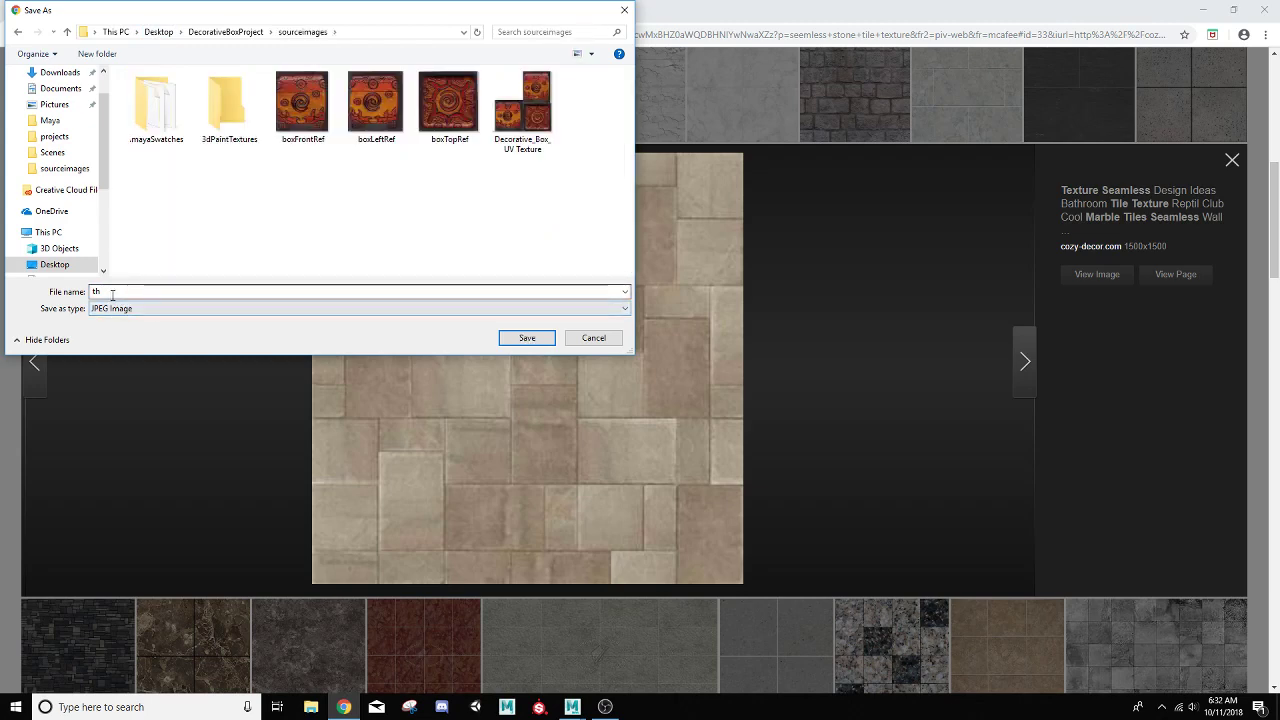
key("shift+Tab")
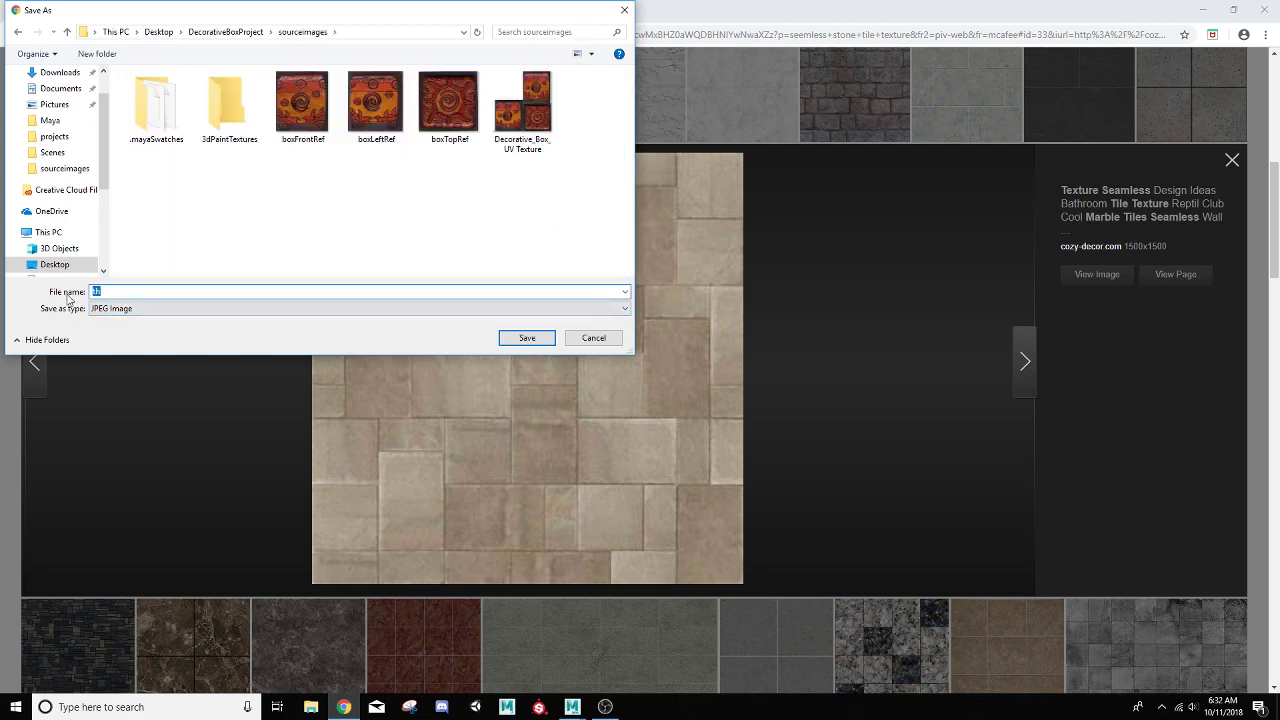
type("ground")
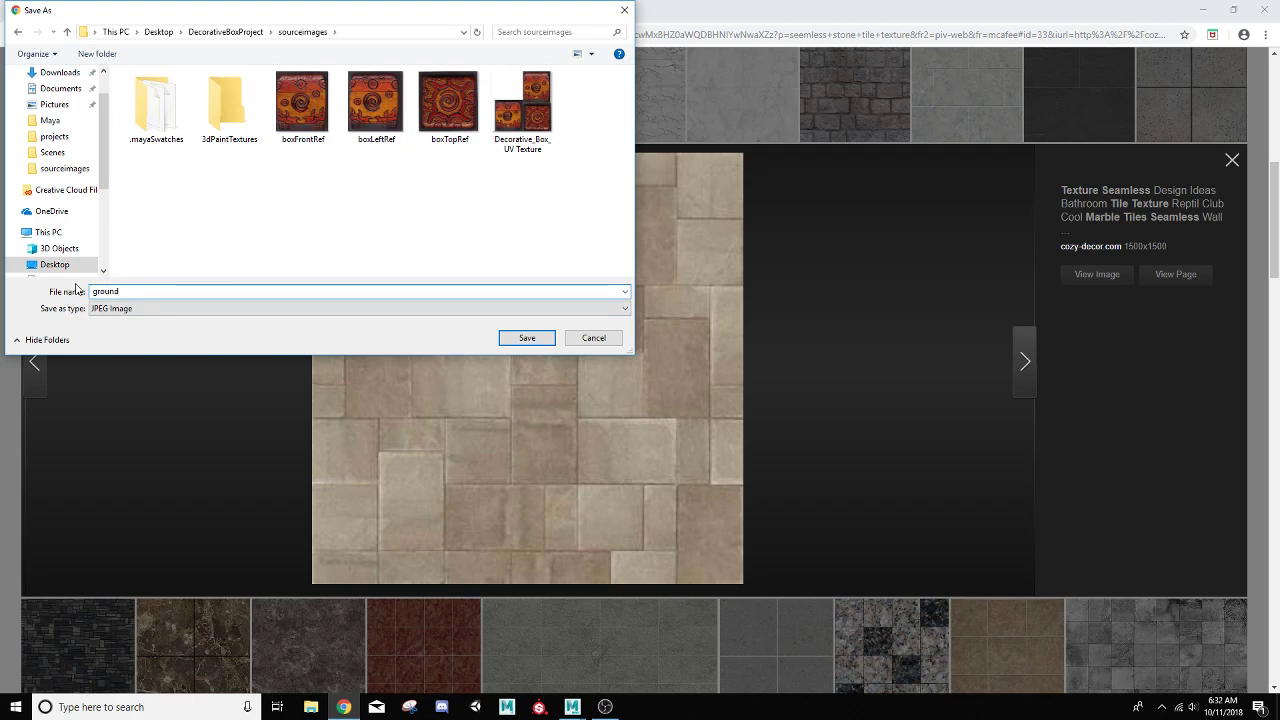
left_click(526, 338)
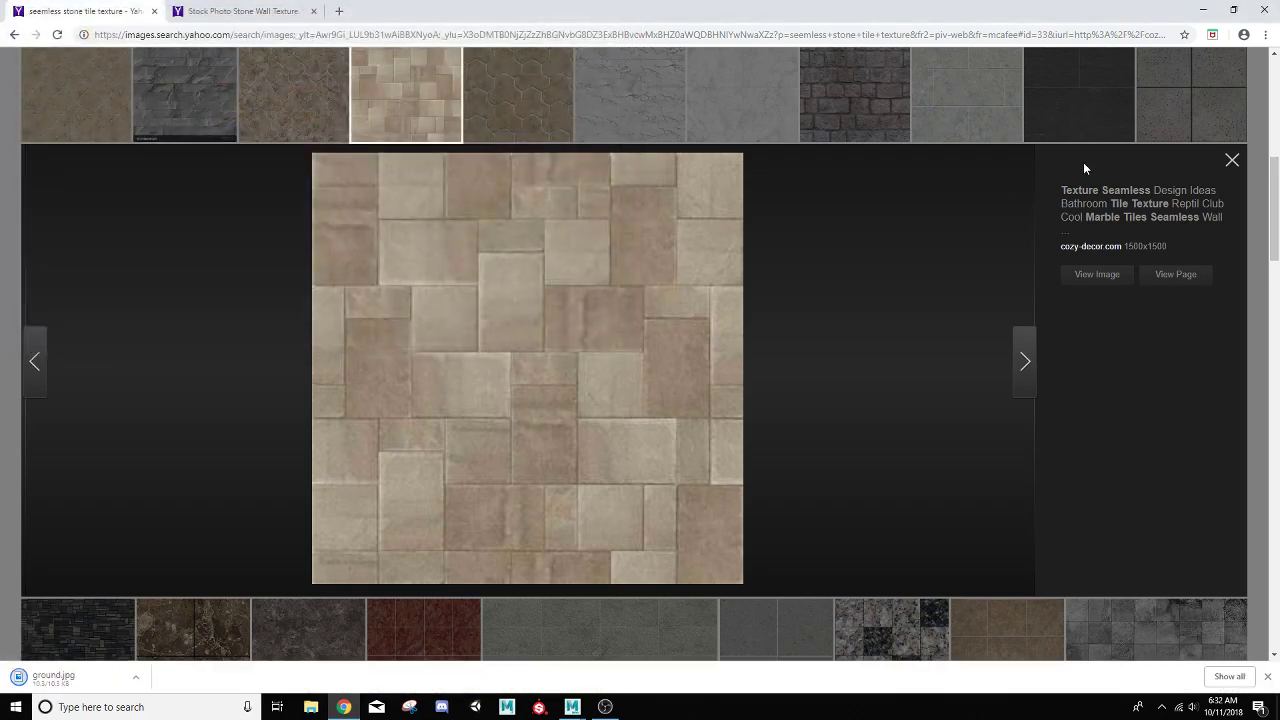
Close the tile preview and change the image search to "seemless stonewall tile texture"
left_click(1233, 162)
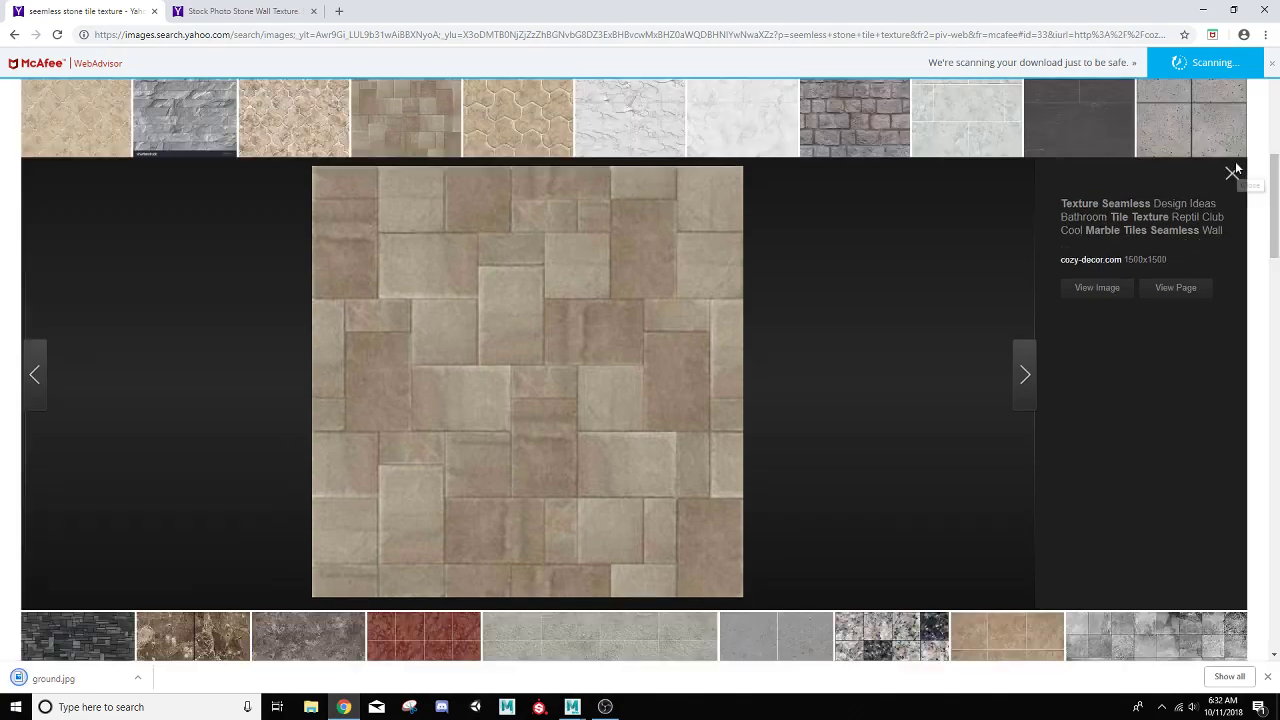
scroll(717, 364, "down", 1)
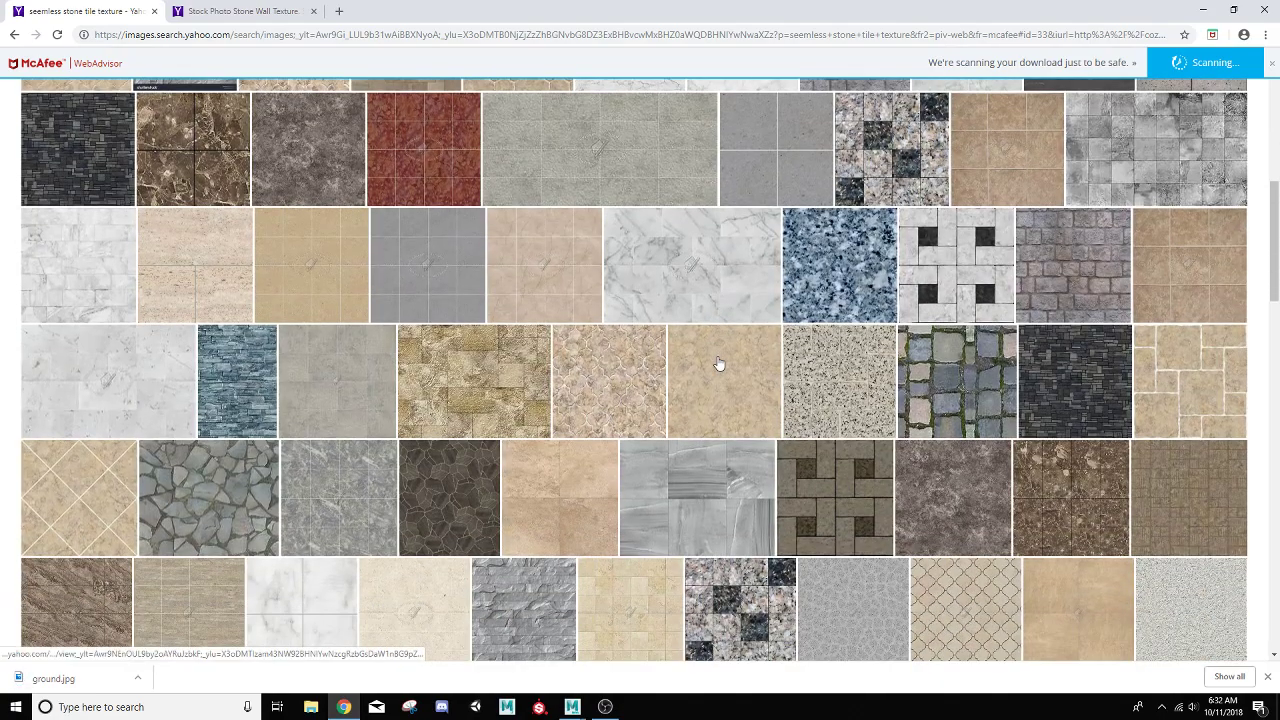
scroll(717, 364, "up", 6)
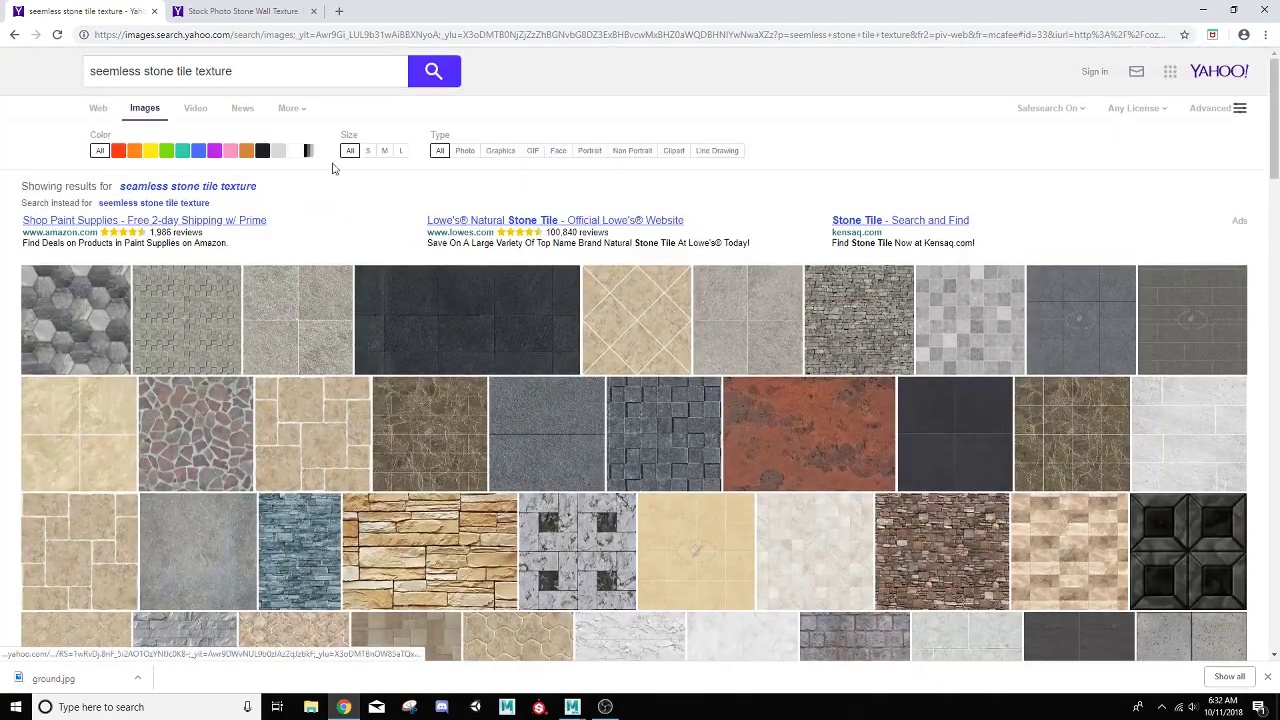
left_click(174, 72)
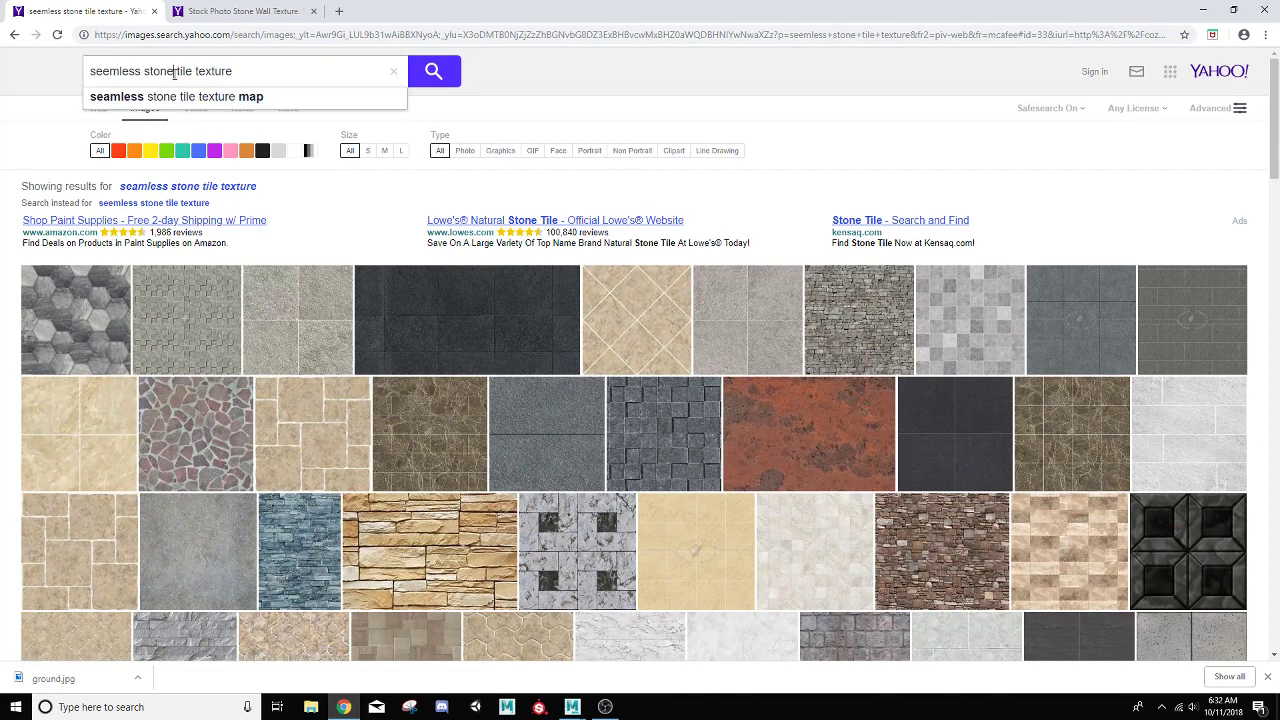
type("wall")
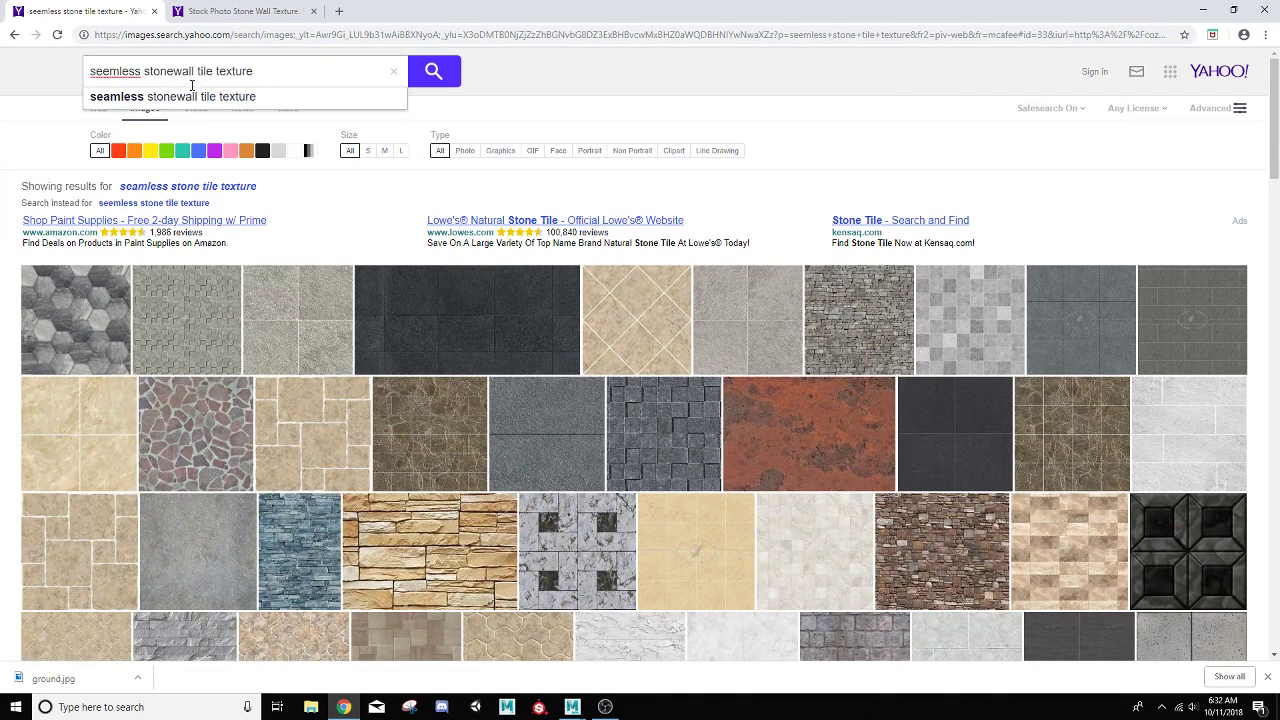
key("Return")
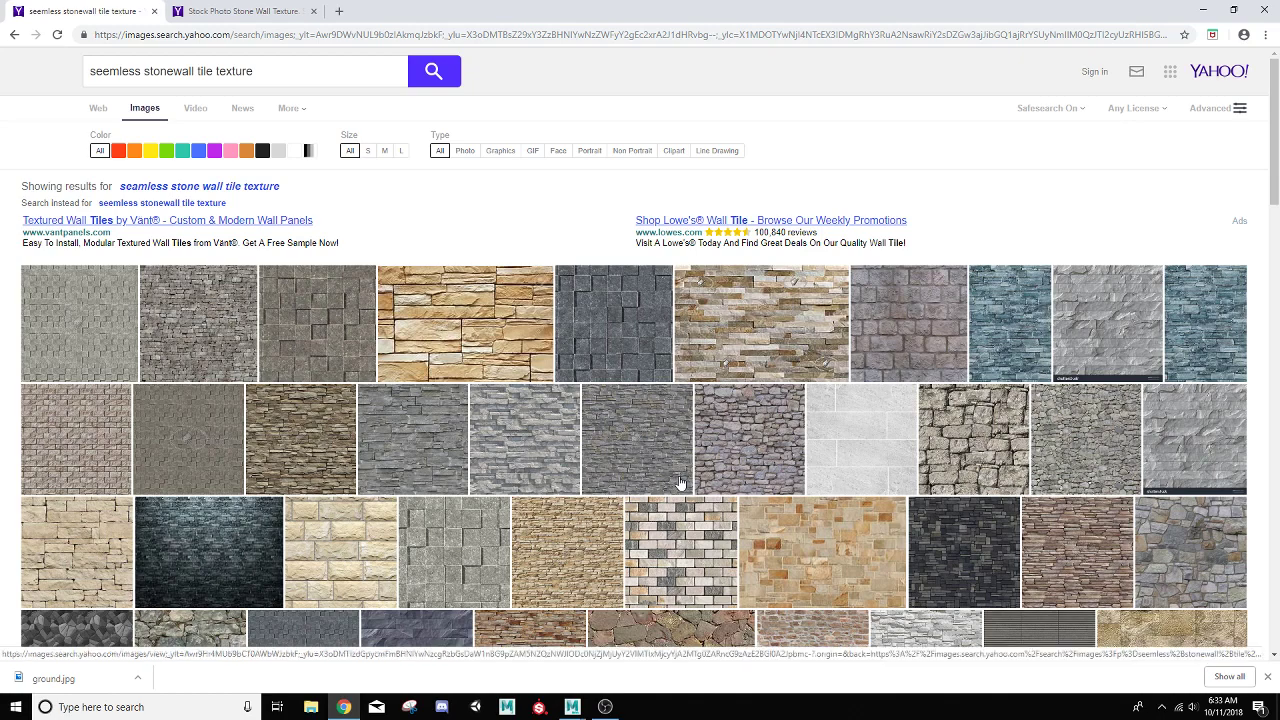
Examine wall texture candidates by previewing the grey stone, multicoloured brick and long-block wall cladding images
scroll(679, 483, "down", 1)
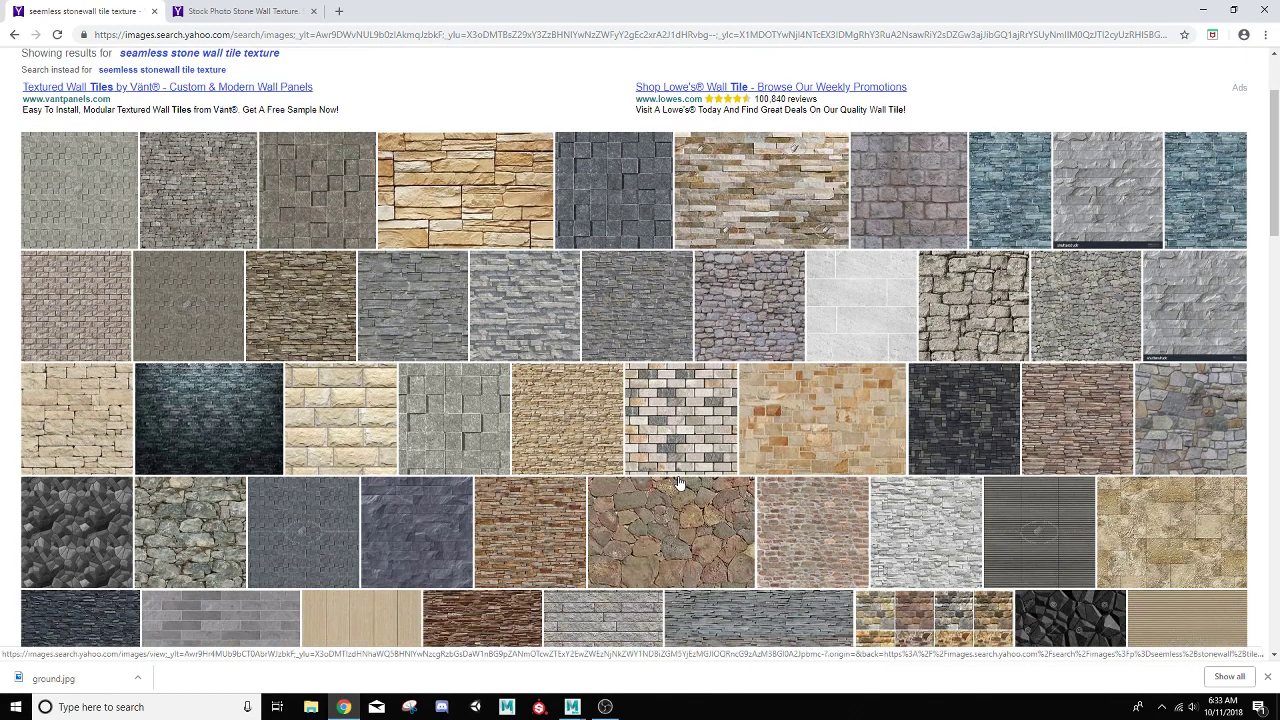
scroll(811, 440, "up", 1)
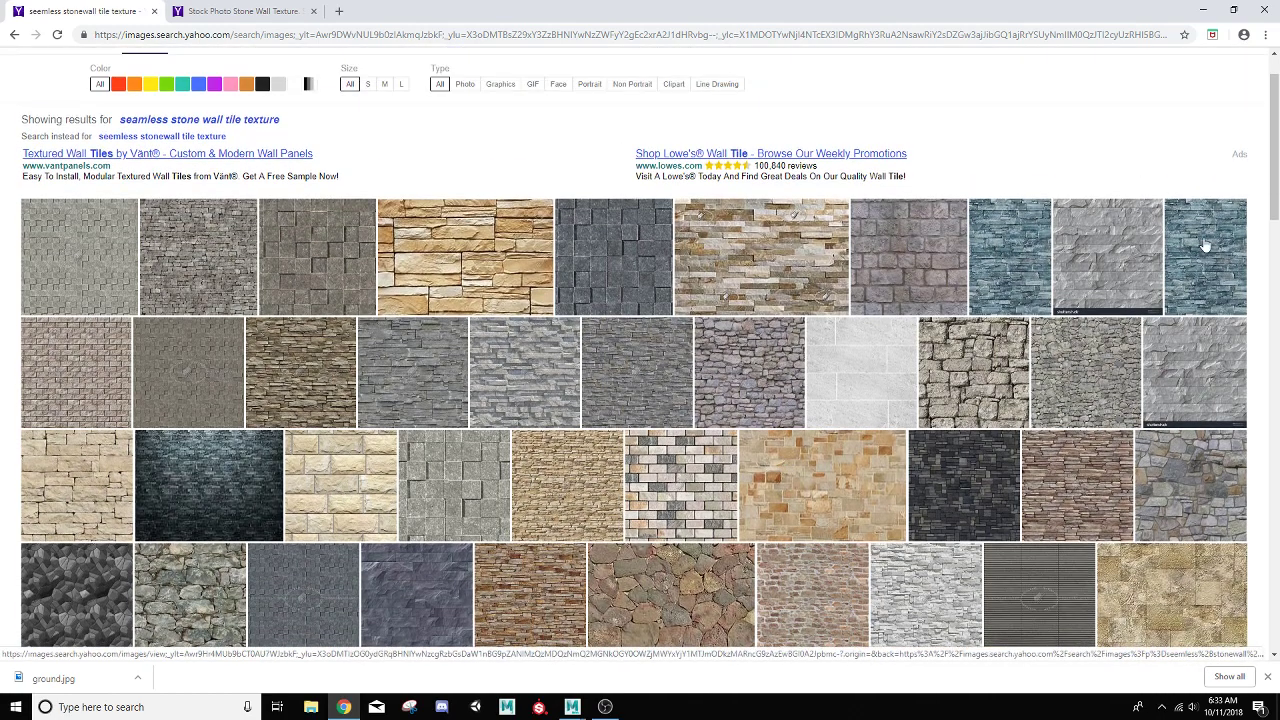
left_click(1116, 246)
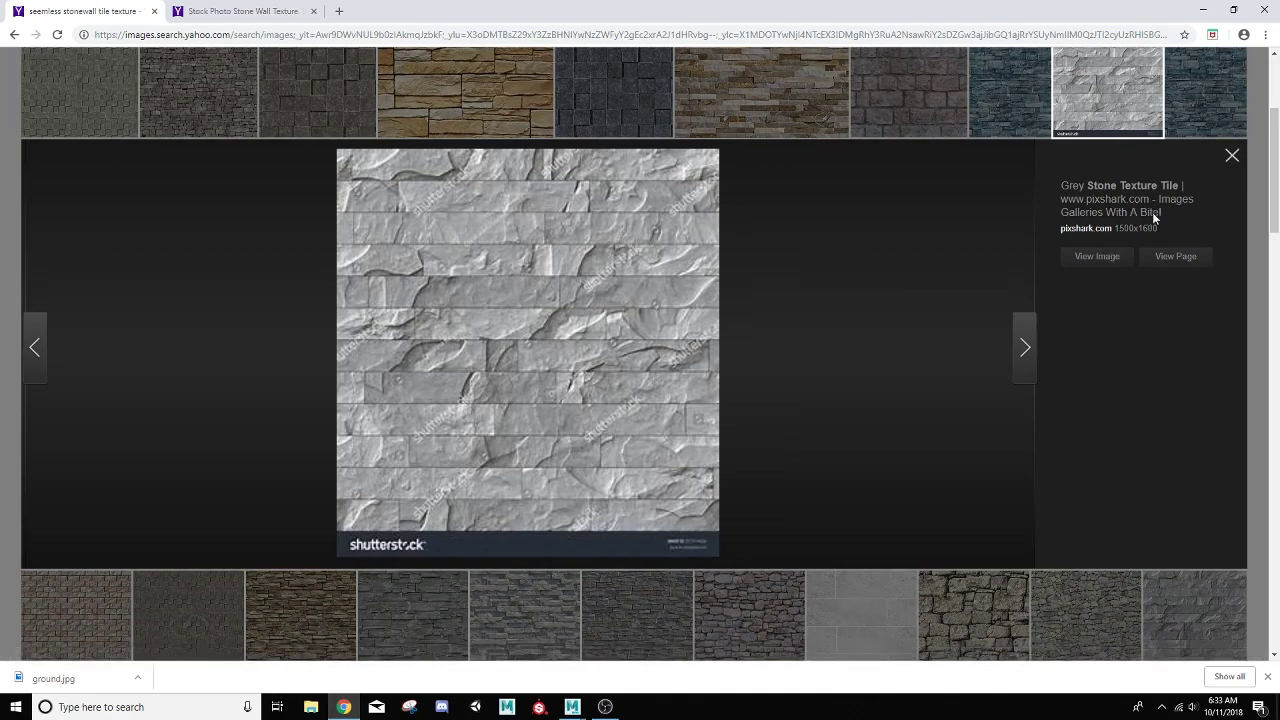
left_click(1232, 156)
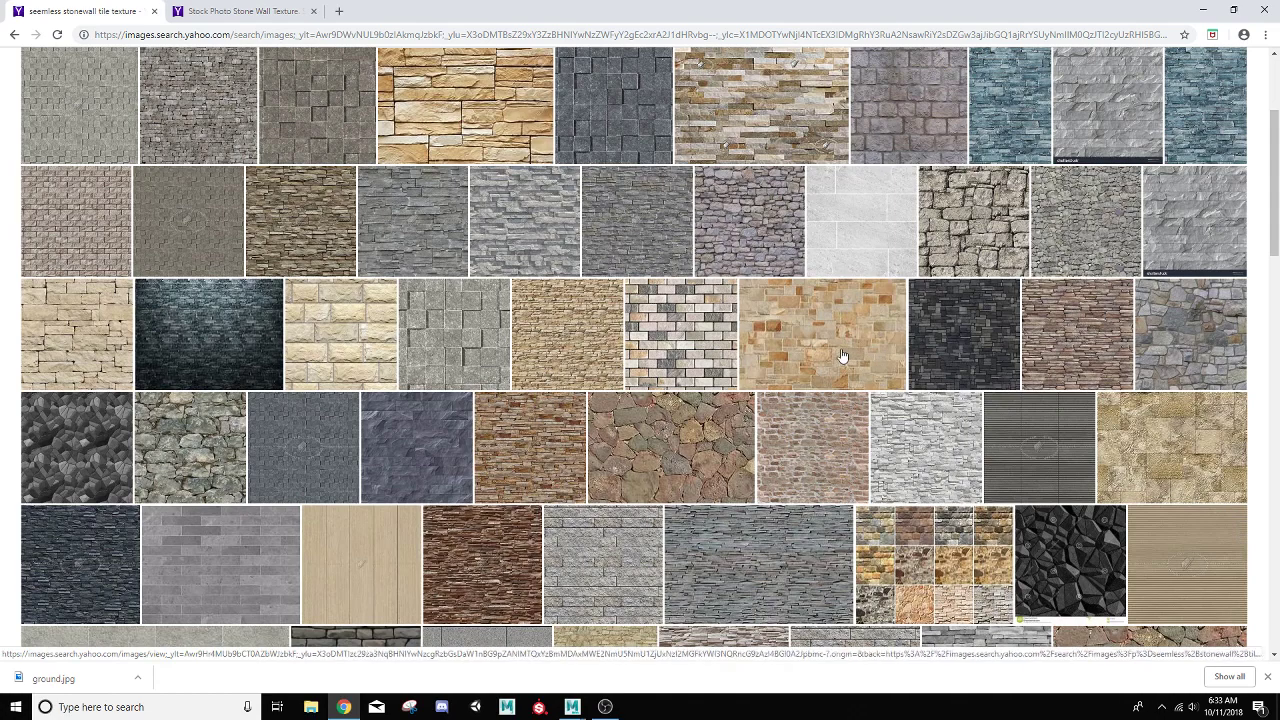
left_click(711, 347)
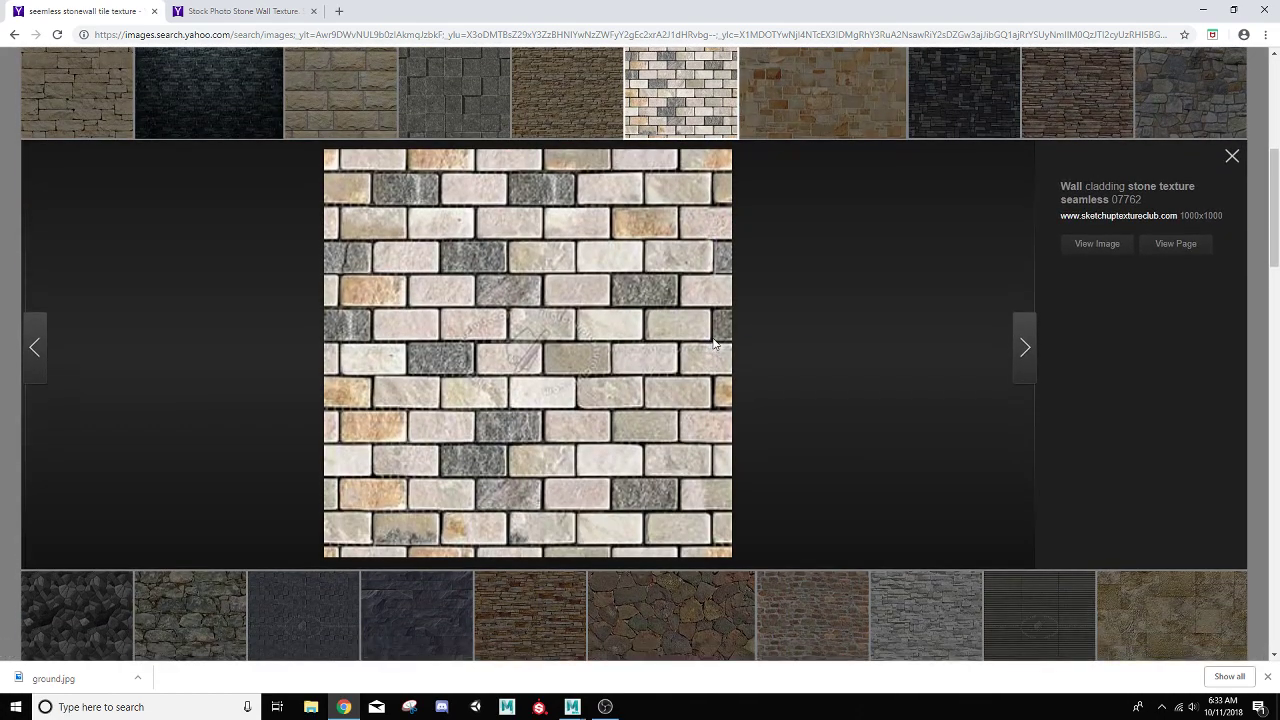
left_click(1233, 160)
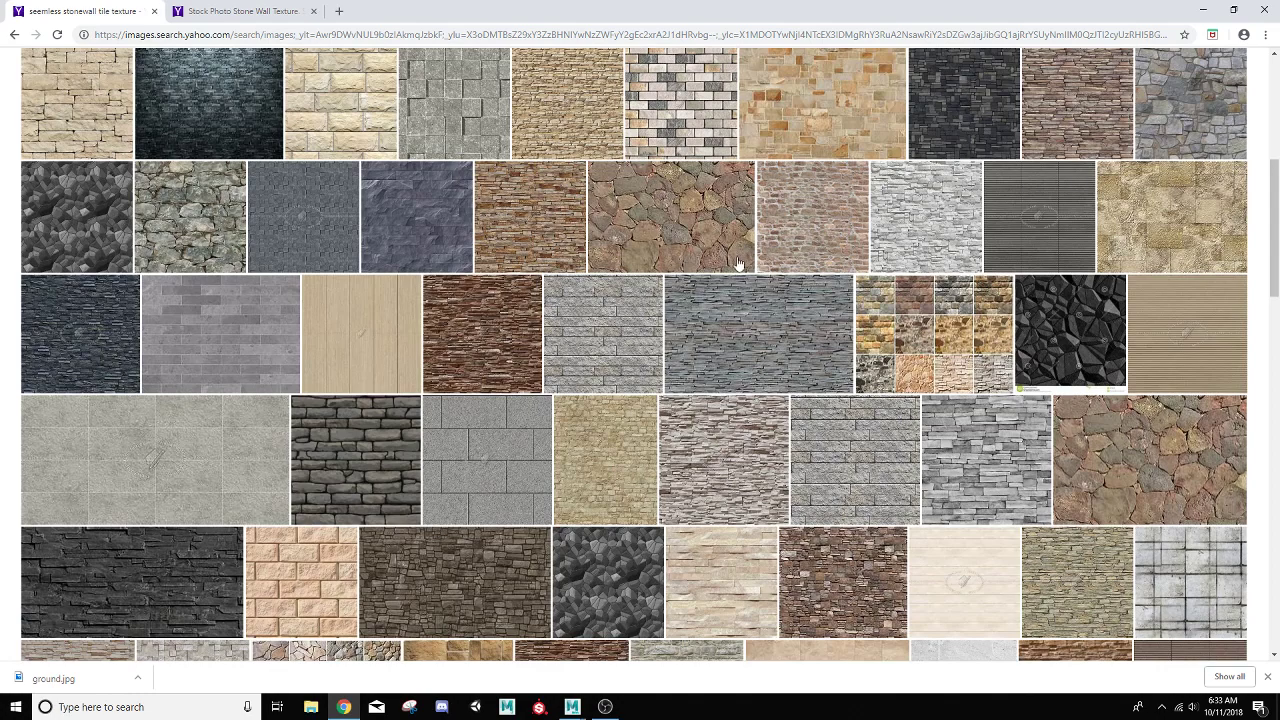
left_click(639, 322)
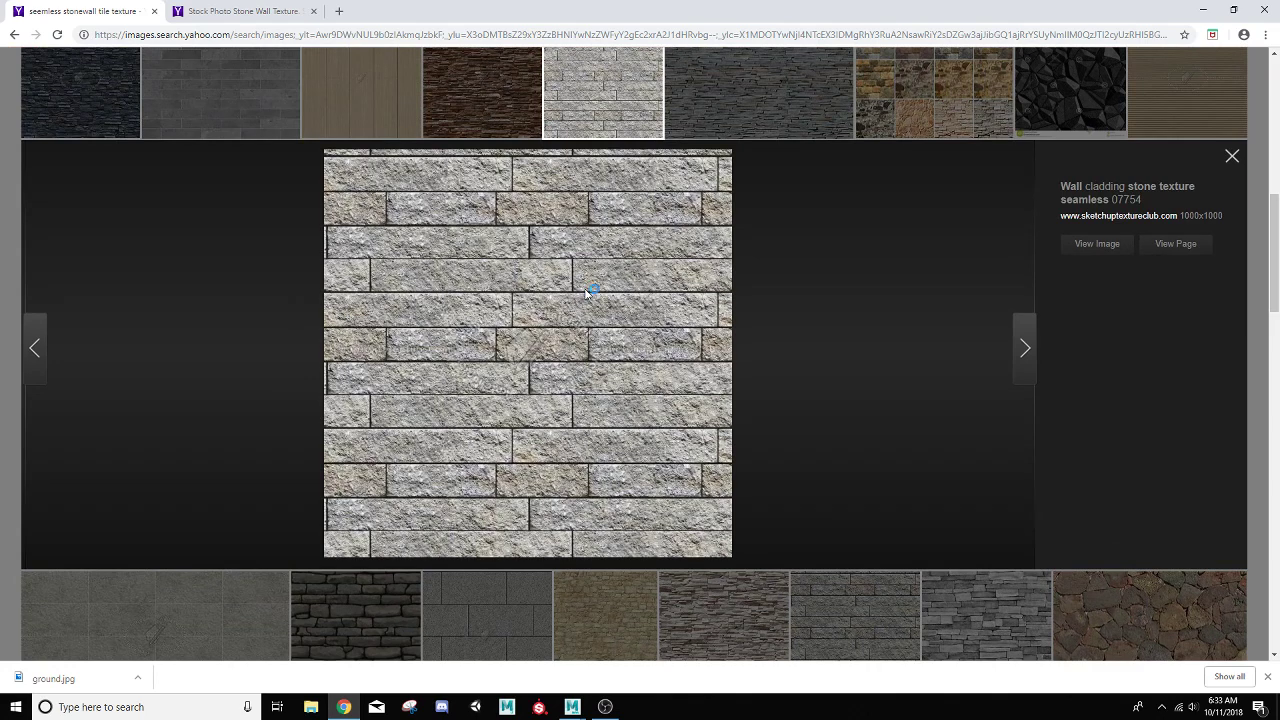
left_click(1232, 156)
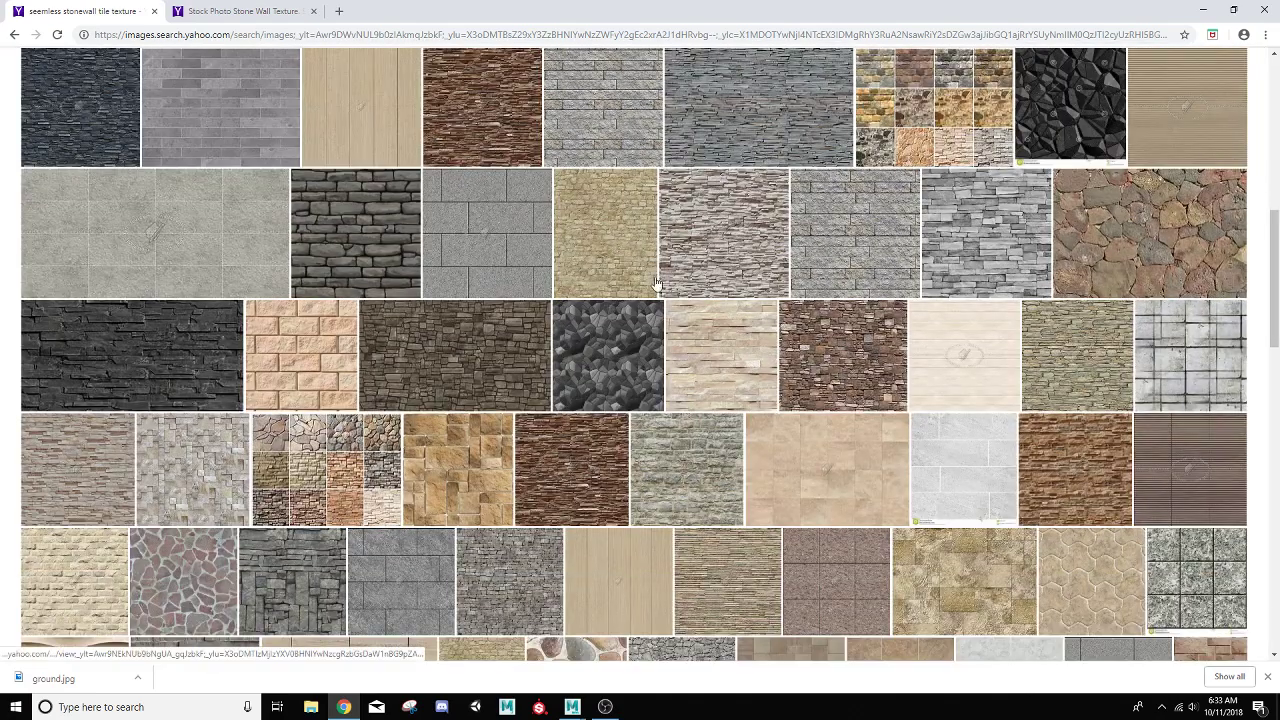
scroll(606, 266, "up", 1)
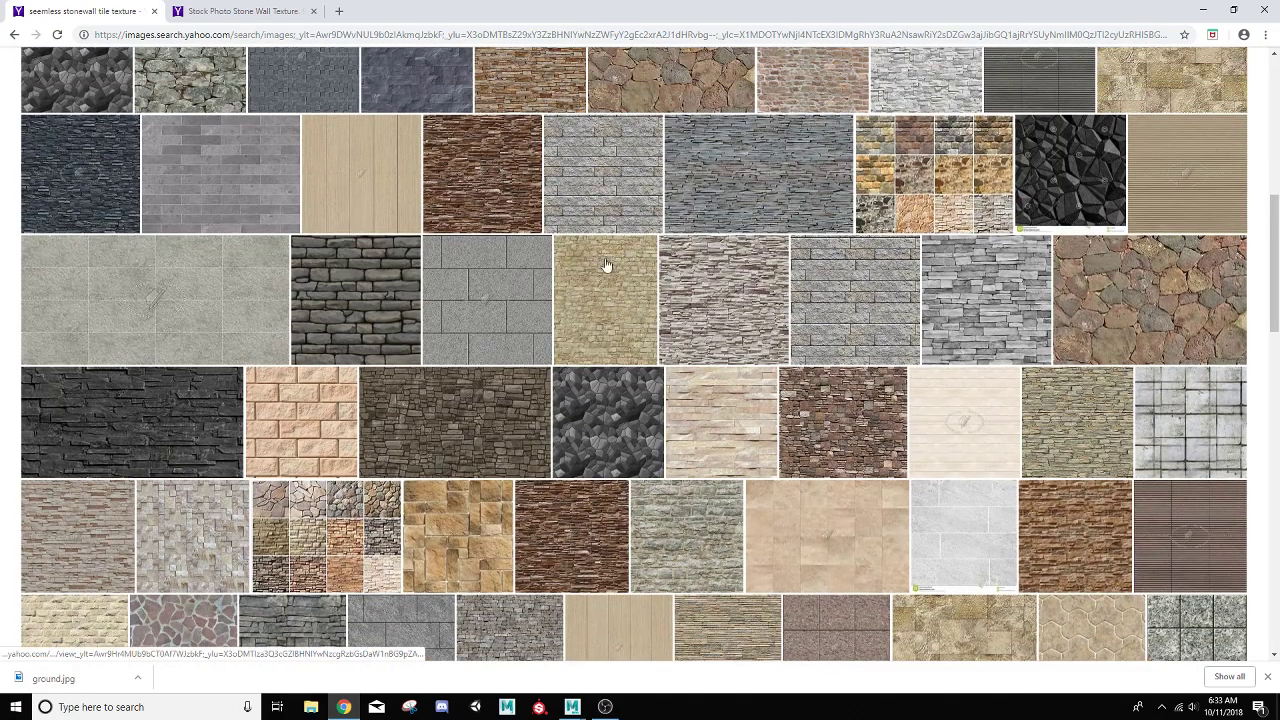
Preview the grey seamless stonewall texture from DeviantArt and save it as a PNG in the DecorativeBoxProject sourceimages folder
left_click(349, 291)
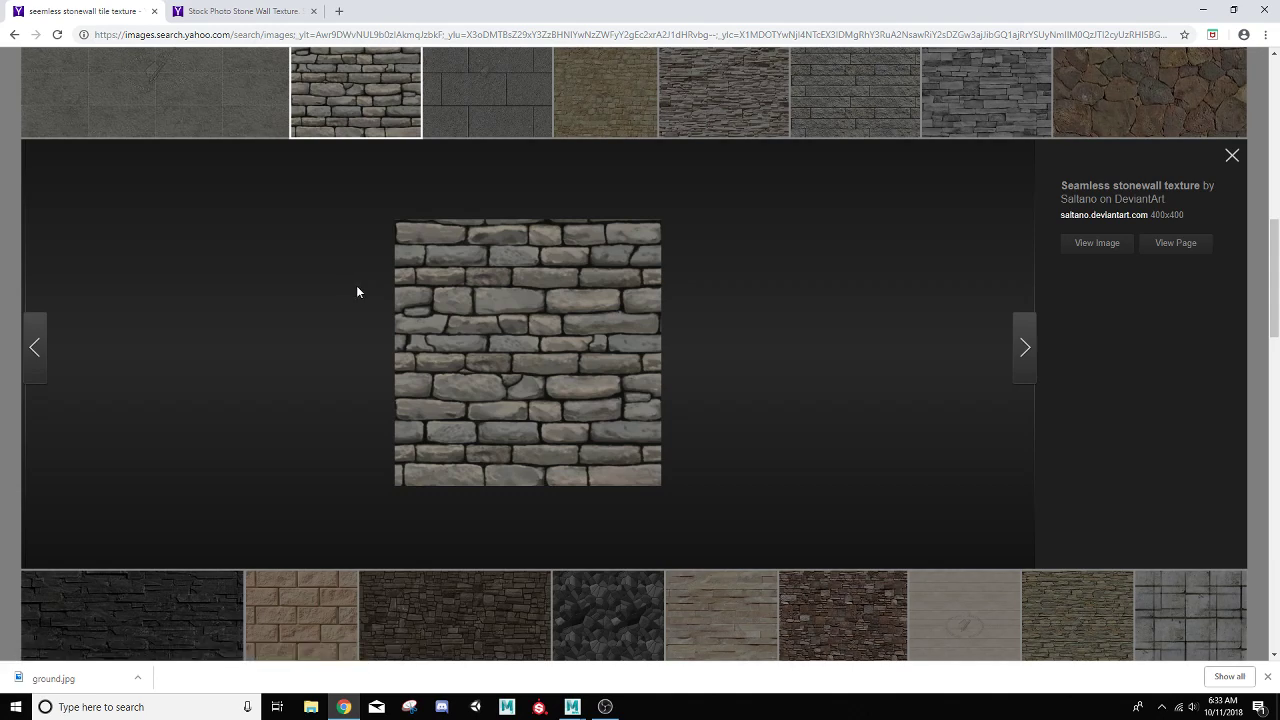
right_click(547, 326)
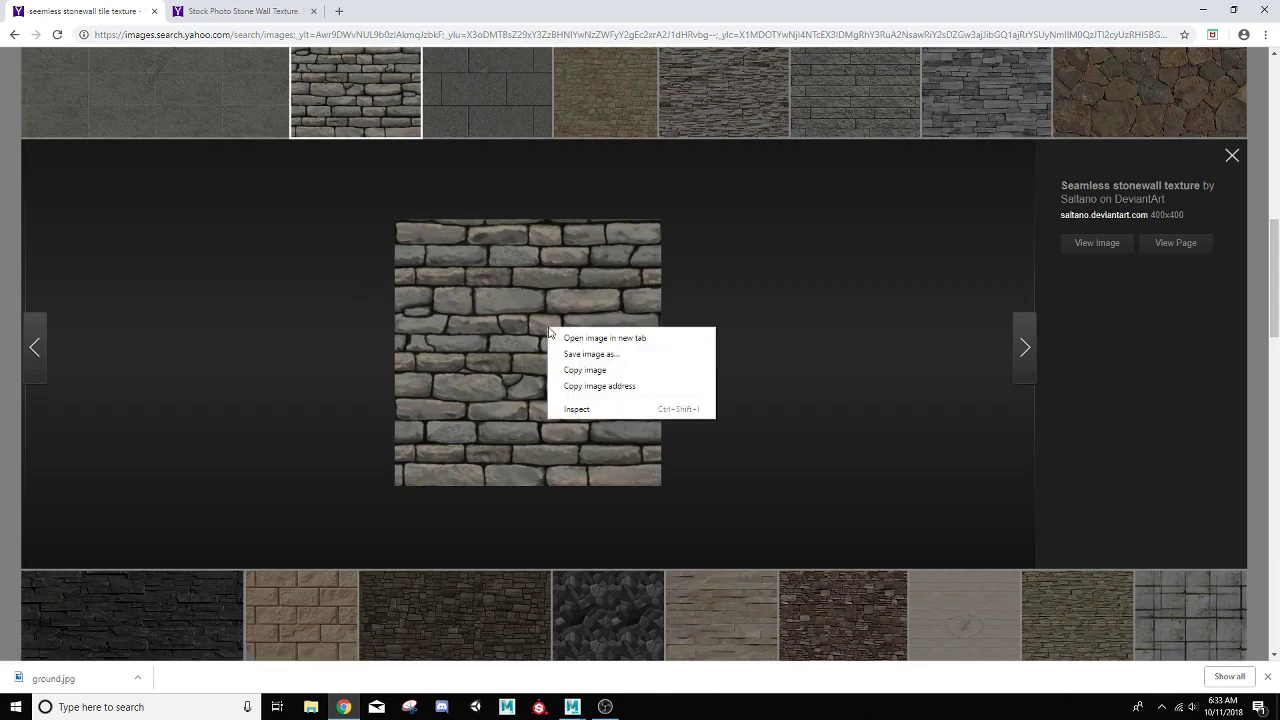
left_click(577, 352)
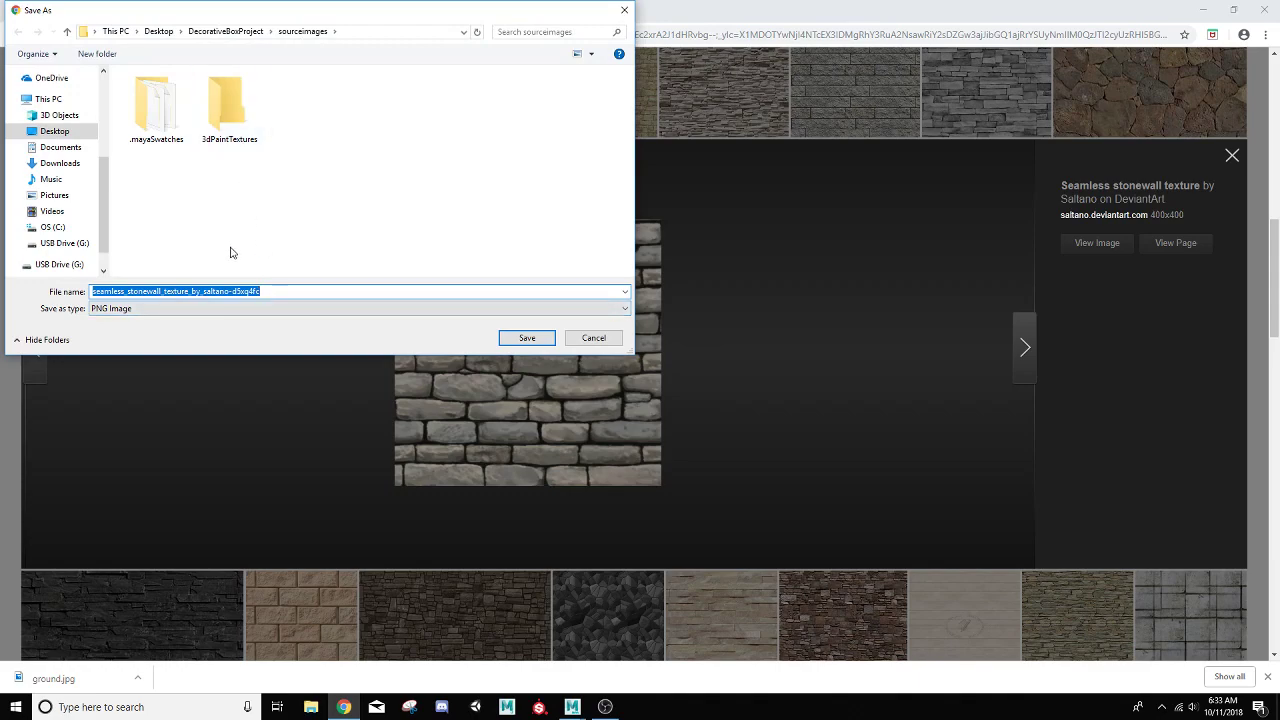
left_click(527, 338)
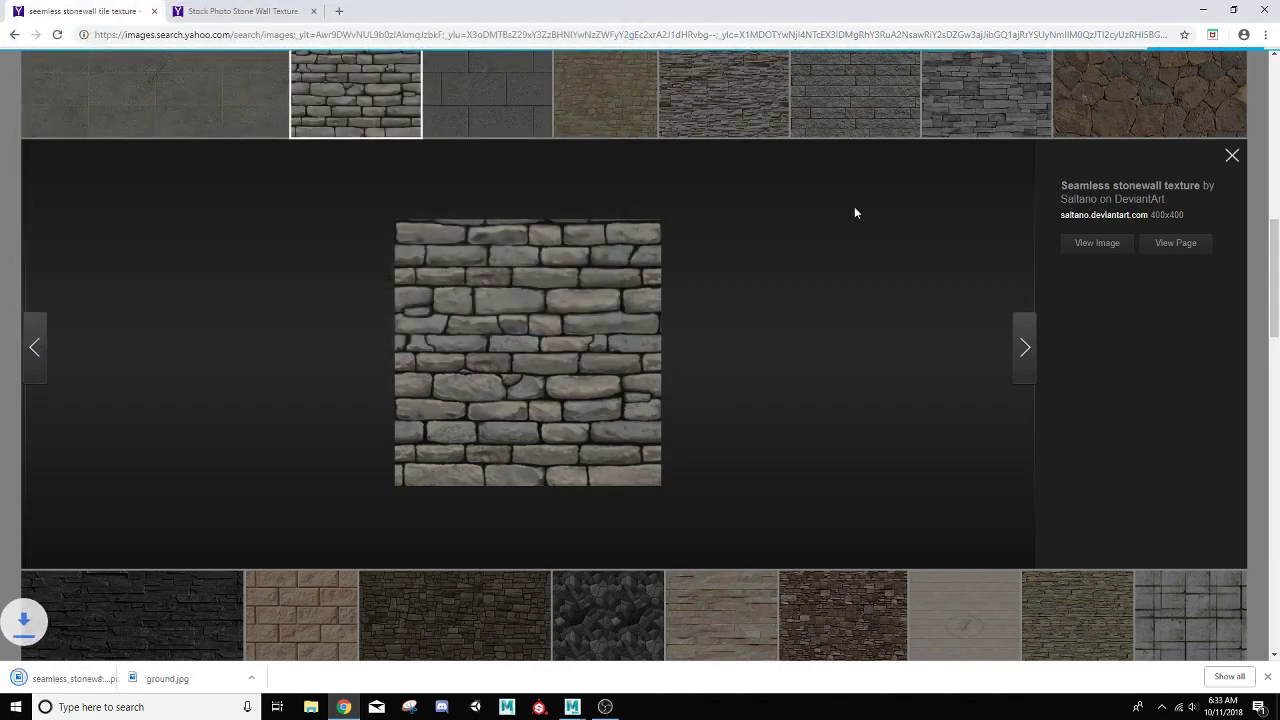
left_click(1232, 160)
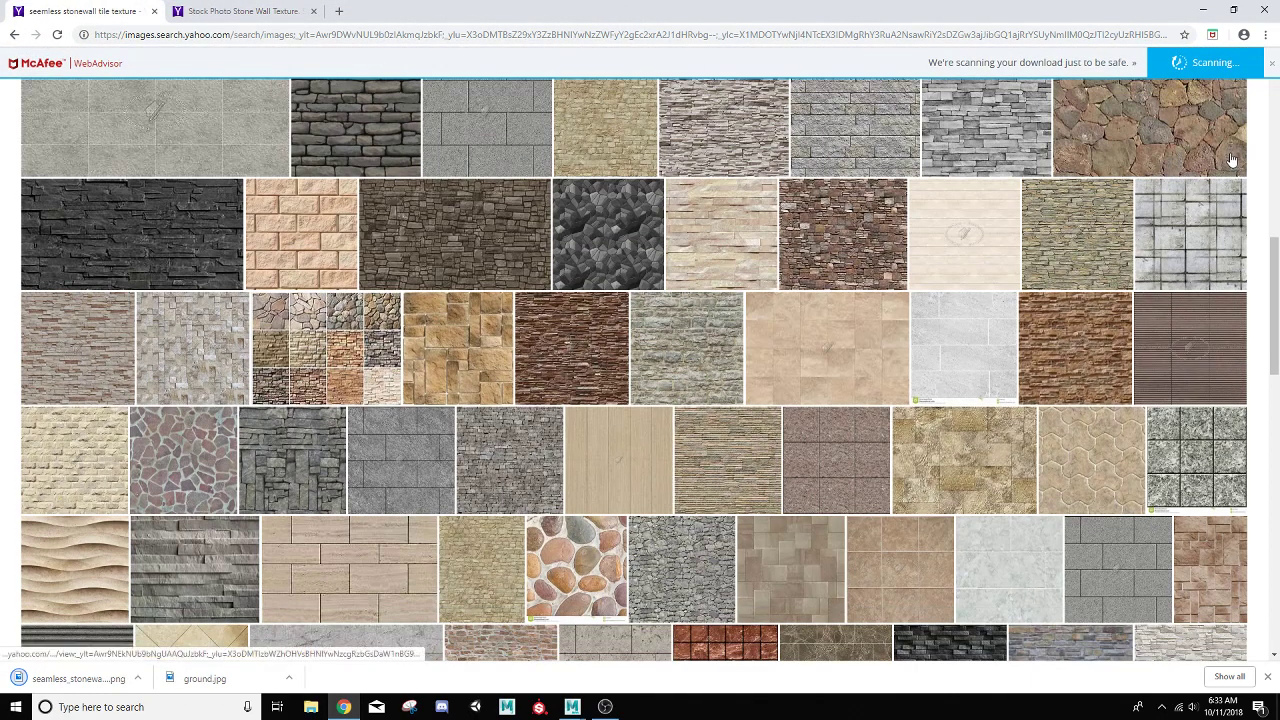
Switch to Maya and extract the room's floor face into a piece separate from the walls
left_click(1207, 10)
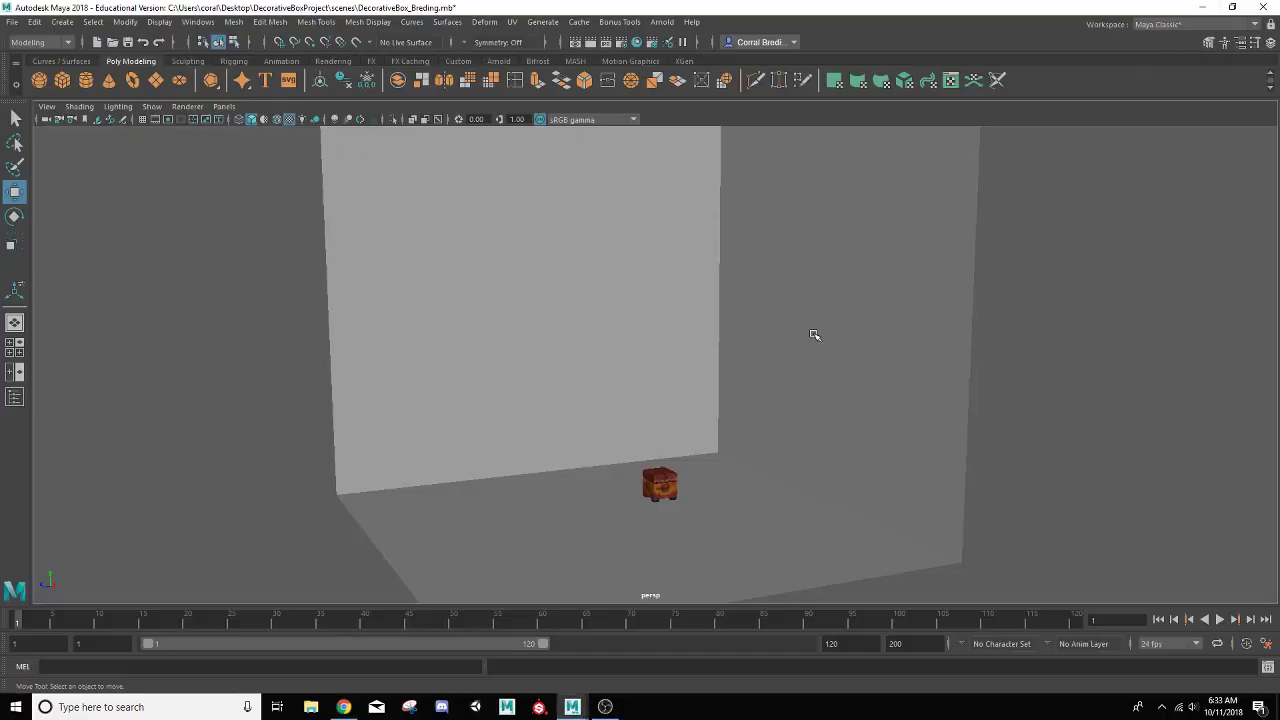
mouse_move(786, 420)
left_mouse_down("alt")
mouse_move(766, 431)
mouse_move(800, 427)
mouse_move(791, 437)
left_mouse_up("alt")
scroll(783, 436, "down", 3)
scroll(783, 437, "up", 5)
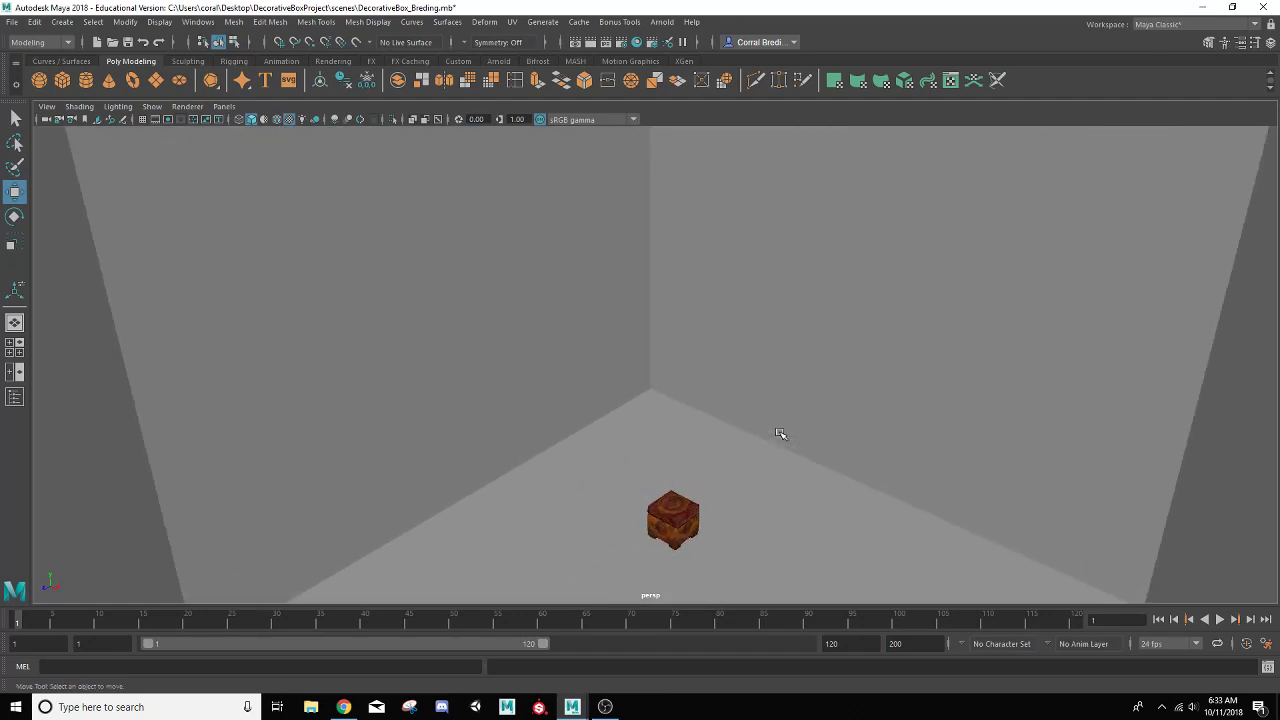
middle_click_drag(694, 463, 749, 343, "alt")
left_click_drag(749, 343, 622, 390, "alt")
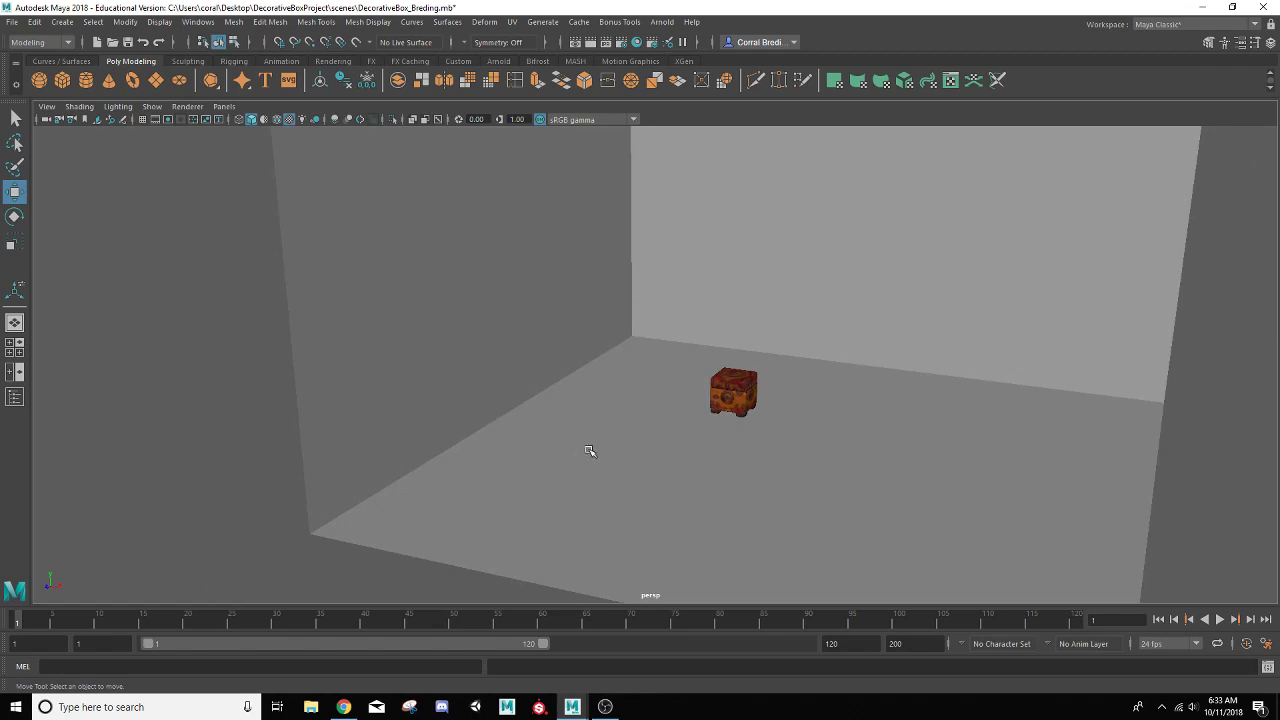
mouse_move(680, 459)
left_mouse_down("alt")
mouse_move(700, 458)
mouse_move(674, 463)
mouse_move(689, 446)
mouse_move(700, 457)
left_mouse_up("alt")
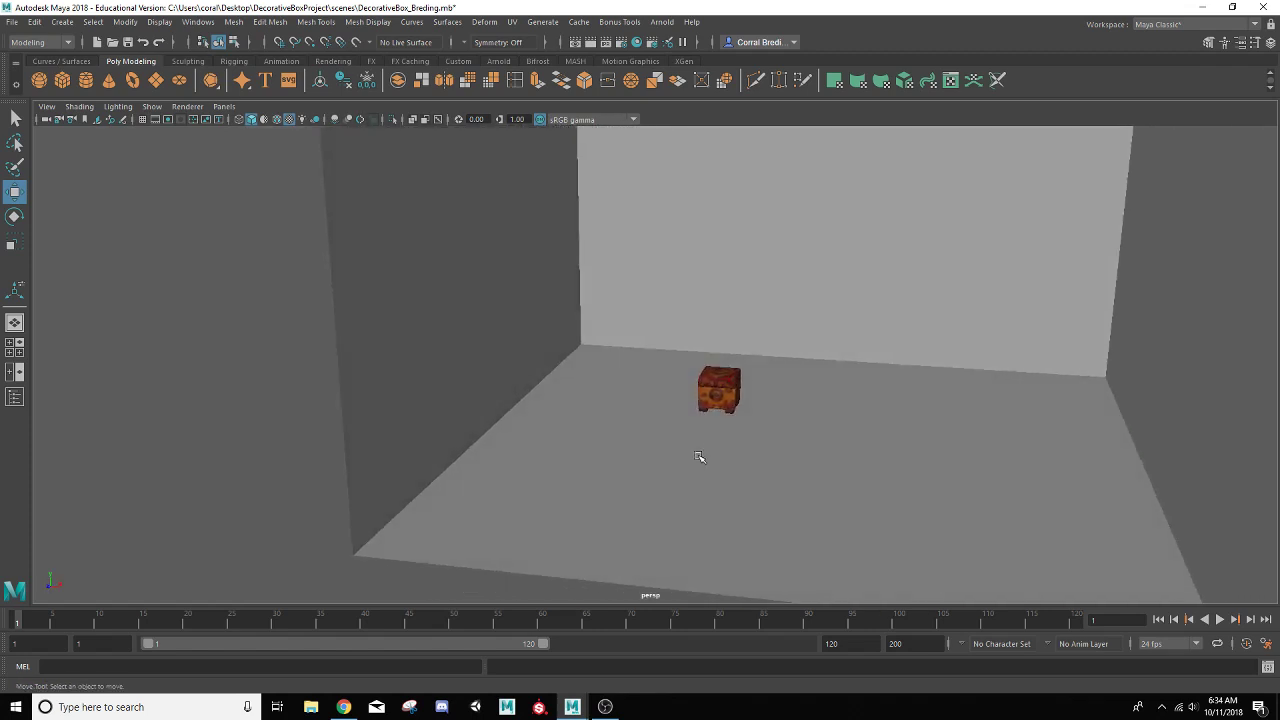
scroll(700, 452, "up", 2)
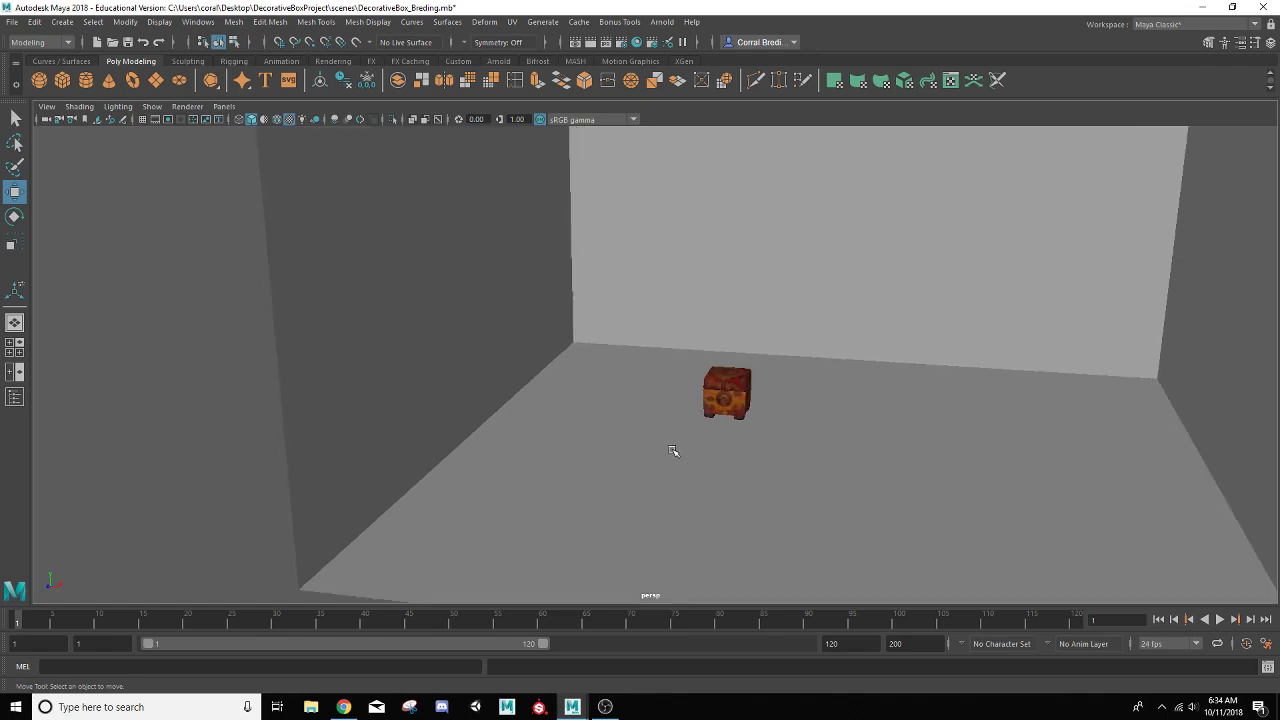
right_click_drag(652, 432, 651, 369)
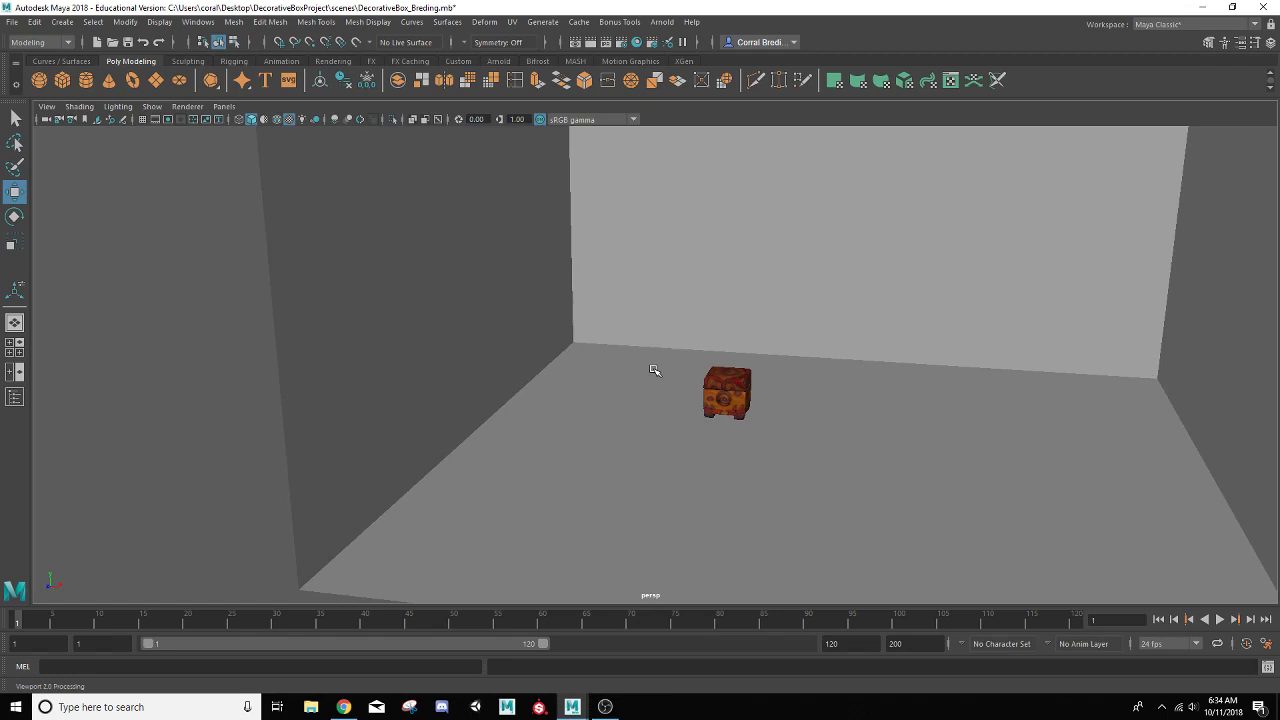
left_click(875, 449)
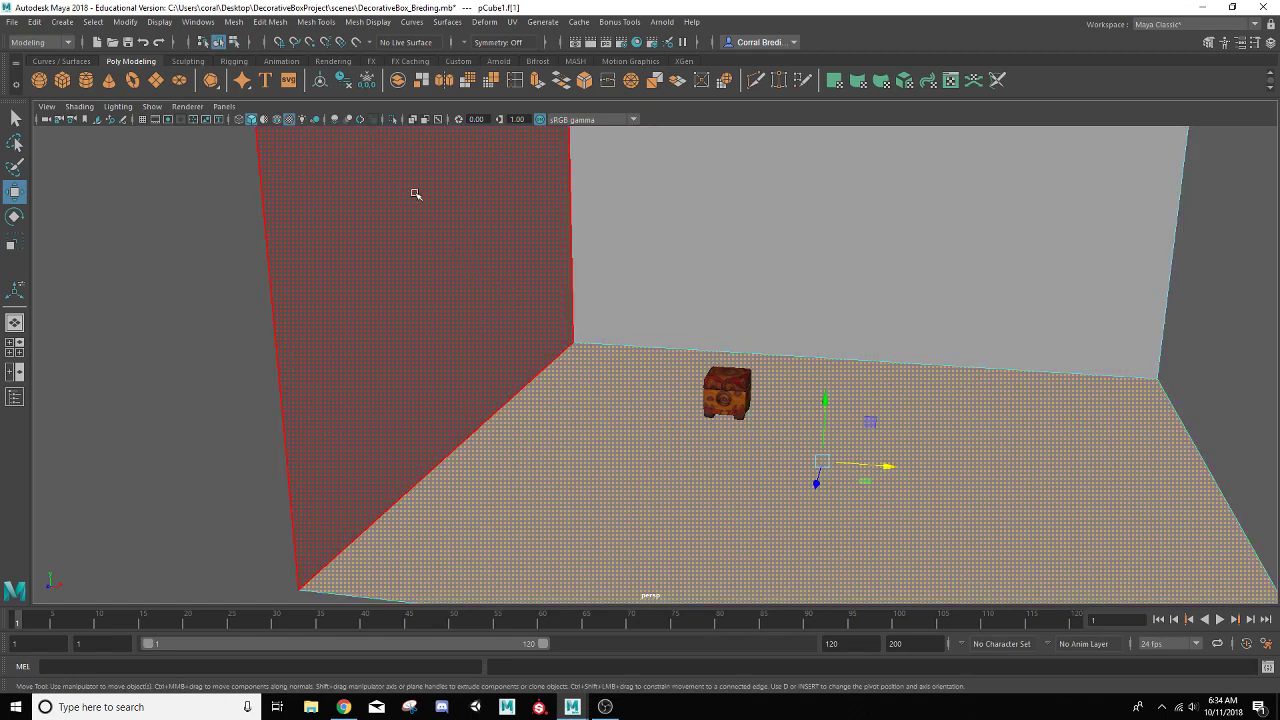
left_click(312, 24)
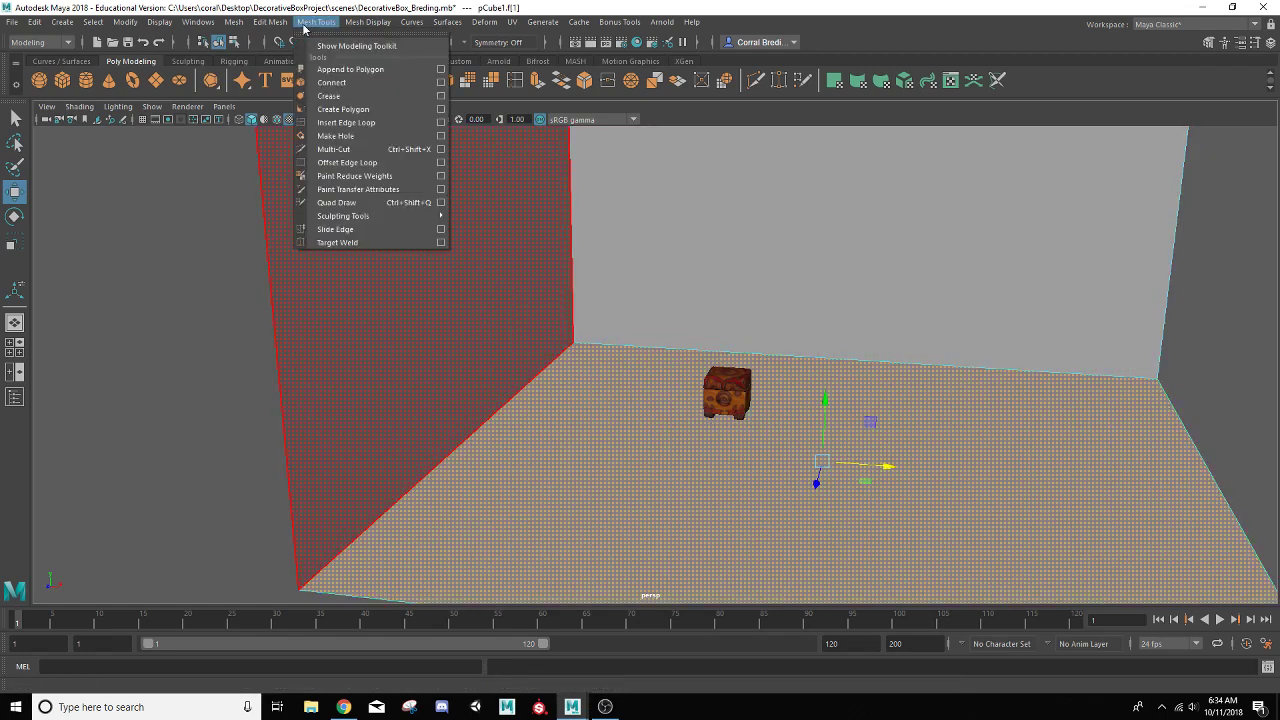
mouse_move(280, 27)
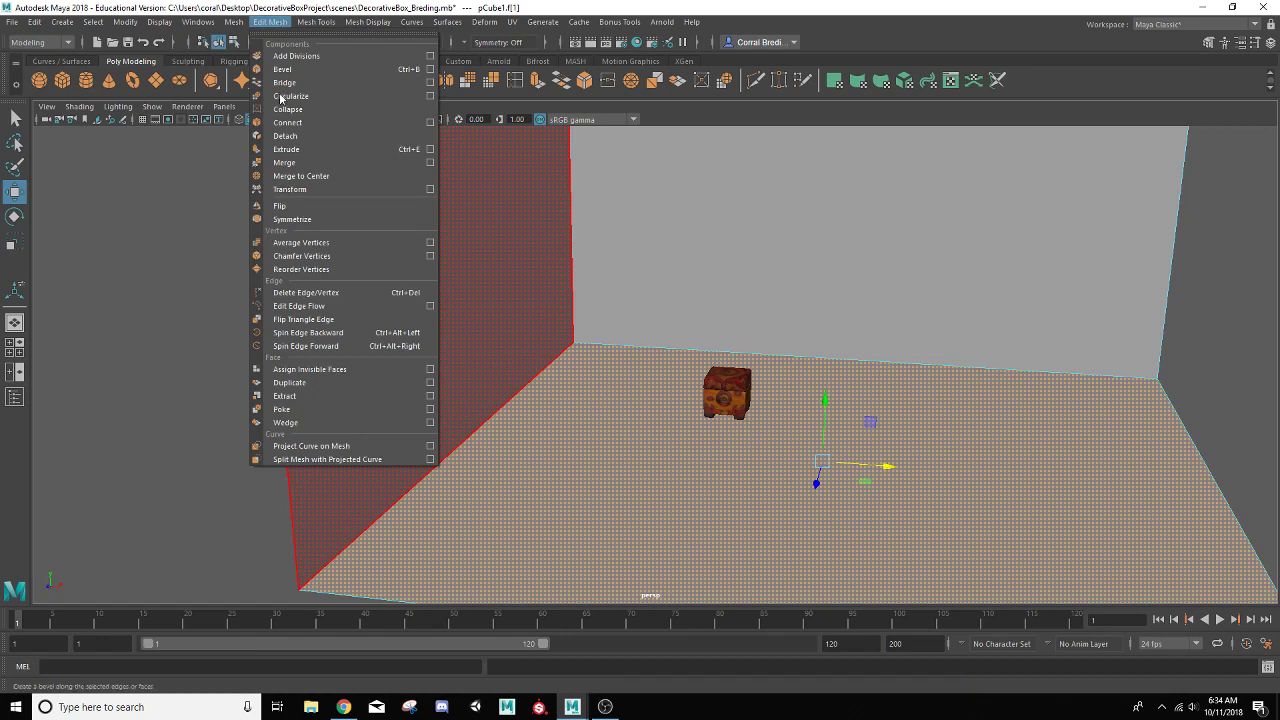
left_click(290, 397)
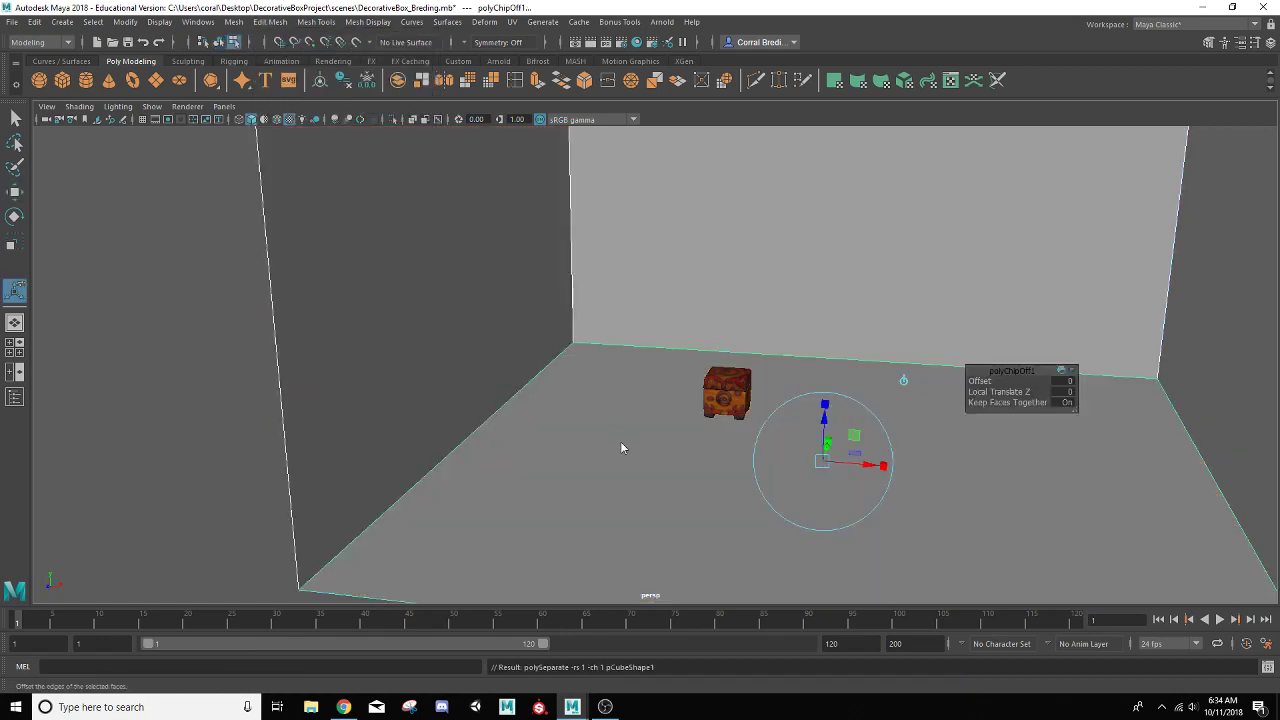
Return to object mode and rename the extracted floor piece as mesh_Ground
right_click_drag(621, 444, 665, 282)
left_click(592, 476)
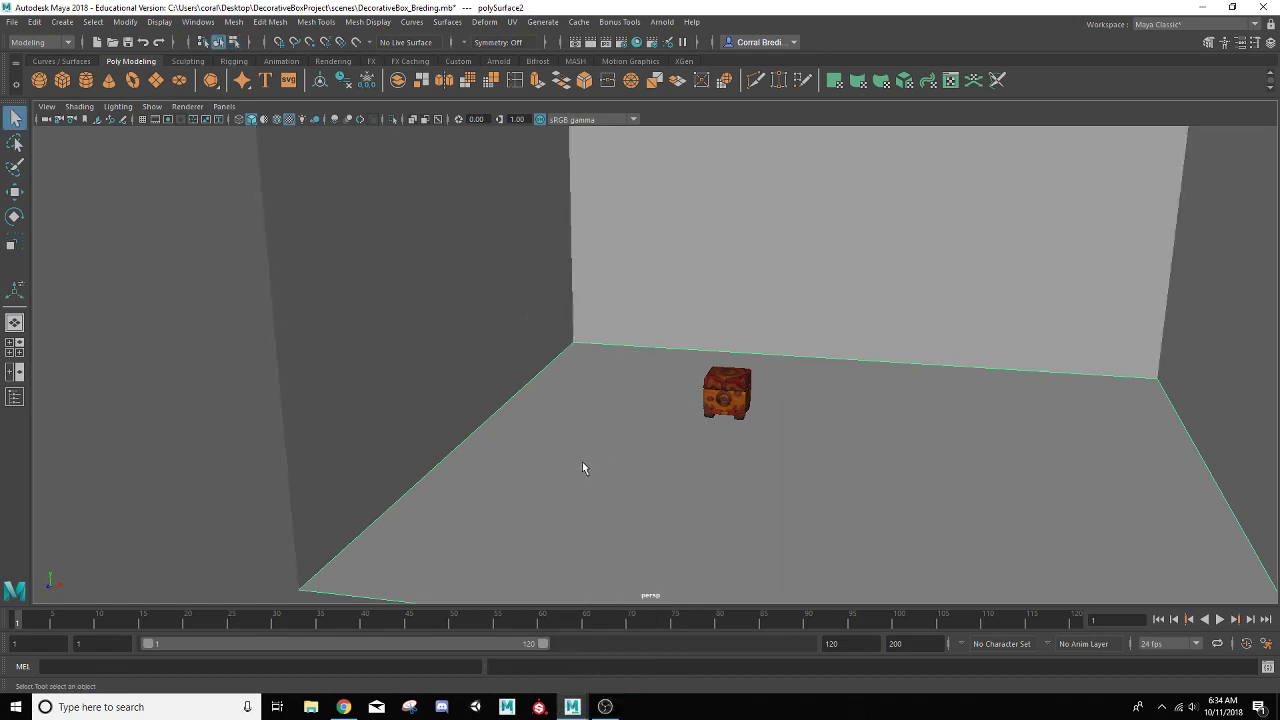
left_click(1270, 44)
left_click(1125, 134)
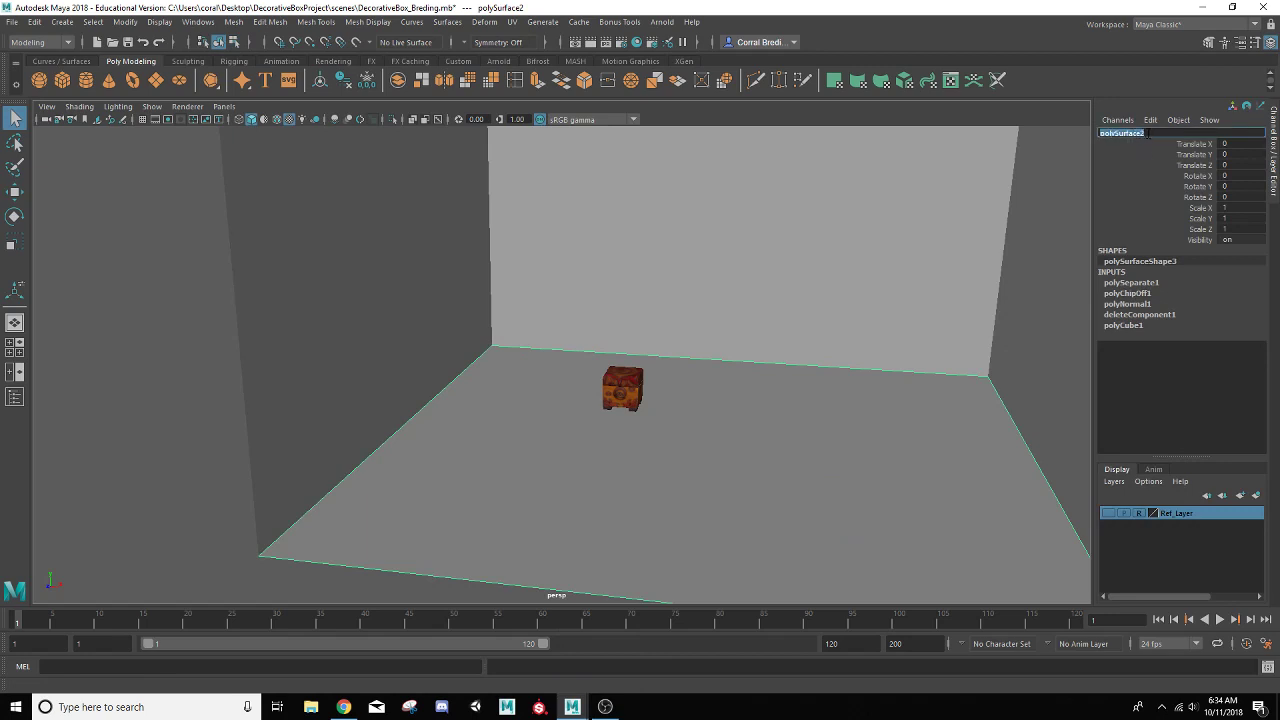
type("mesh Gro")
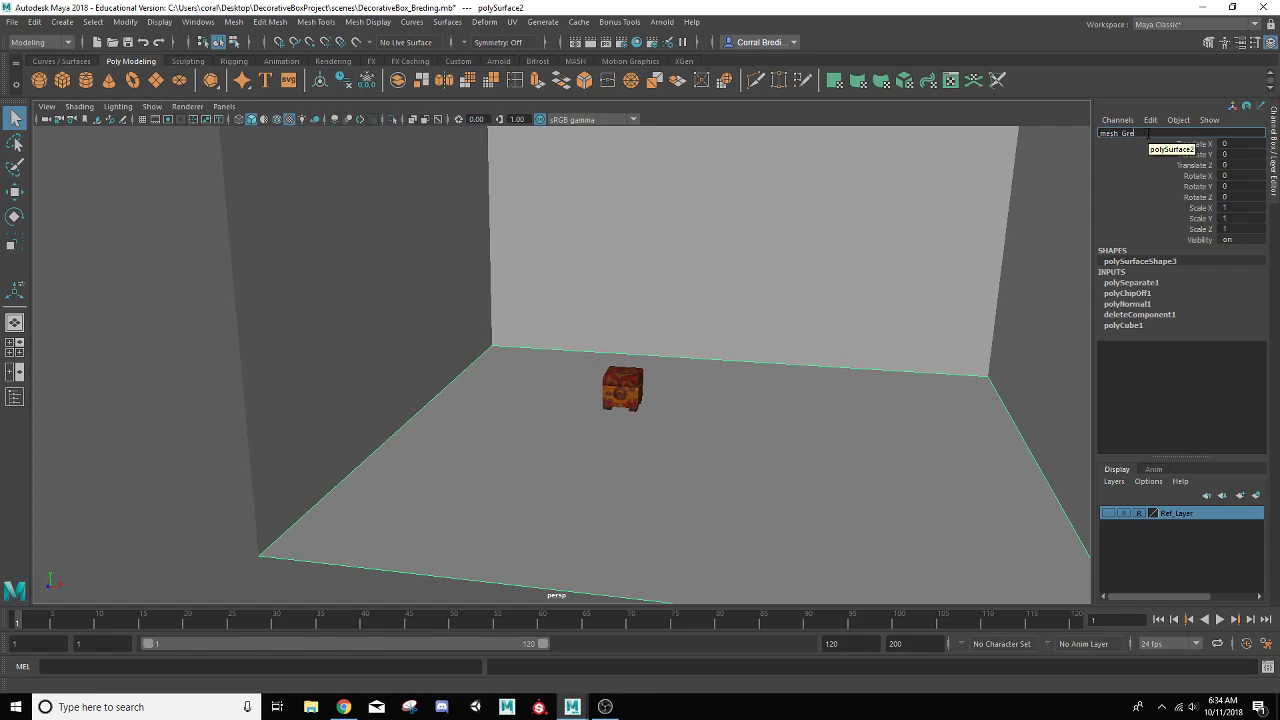
type("sh_Ground")
key("Return")
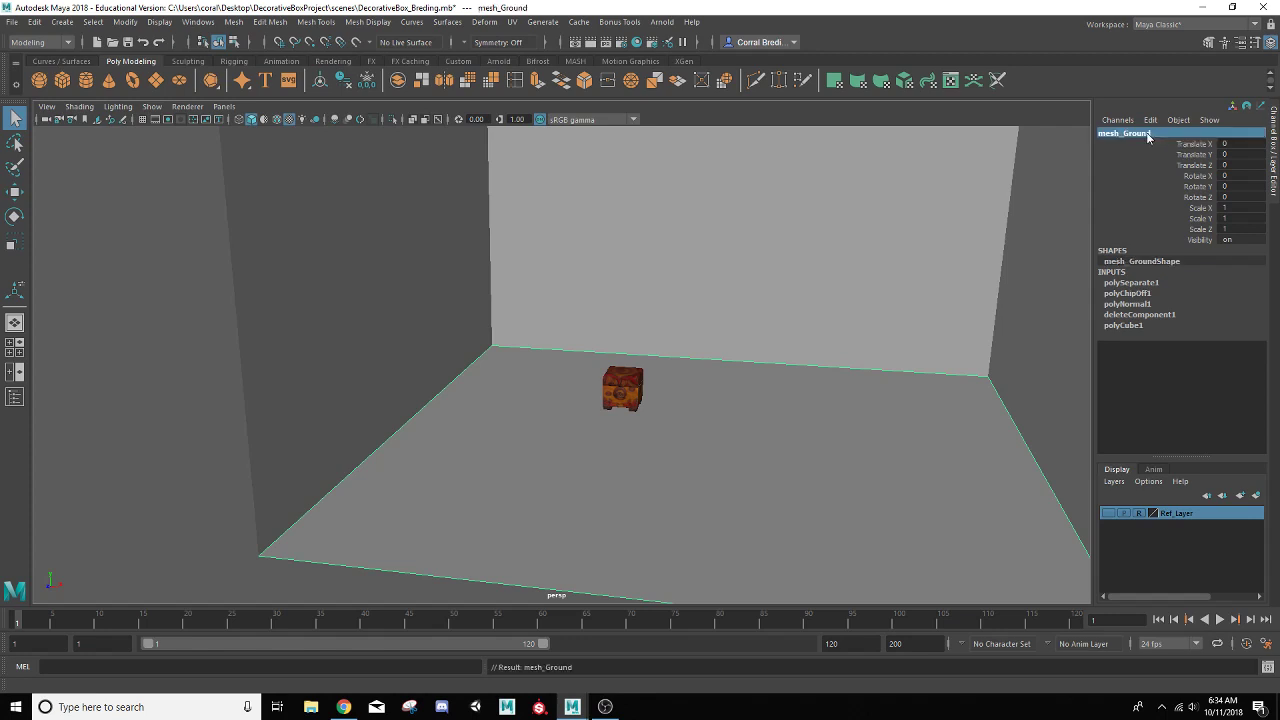
Rename the remaining wall piece of the room as mesh_Walls
left_click(769, 216)
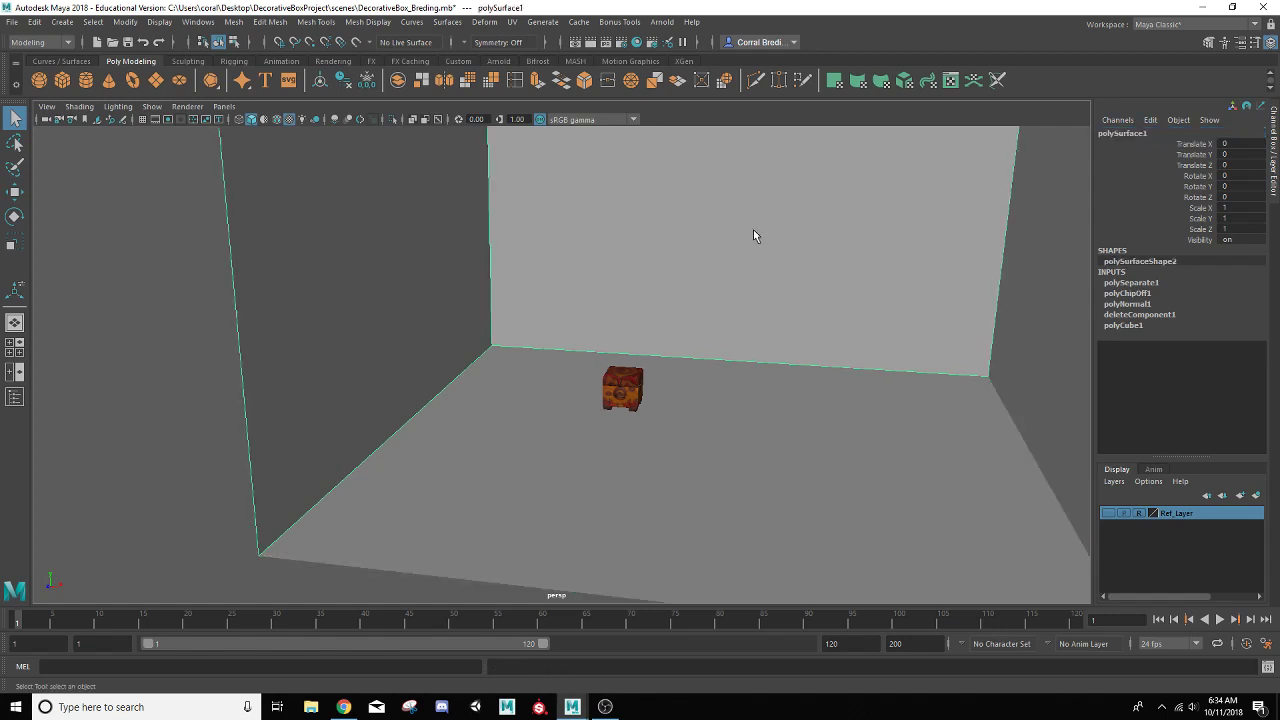
middle_click_drag(753, 229, 755, 268, "alt")
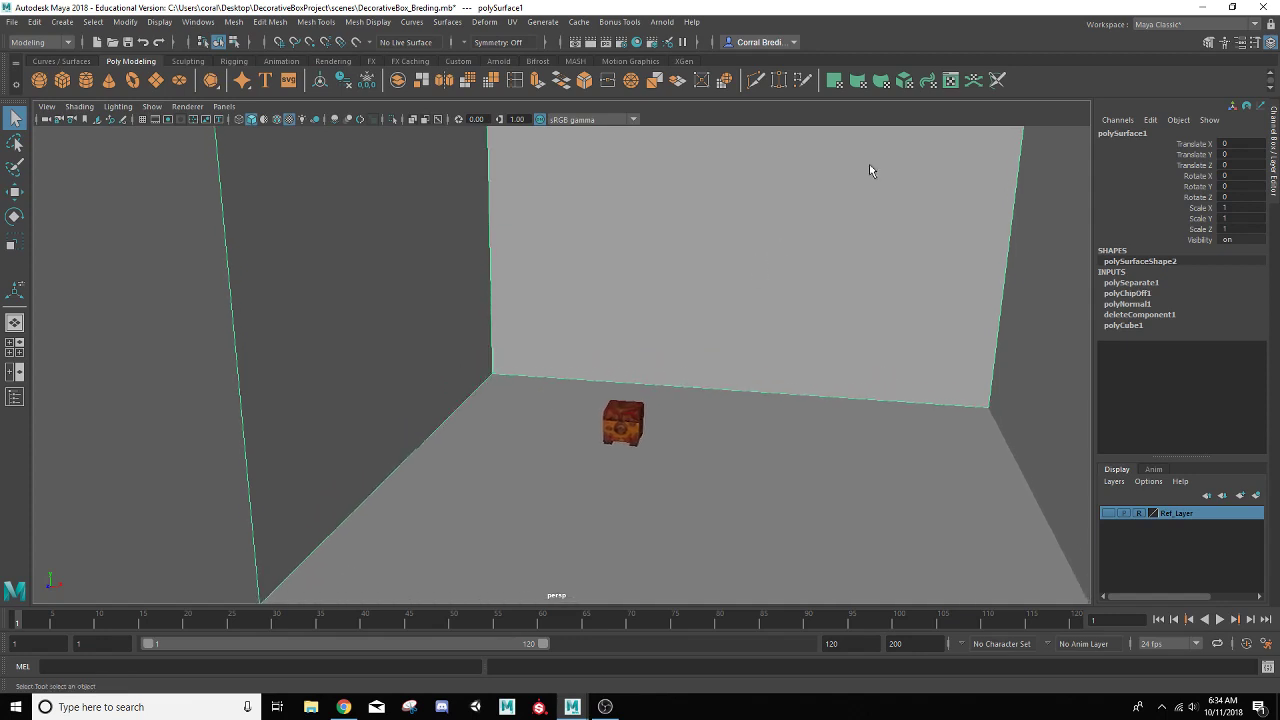
left_click(1147, 134)
type("med")
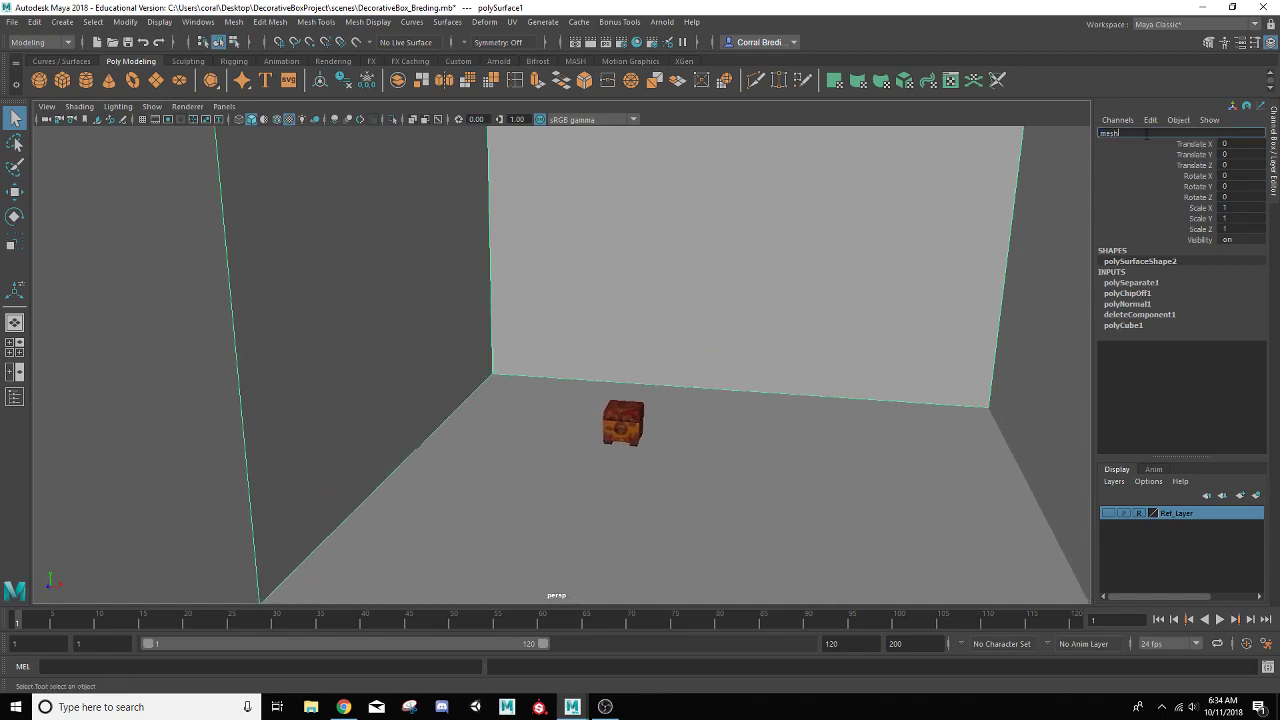
type("h_Walls")
key("Return")
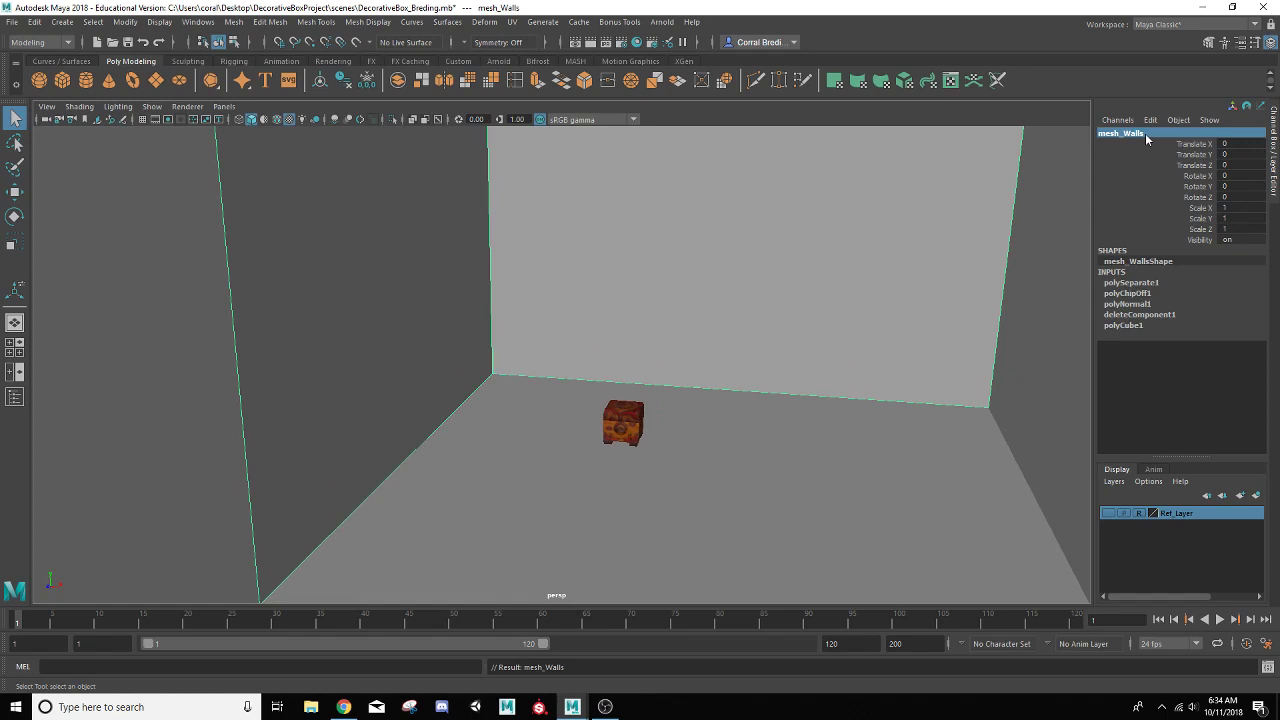
Assign a new Lambert material to the mesh_Ground floor
left_click(845, 530)
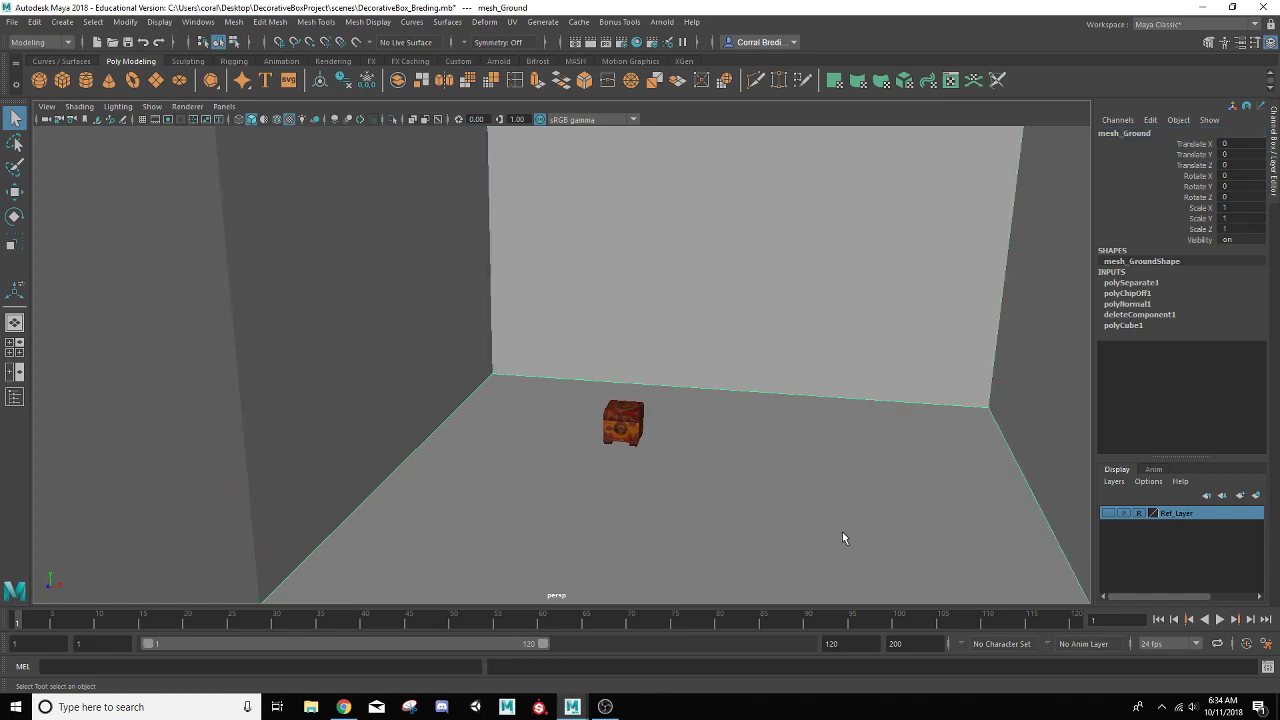
middle_click_drag(842, 531, 807, 414, "alt")
left_click_drag(807, 414, 797, 423, "alt")
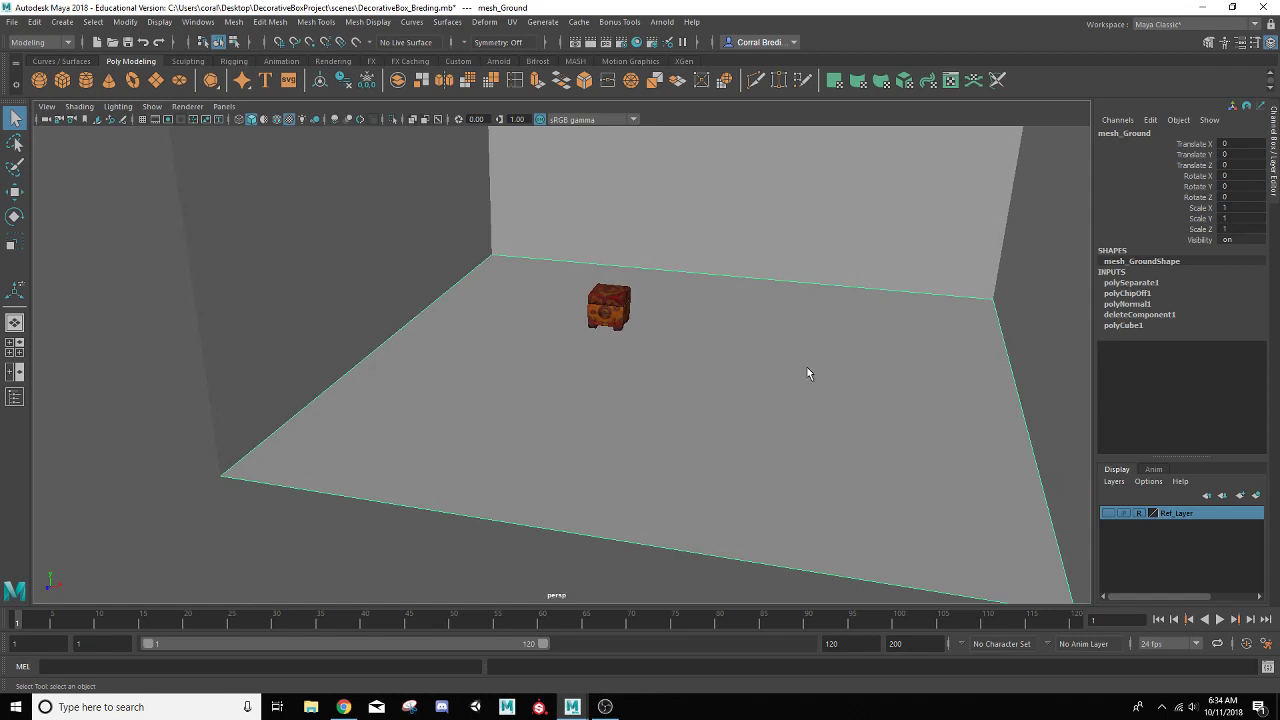
right_click(810, 362)
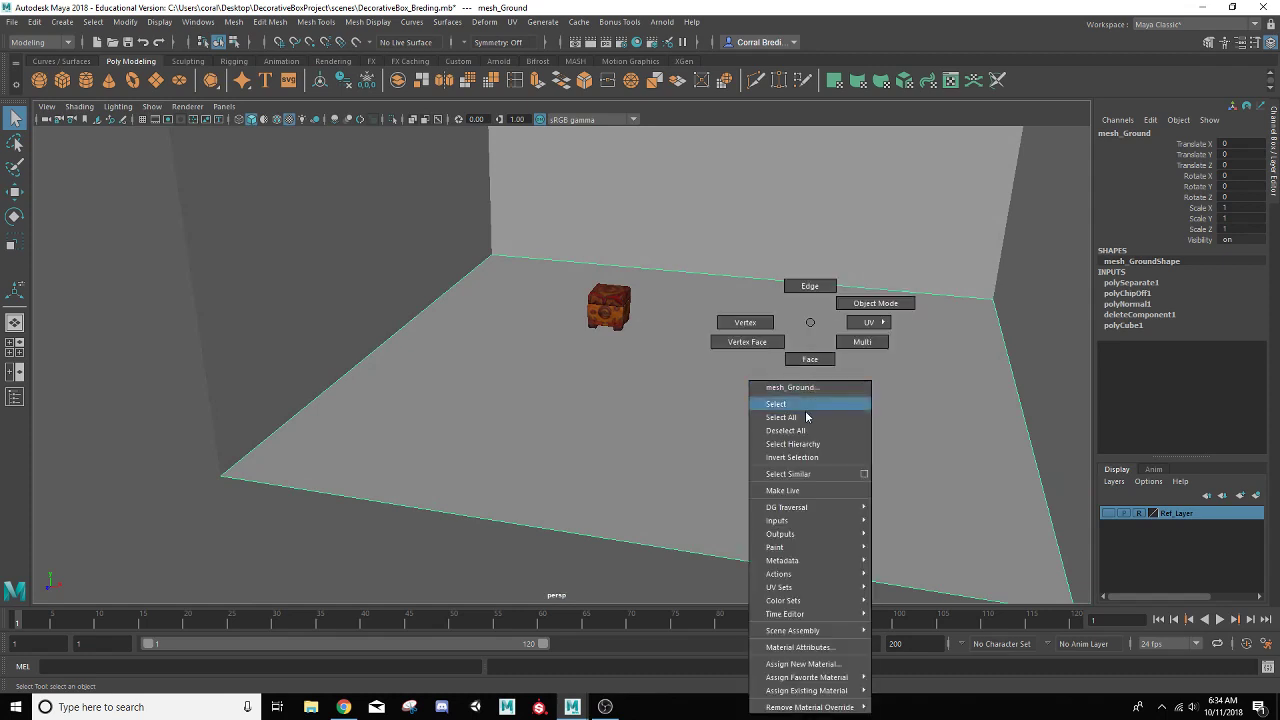
mouse_move(841, 678)
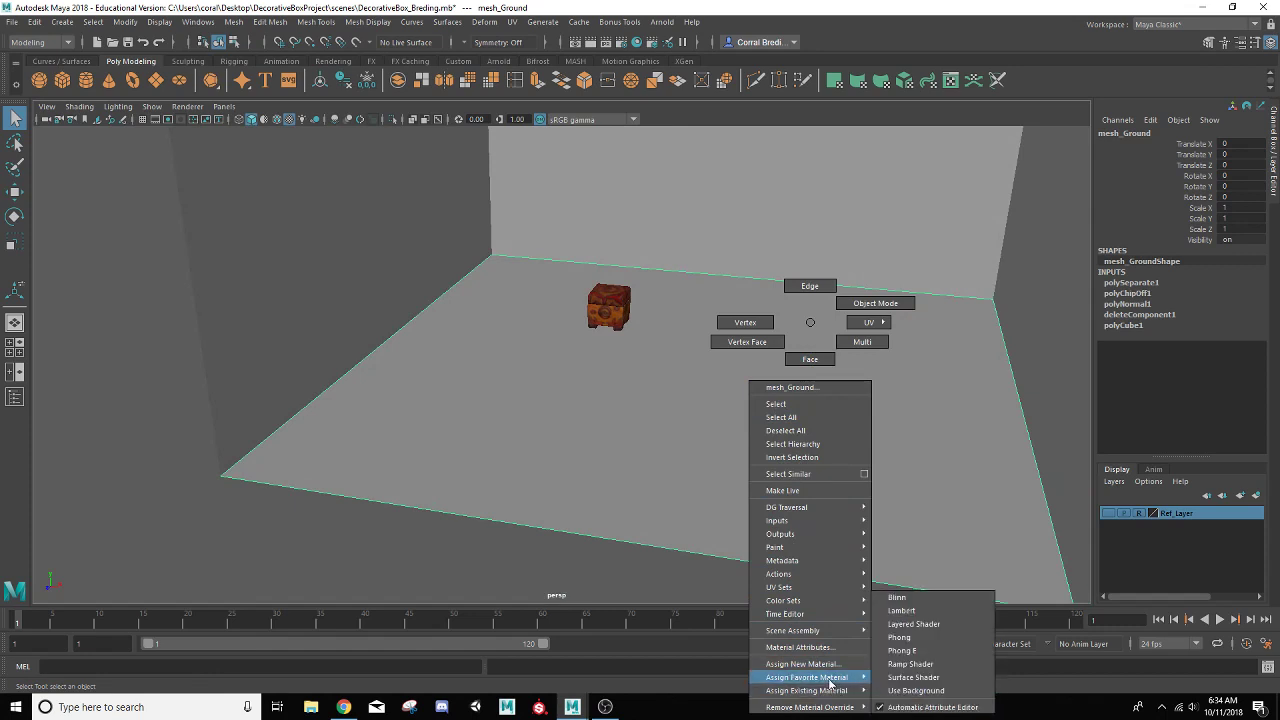
left_click(908, 611)
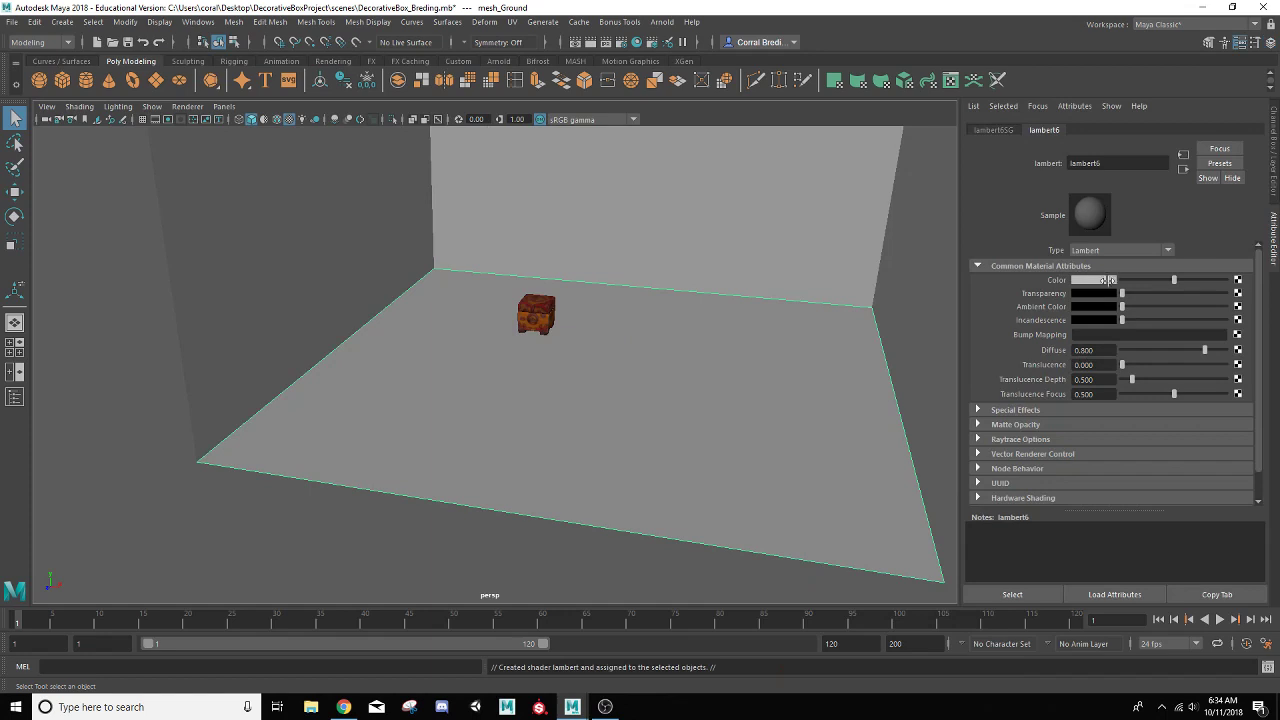
Connect a File texture to the floor material's Color and load ground.jpg from sourceimages
left_click(1237, 280)
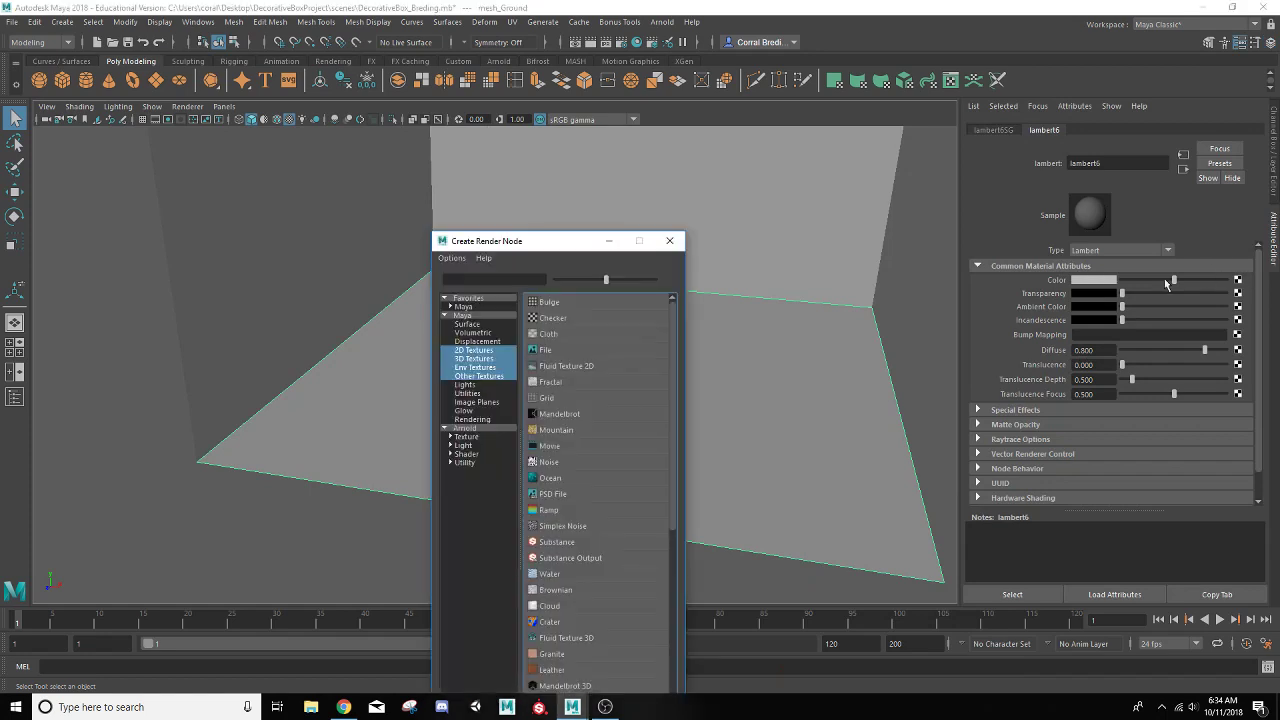
left_click(556, 351)
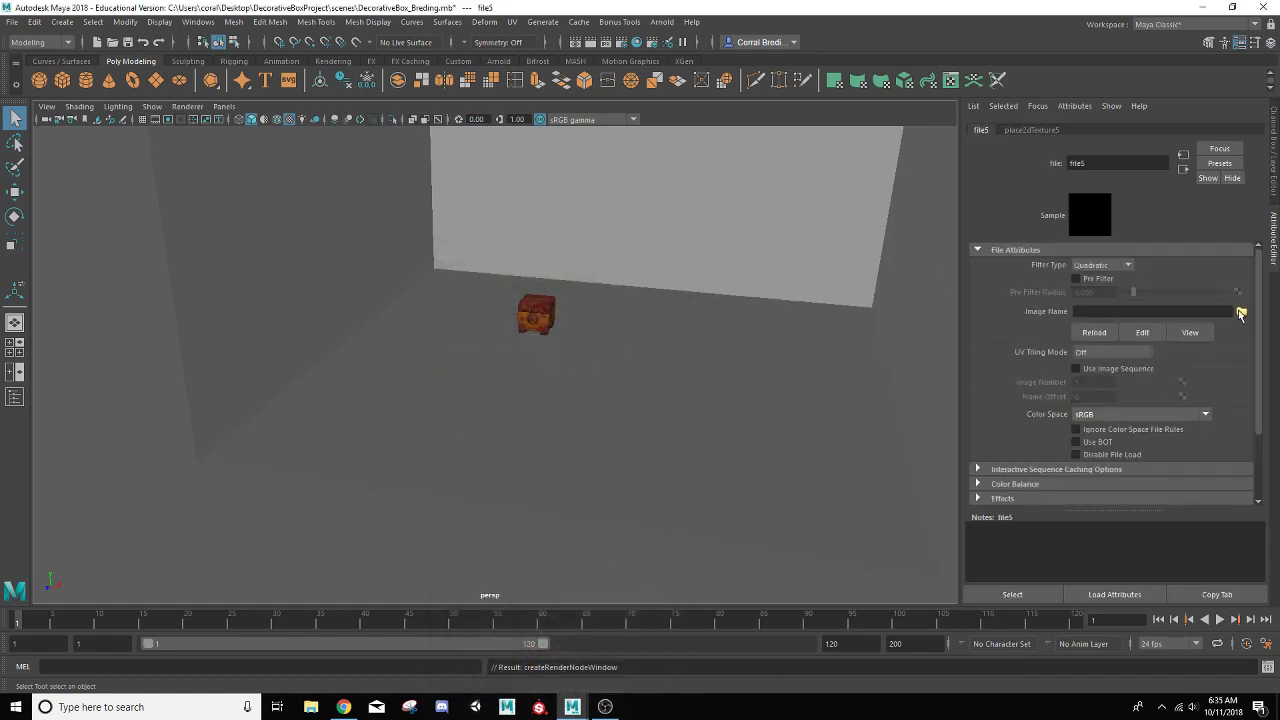
left_click(1241, 312)
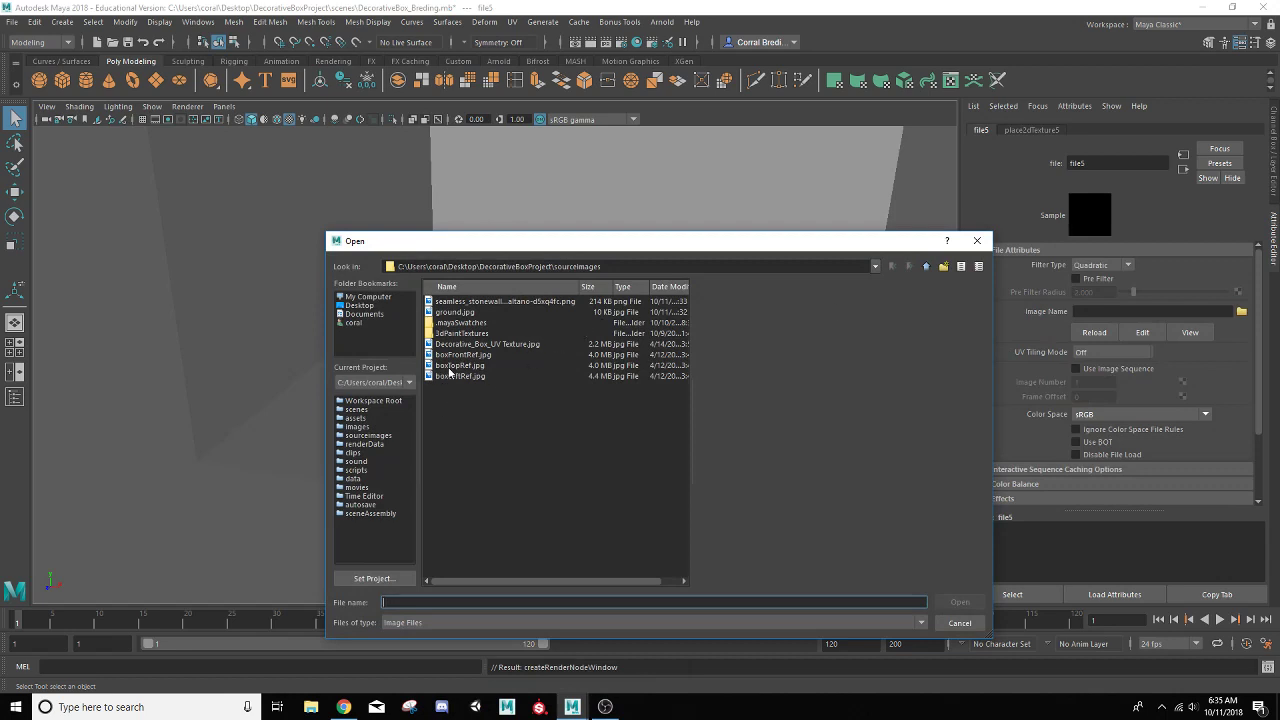
left_click(458, 312)
left_click(958, 603)
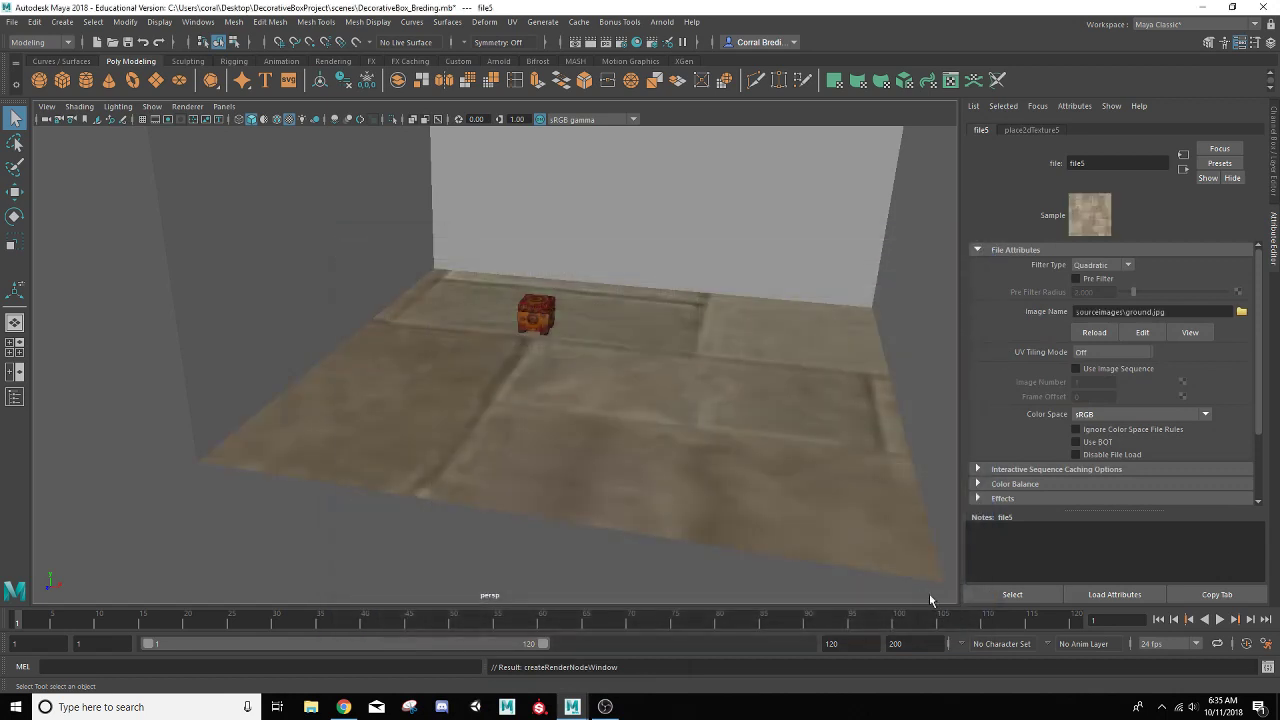
Select the mesh_Ground floor and set up a two-pane layout with the UV Editor beside the perspective view
left_click_drag(633, 482, 623, 506, "alt")
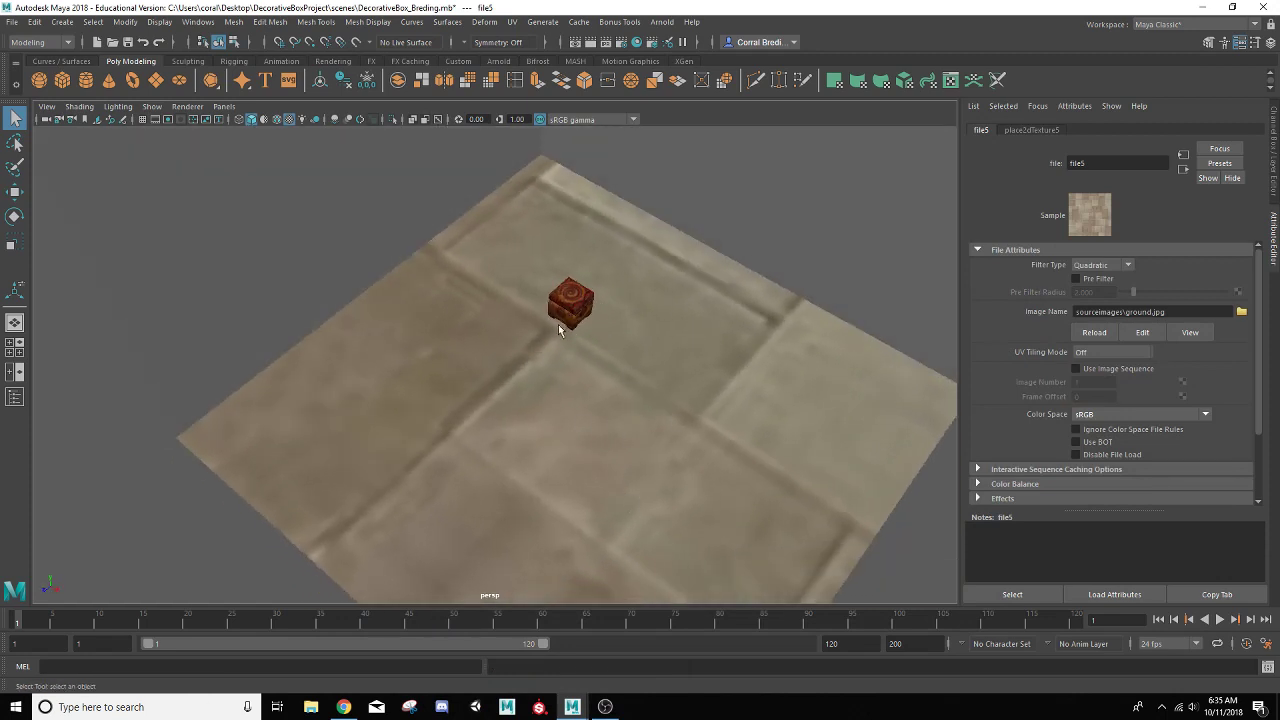
left_click_drag(702, 402, 633, 380, "alt")
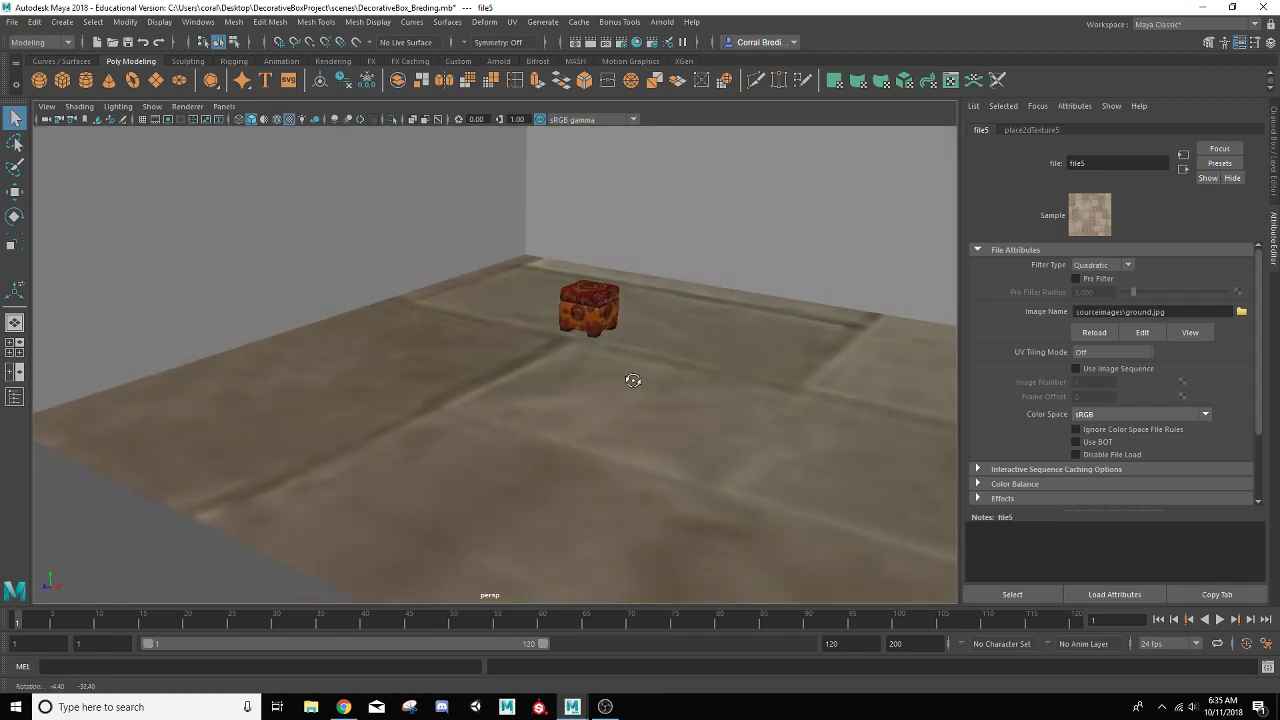
left_click(644, 430)
scroll(644, 430, "up", 3)
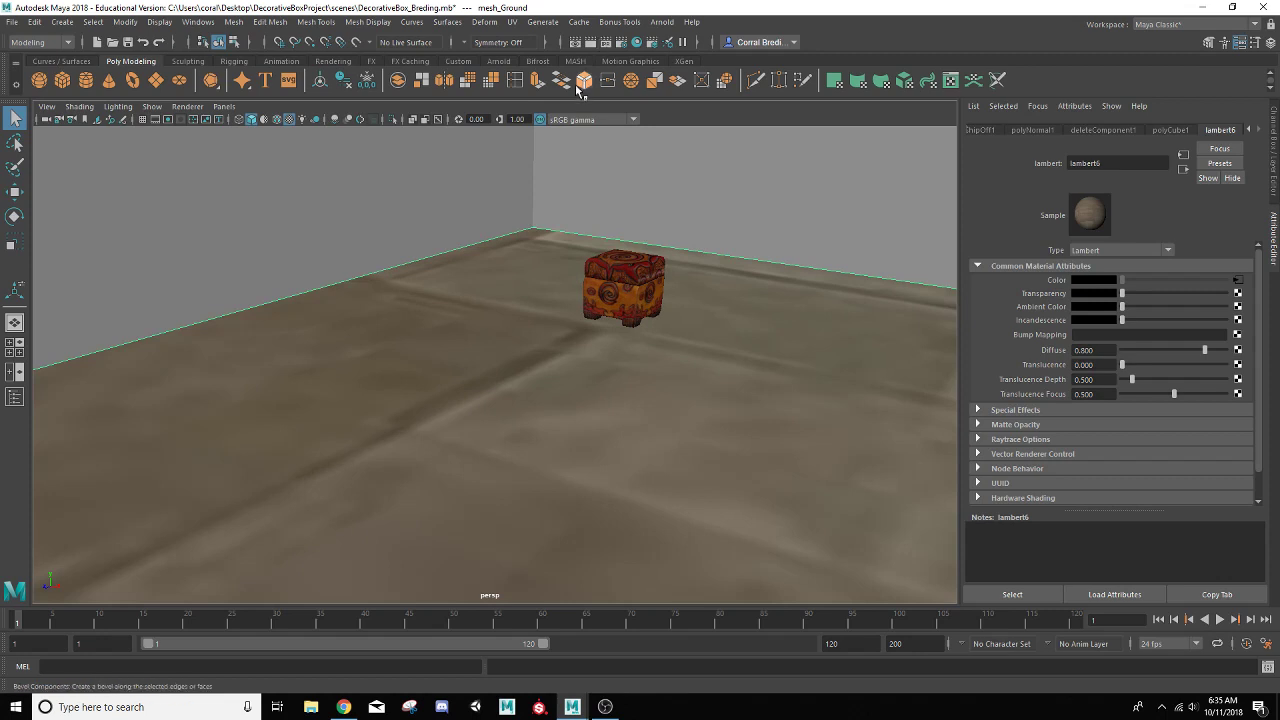
left_click(15, 372)
left_click(220, 106)
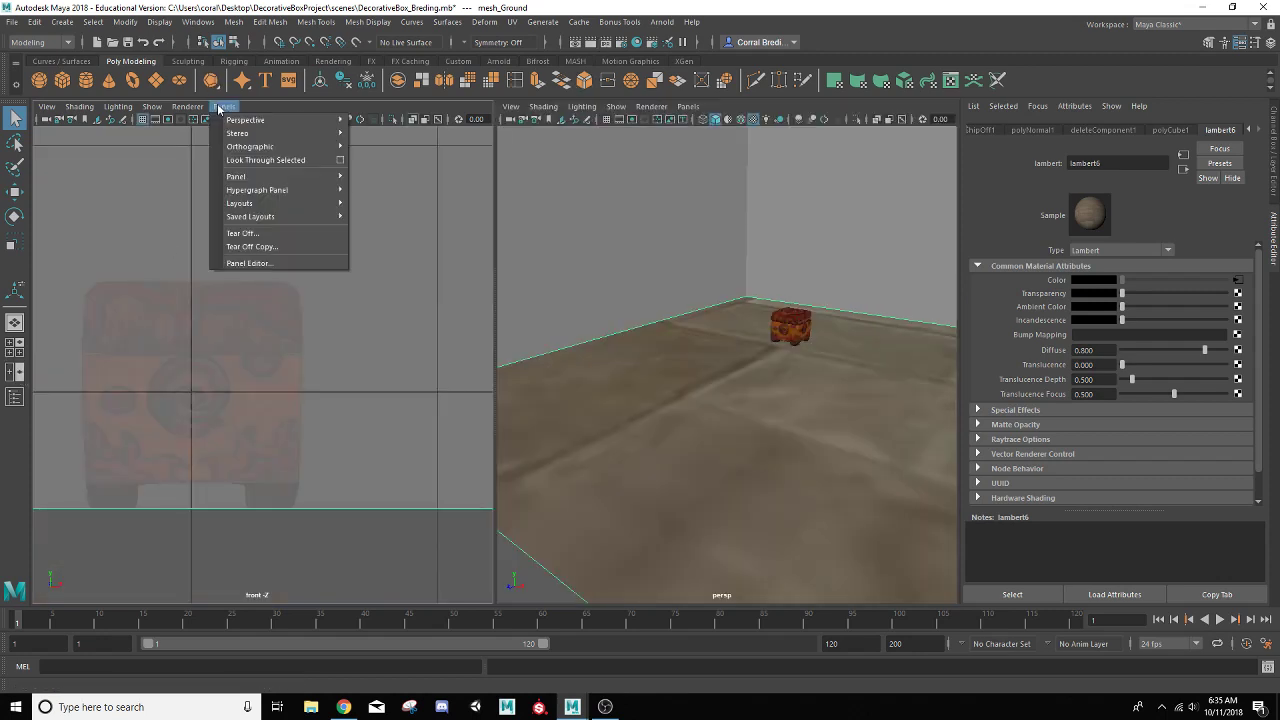
mouse_move(269, 182)
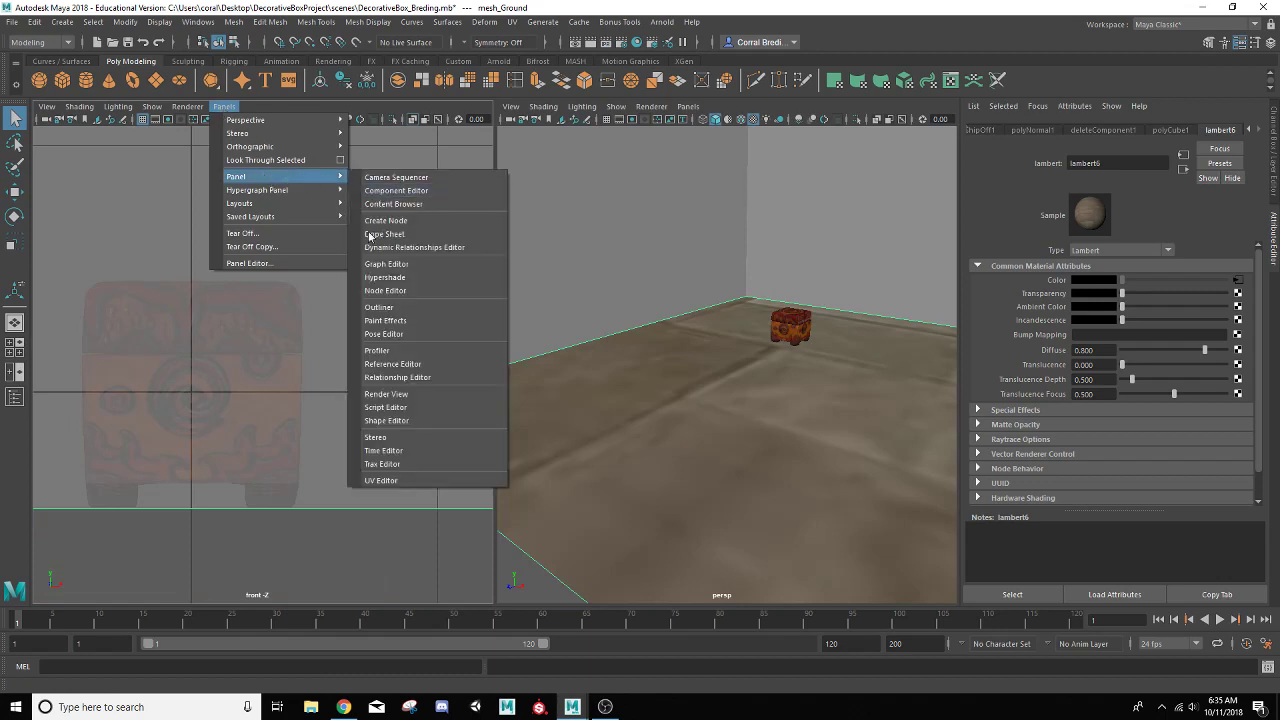
left_click(400, 481)
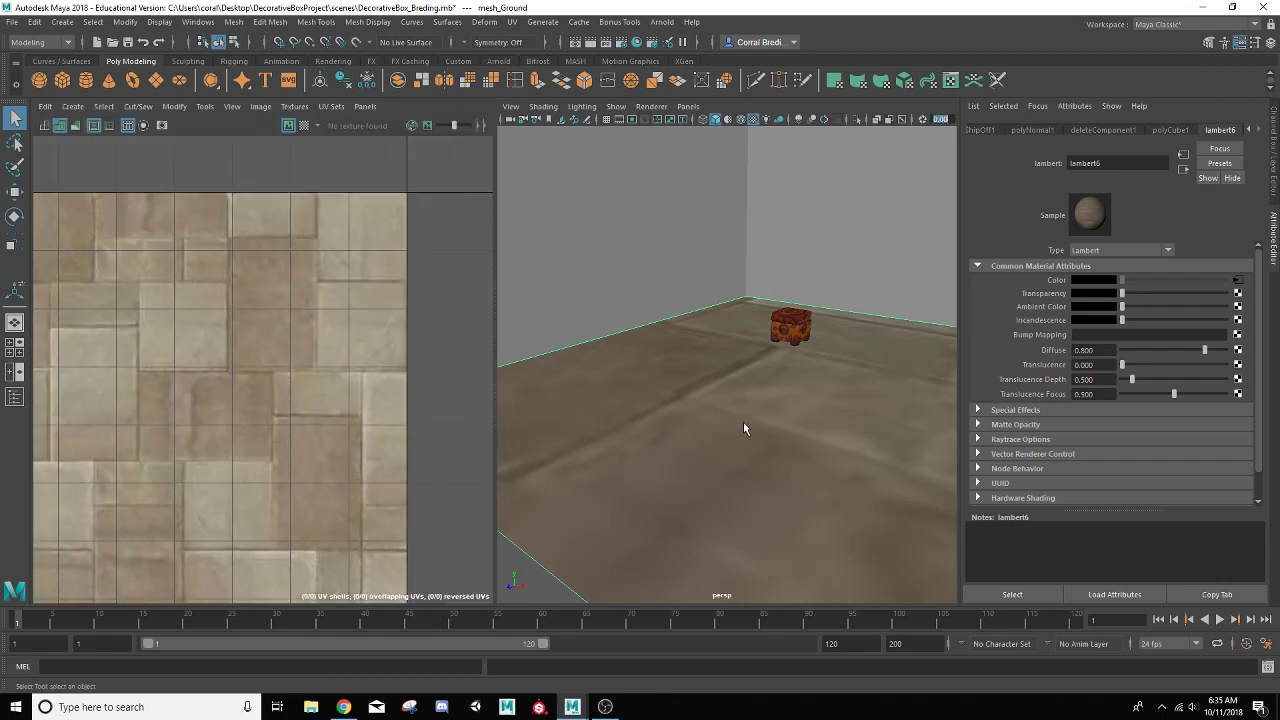
Frame the floor's UVs over the ground.jpg tile and select the floor's entire UV shell
right_click_drag(744, 322, 785, 305)
left_click(705, 402)
scroll(338, 400, "down", 2)
middle_click_drag(327, 396, 345, 284, "alt")
scroll(325, 303, "up", 4)
scroll(325, 303, "down", 2)
scroll(325, 302, "up", 2)
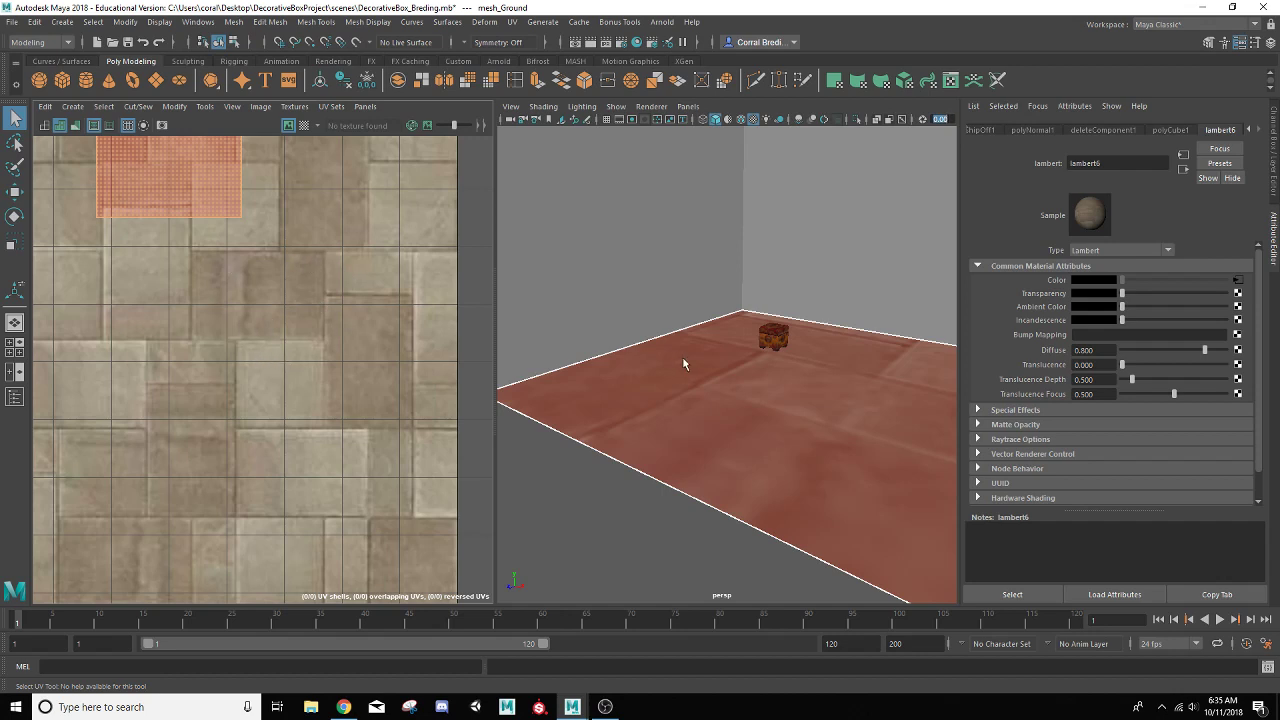
scroll(347, 403, "down", 3)
left_click(668, 426)
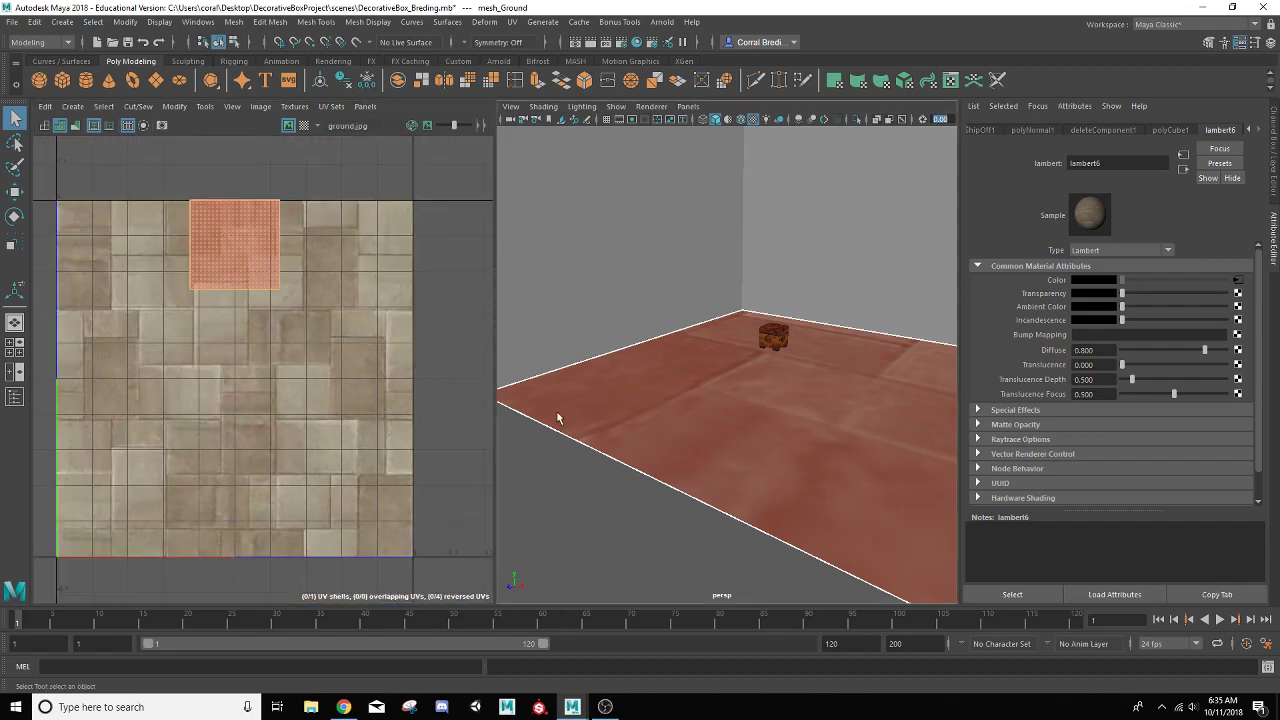
right_click_drag(240, 259, 215, 251)
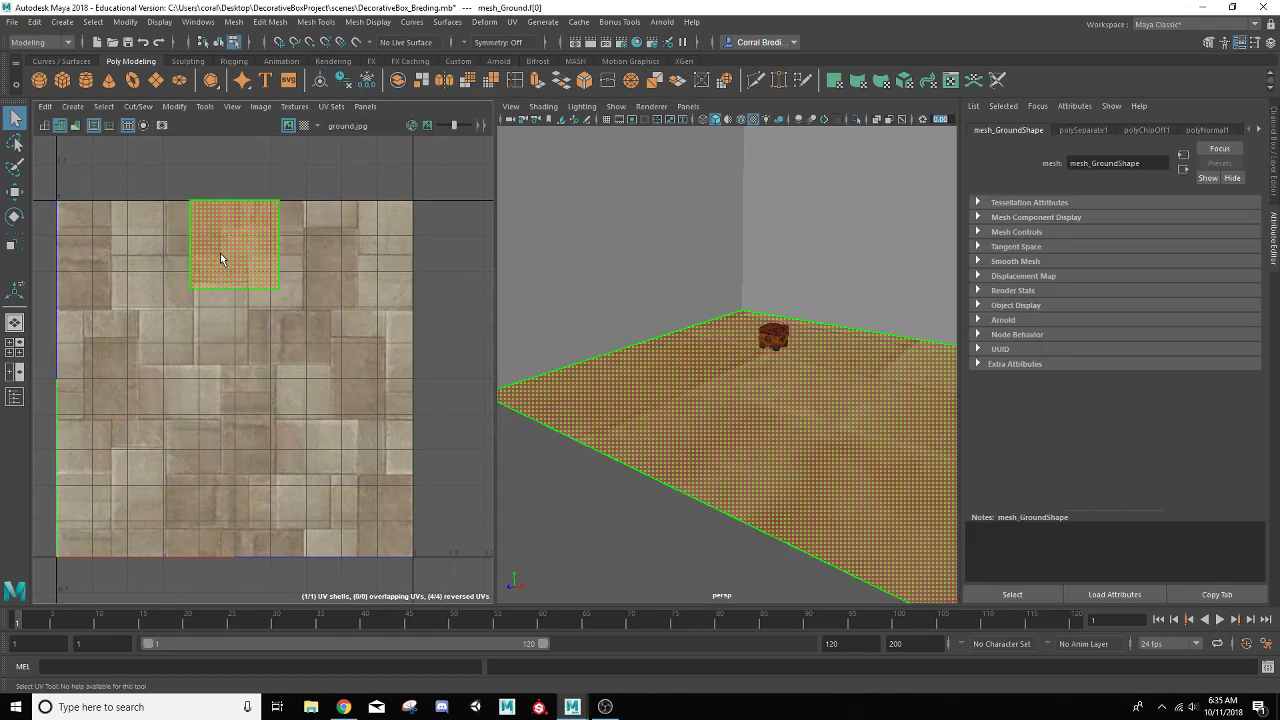
Scale the floor's UV shell up well past the texture tile so the stones repeat smaller, and return to object mode
key("r")
left_click_drag(236, 244, 400, 192)
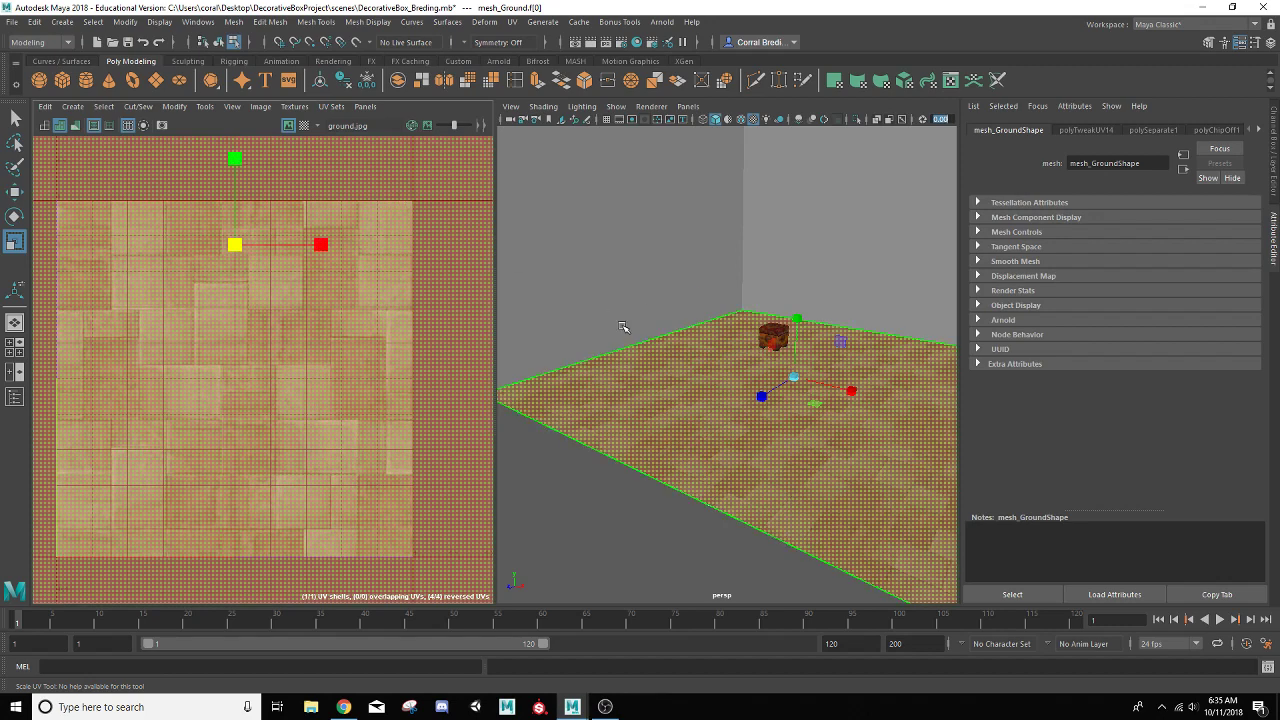
scroll(694, 394, "up", 5)
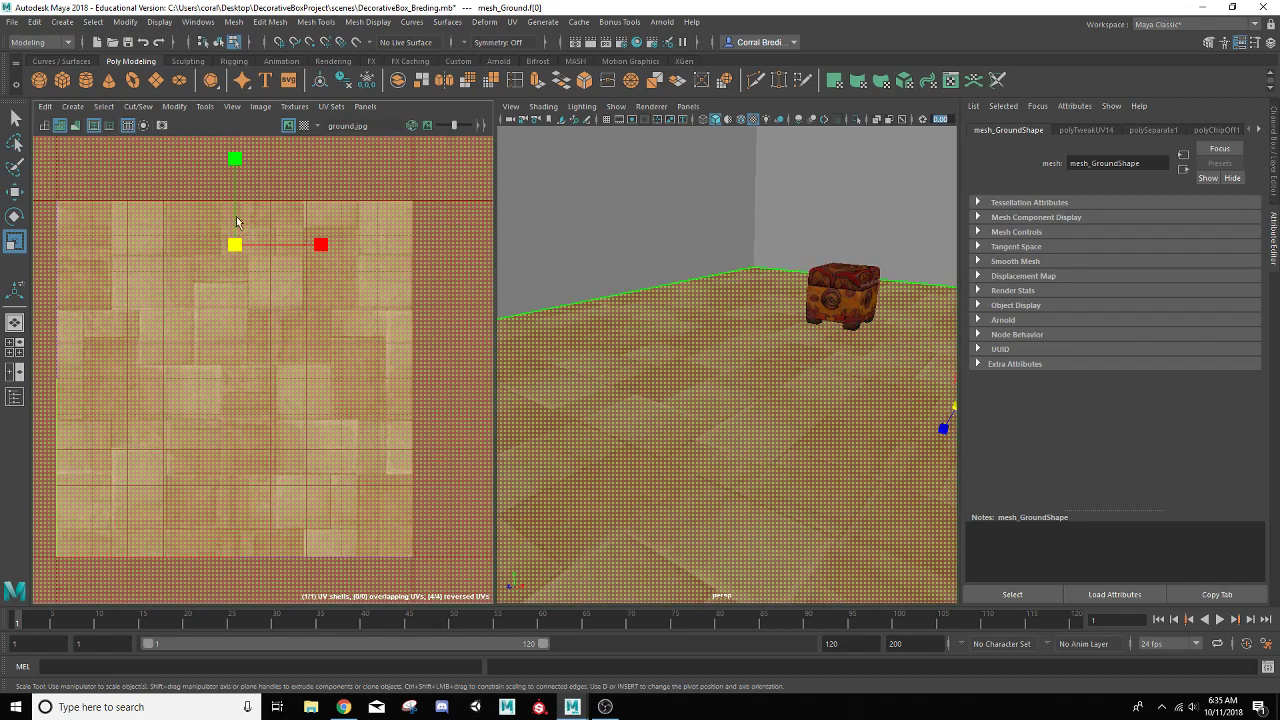
left_click_drag(234, 246, 279, 238)
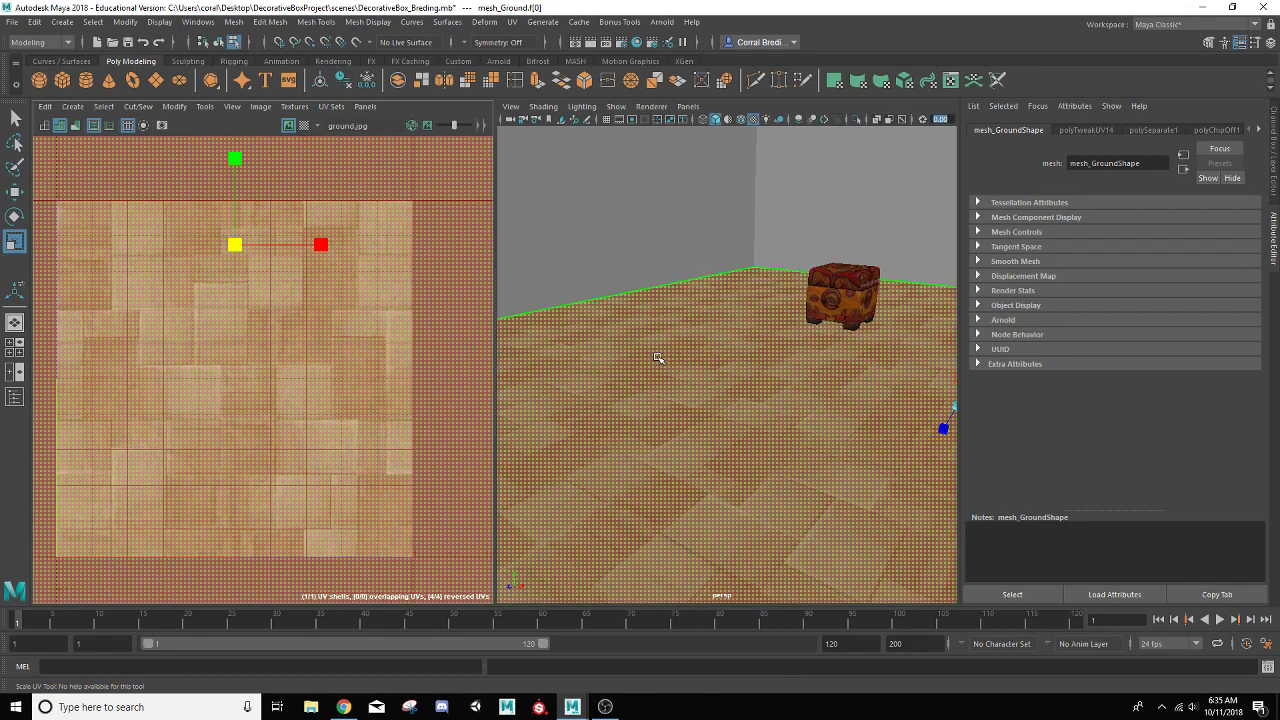
key("f")
right_click_drag(690, 376, 757, 304)
left_click(905, 476)
scroll(873, 462, "up", 3)
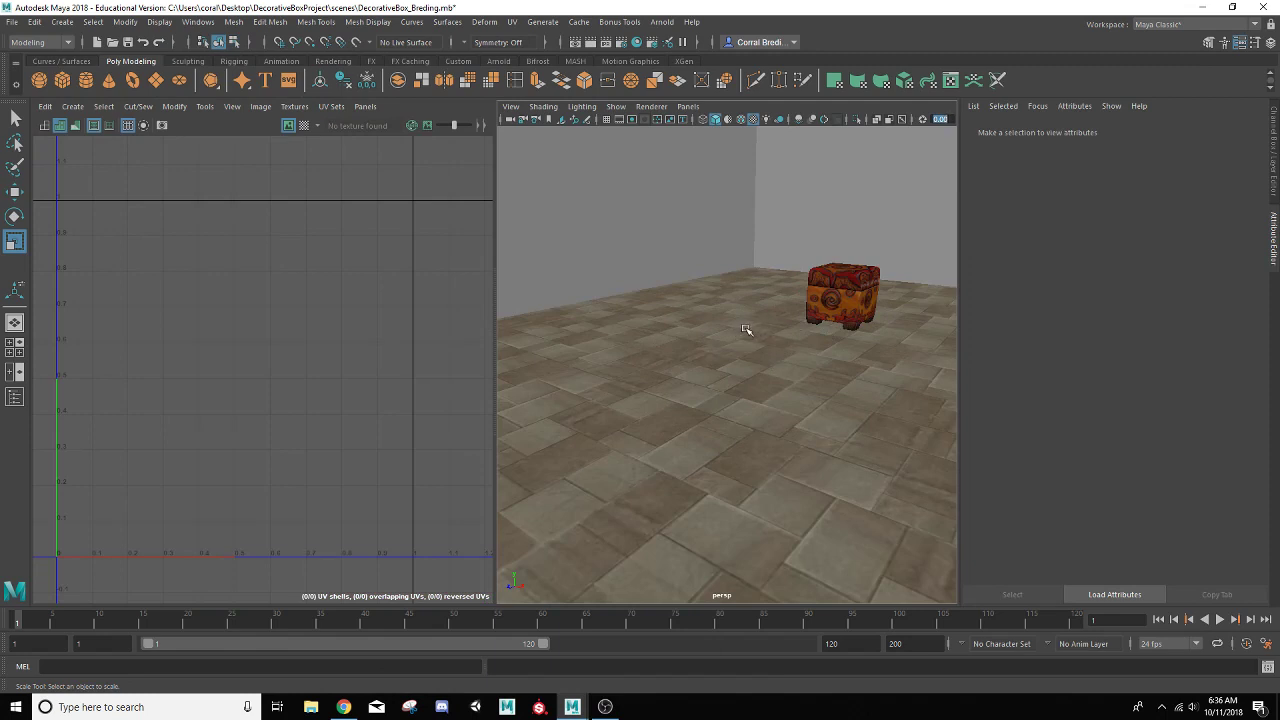
Assign a new Lambert material to the mesh_Walls object
left_click_drag(714, 295, 674, 443, "alt")
left_click(706, 343)
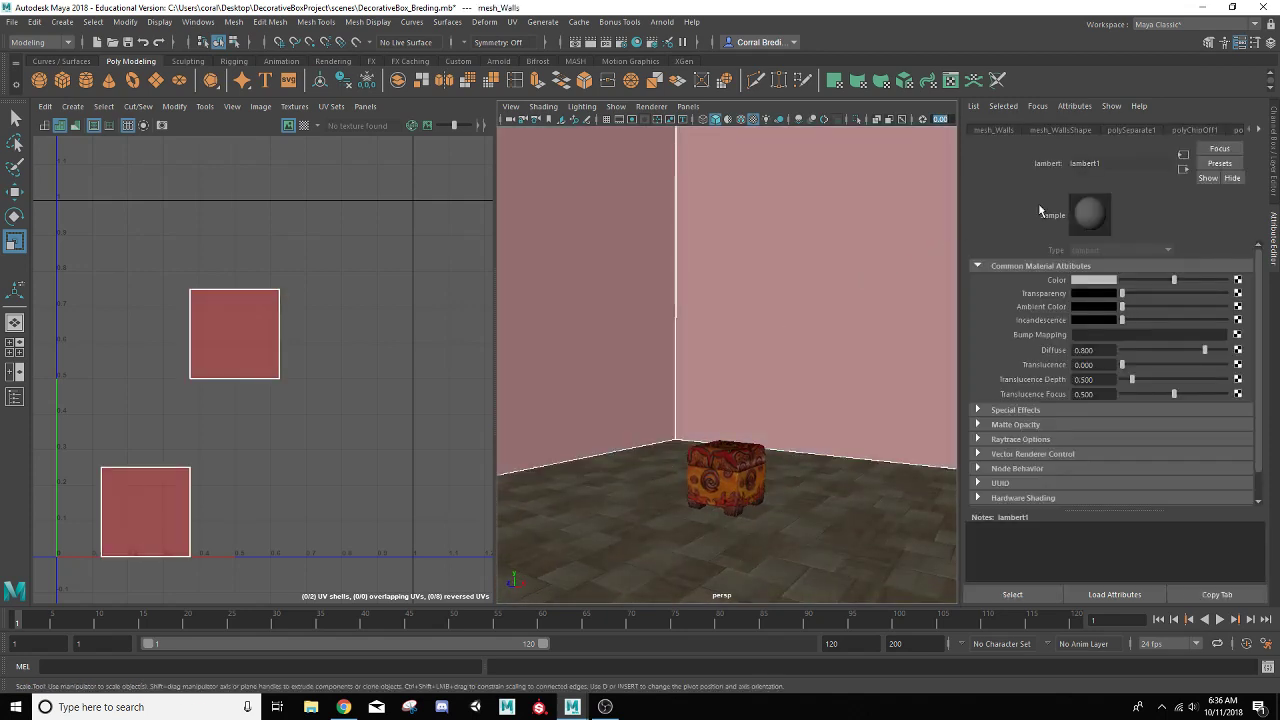
right_click(737, 262)
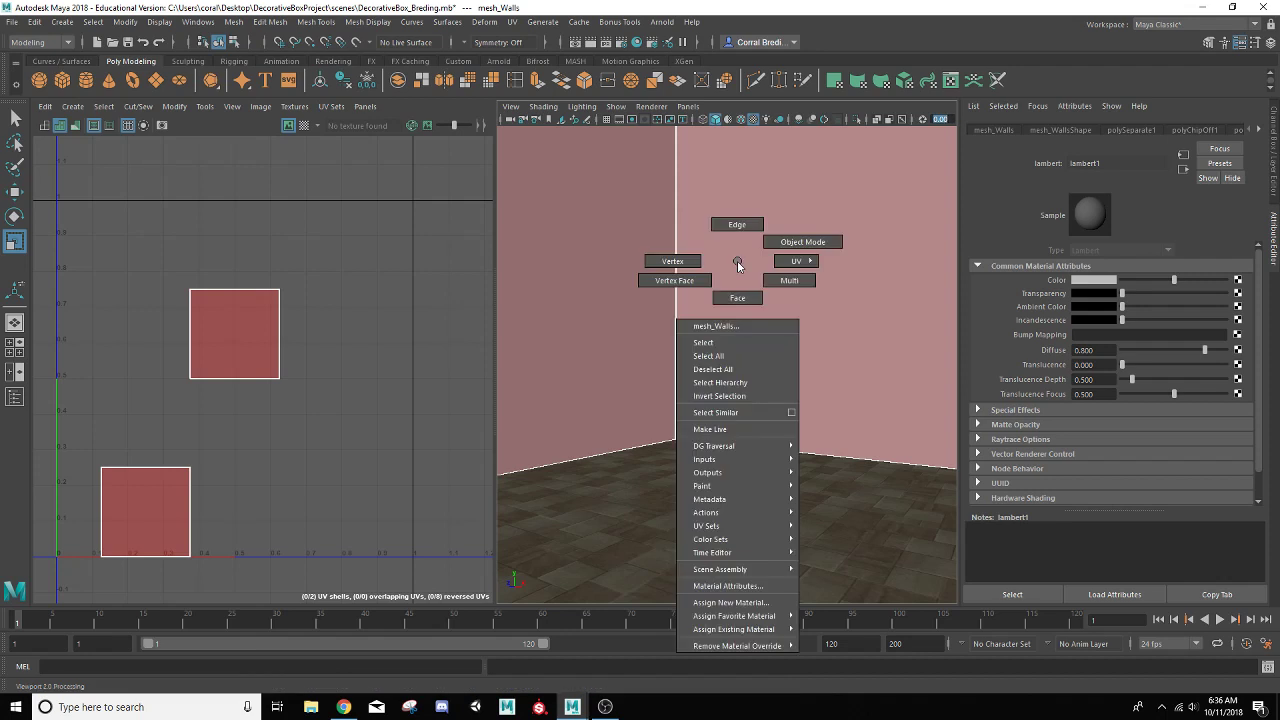
mouse_move(765, 620)
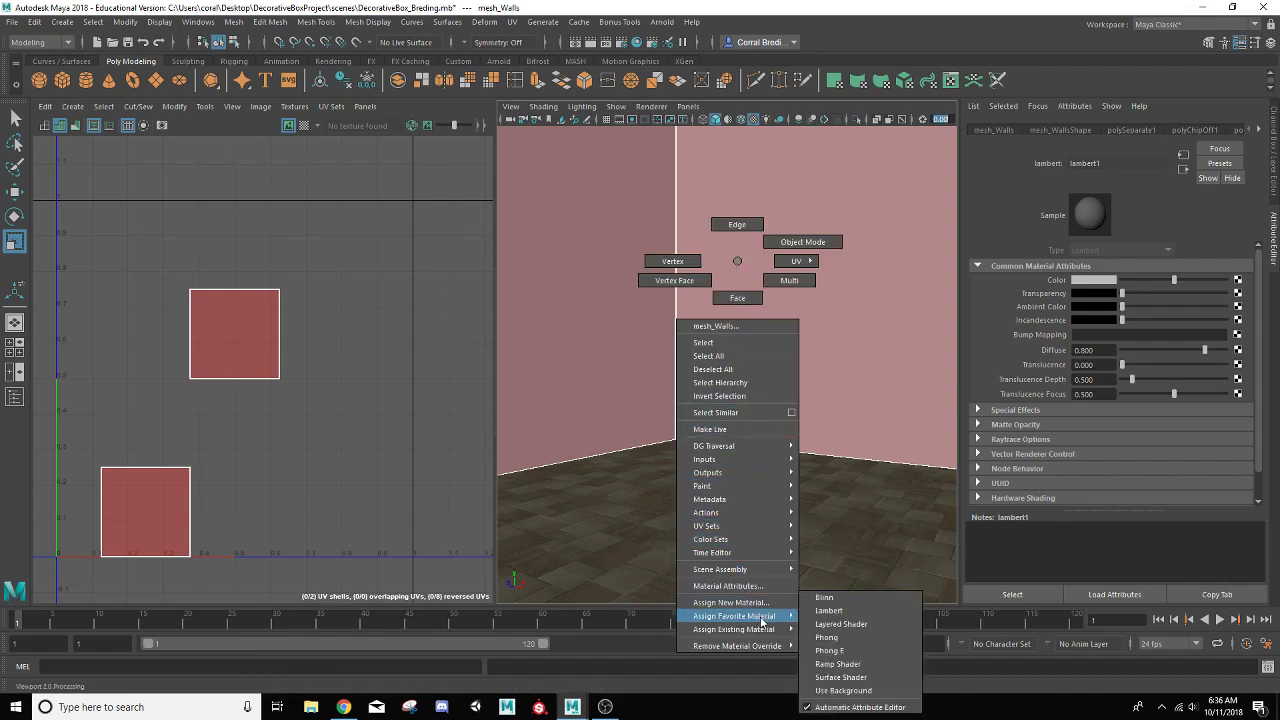
left_click(825, 613)
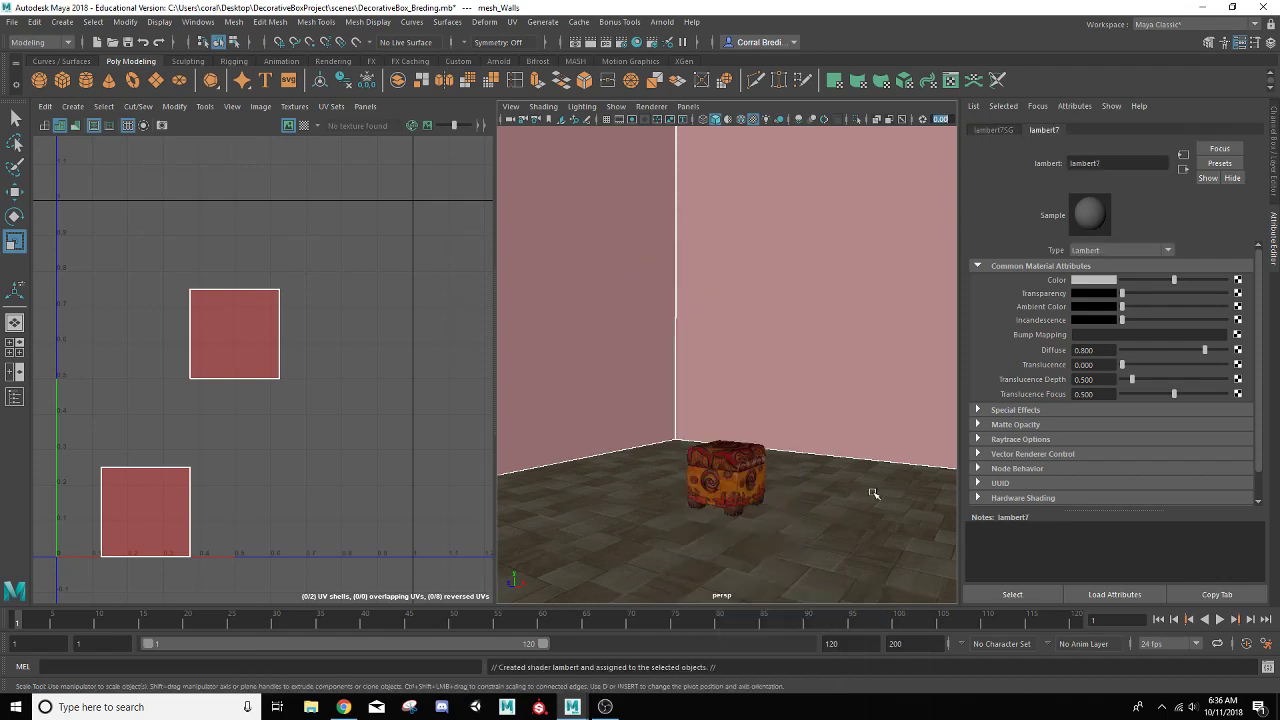
Connect a File texture to the wall material's Color and load seamless_stonewall_texture_by_saltano-d5xq4fc.png from sourceimages
left_click(1238, 280)
left_click(545, 350)
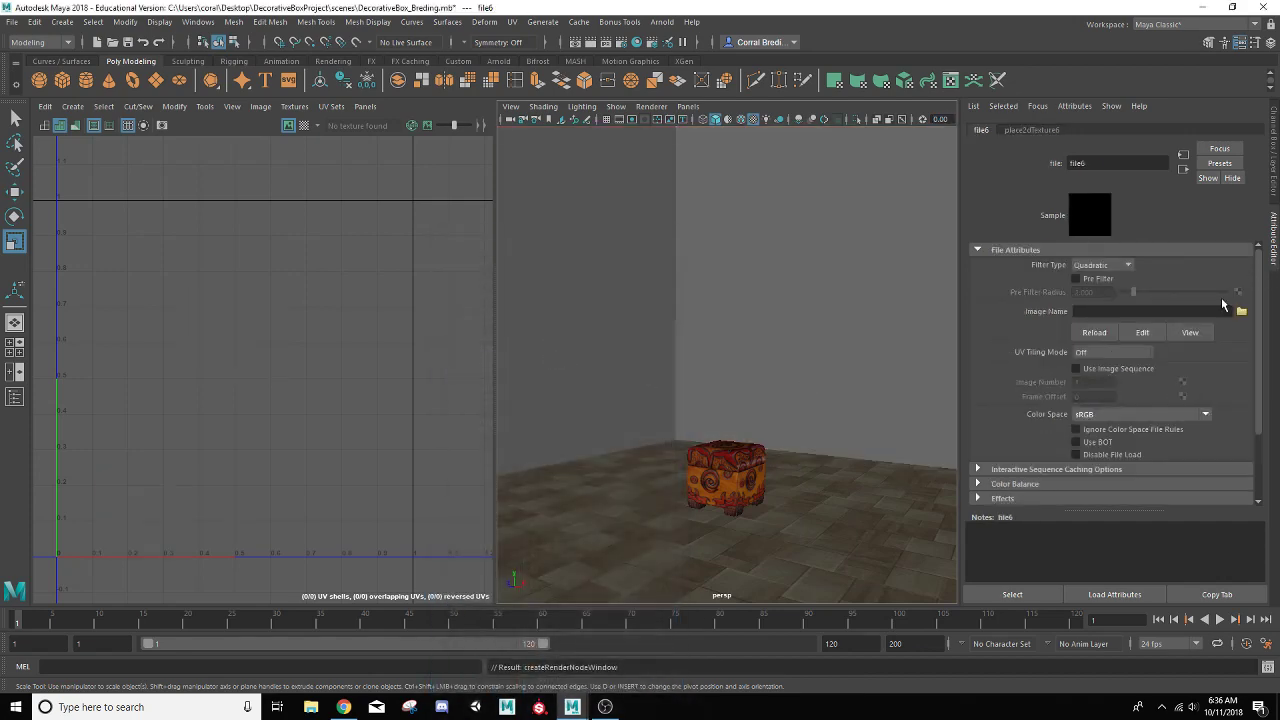
left_click(1240, 312)
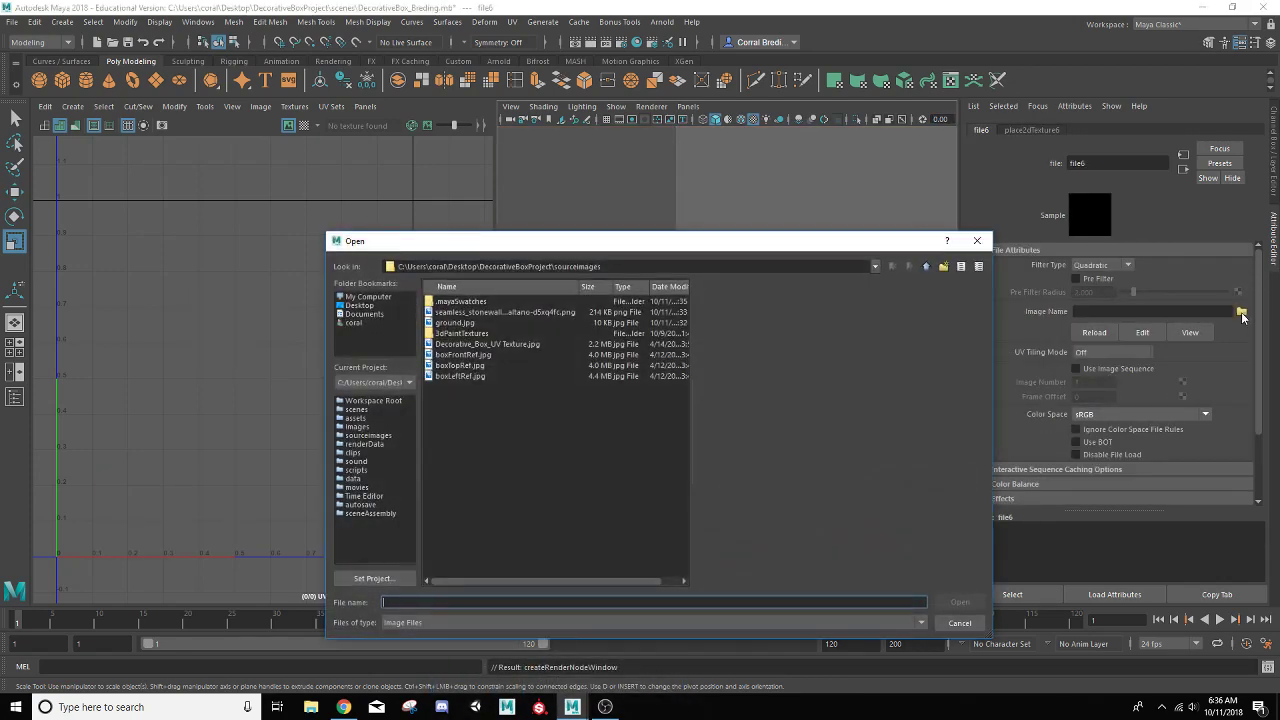
left_click(460, 312)
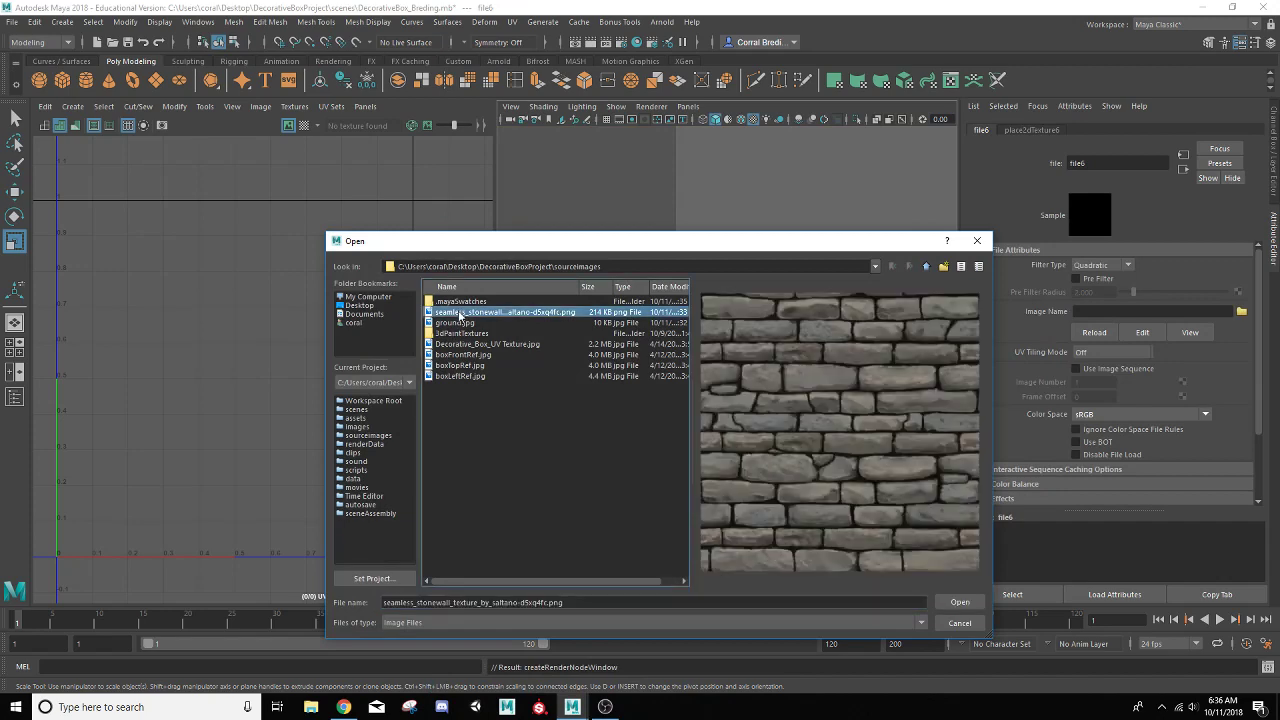
left_click(958, 602)
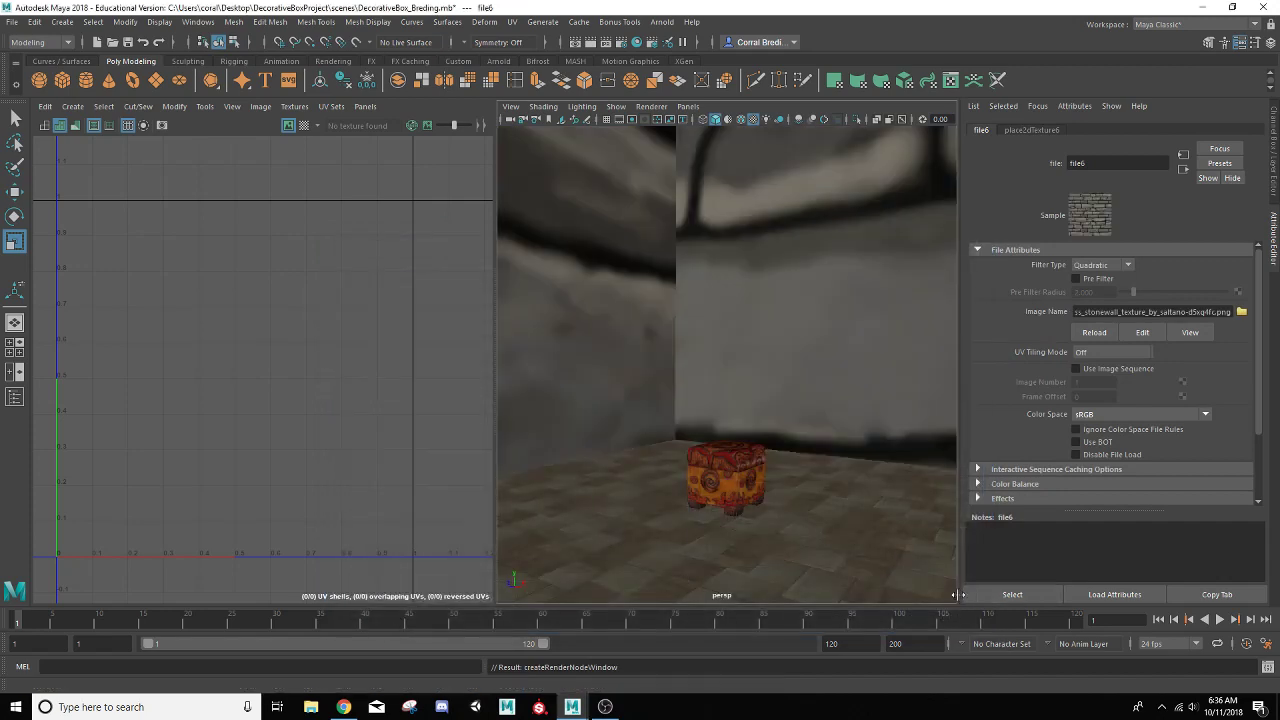
Join the two wall UV shells with Move and Sew along the edge at the room's corner
left_click(737, 385)
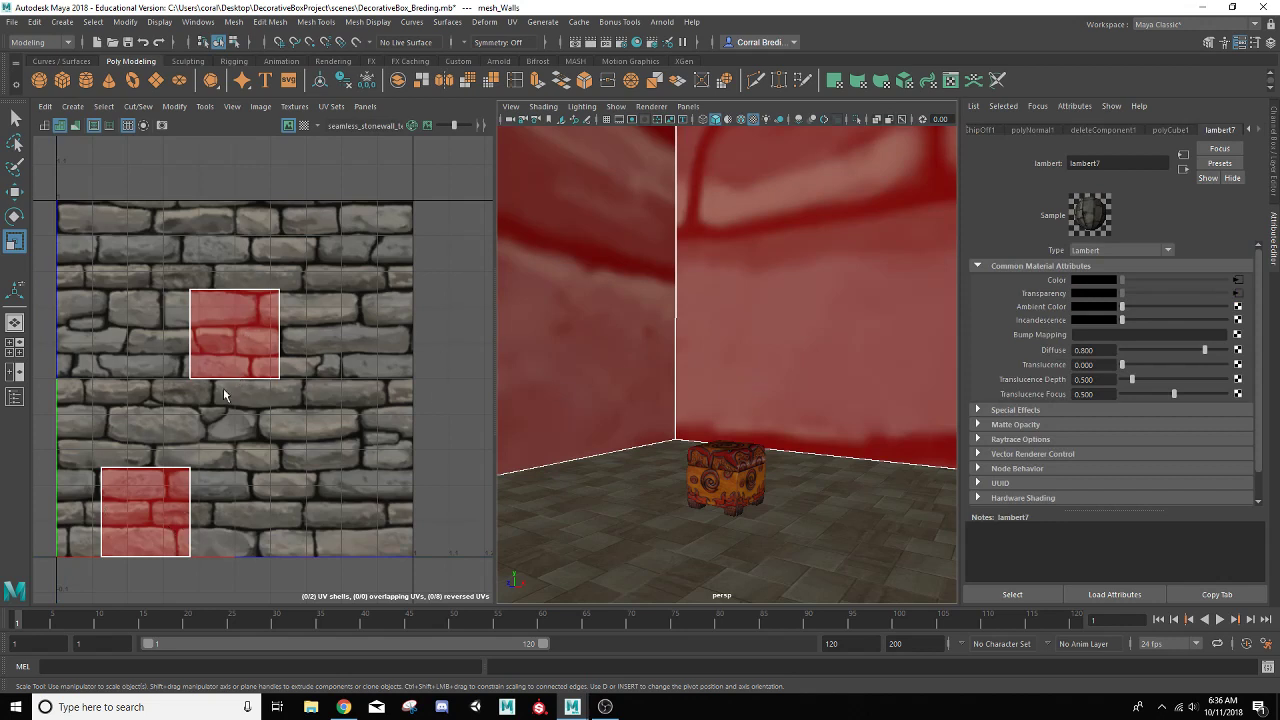
right_click(238, 336)
right_click_drag(238, 336, 239, 308)
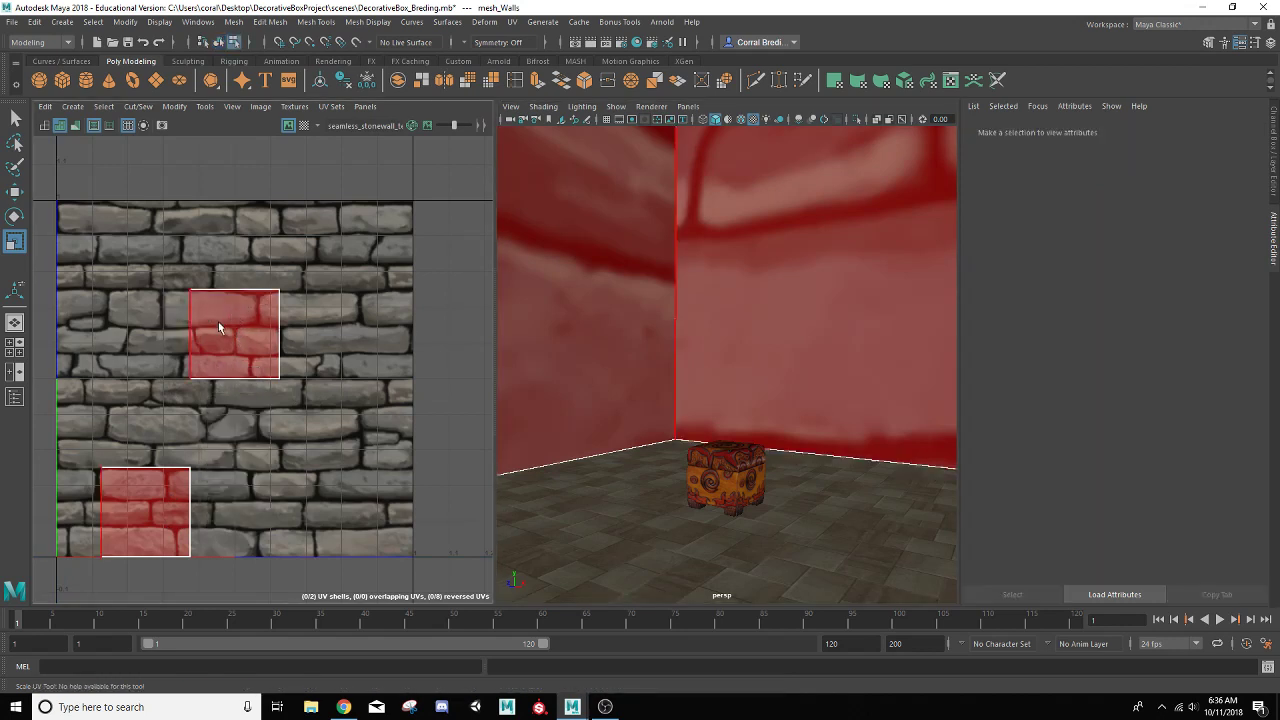
left_click(191, 336)
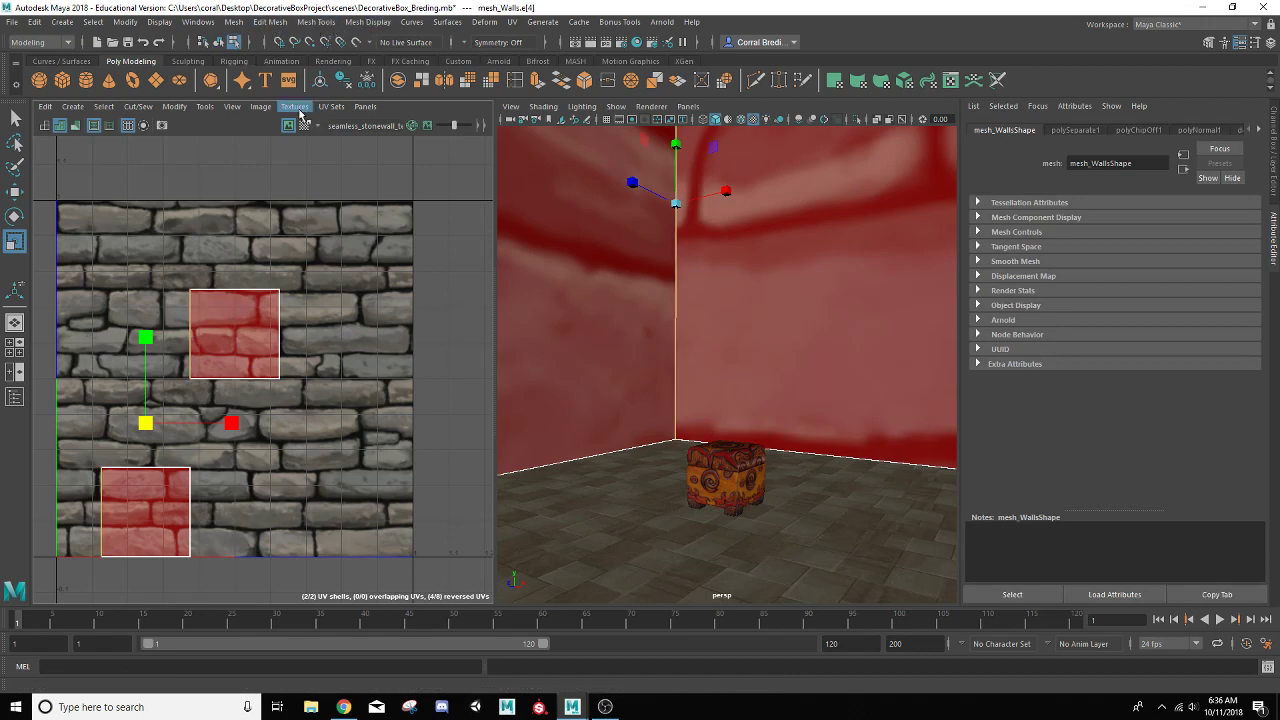
left_click(168, 107)
mouse_move(140, 110)
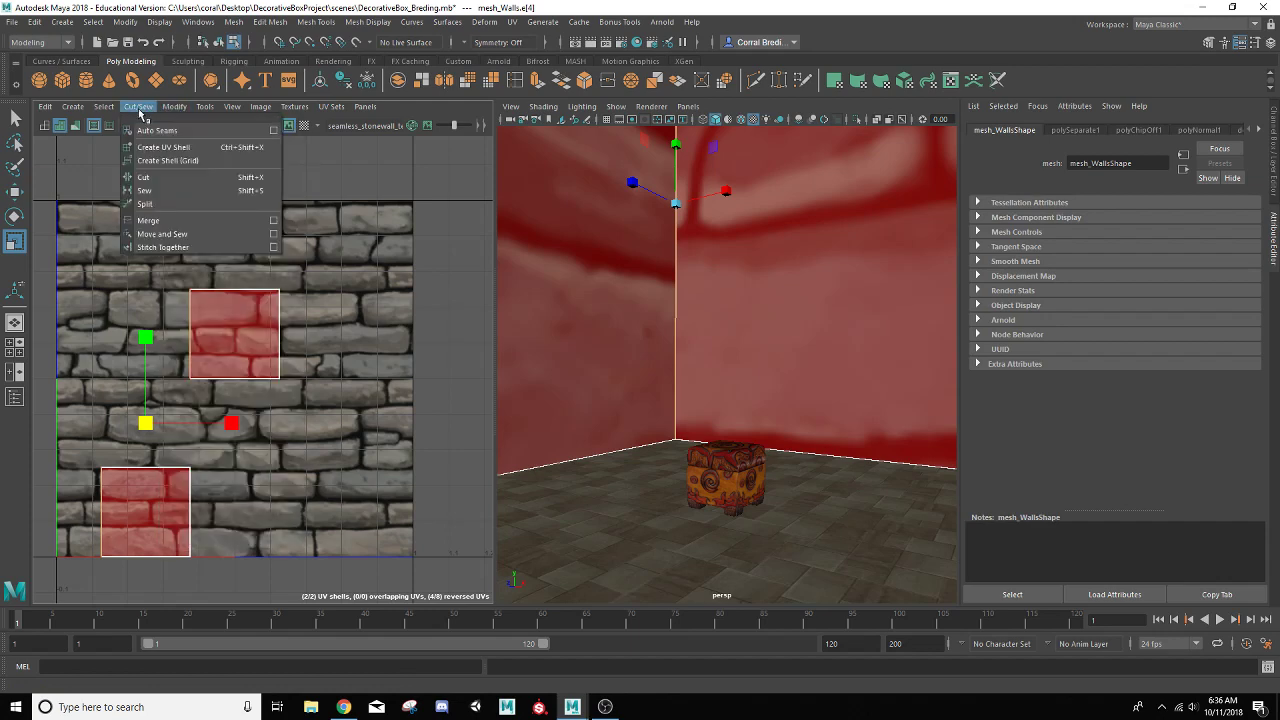
left_click(163, 234)
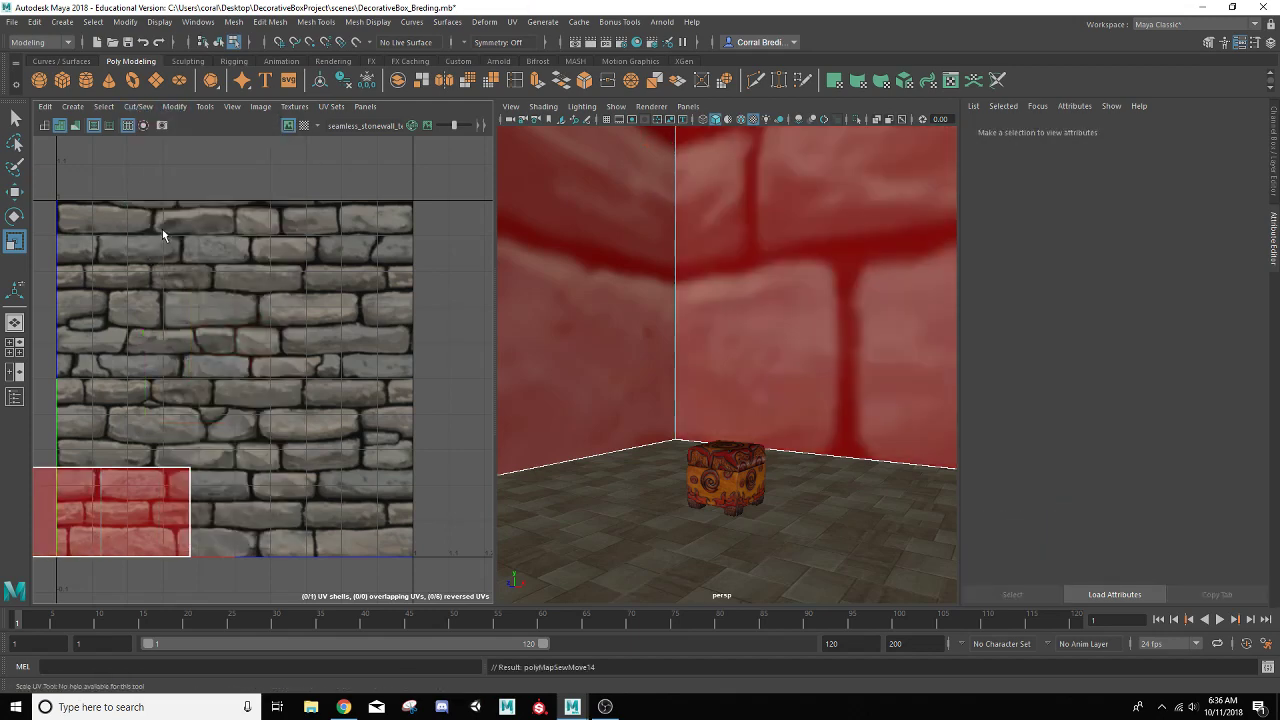
Select the joined wall UV shell and move it to the centre of the stone wall texture
middle_click_drag(181, 488, 356, 478, "alt")
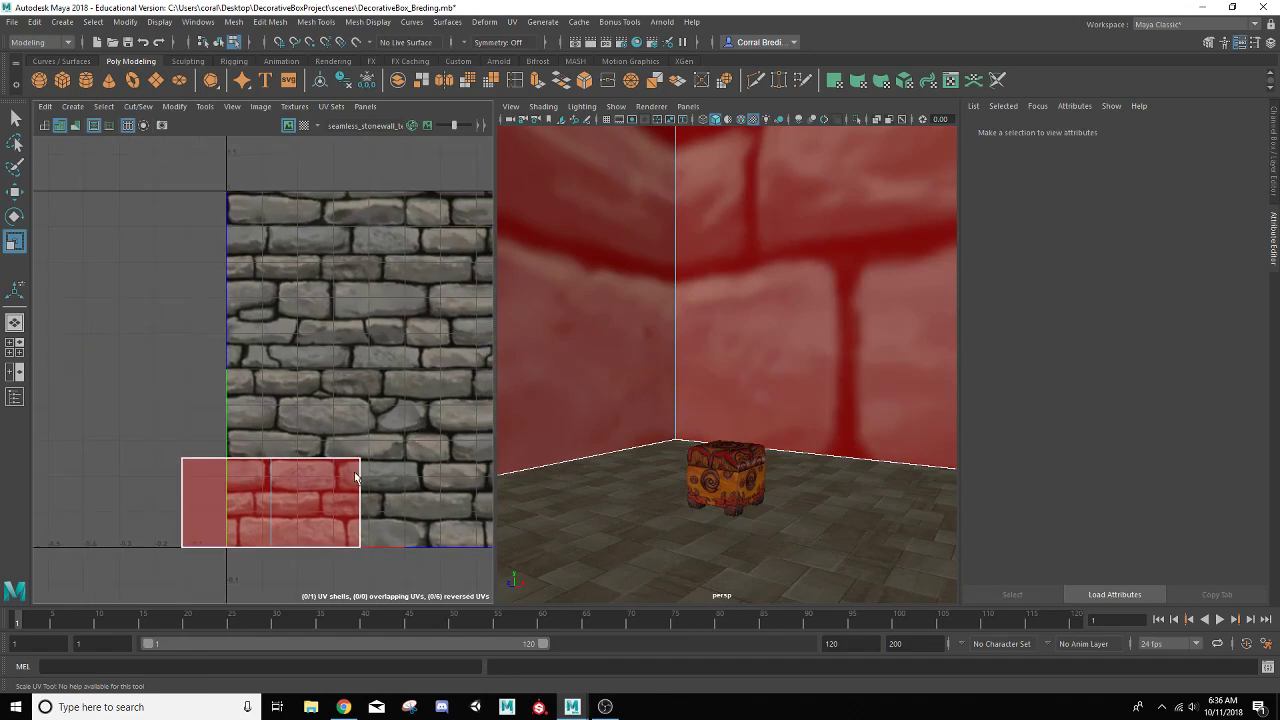
right_click_drag(292, 501, 267, 487)
left_click(277, 489)
key("w")
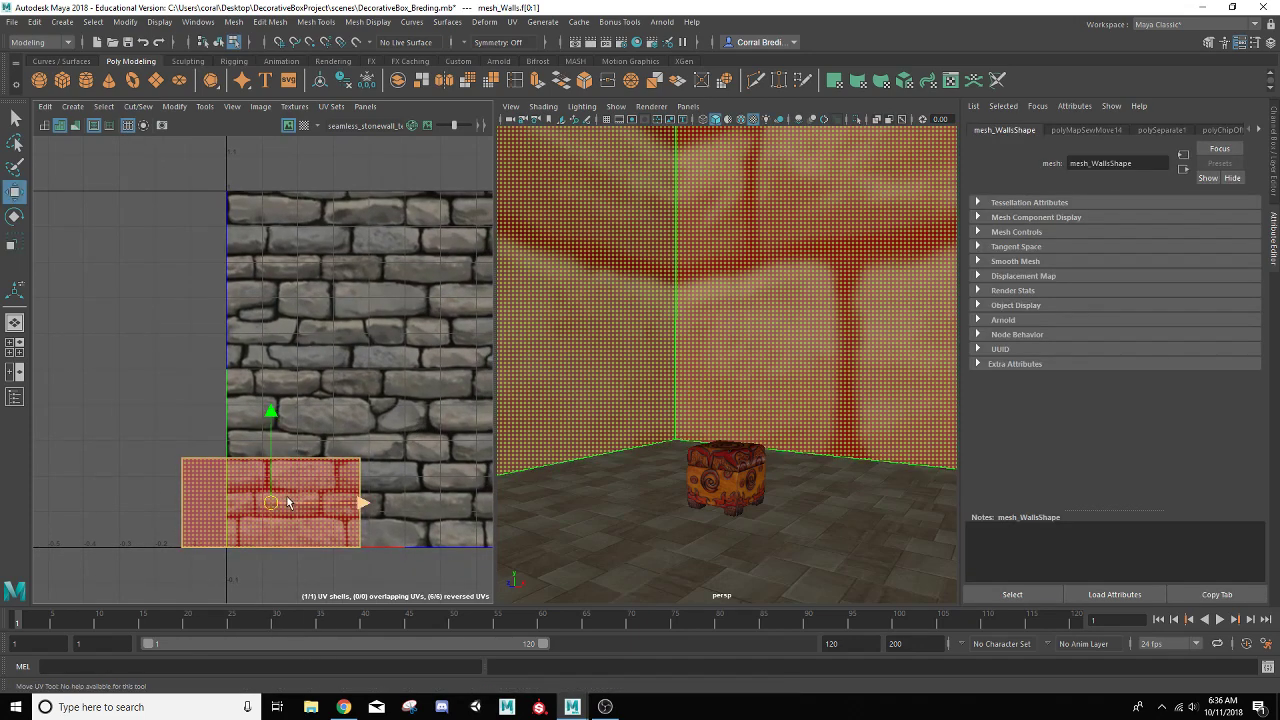
left_click_drag(271, 509, 417, 375)
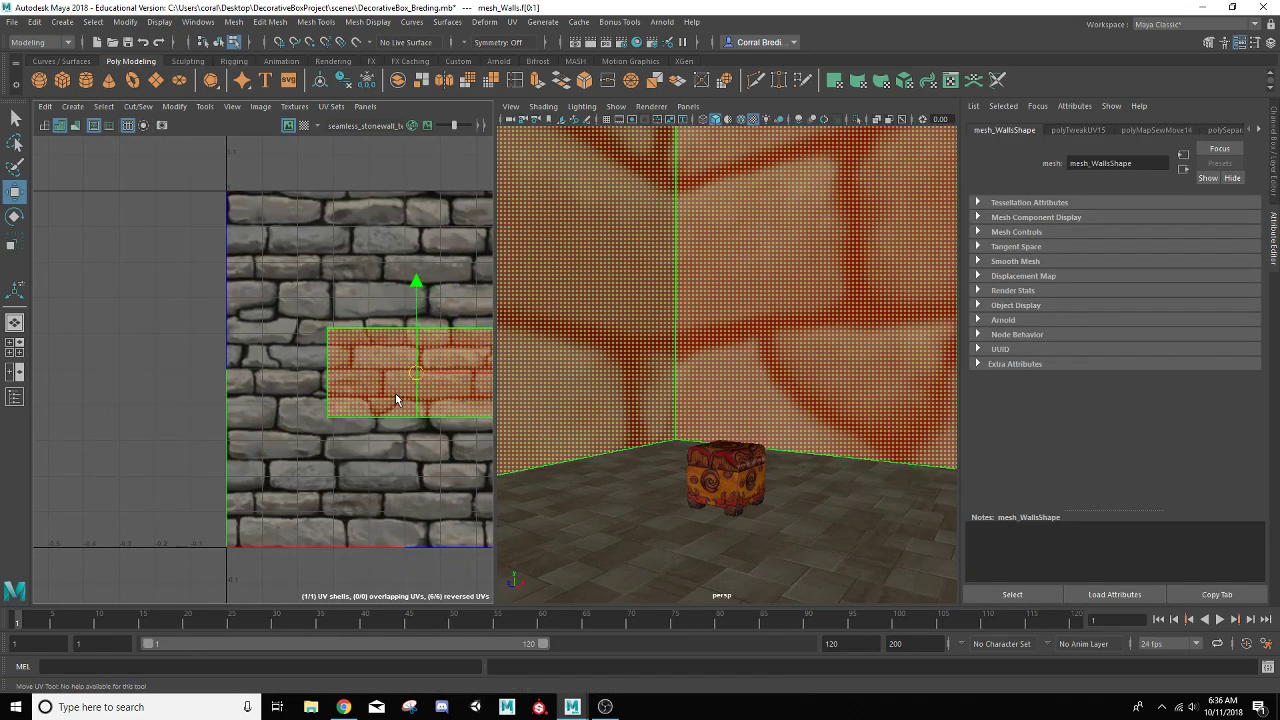
middle_click_drag(394, 394, 248, 419, "alt")
scroll(222, 494, "down", 2)
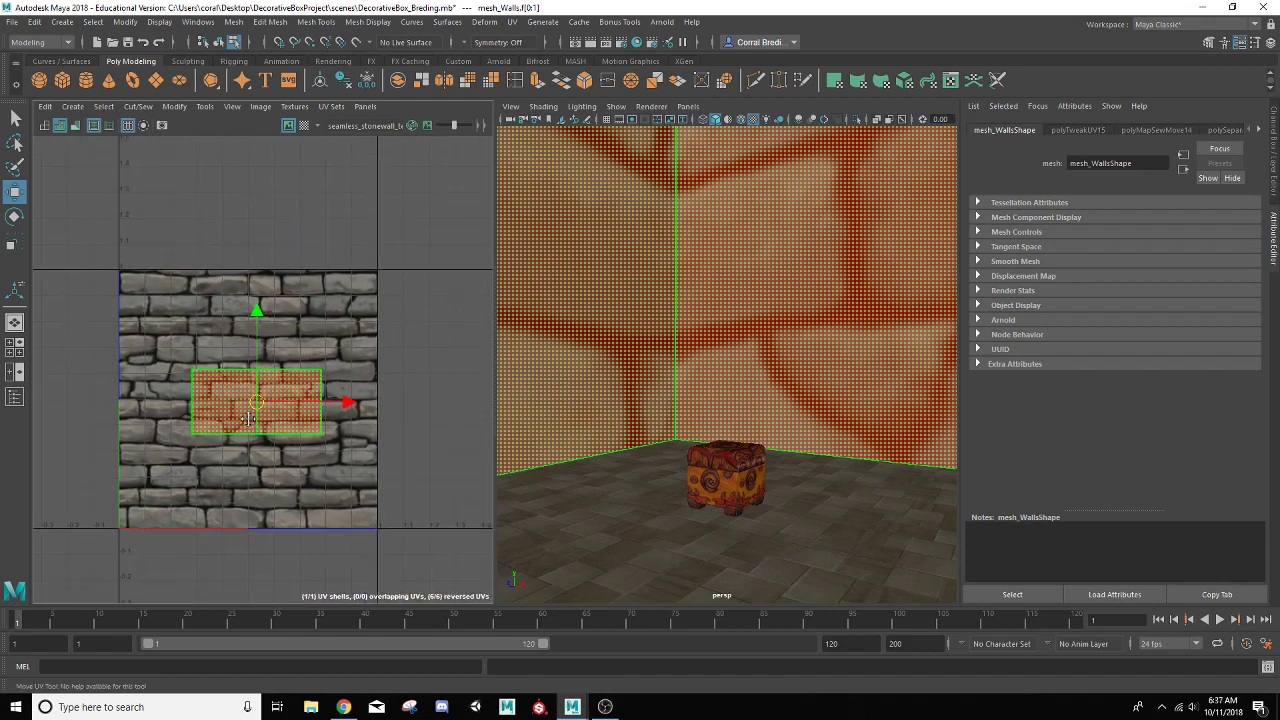
Scale the wall UV shell up far beyond the texture tile for smaller repeating stones, and return to object mode
key("r")
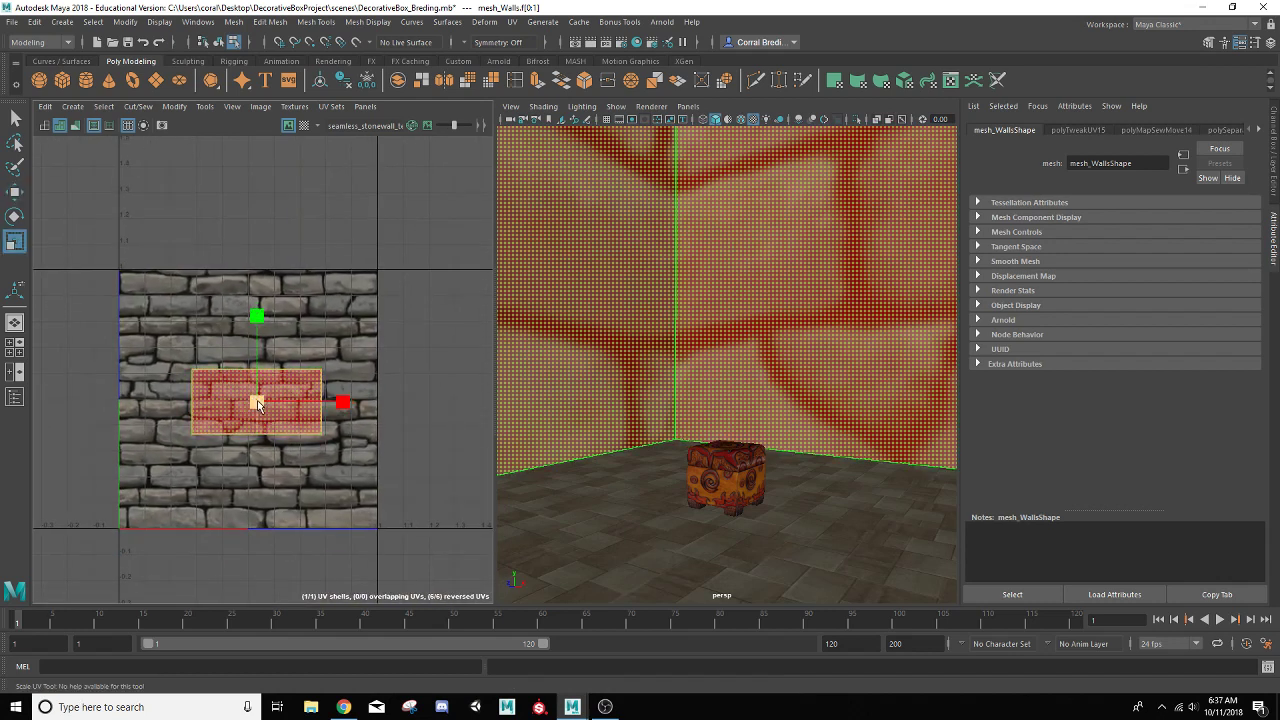
left_click_drag(257, 403, 690, 398)
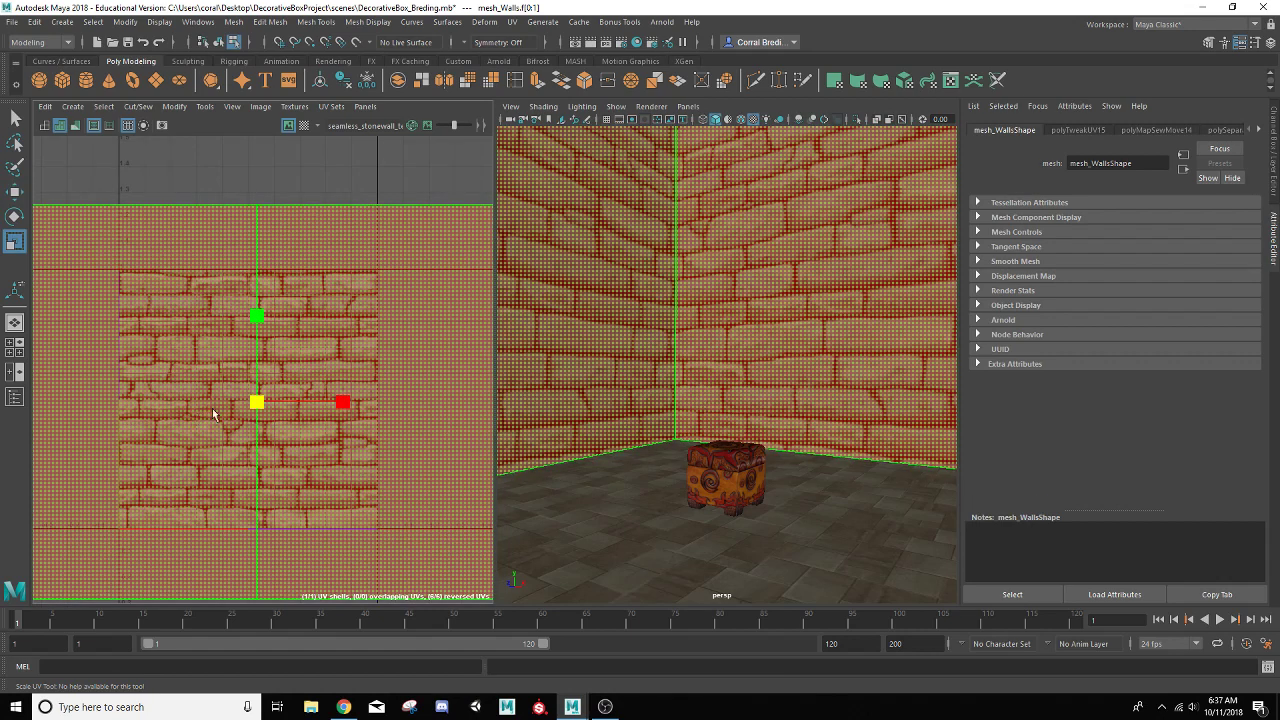
left_click_drag(257, 402, 350, 380)
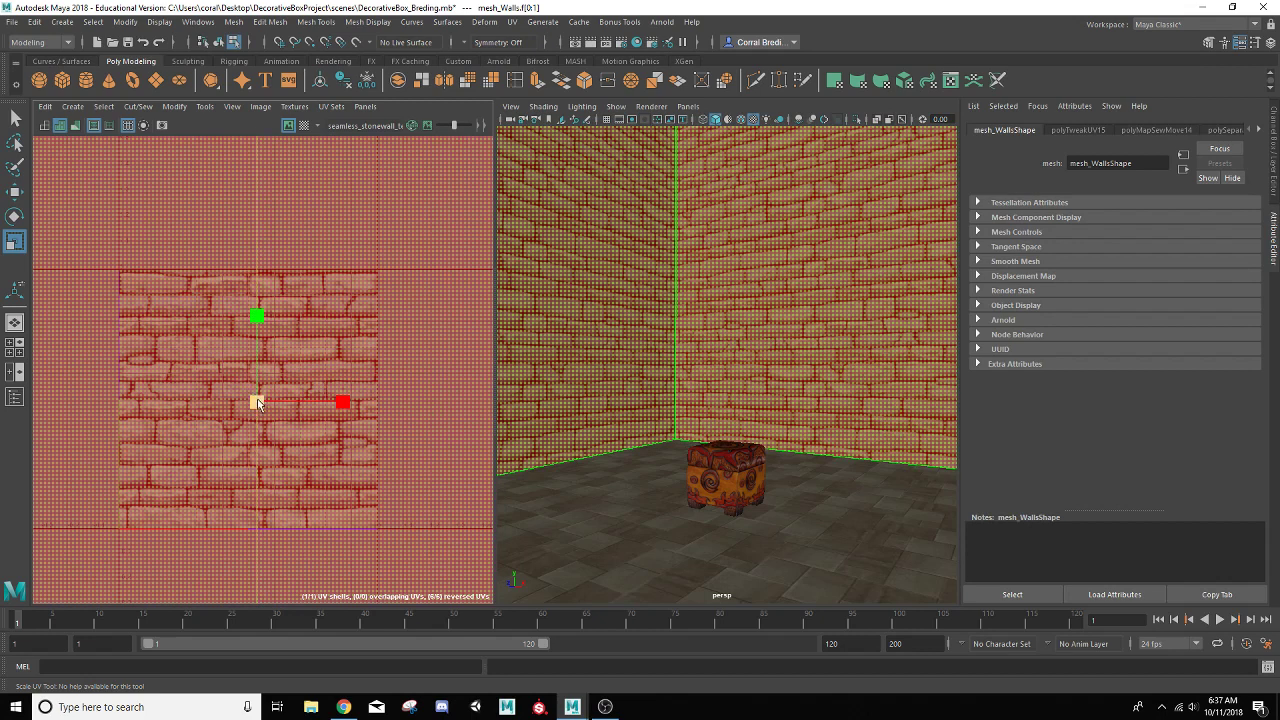
left_click_drag(257, 403, 290, 390)
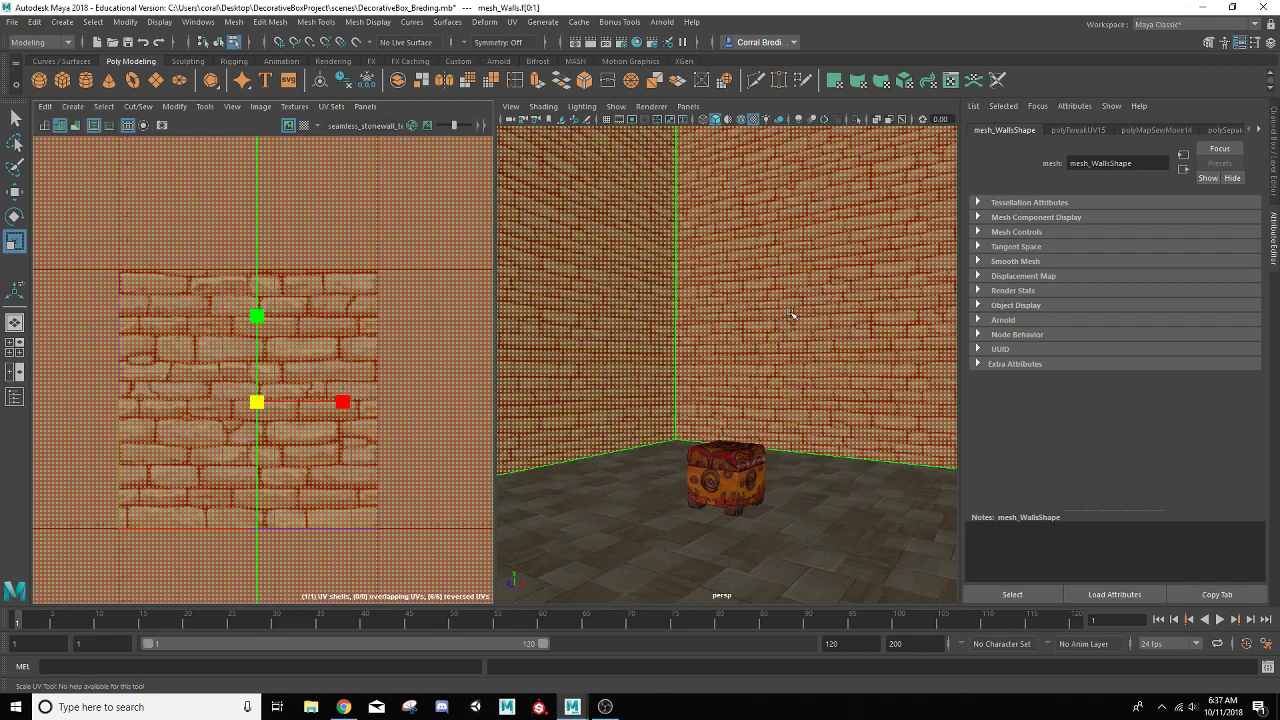
right_click_drag(793, 315, 852, 293)
scroll(797, 321, "down", 6)
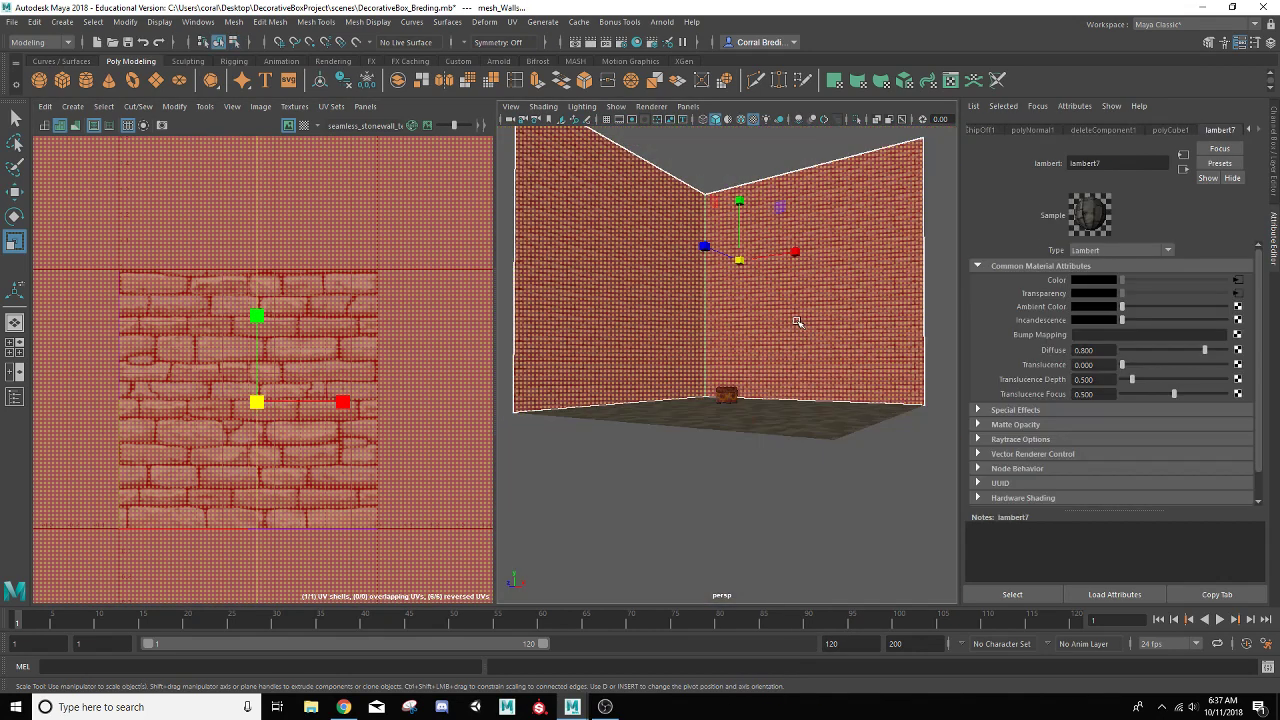
Deselect the walls and examine the stone tiling on the walls and floor around the decorative box
left_click(937, 335)
scroll(794, 374, "up", 4)
left_click_drag(739, 404, 680, 420, "alt")
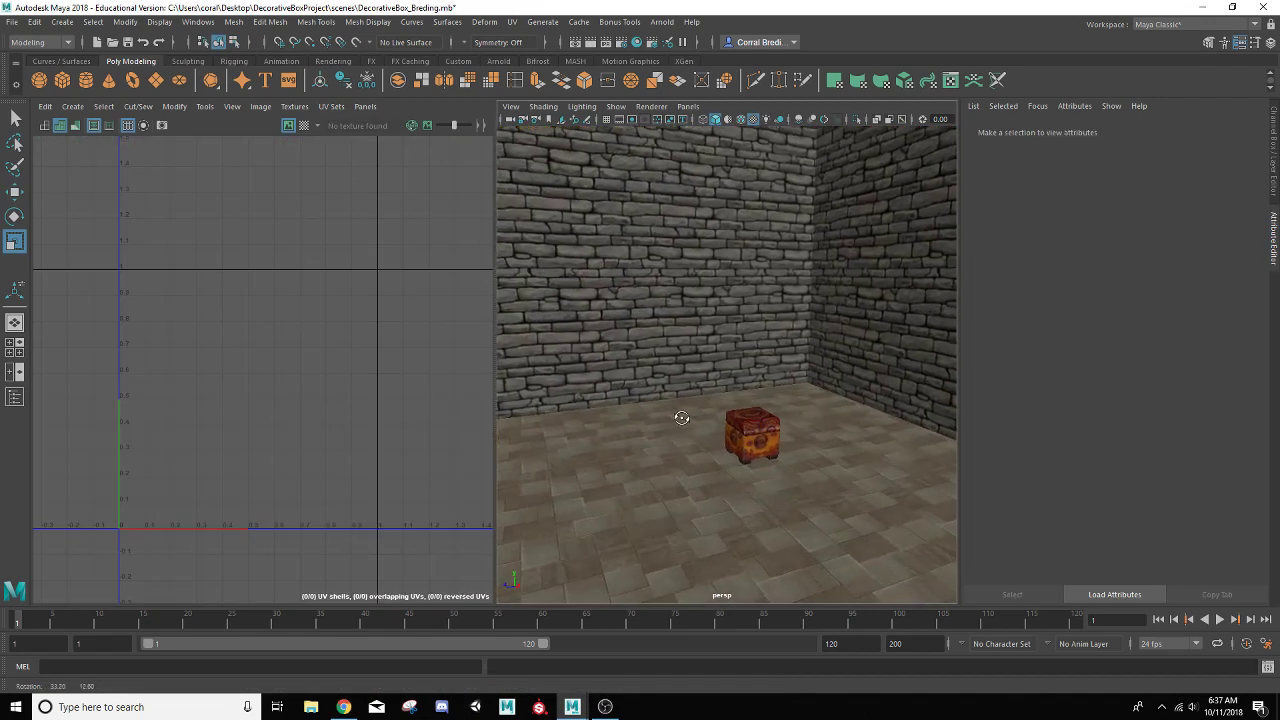
middle_click_drag(689, 420, 641, 355, "alt")
scroll(645, 365, "up", 5)
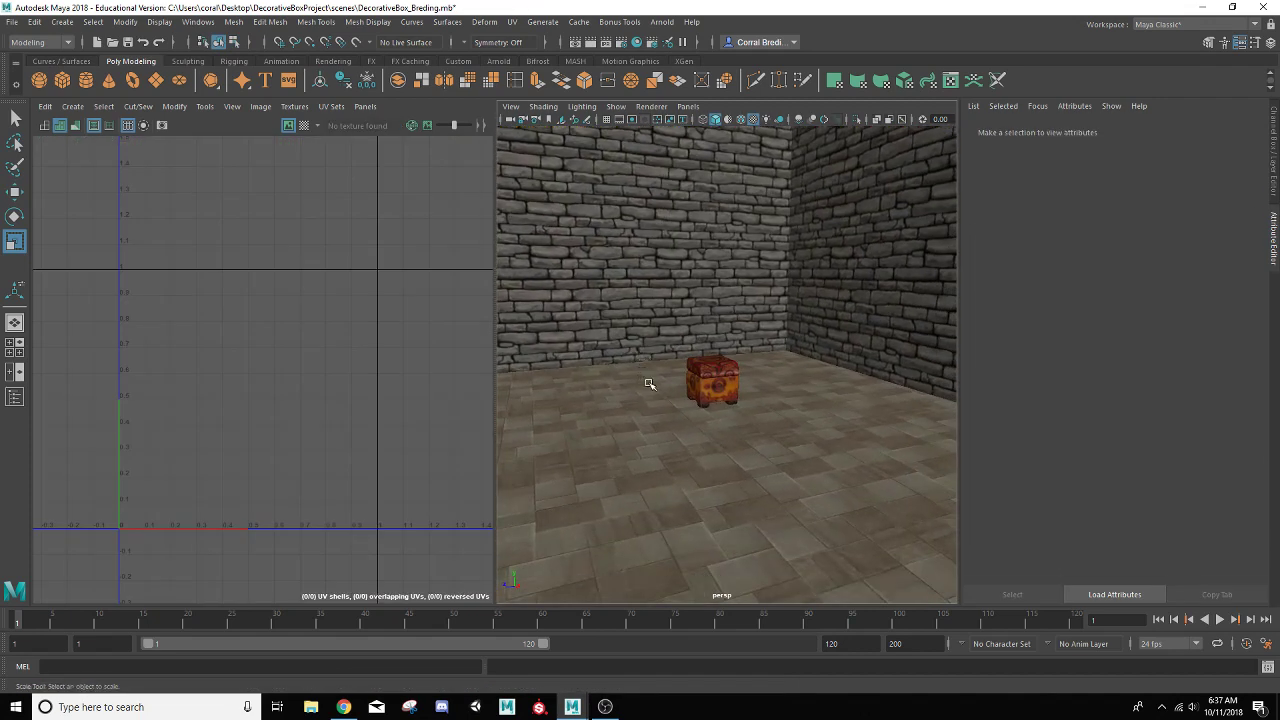
mouse_move(660, 370)
left_mouse_down("alt")
mouse_move(690, 376)
mouse_move(665, 374)
left_mouse_up("alt")
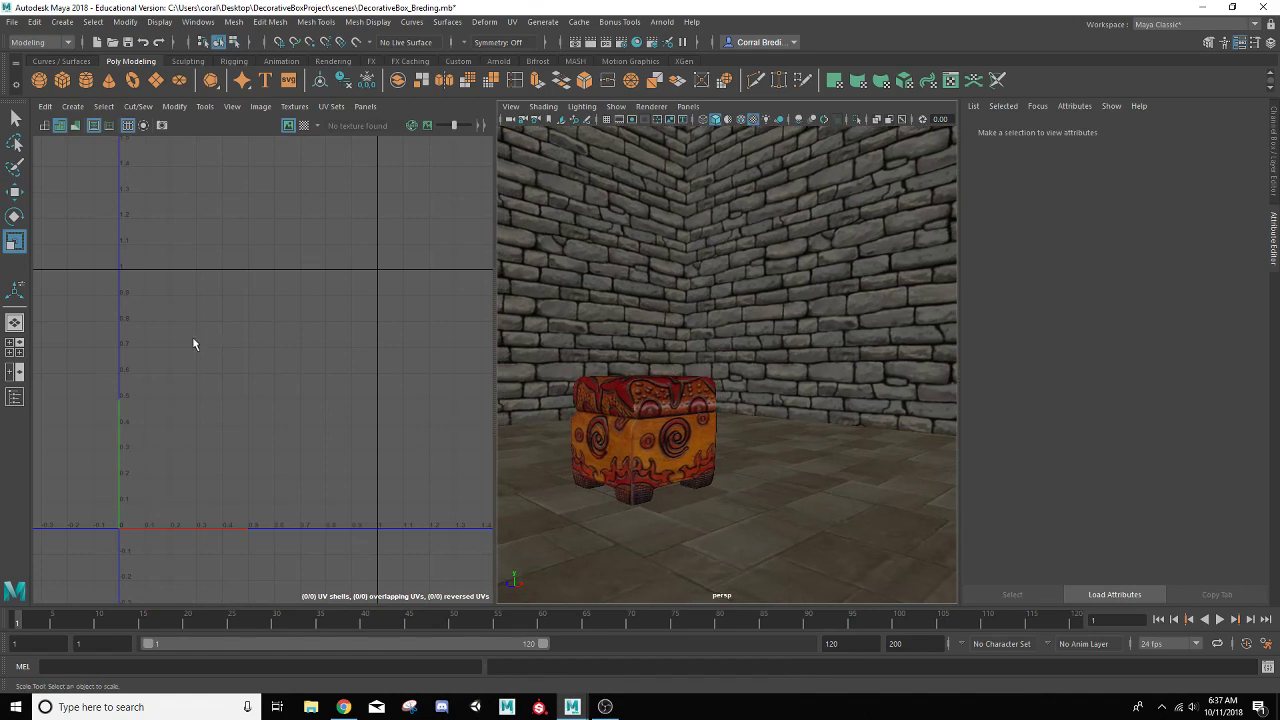
Switch to a single full-size perspective view and frame the box in the corner of the textured room
left_click(14, 325)
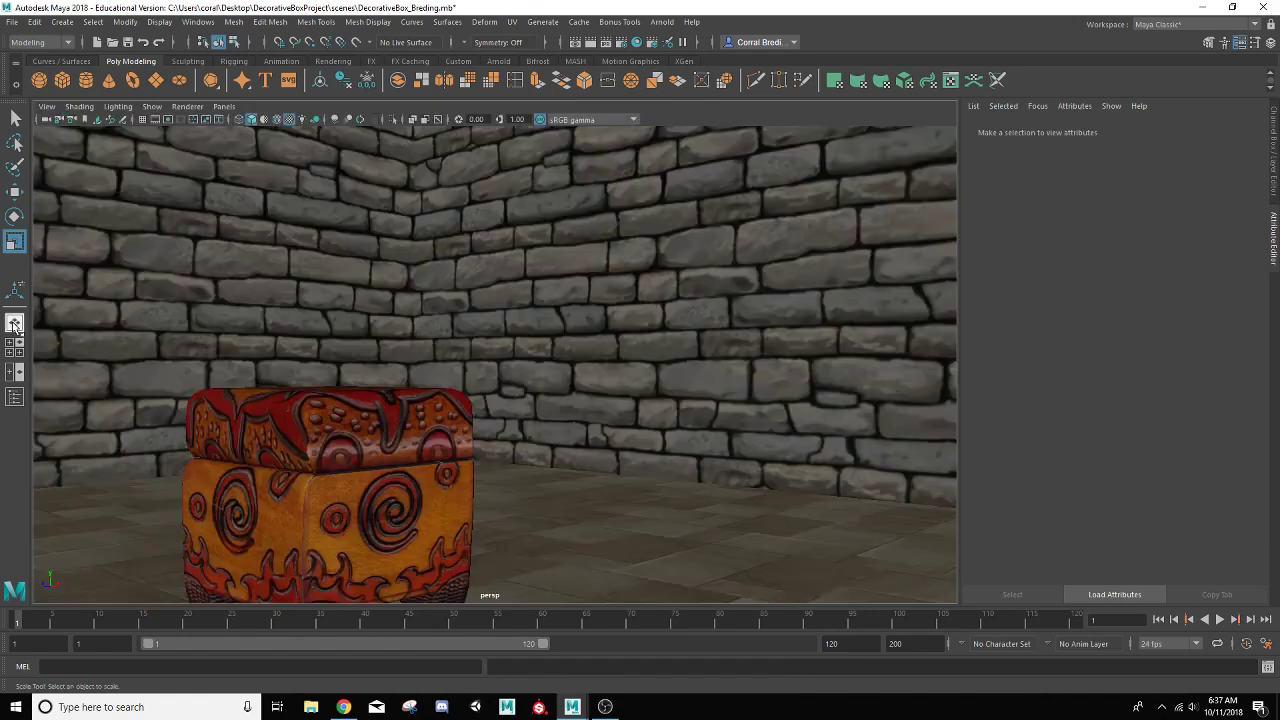
scroll(414, 487, "down", 5)
left_click_drag(414, 487, 472, 451, "alt")
scroll(446, 503, "down", 3)
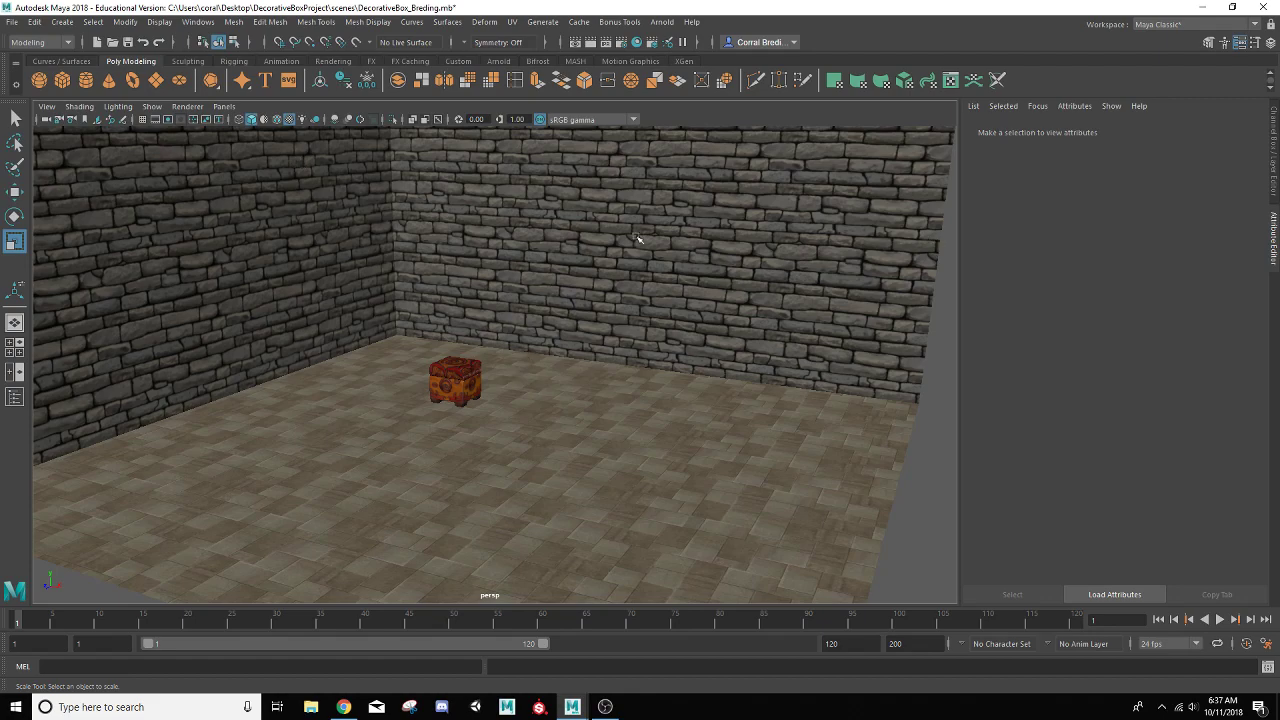
scroll(387, 364, "up", 5)
left_click_drag(387, 364, 655, 394, "alt")
mouse_move(523, 397)
left_mouse_down("alt")
mouse_move(534, 371)
mouse_move(521, 384)
mouse_move(580, 380)
mouse_move(494, 371)
mouse_move(533, 419)
left_mouse_up("alt")
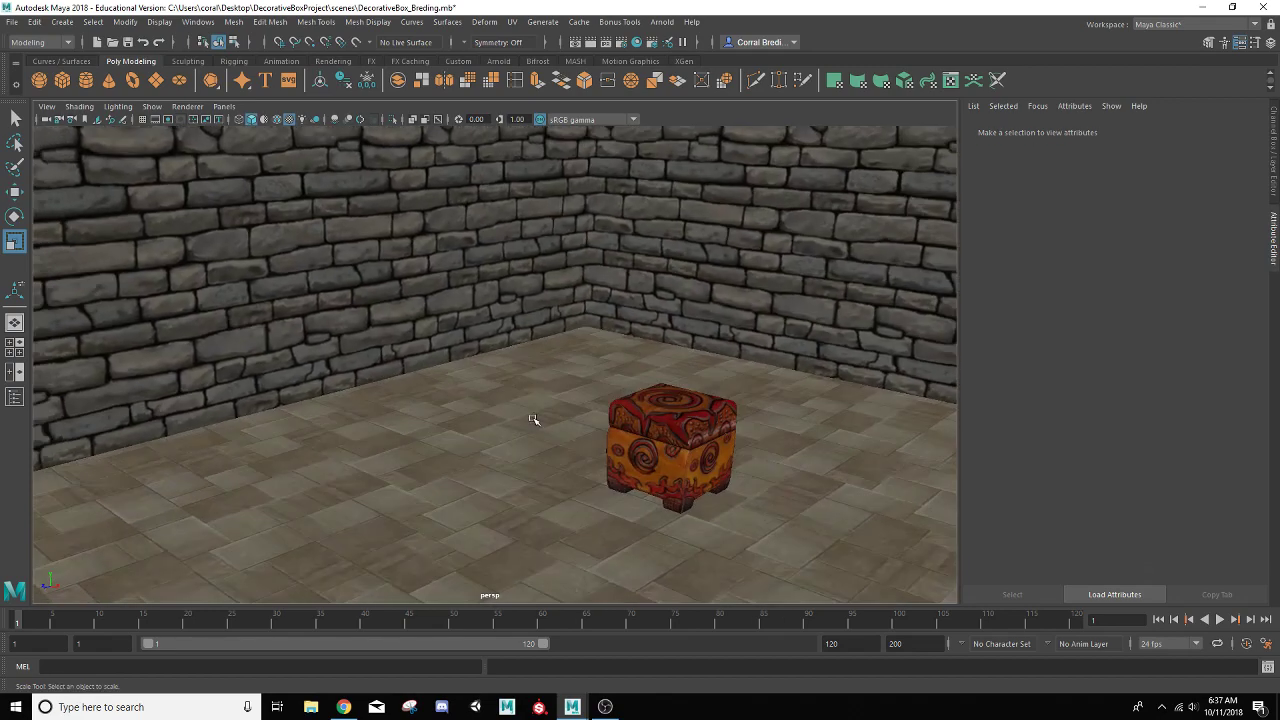
Preview the room with all scene lights in the viewport and return to default lighting
left_click(305, 118)
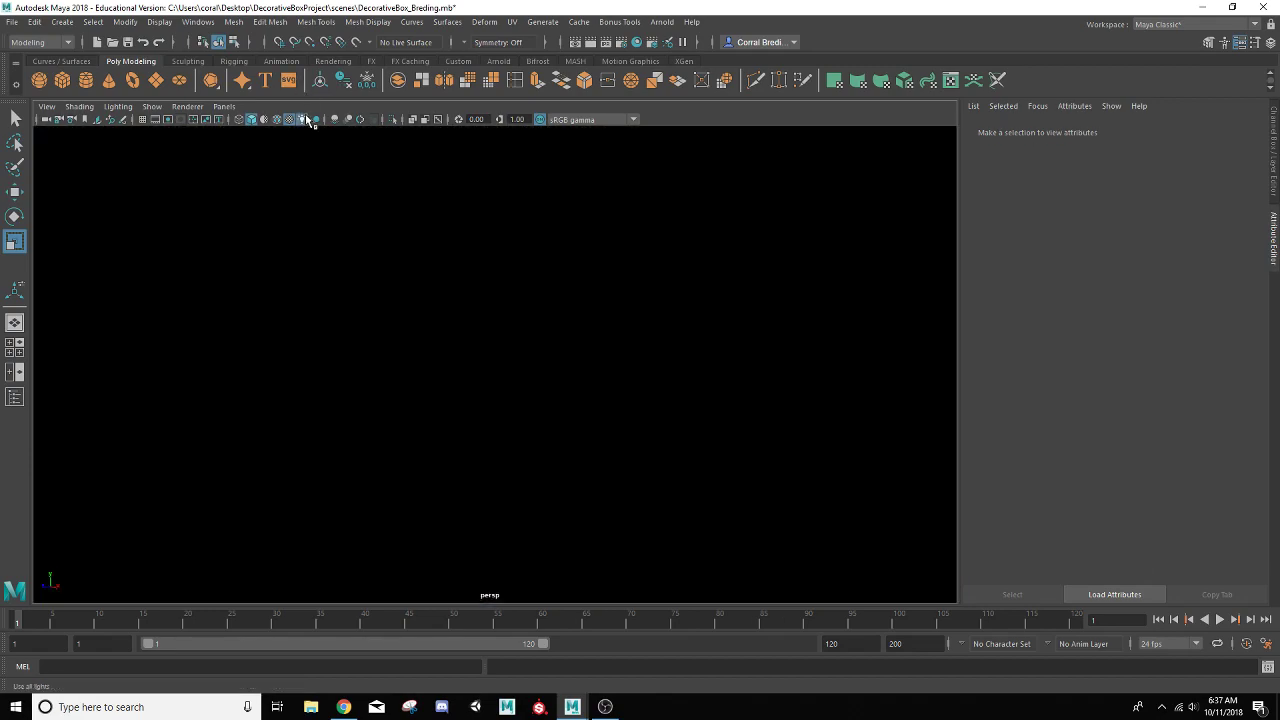
left_click(305, 118)
scroll(537, 381, "down", 4)
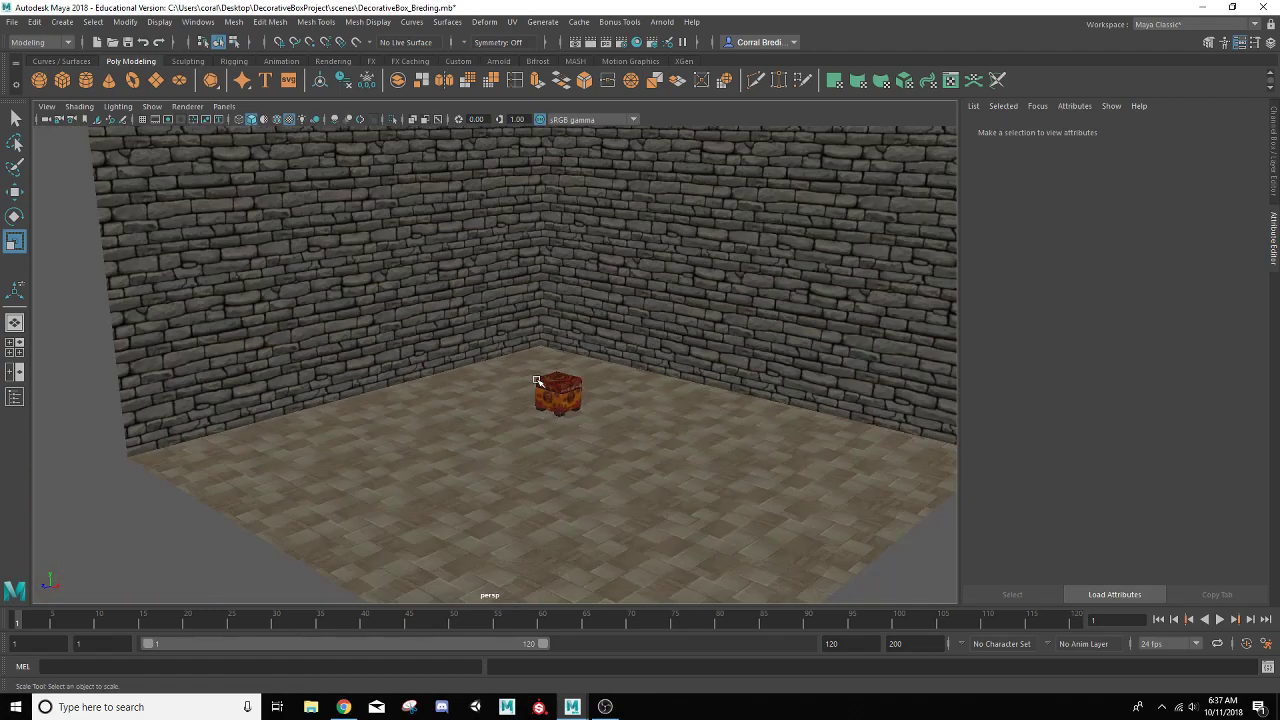
mouse_move(510, 377)
left_mouse_down("alt")
mouse_move(563, 371)
mouse_move(530, 365)
left_mouse_up("alt")
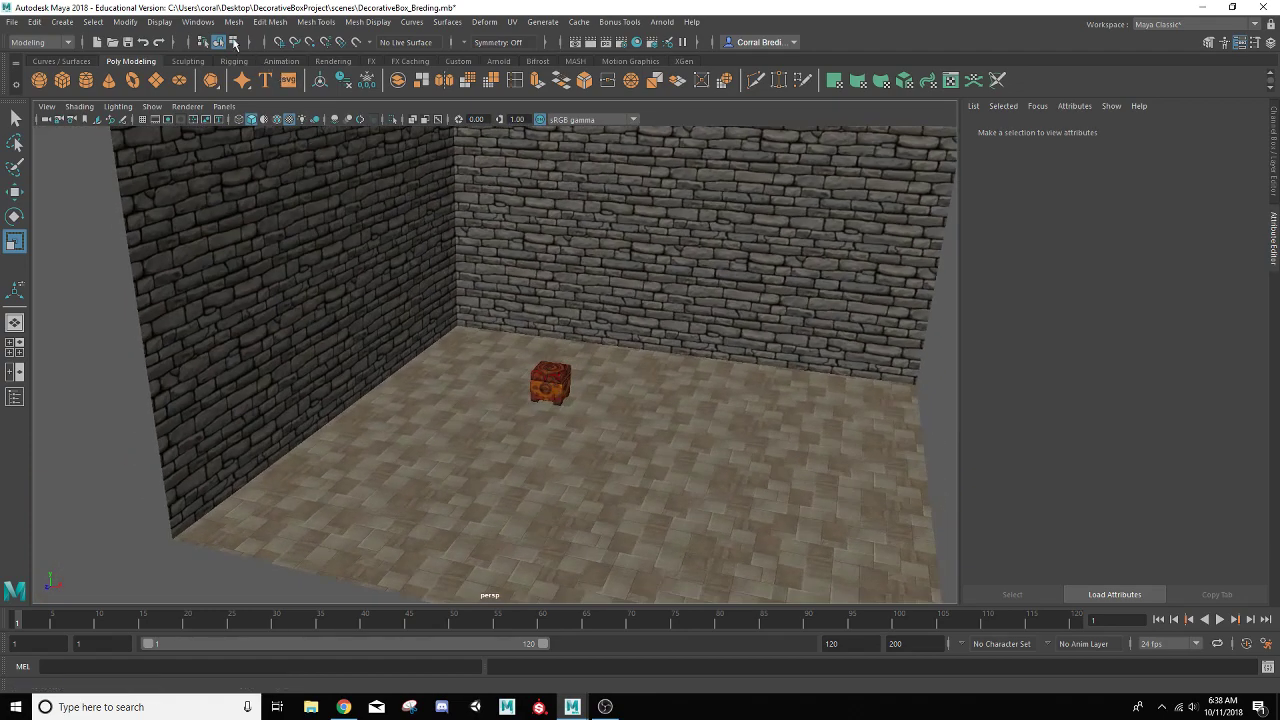
Create a directional light and move it sideways from the box across the floor
left_click(72, 25)
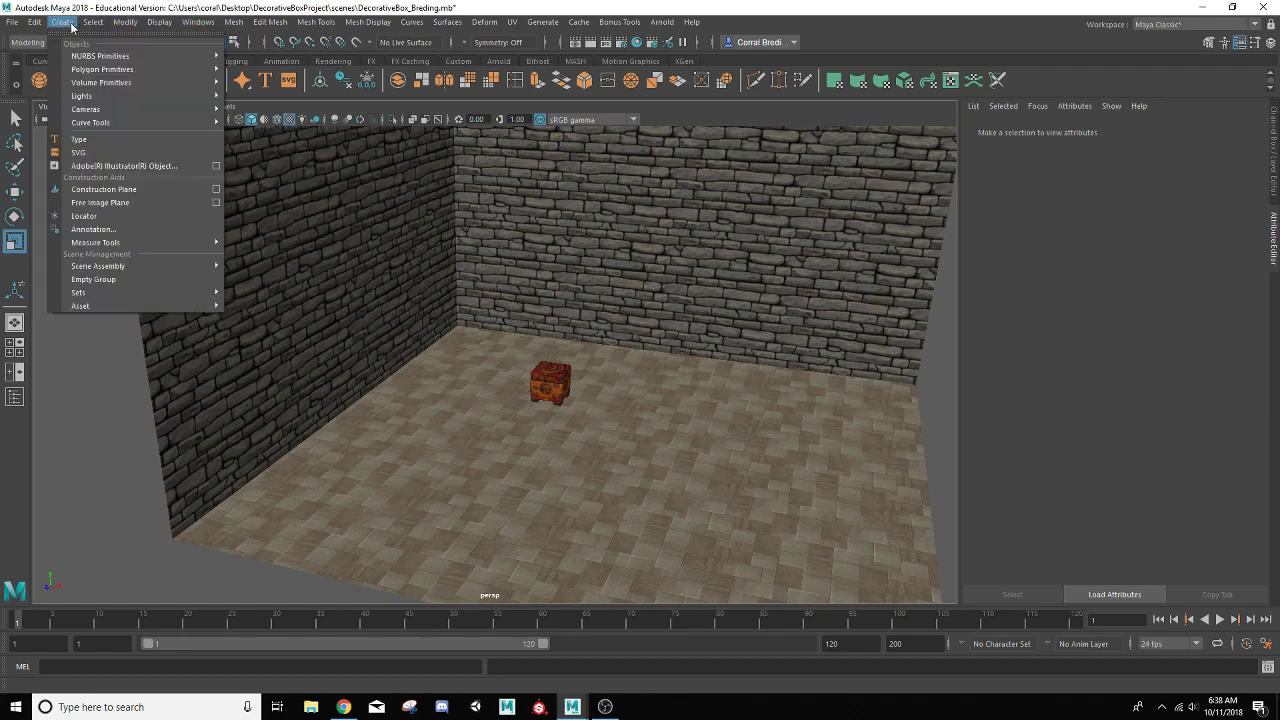
mouse_move(112, 96)
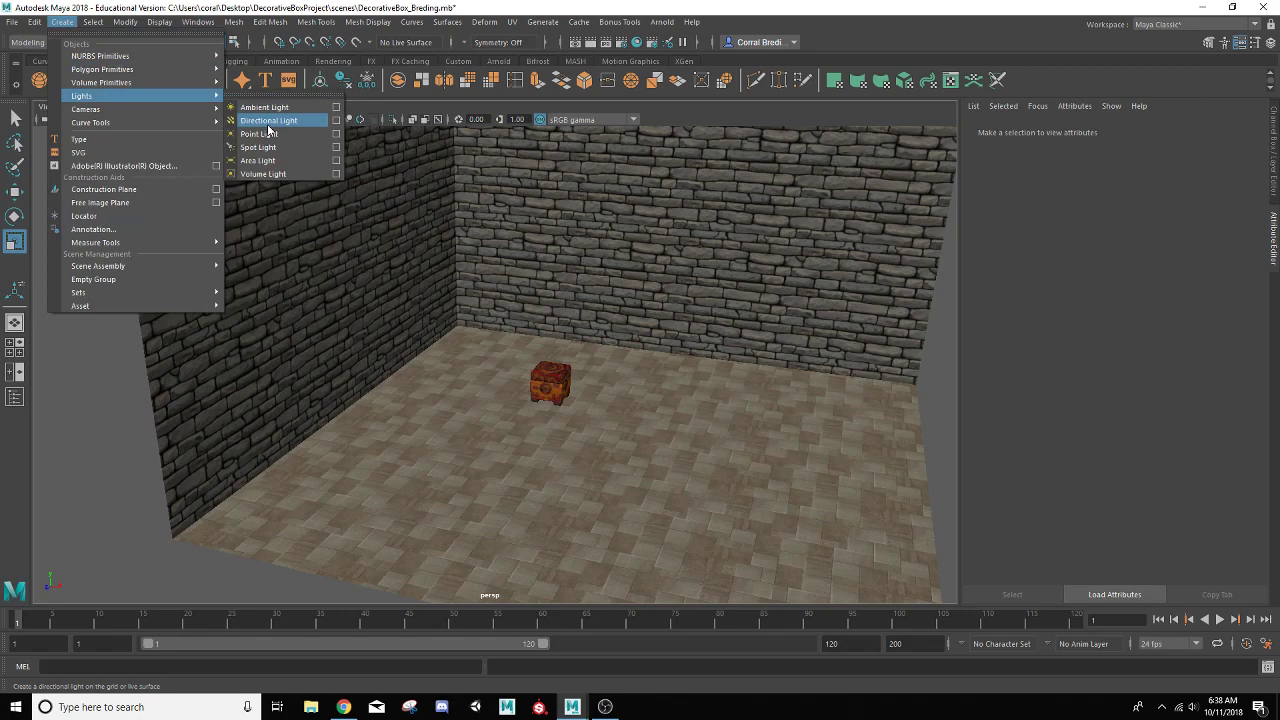
left_click(268, 122)
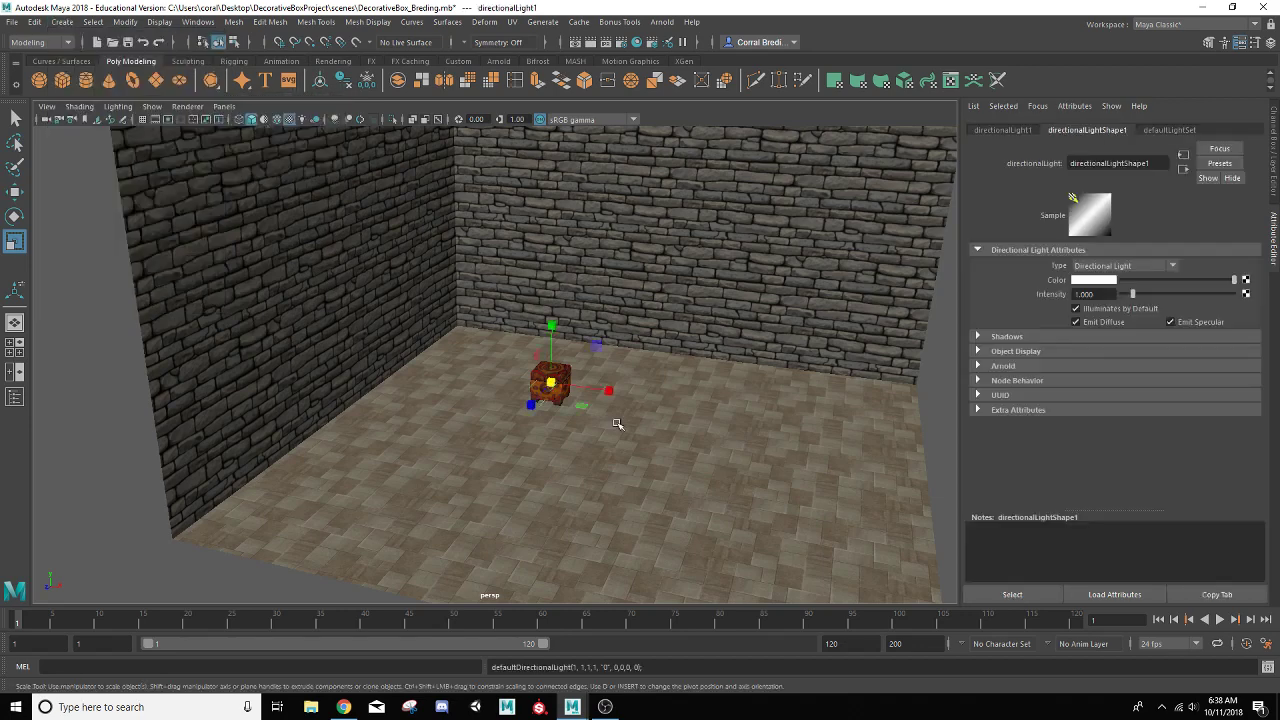
key("w")
left_click_drag(609, 390, 772, 430)
Rotate the directional light to point down toward the box and raise it above the floor
key("e")
left_click_drag(697, 386, 598, 403)
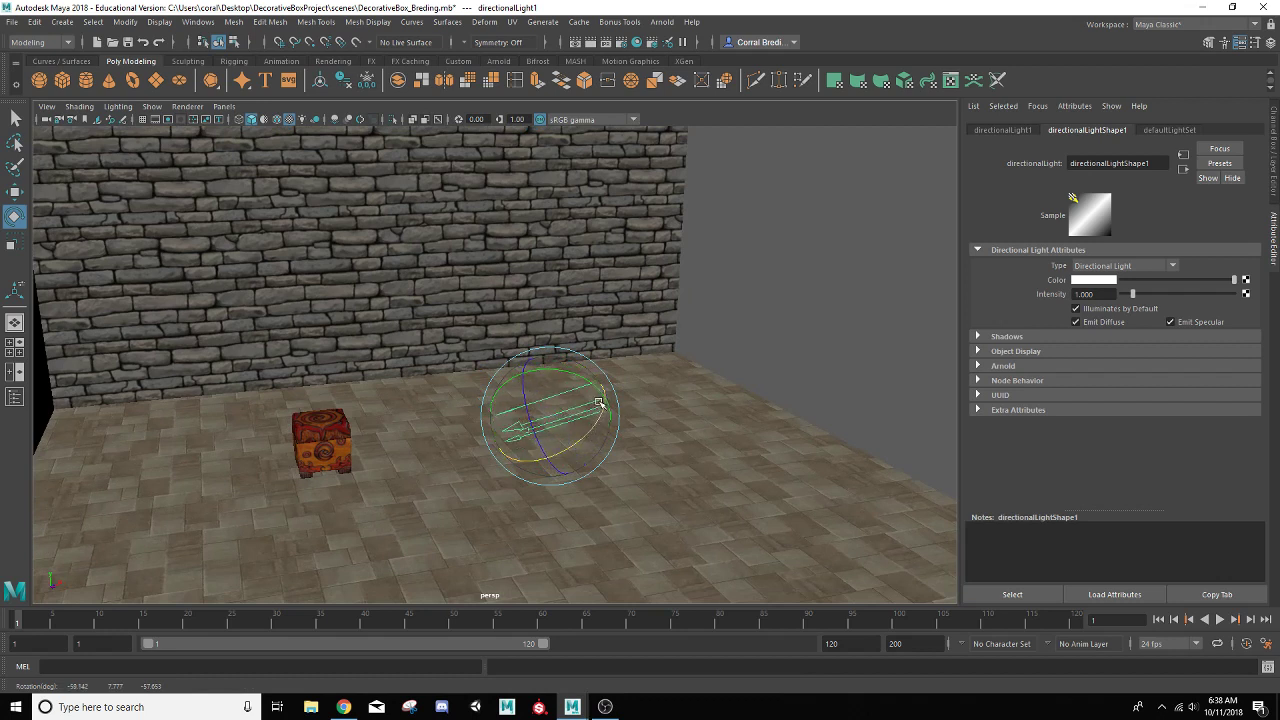
key("w")
left_click_drag(551, 362, 436, 320)
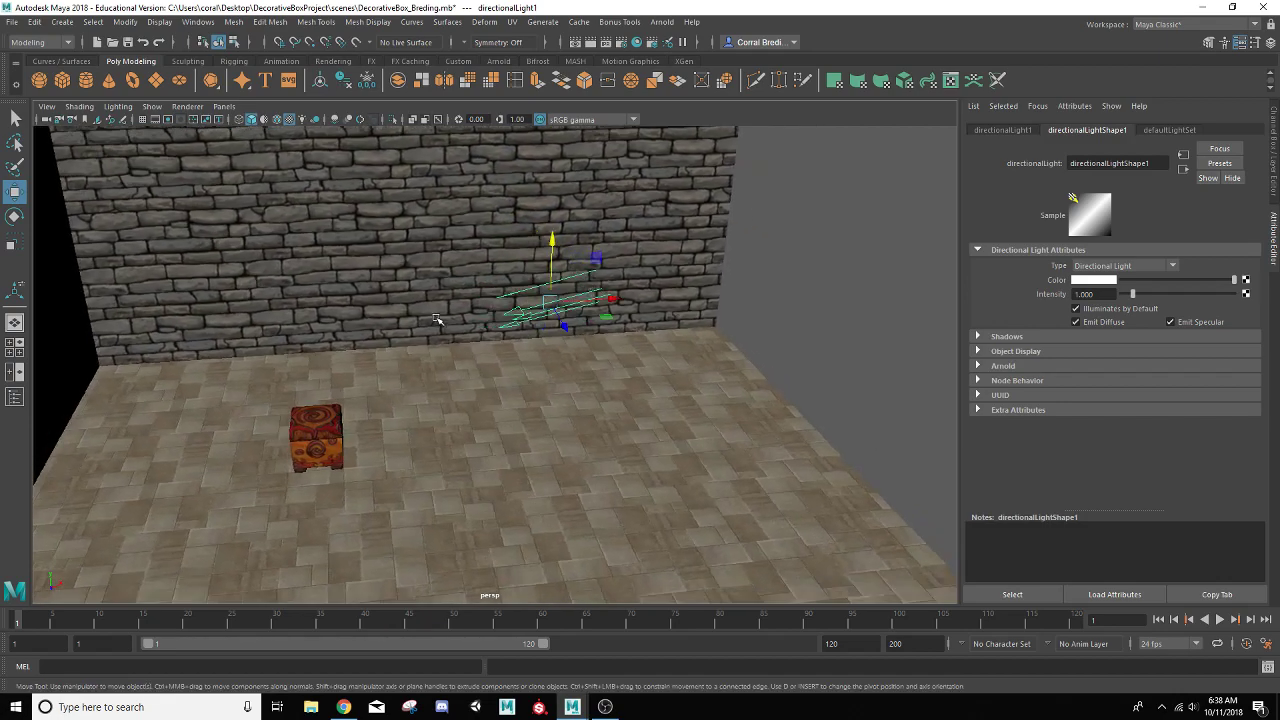
key("e")
left_click_drag(616, 290, 566, 257)
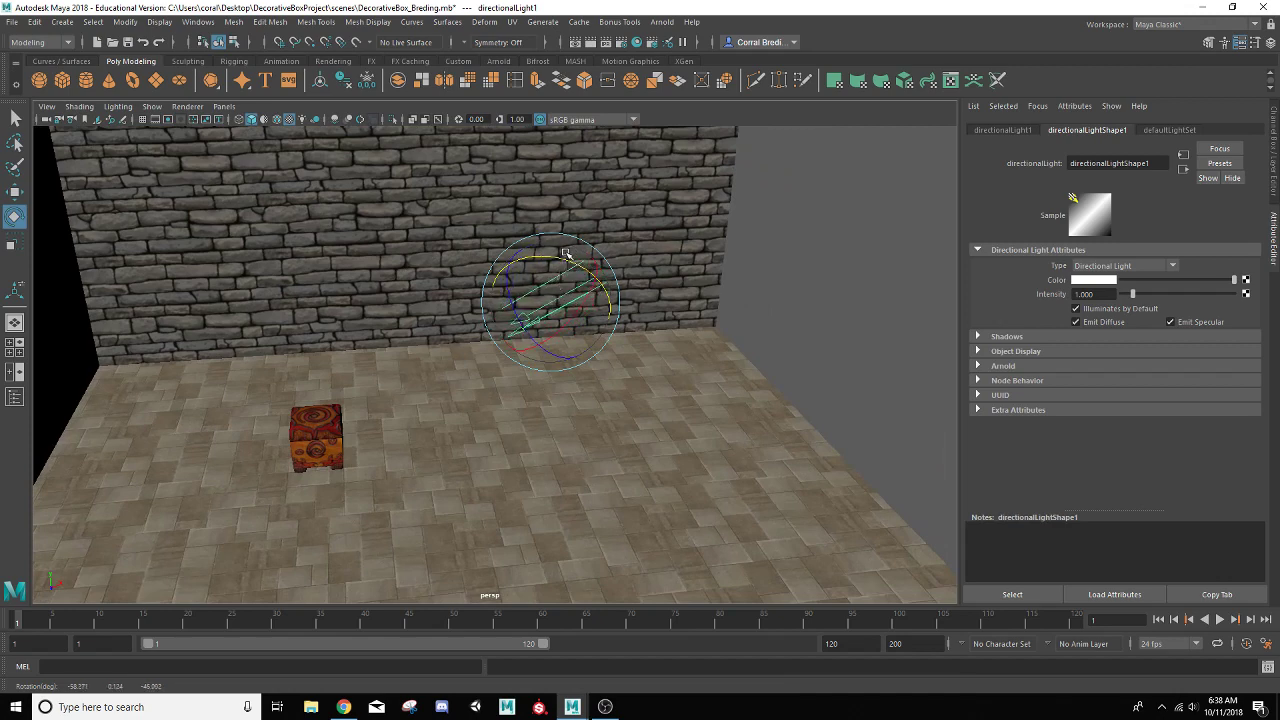
Raise the directional light higher in front of the stone wall, above the level of the box
scroll(568, 295, "up", 3)
left_click_drag(581, 330, 643, 223, "alt")
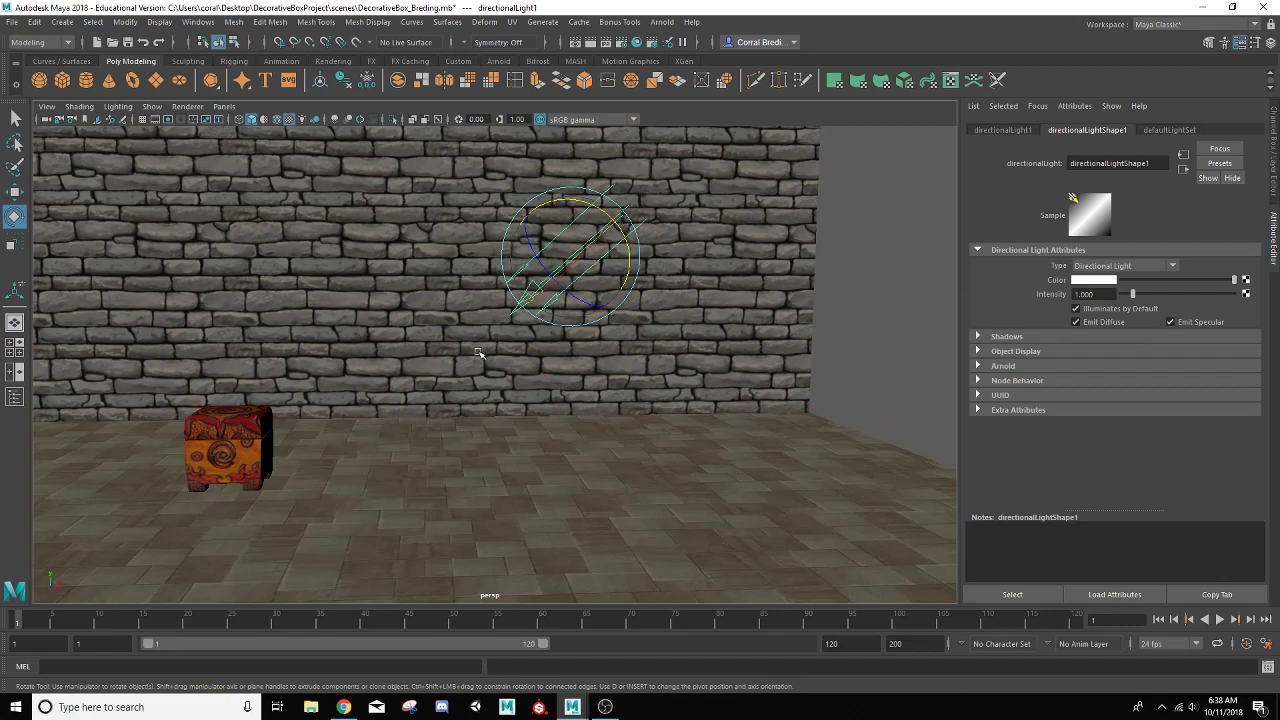
middle_click_drag(486, 300, 419, 344, "alt")
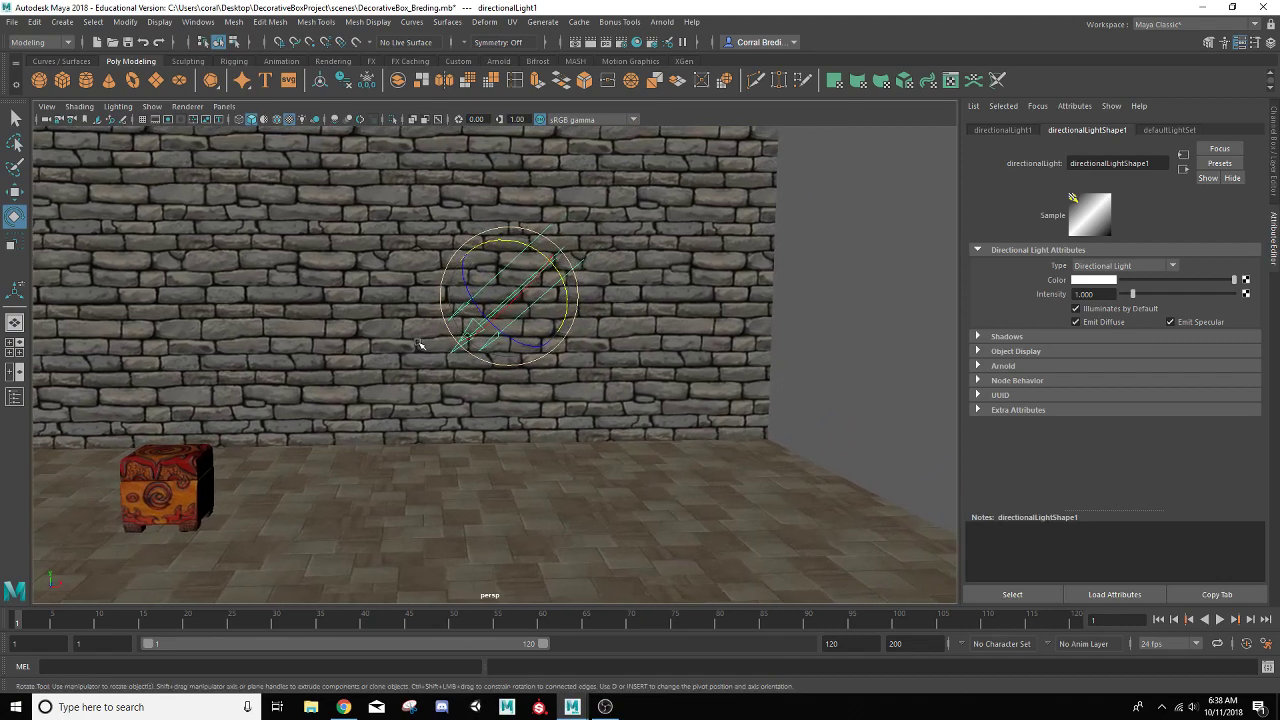
left_click_drag(433, 340, 474, 340, "alt")
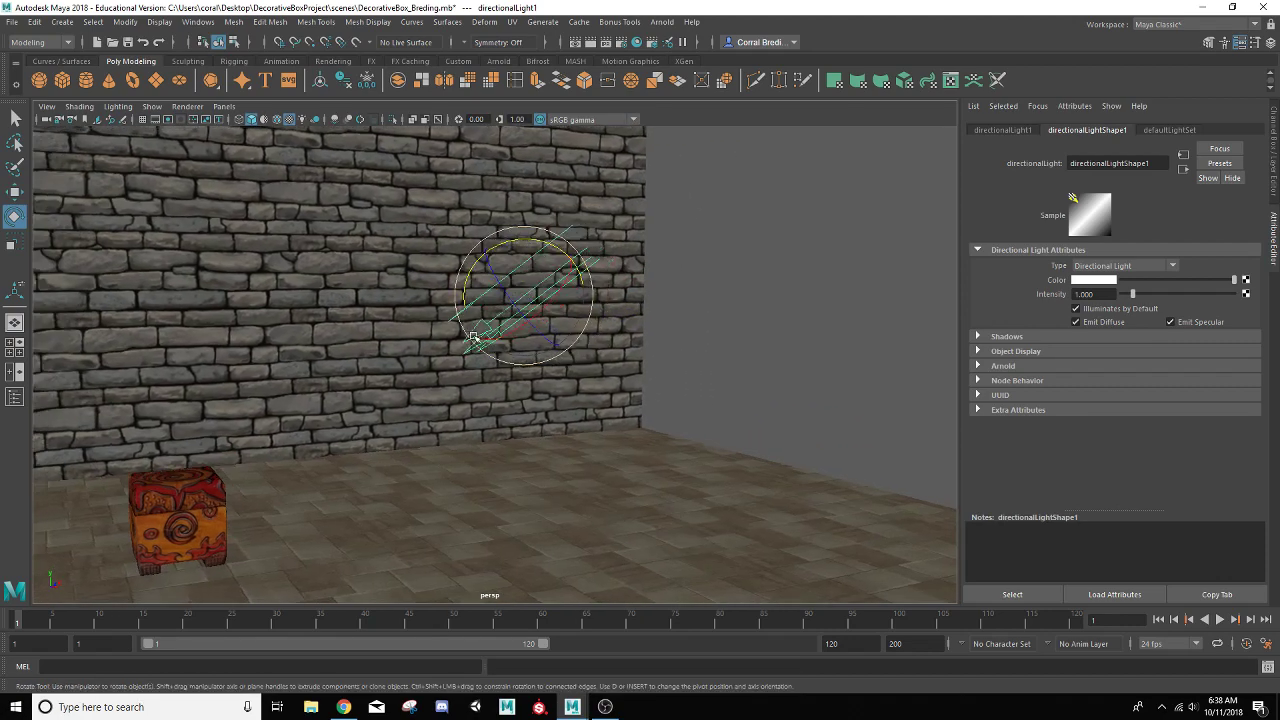
middle_click_drag(474, 340, 549, 322, "alt")
key("w")
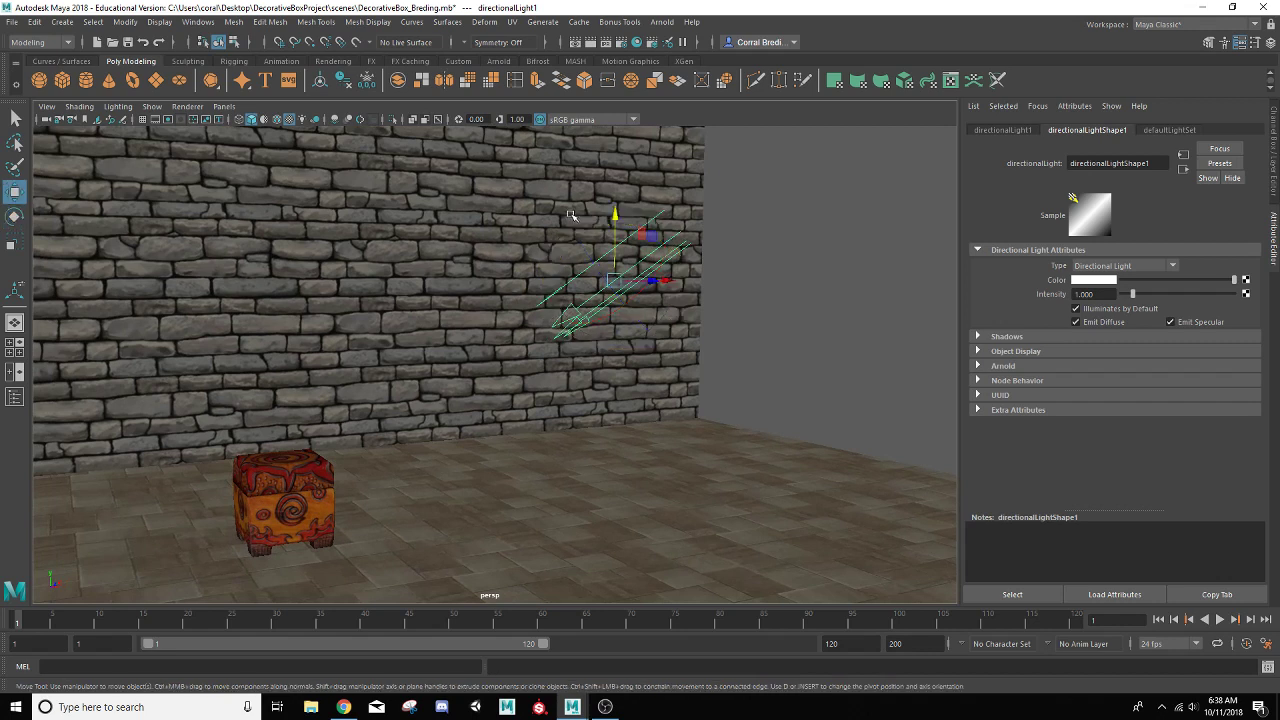
left_click_drag(613, 213, 613, 167)
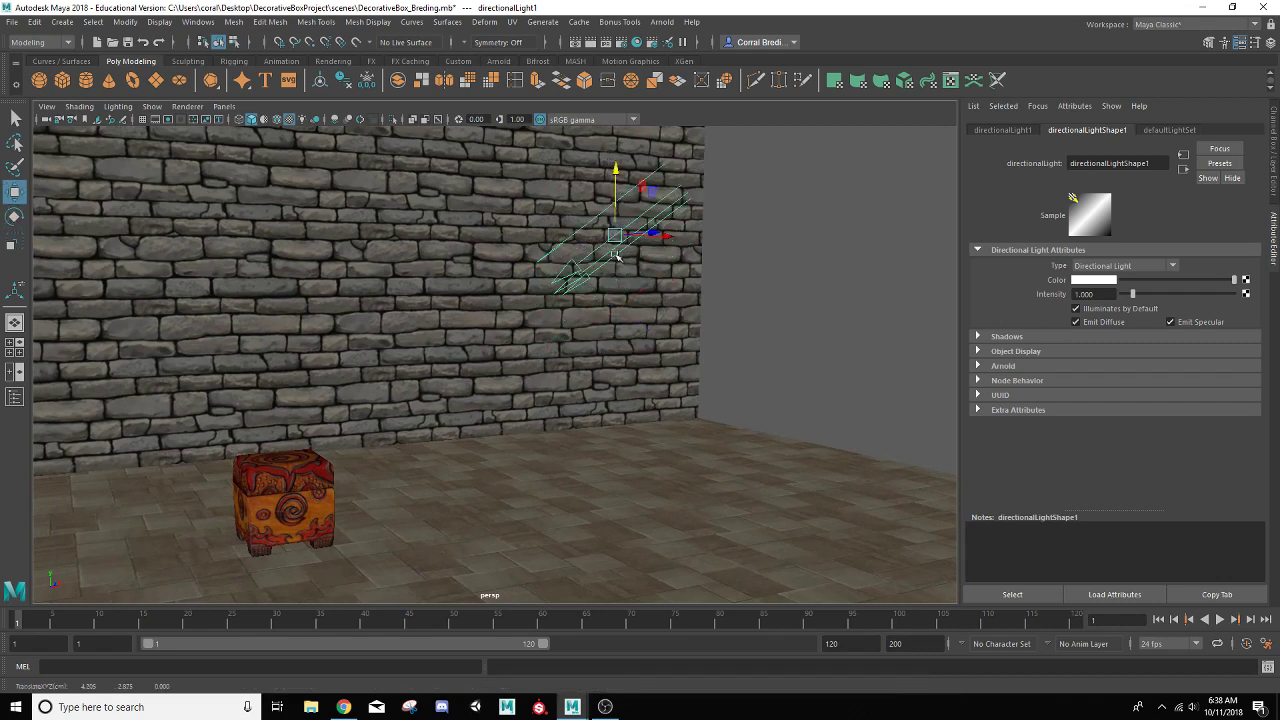
Bring the directional light forward from the wall and turn on all scene lights in the viewport
left_click_drag(520, 301, 308, 373, "alt")
left_click_drag(288, 328, 331, 292, "alt")
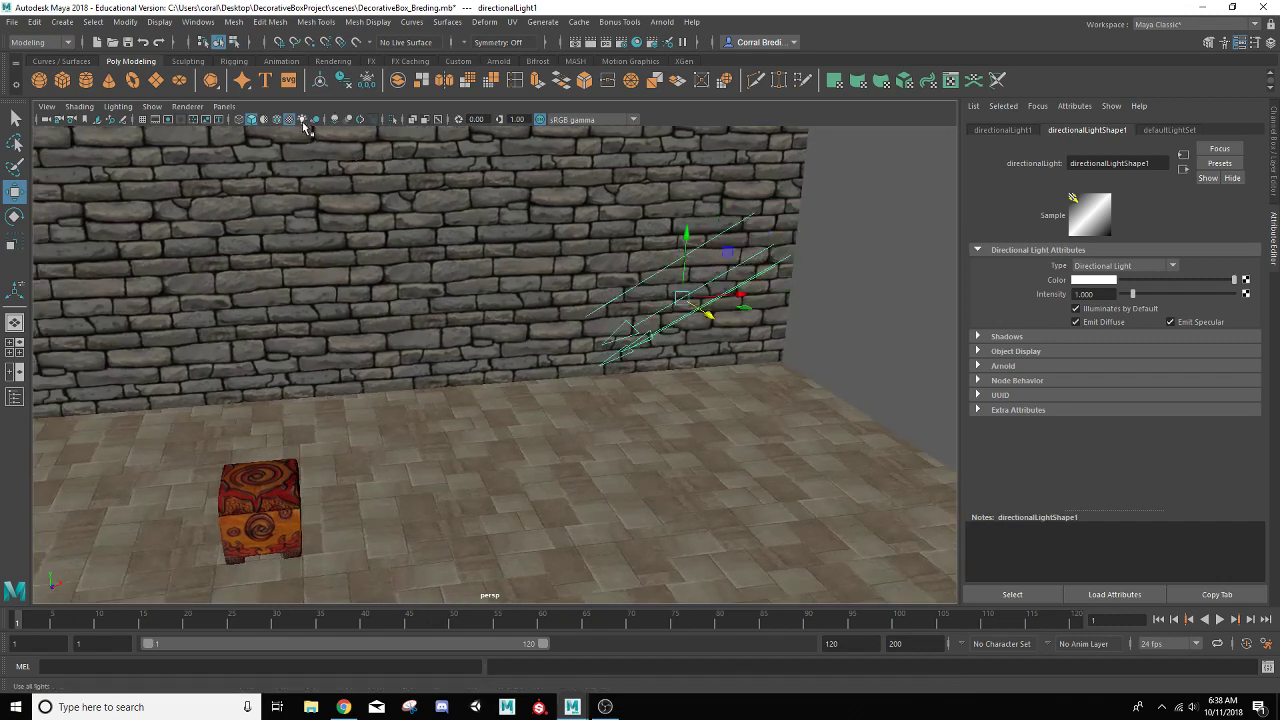
scroll(675, 333, "down", 3)
scroll(531, 319, "up", 2)
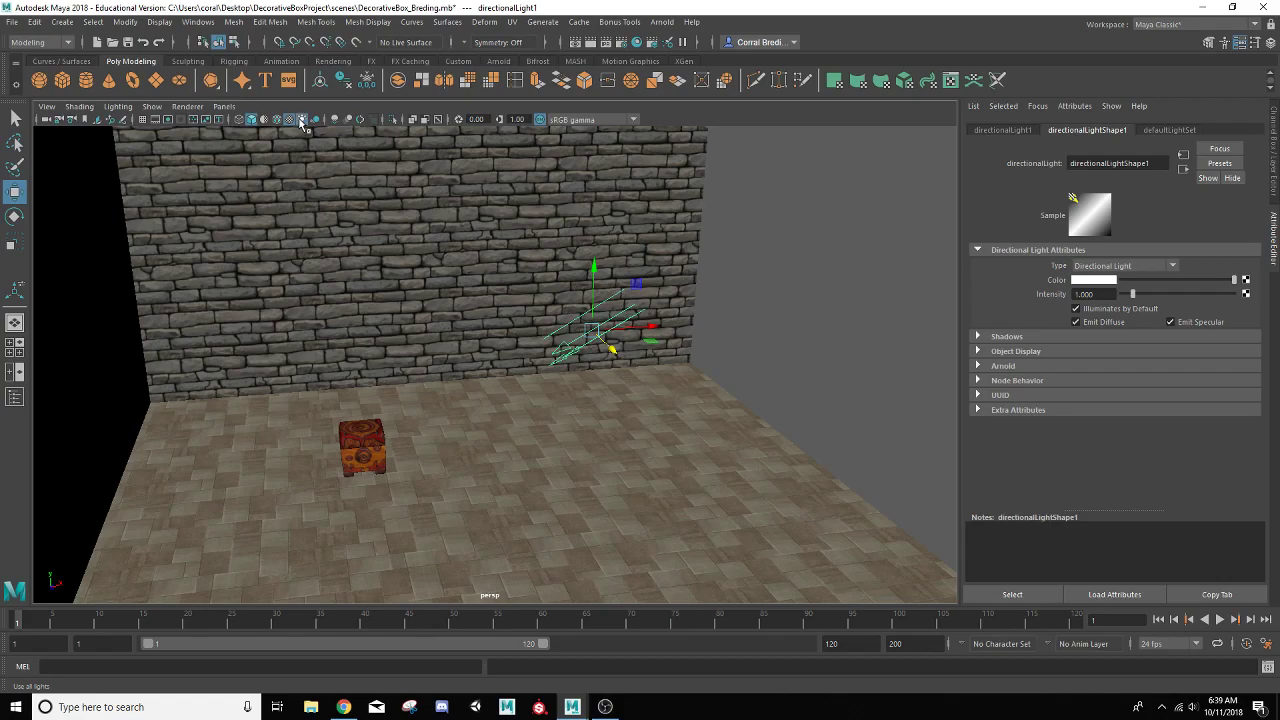
left_click_drag(305, 160, 452, 374, "alt")
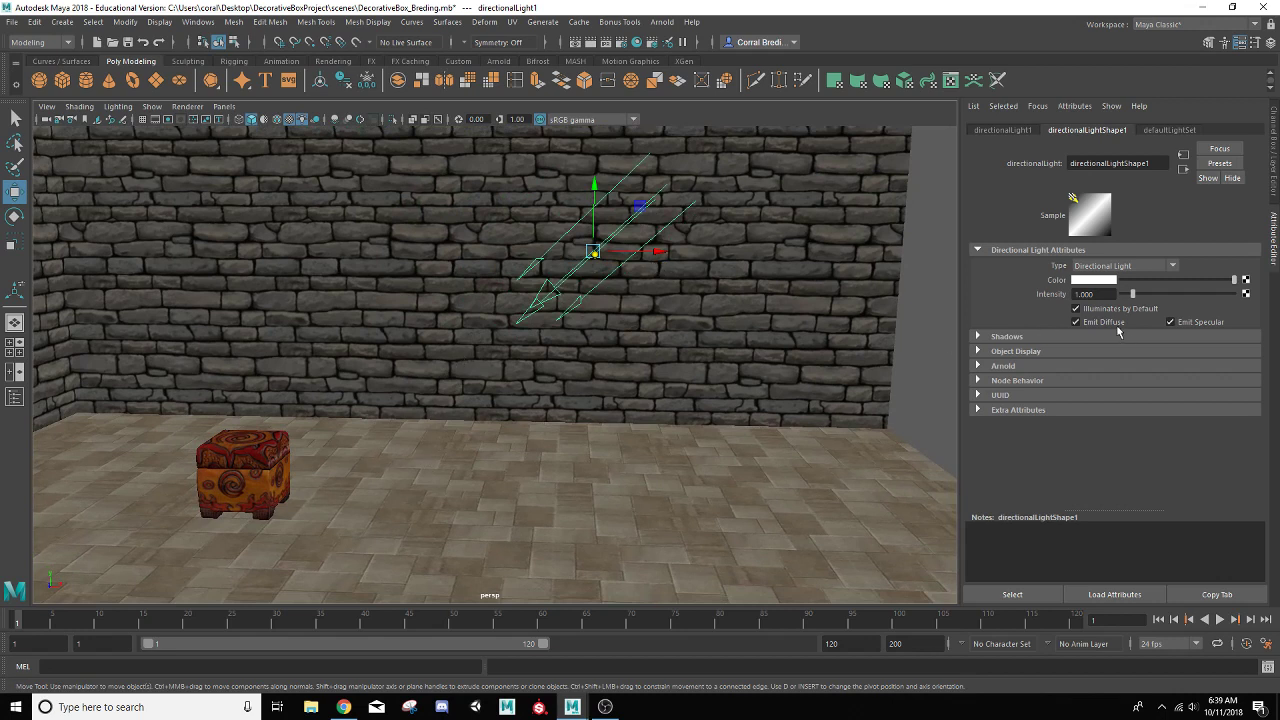
Set the directional light's intensity to 0.8
left_click_drag(1097, 294, 1063, 297)
type(".8")
key("Return")
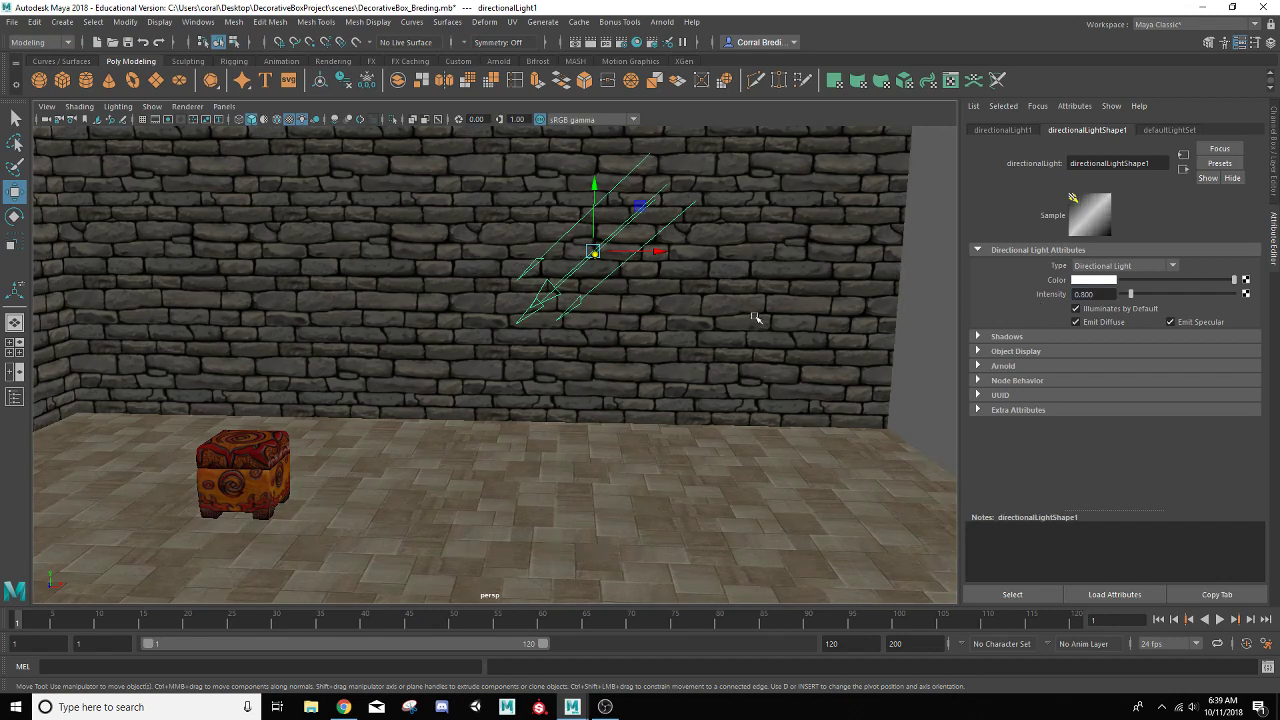
Turn off the viewport's view transform and rotate the directional light to a new angle toward the box
left_click(540, 120)
left_click_drag(381, 362, 490, 330, "alt")
key("e")
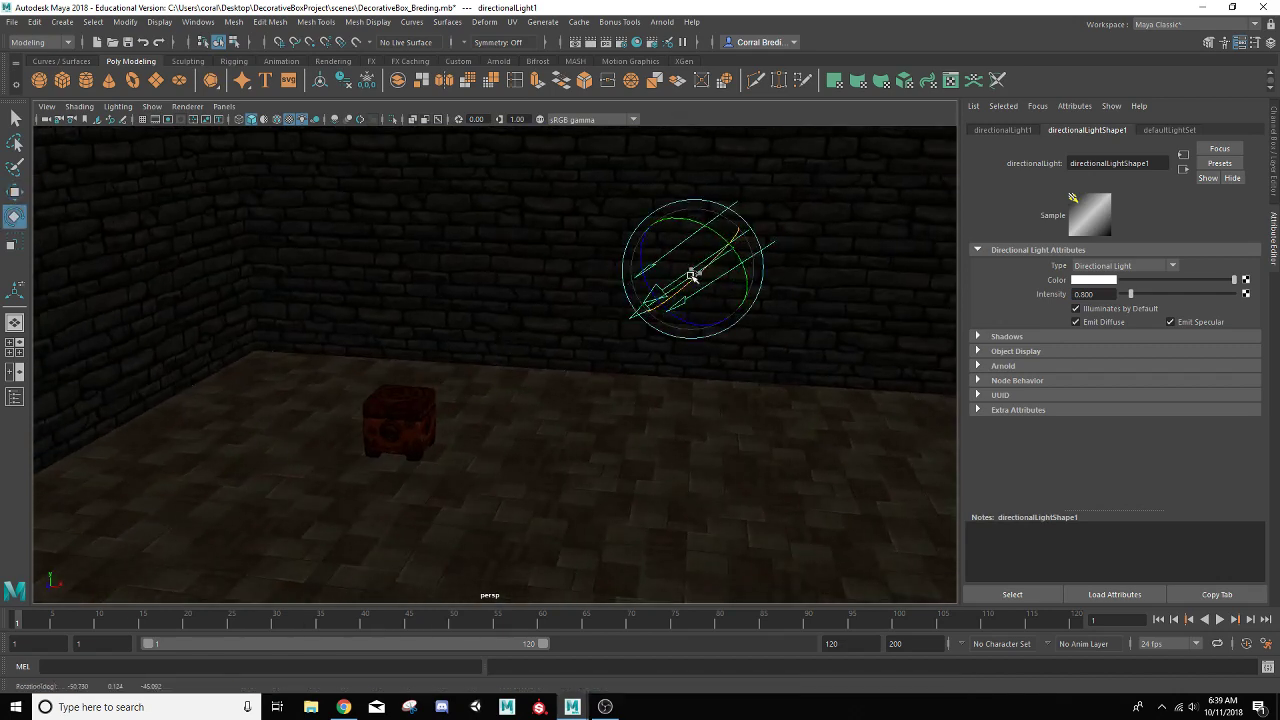
left_click_drag(695, 274, 638, 254)
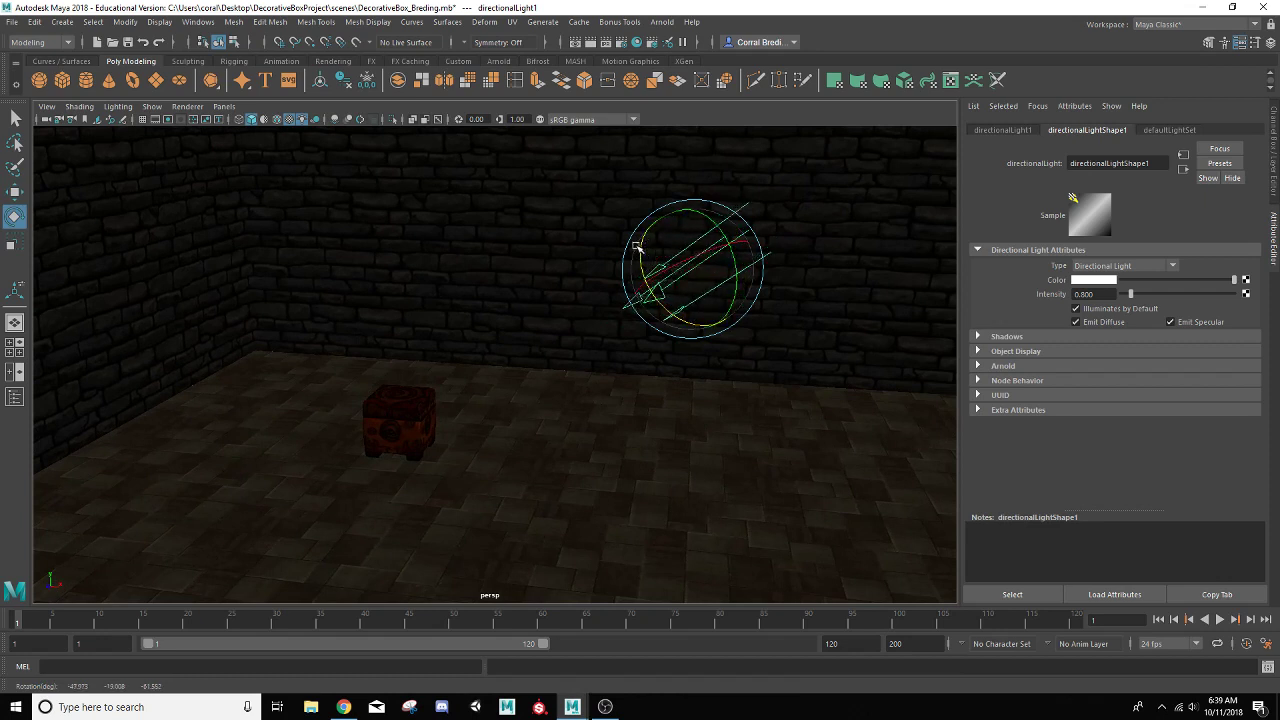
Move the directional light closer to the box, adjust its tilt, and check the lighting on the box
key("w")
left_click_drag(748, 272, 605, 295)
key("e")
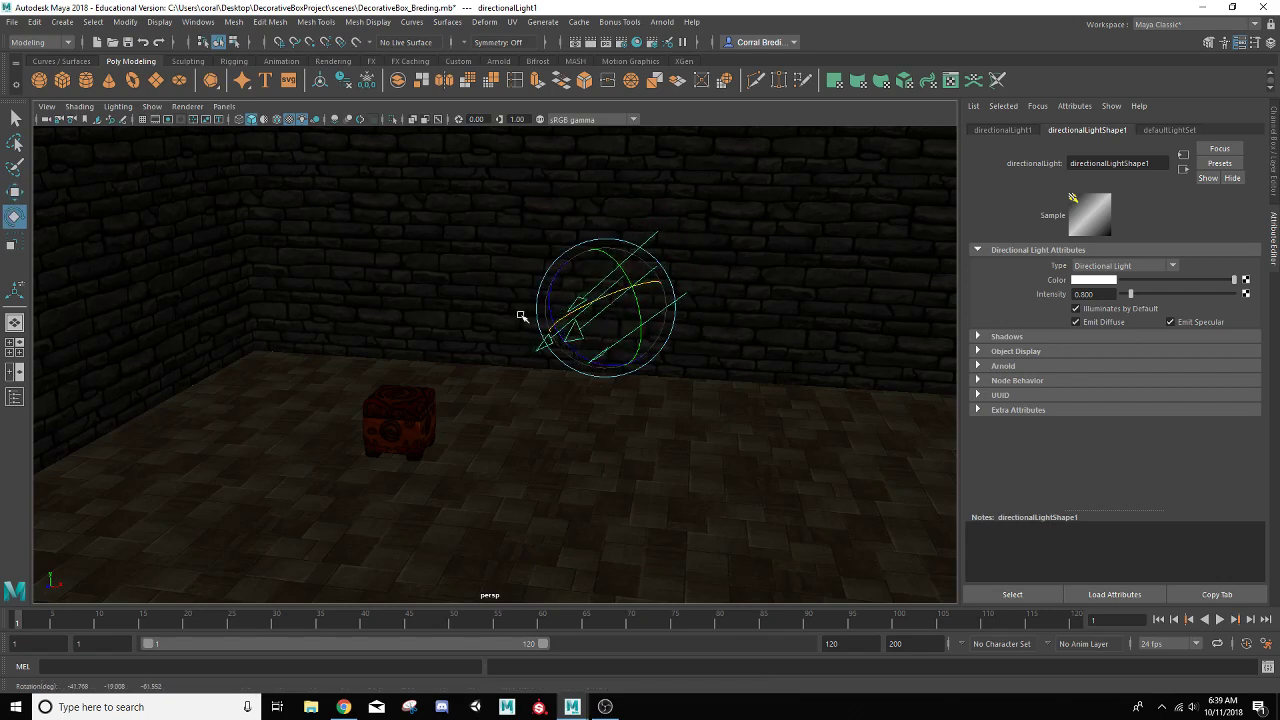
left_click_drag(523, 317, 543, 300, "alt")
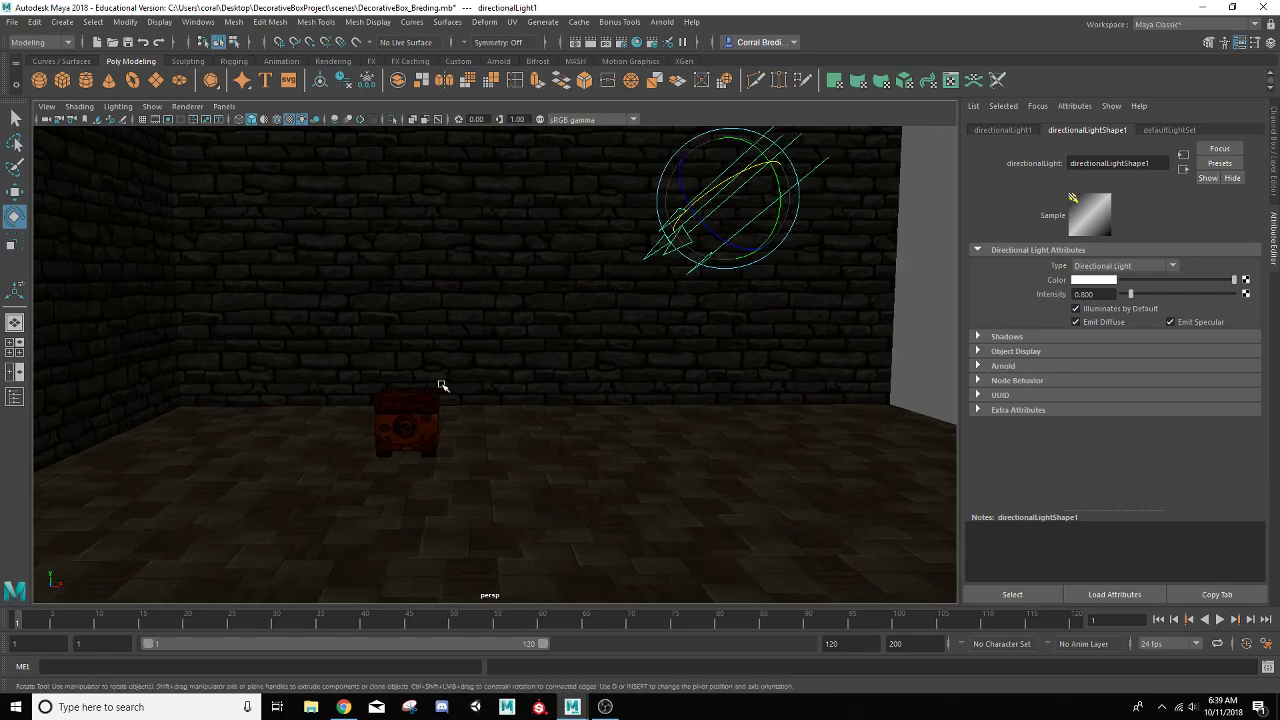
scroll(442, 385, "up", 3)
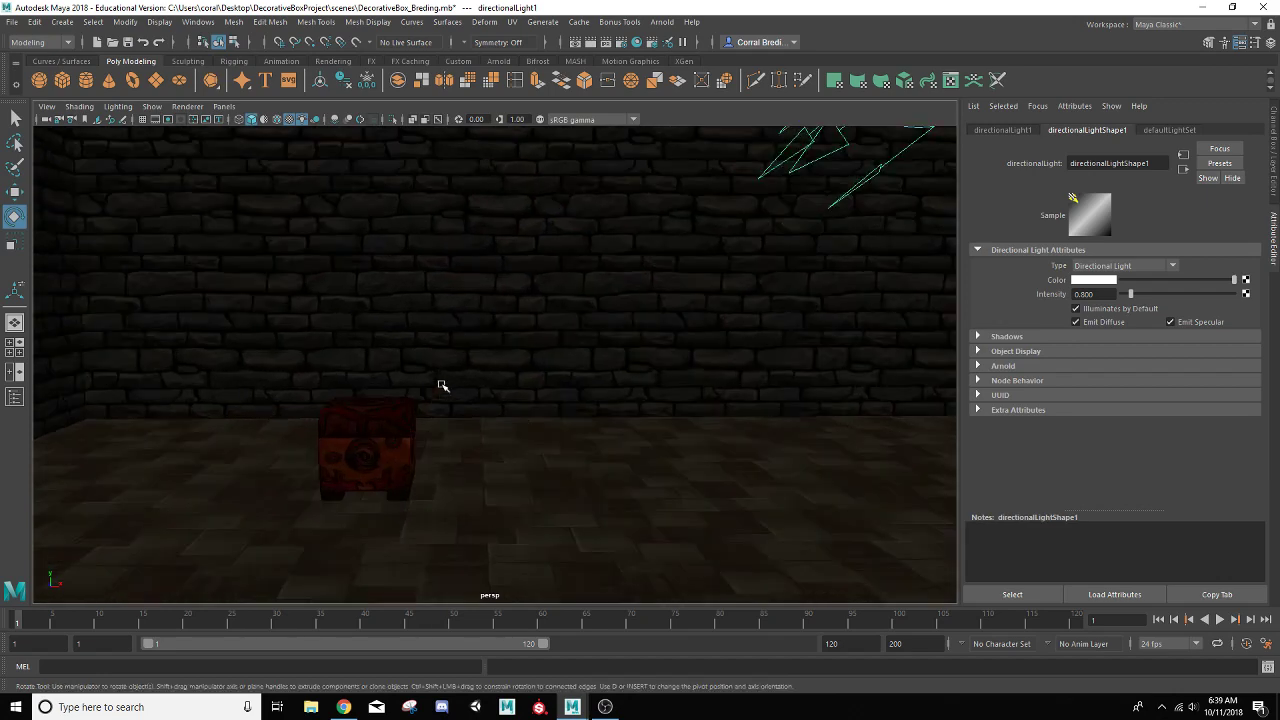
left_click_drag(376, 424, 415, 427, "alt")
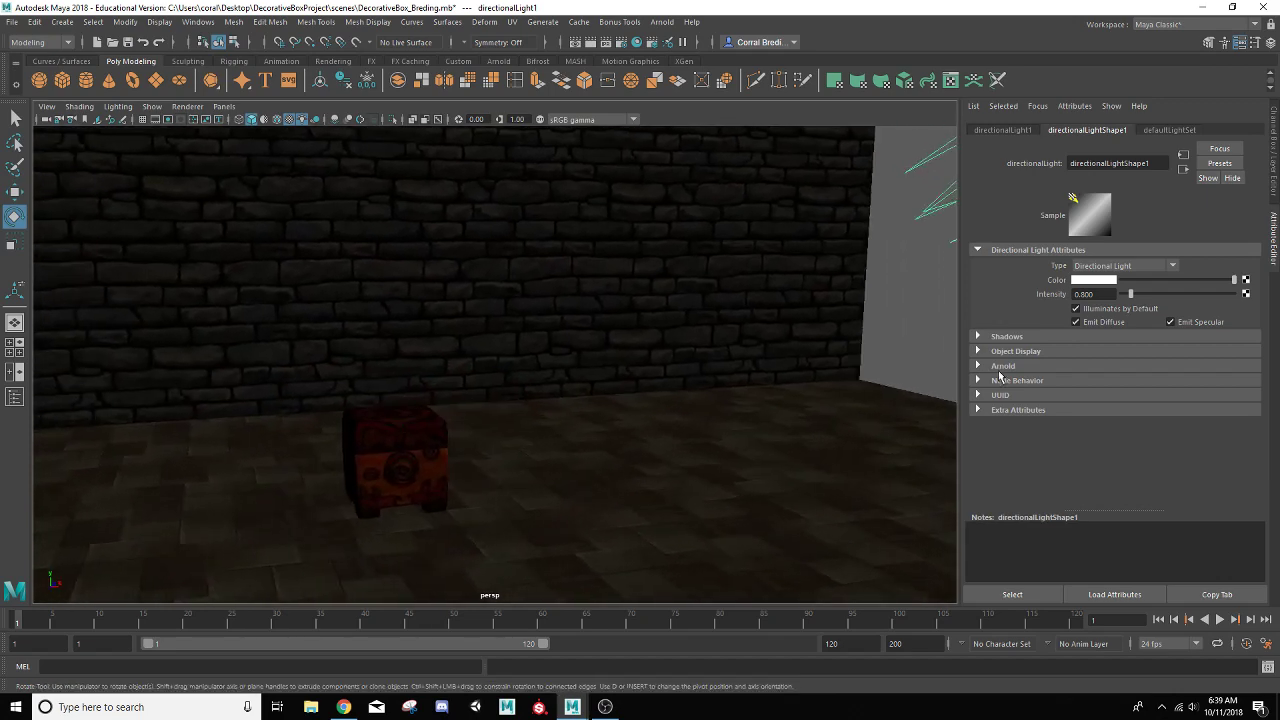
Set the directional light's intensity to 0.9 and check its effect on the box and walls
left_click(1084, 294)
type("0.9")
key("Return")
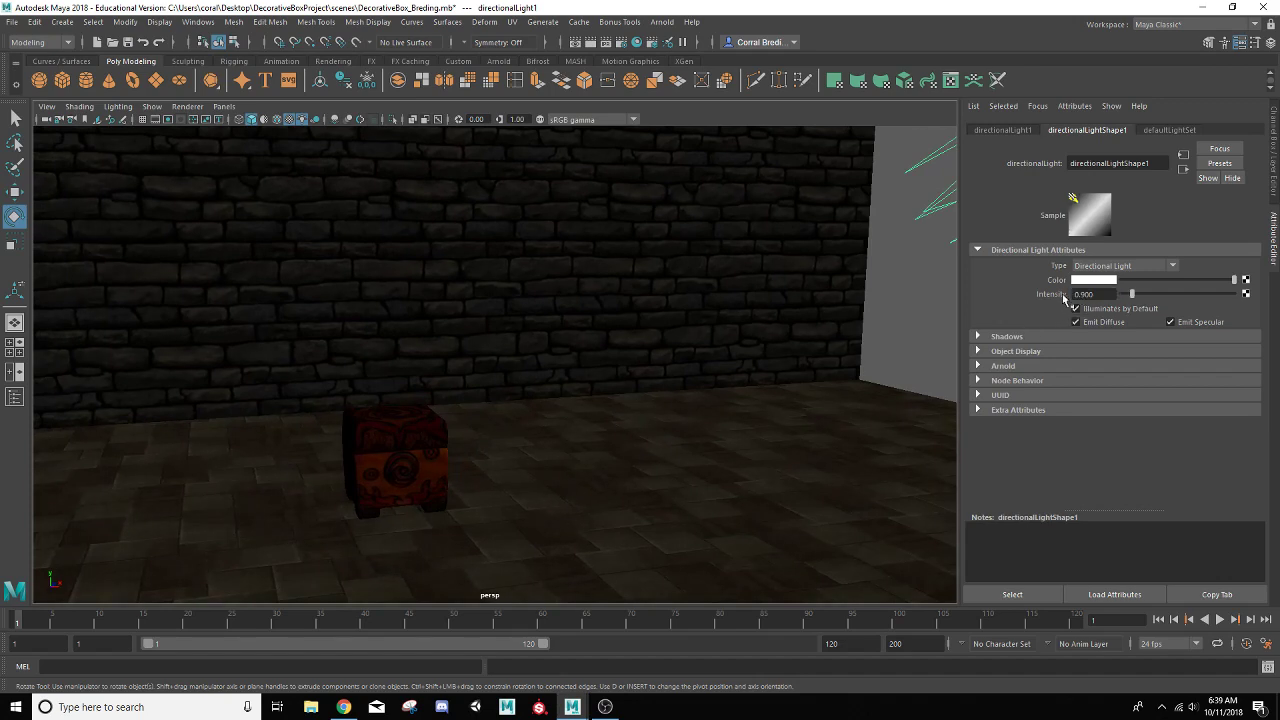
scroll(710, 336, "down", 3)
scroll(703, 337, "up", 2)
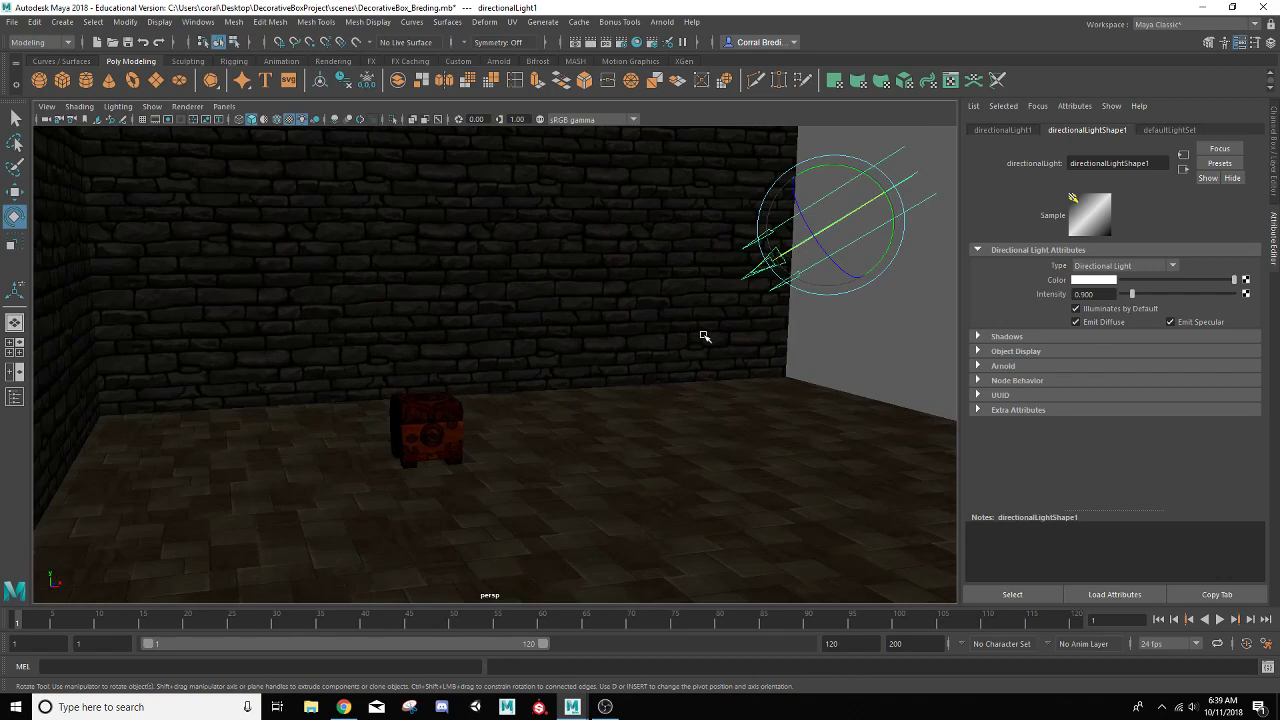
scroll(420, 387, "up", 2)
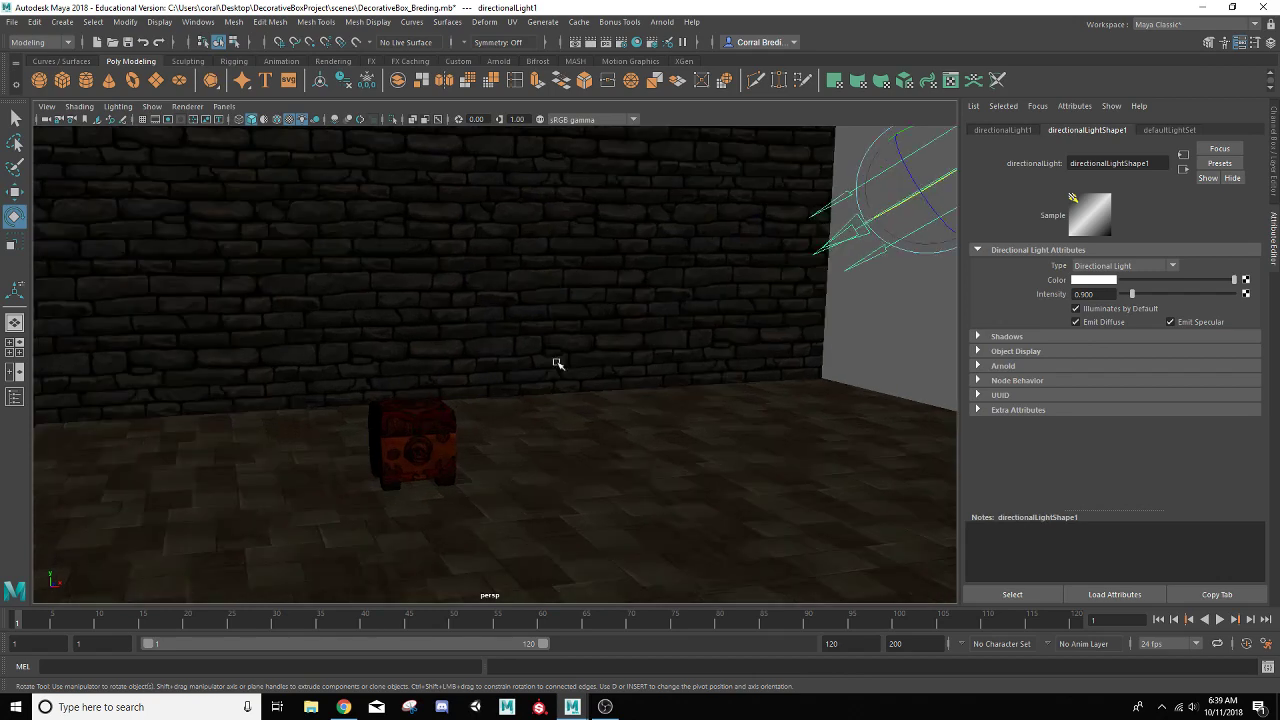
Set the directional light's intensity to 1 and view the box from the front
double_click(1090, 294)
type("1")
key("Return")
left_click_drag(514, 428, 570, 426, "alt")
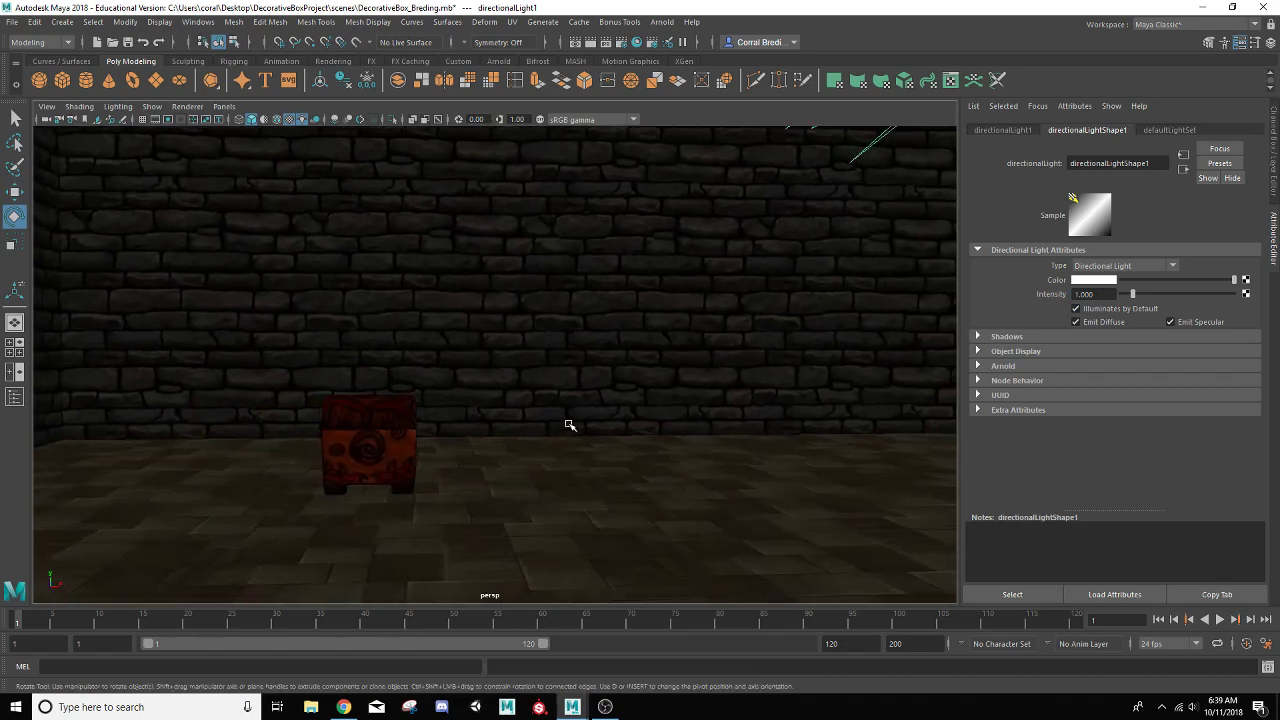
Check the render stats of the ground and box meshes, and turn off casting and receiving shadows for the walls mesh
left_click(325, 517)
scroll(325, 517, "down", 3)
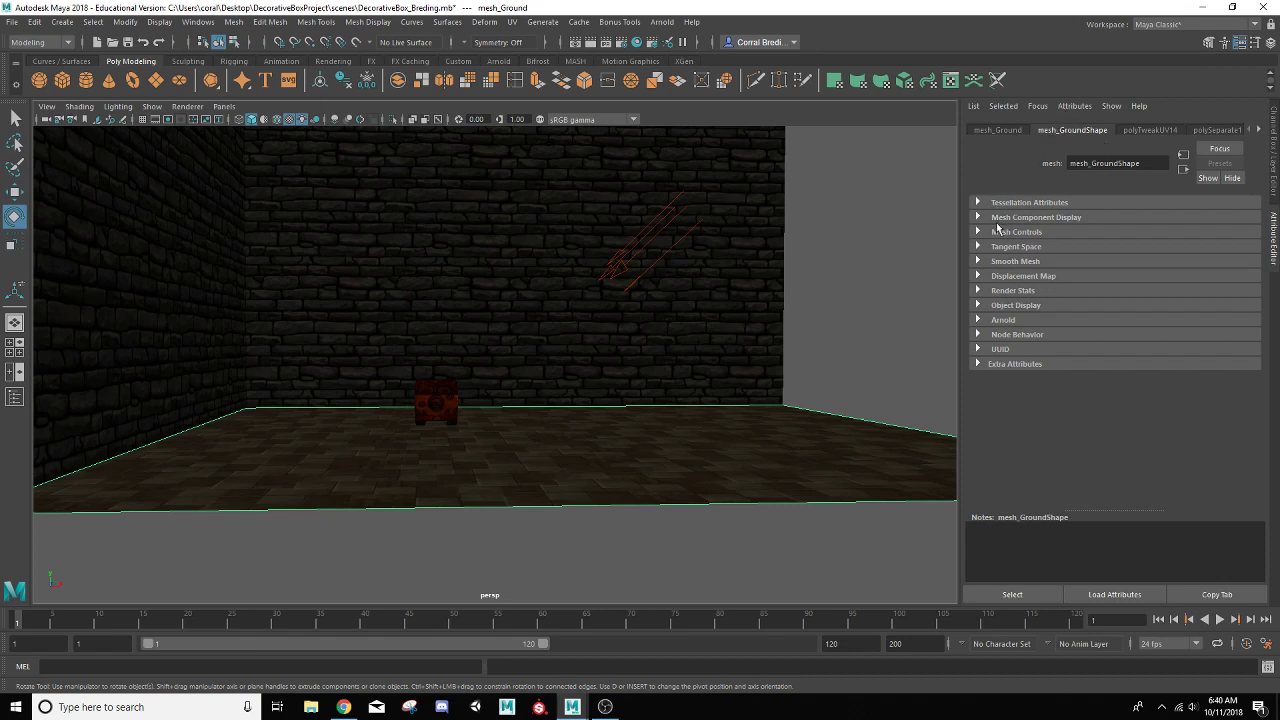
left_click(978, 291)
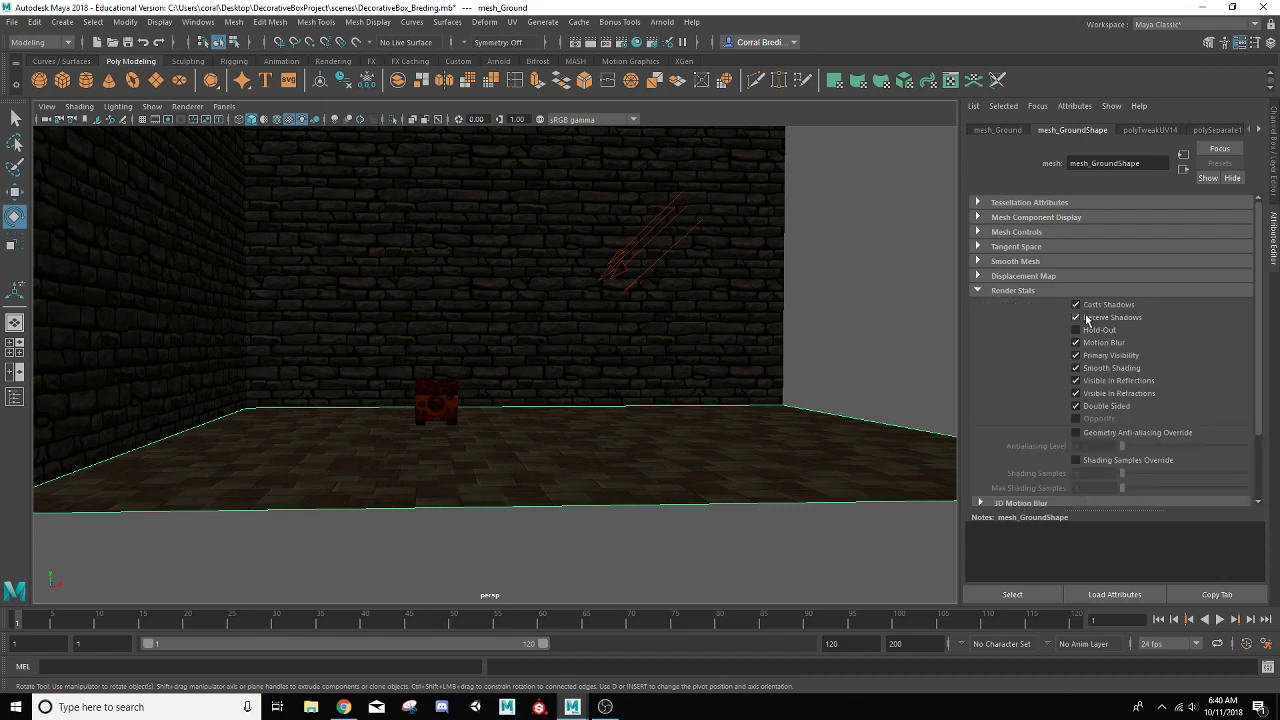
left_click(446, 391)
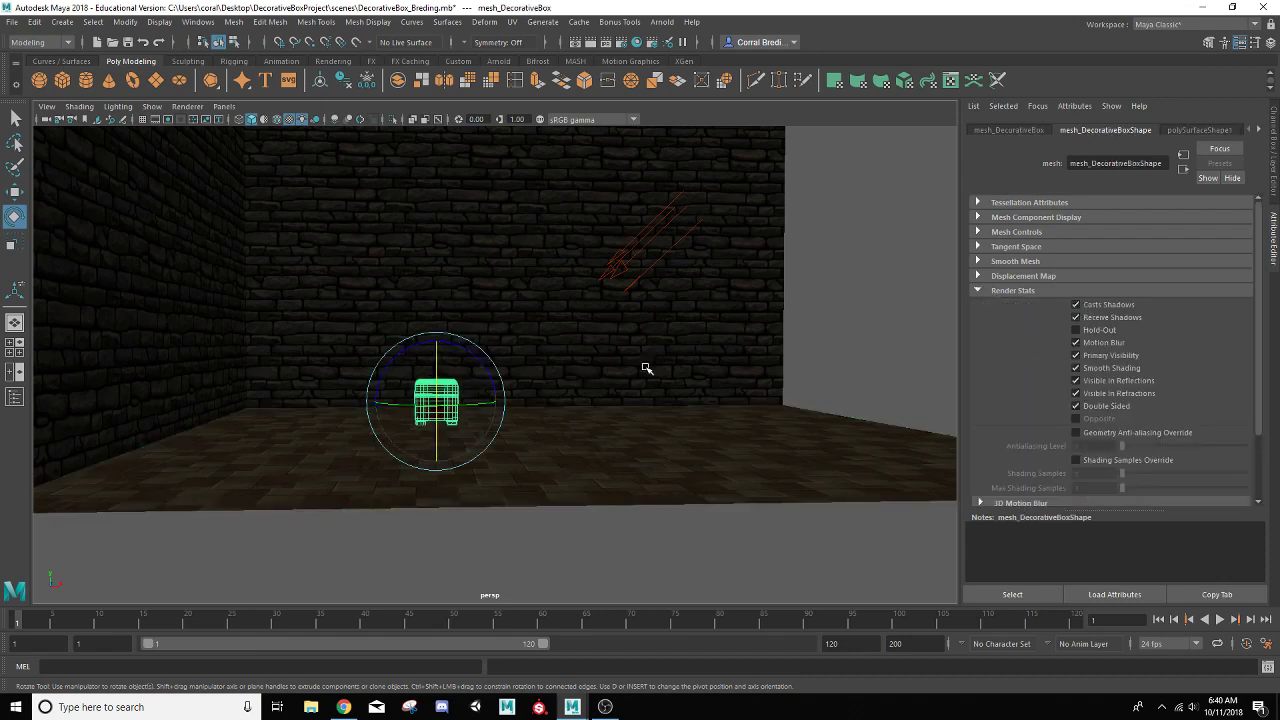
left_click(350, 262)
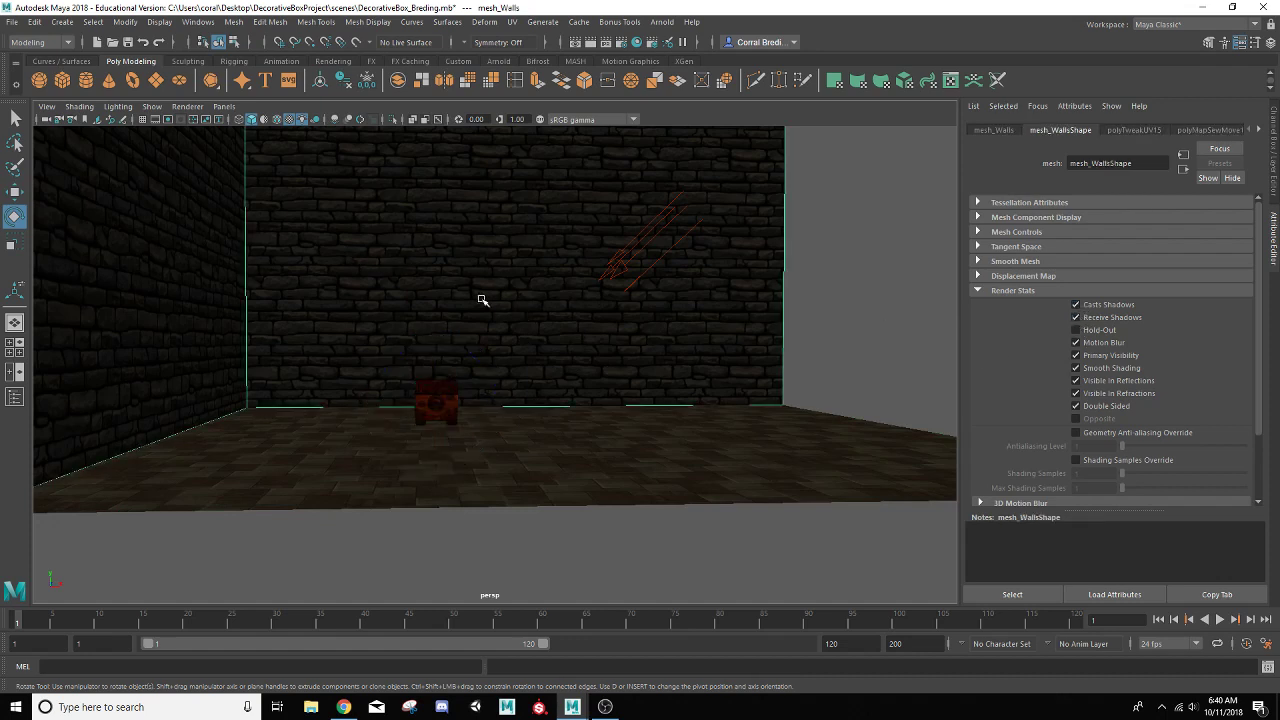
left_click(1077, 306)
left_click(1077, 318)
scroll(429, 266, "up", 3)
left_click_drag(406, 283, 446, 297, "alt")
left_click_drag(469, 489, 463, 471, "alt")
scroll(465, 460, "down", 3)
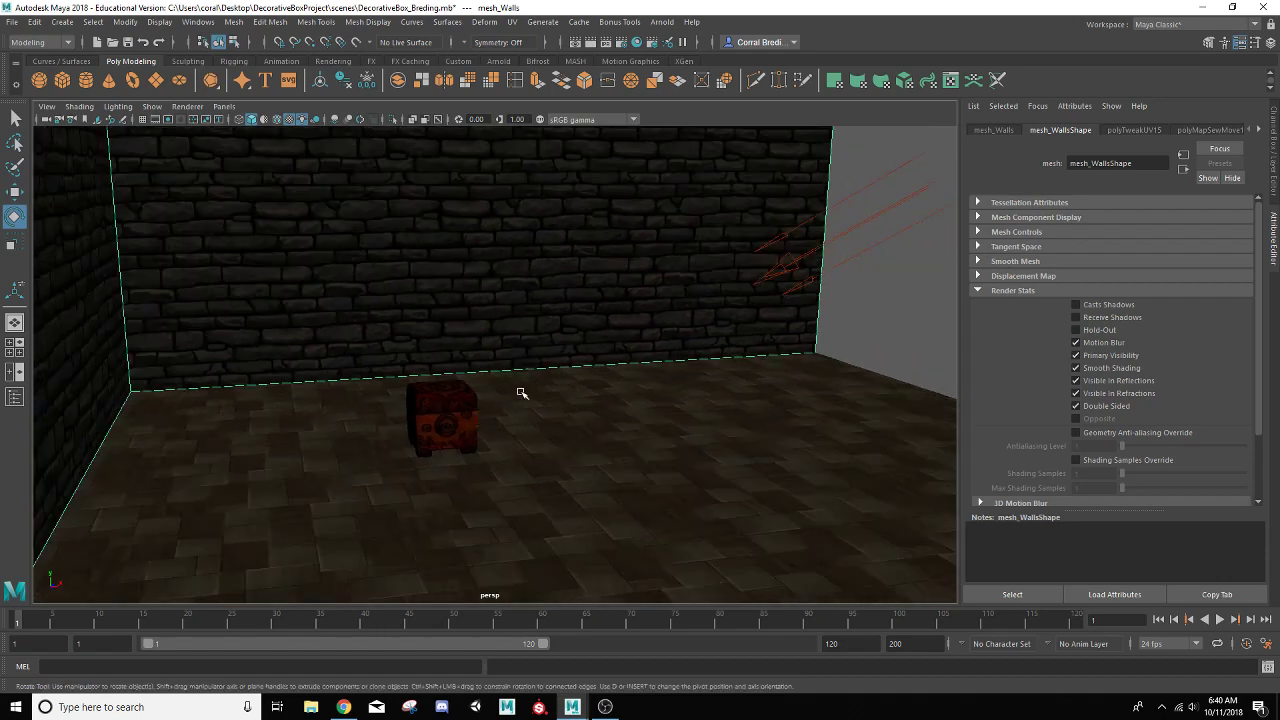
Enable ray trace shadows on the directional light, display shadows in the viewport, and check the shadow the box casts
left_click(843, 236)
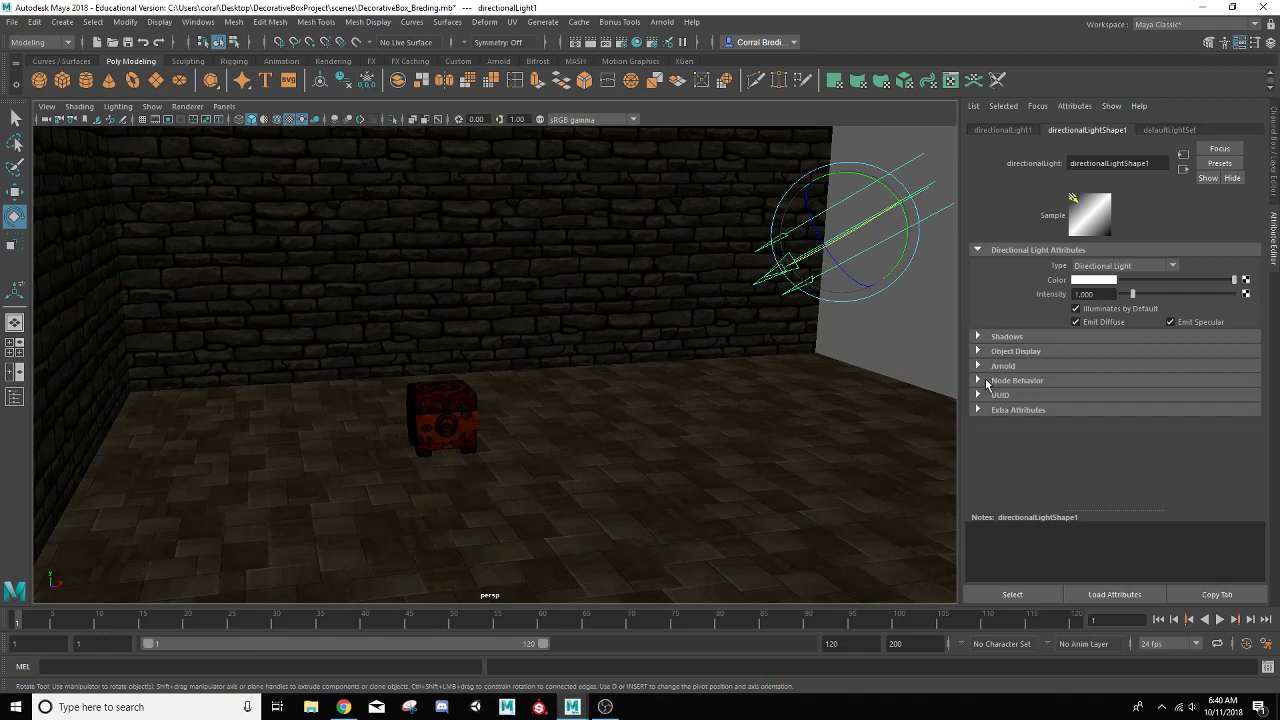
left_click(978, 337)
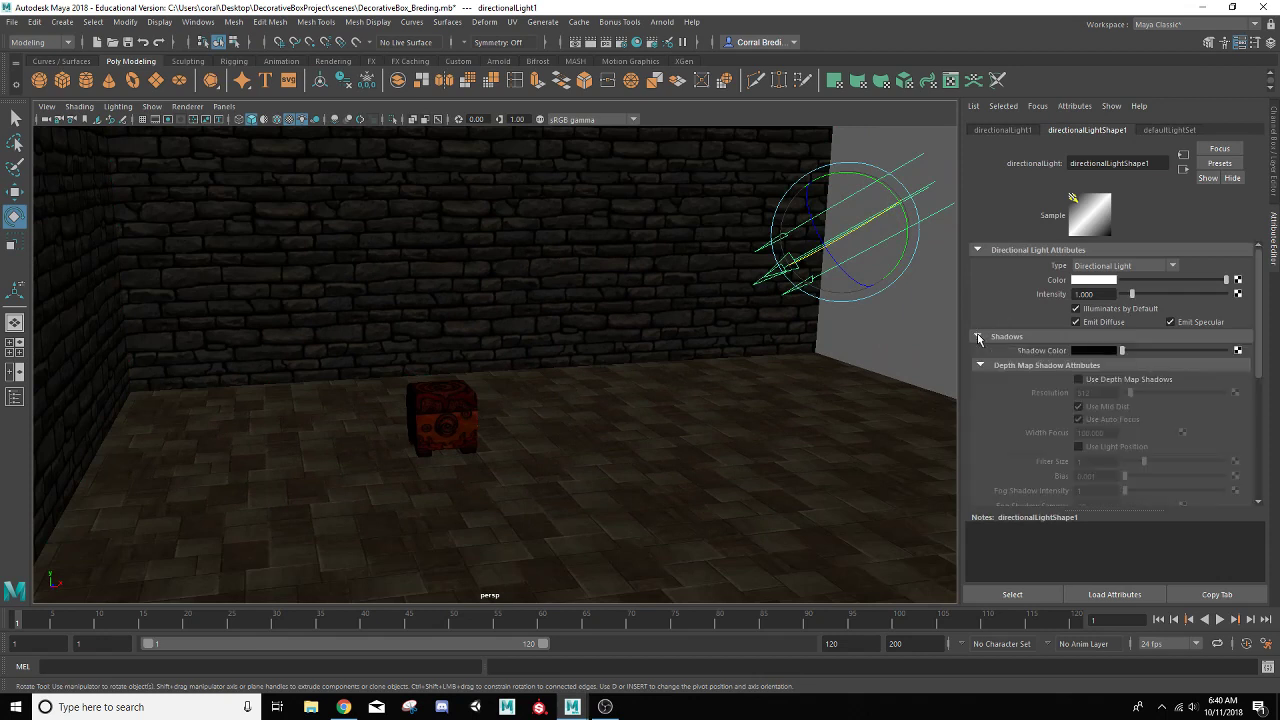
scroll(1057, 437, "down", 5)
left_click(1078, 421)
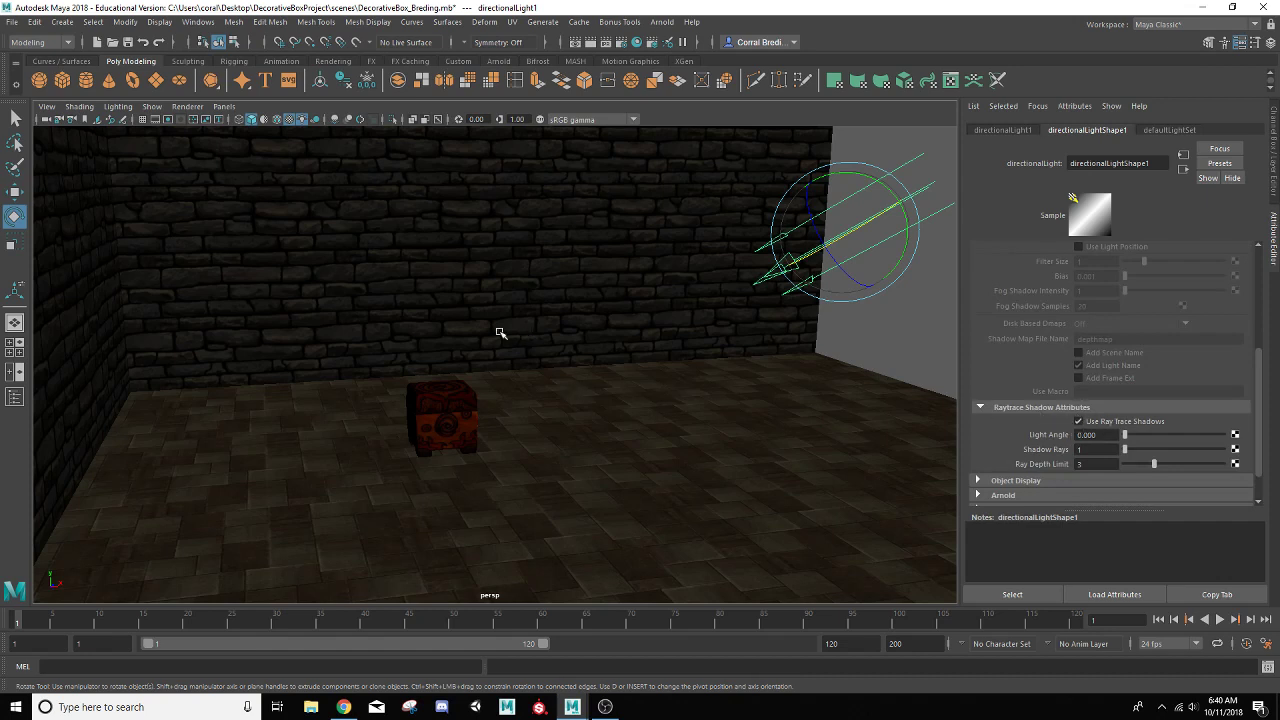
left_click(316, 120)
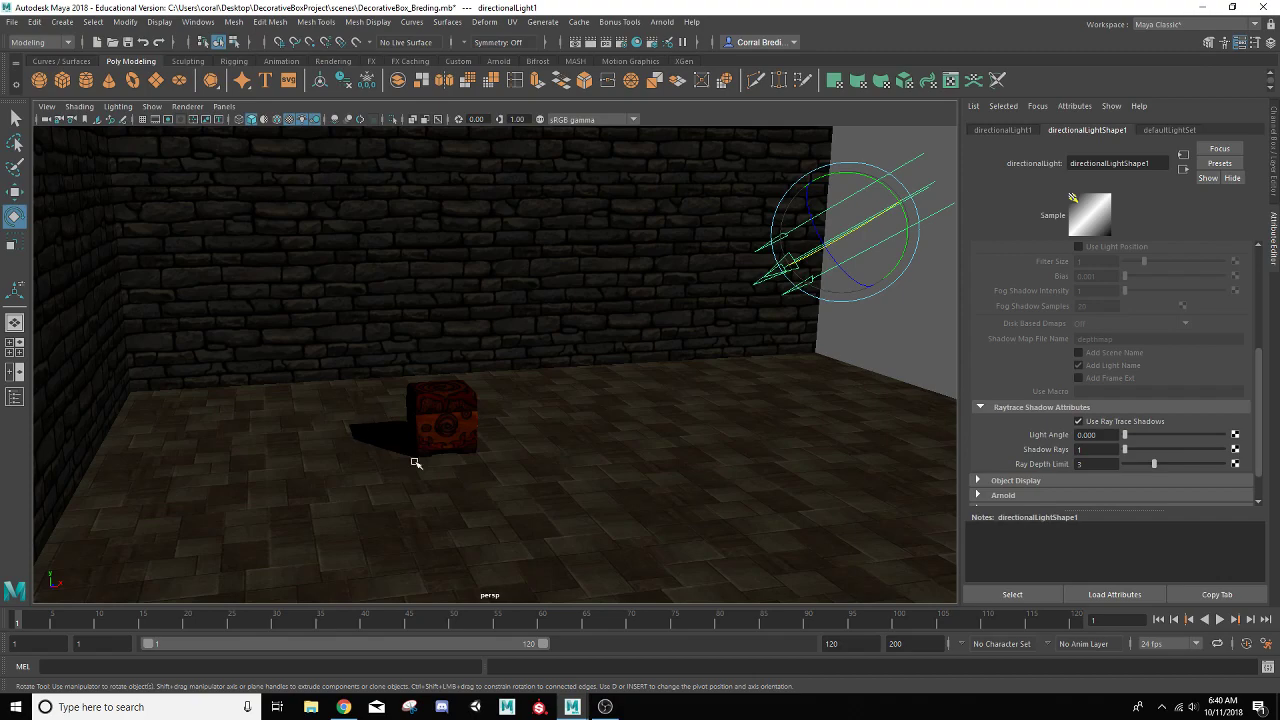
scroll(423, 429, "down", 3)
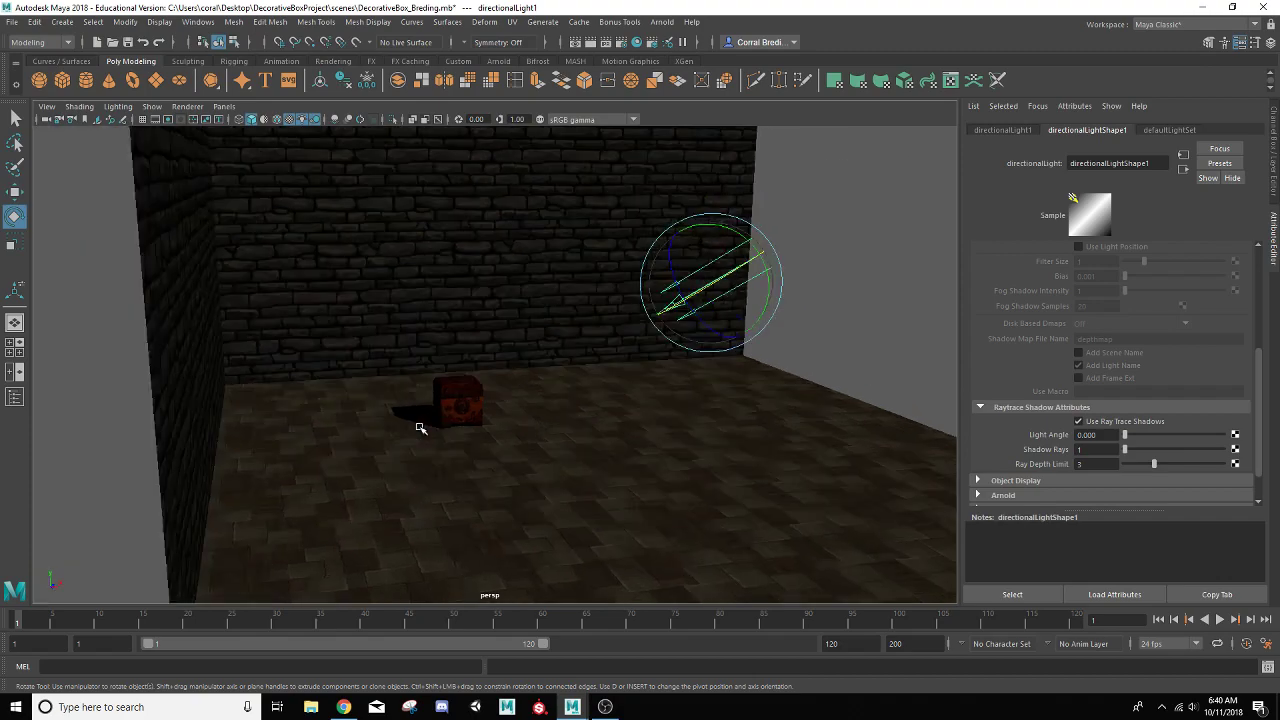
left_click_drag(511, 426, 485, 441, "alt")
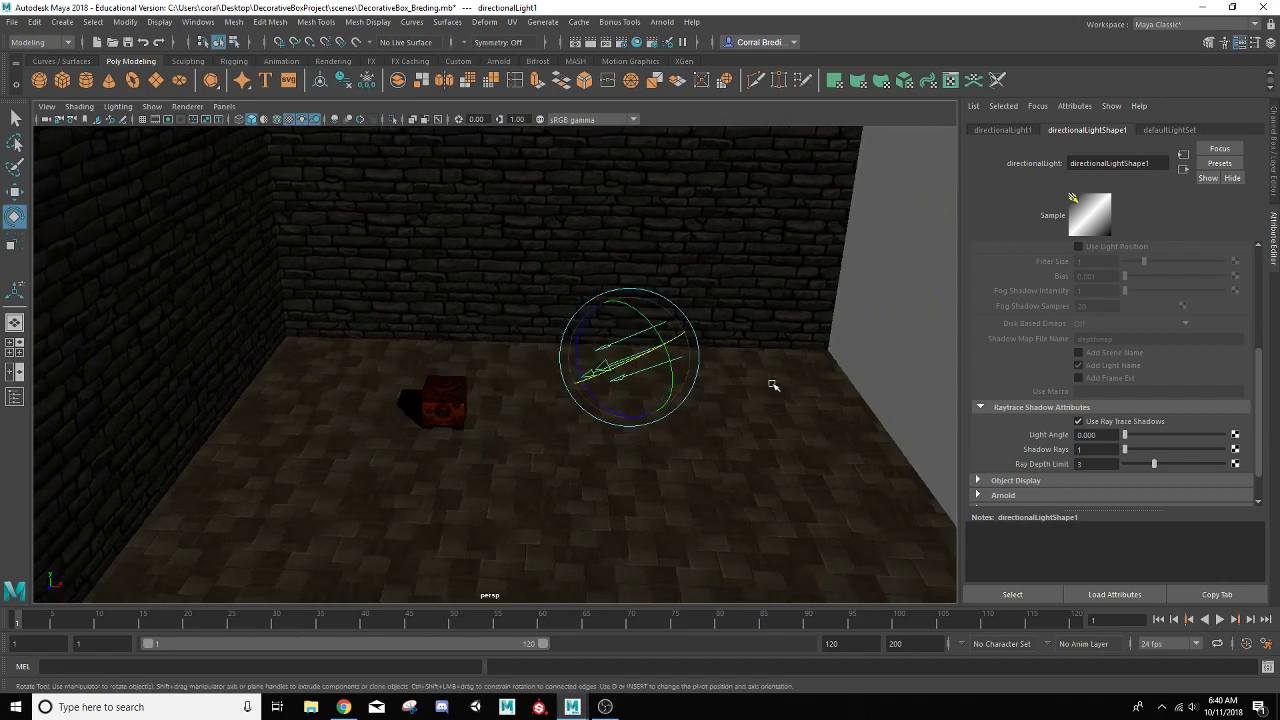
left_click(856, 349)
left_click(631, 356)
mouse_move(572, 362)
left_mouse_down("alt")
mouse_move(537, 380)
mouse_move(576, 372)
left_mouse_up("alt")
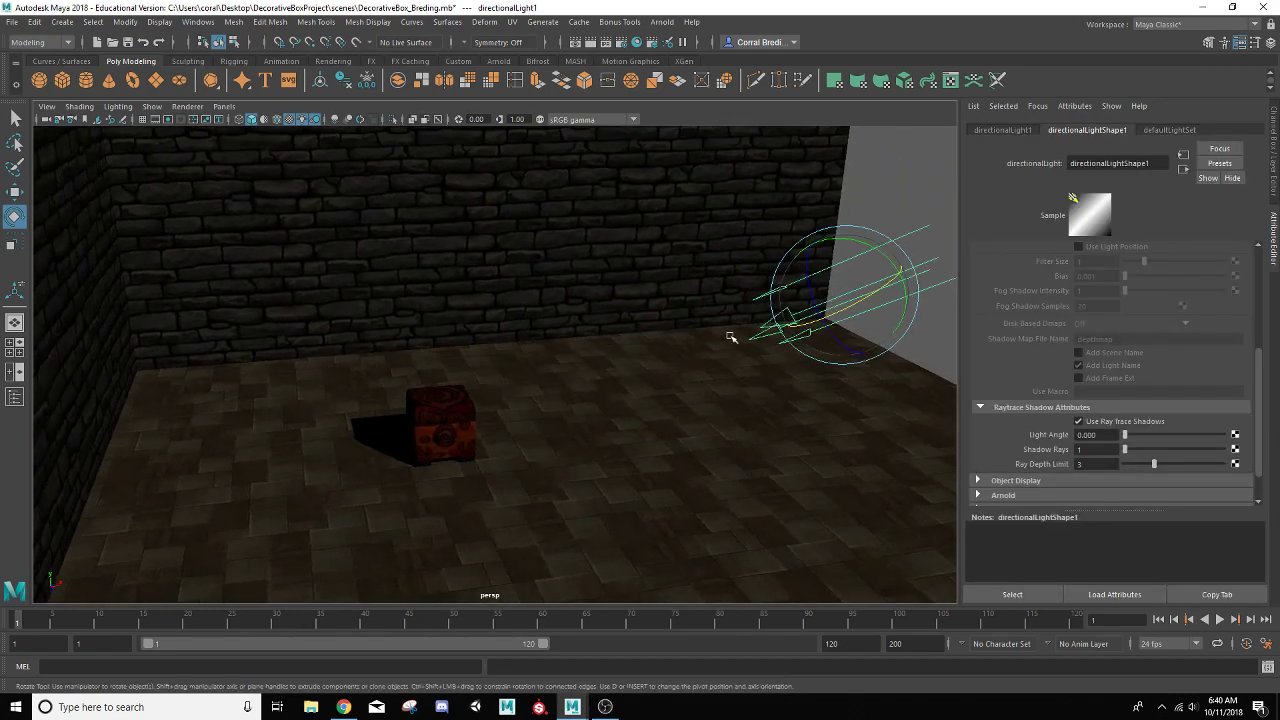
Rename the directional light to Main_directionalLight1
left_click(1272, 150)
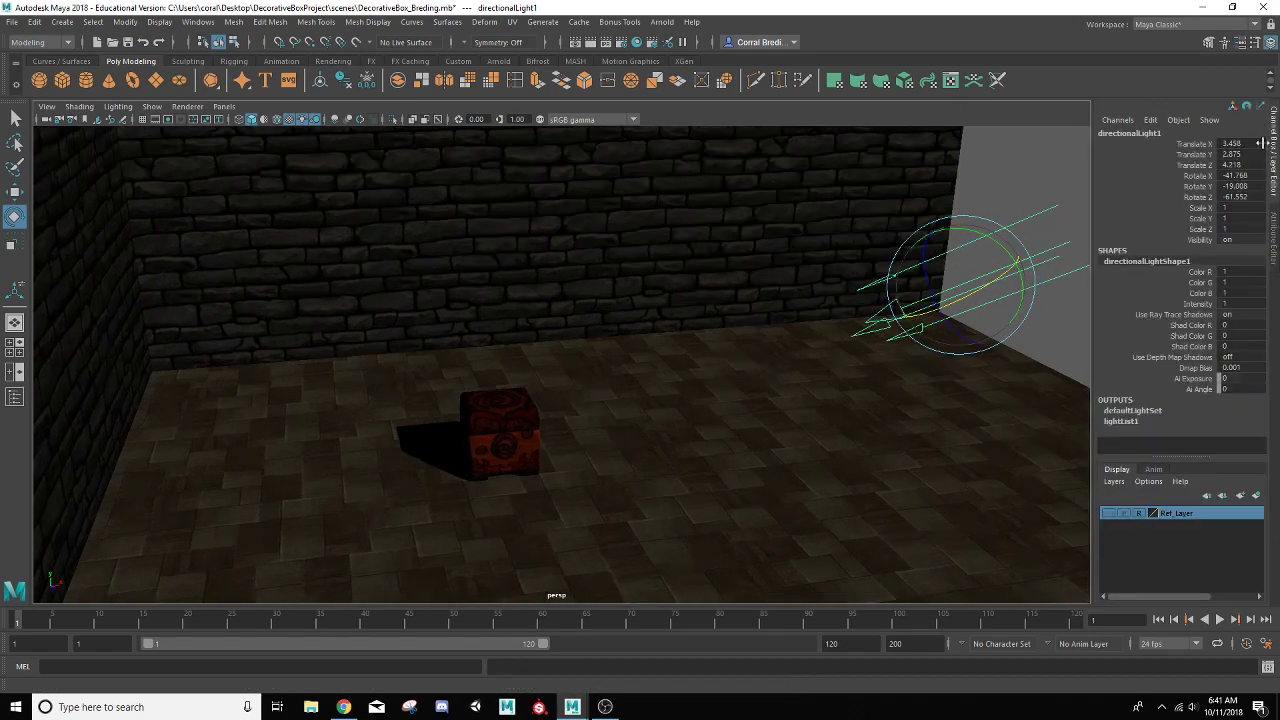
left_click(1101, 134)
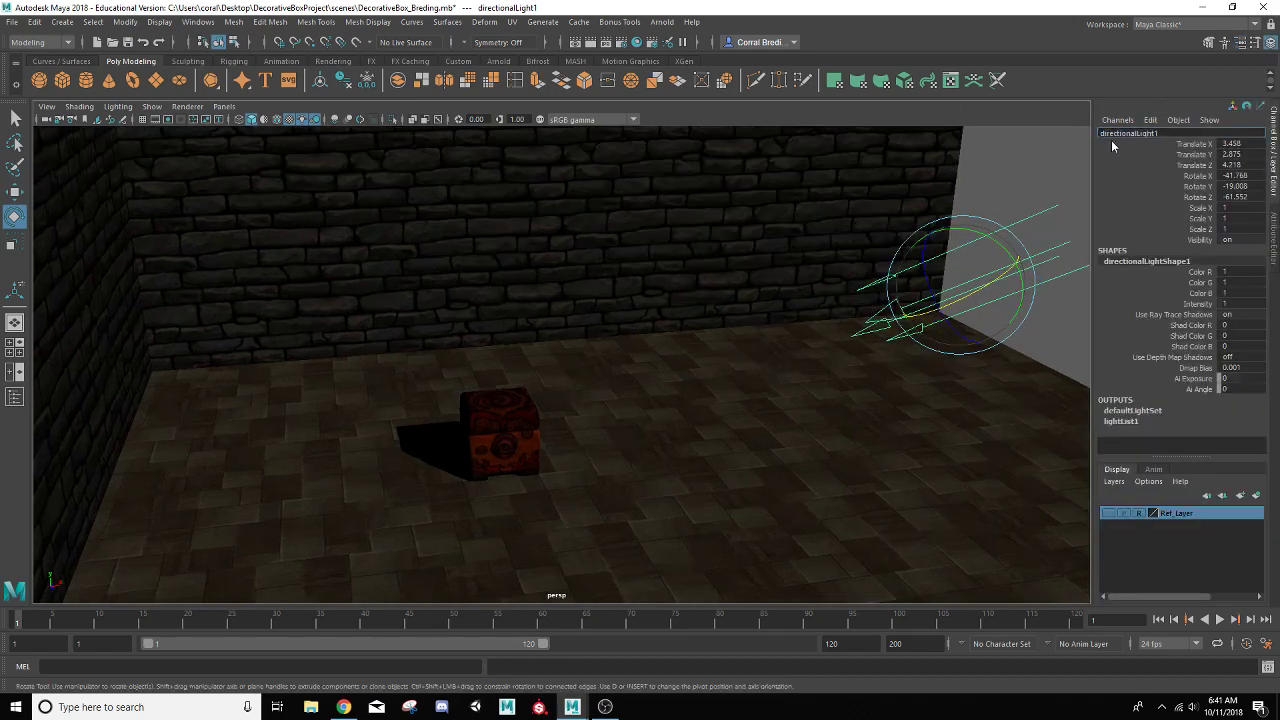
type("Main_")
key("Return")
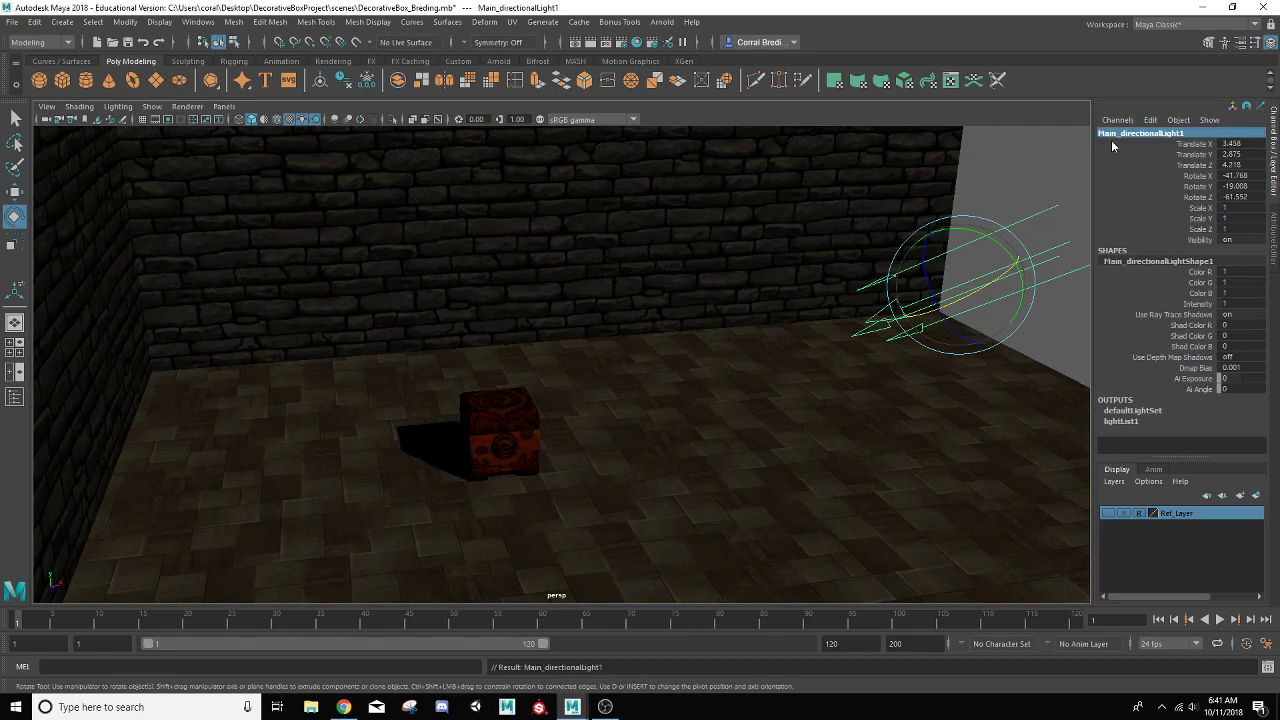
Duplicate the main directional light and move the copy along X to about -1.113, on the opposite side of the box
key("ctrl+d")
key("w")
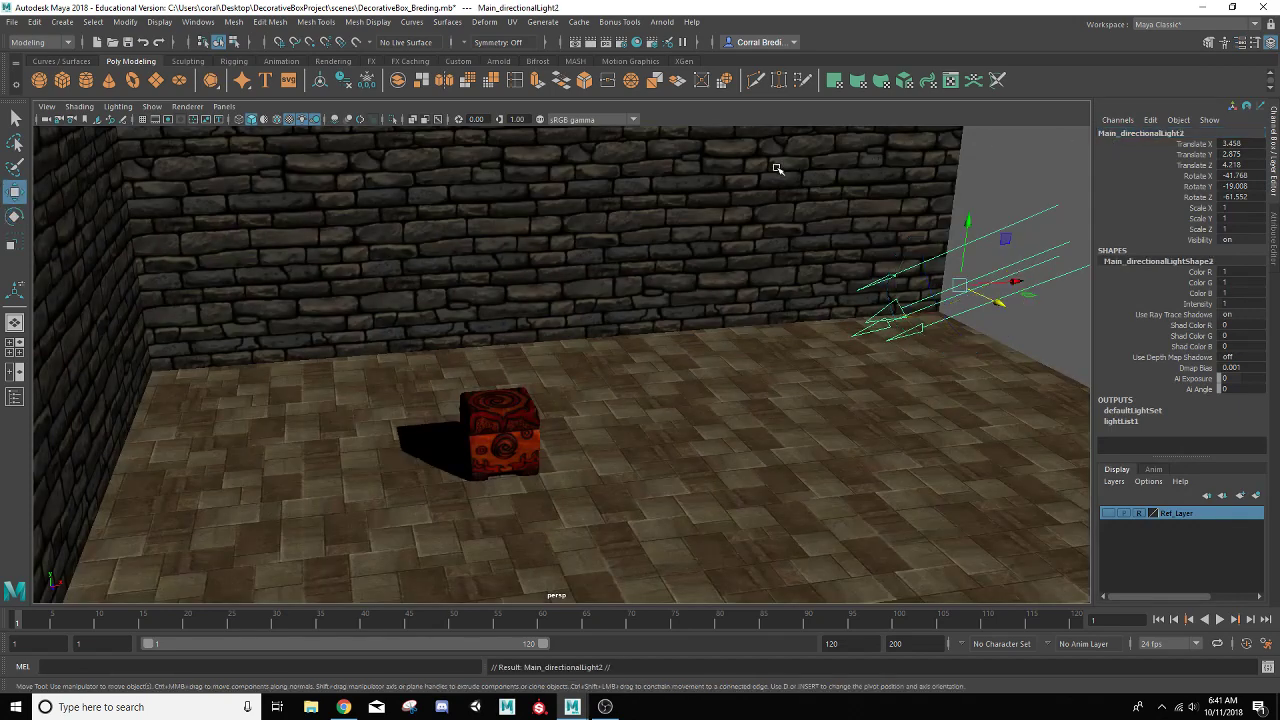
left_click_drag(1020, 288, 512, 296)
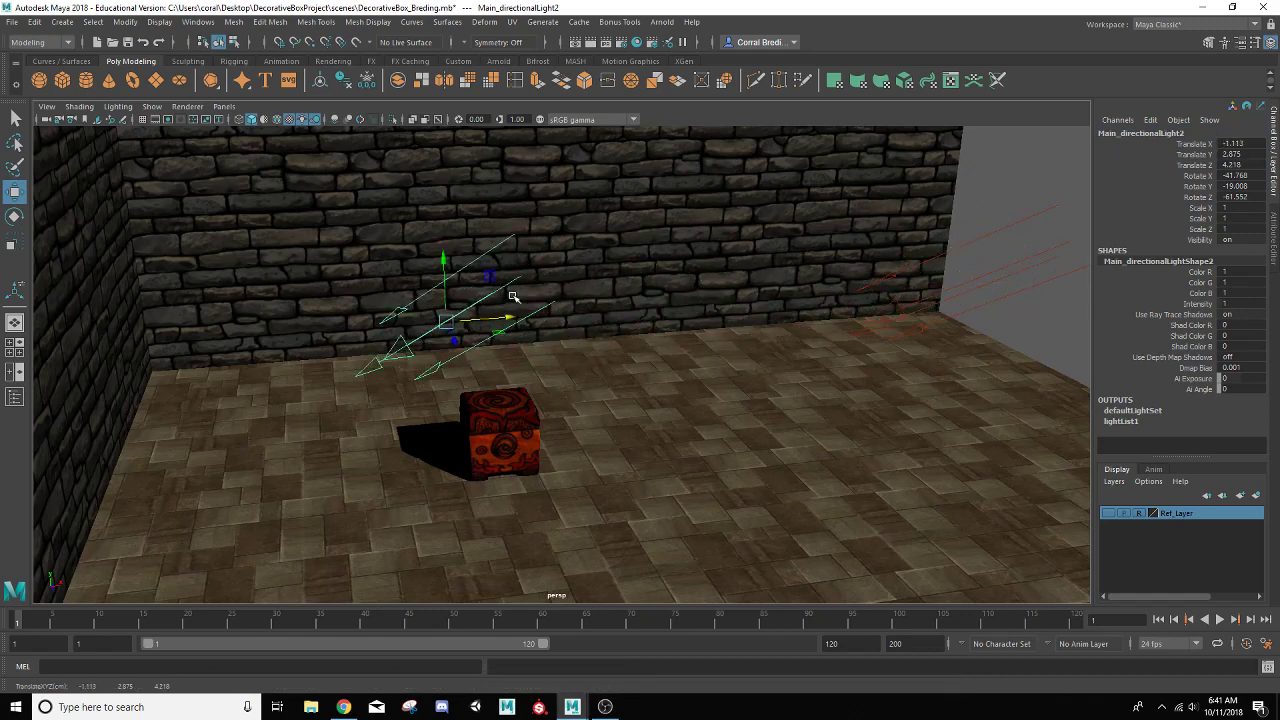
Rotate the duplicated light toward the box from the opposite side, to about 29.3, -21.9, -111.2 degrees
key("e")
left_click_drag(446, 320, 397, 333)
left_click_drag(444, 274, 456, 328)
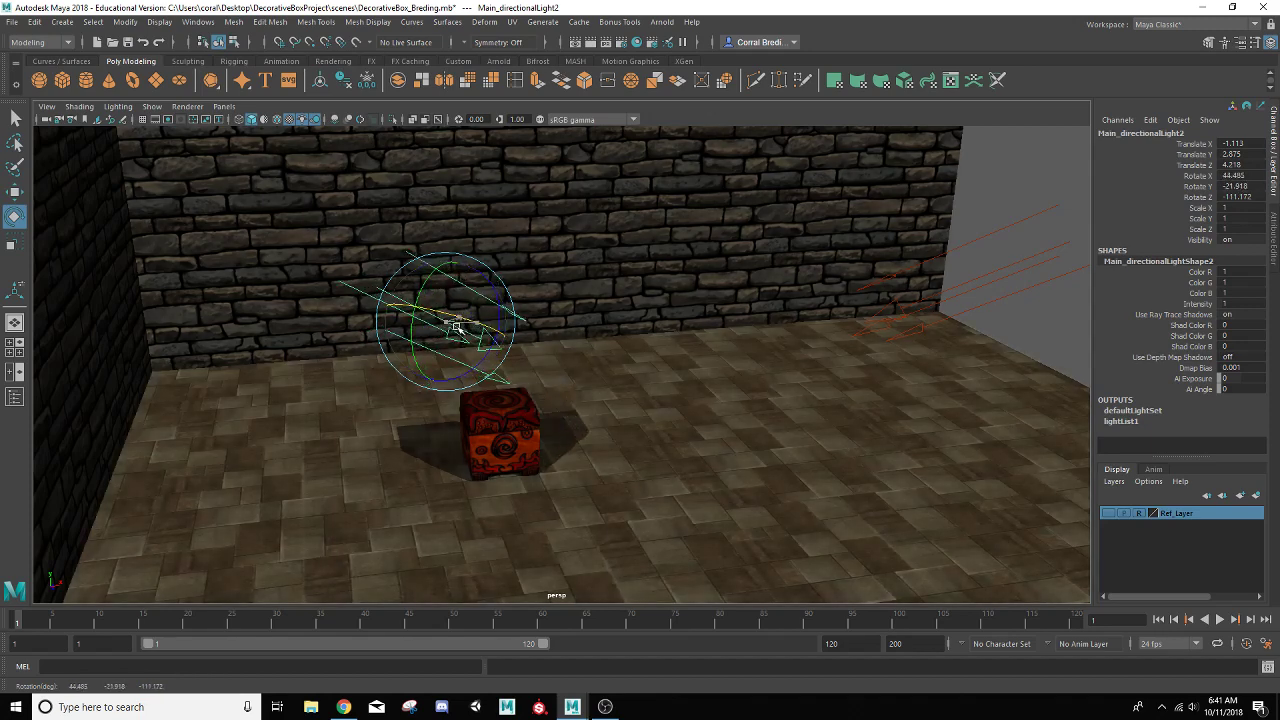
key("w")
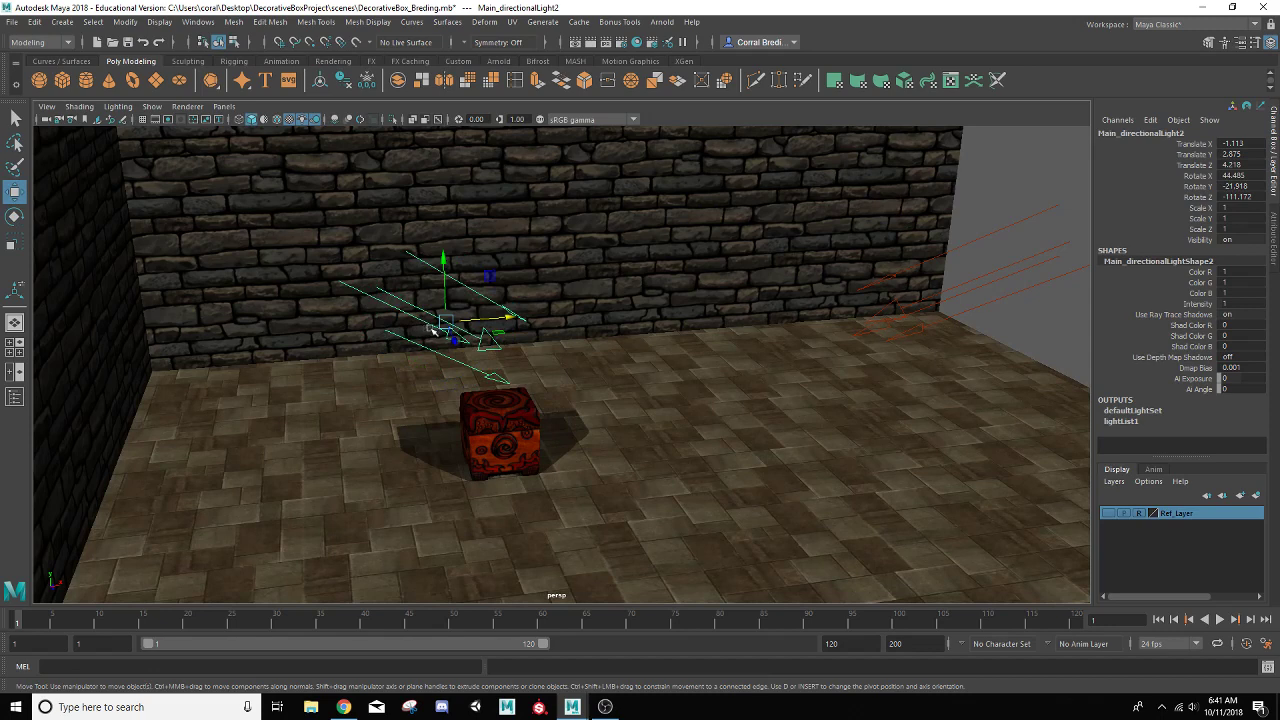
key("e")
mouse_move(451, 320)
left_mouse_down()
mouse_move(478, 325)
mouse_move(433, 332)
left_mouse_up()
key("w")
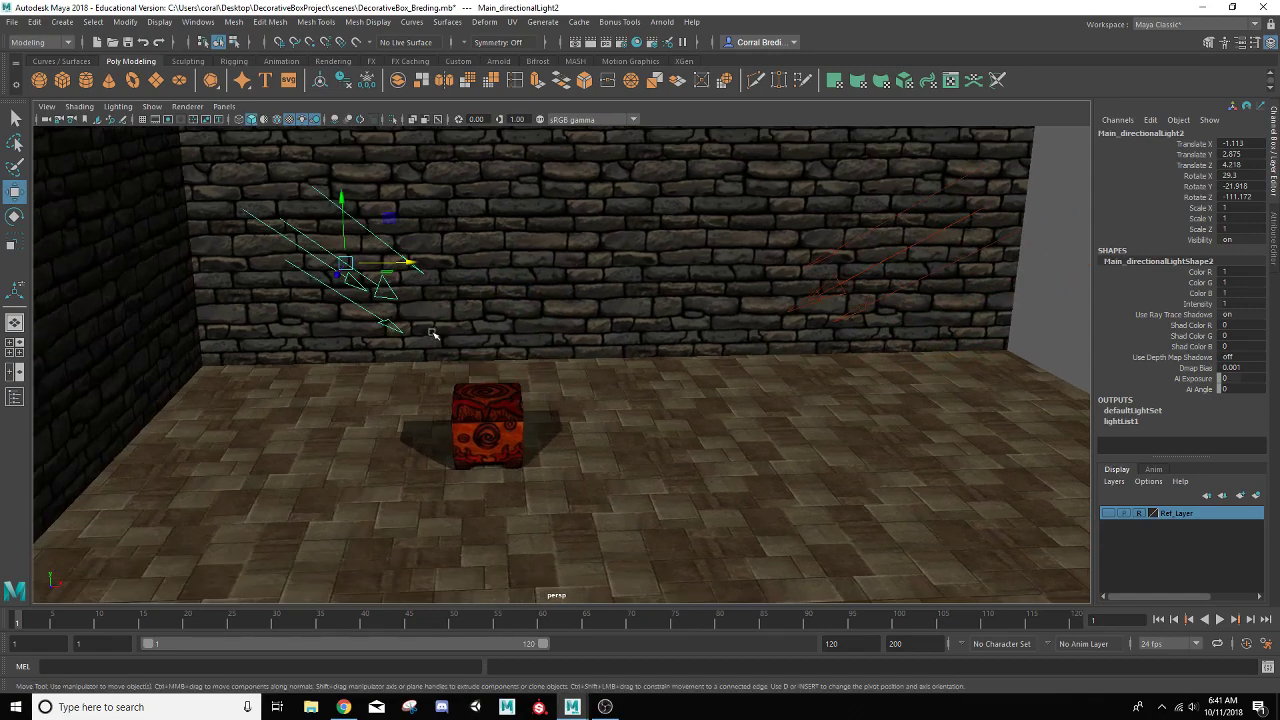
Tilt the duplicated light upward and place it low in front of the box at about X -1.245, Y 1.432, Z 5.184
key("e")
mouse_move(365, 262)
left_mouse_down()
mouse_move(325, 225)
mouse_move(332, 252)
mouse_move(310, 250)
mouse_move(329, 277)
mouse_move(313, 384)
left_mouse_up()
key("w")
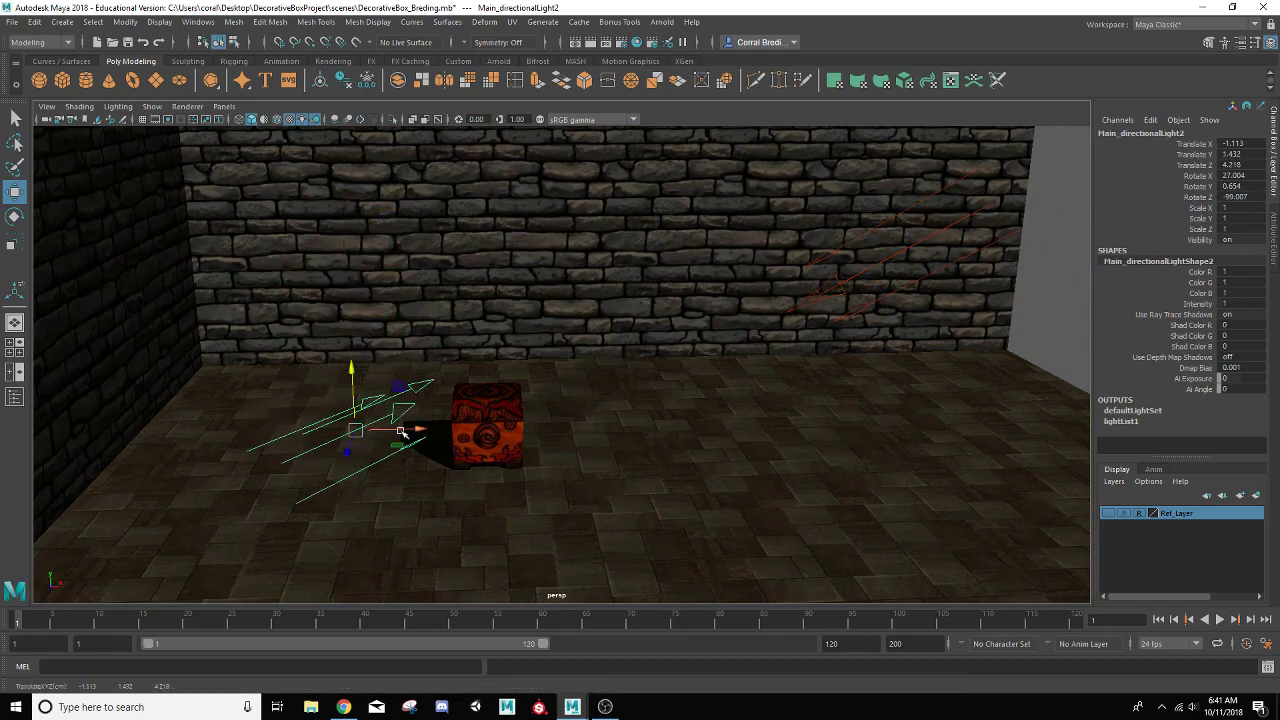
left_click_drag(347, 452, 332, 495)
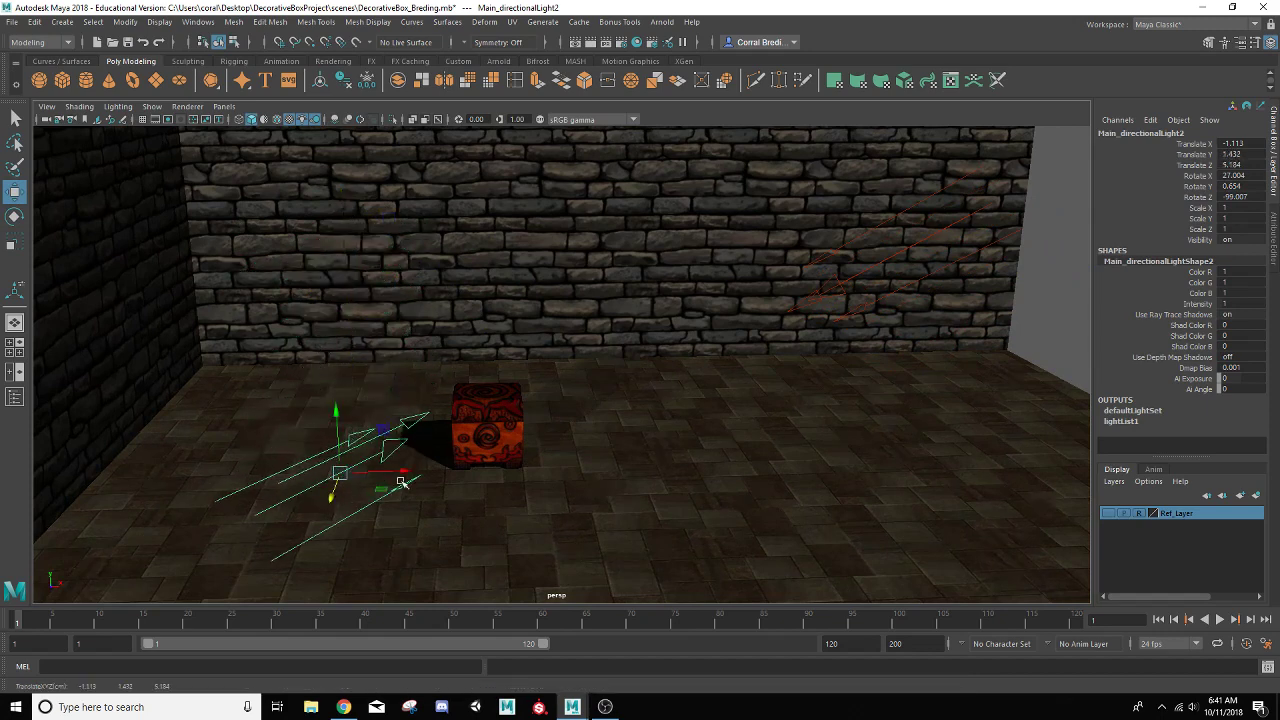
left_click_drag(412, 474, 392, 476)
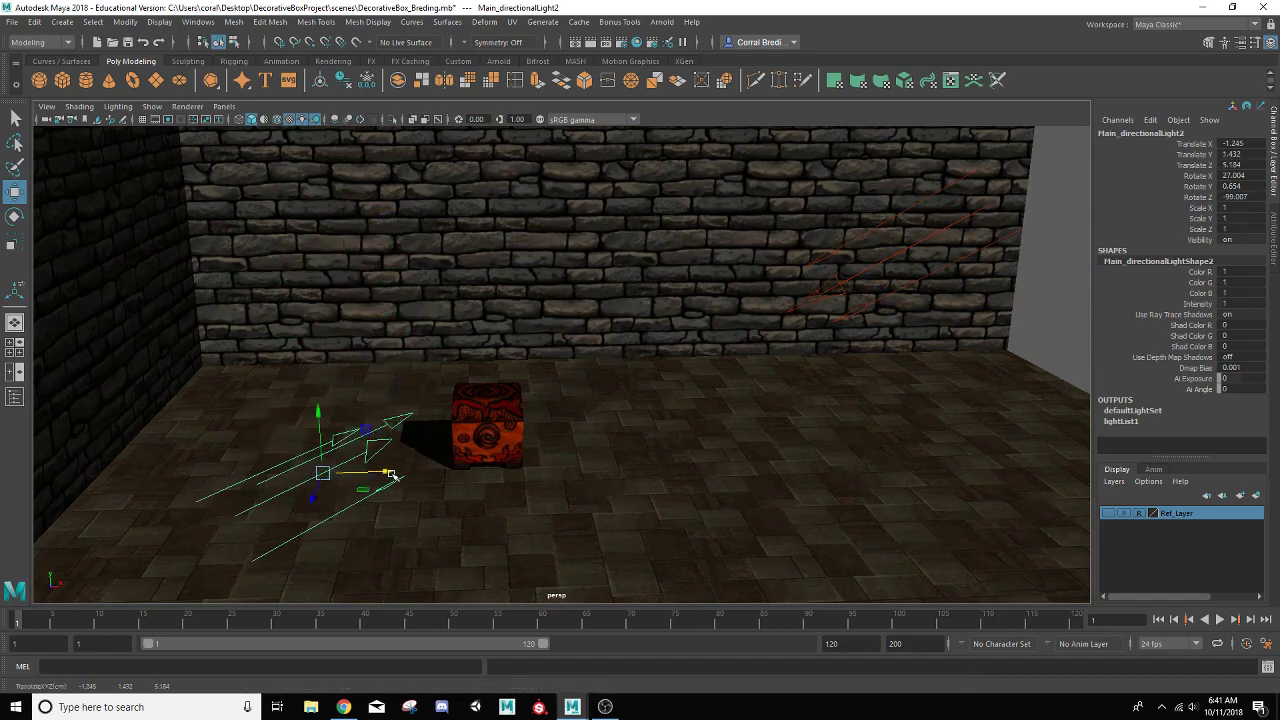
Set the duplicated light's intensity to 0.6 and inspect the box's lighting from several angles
left_click(1274, 231)
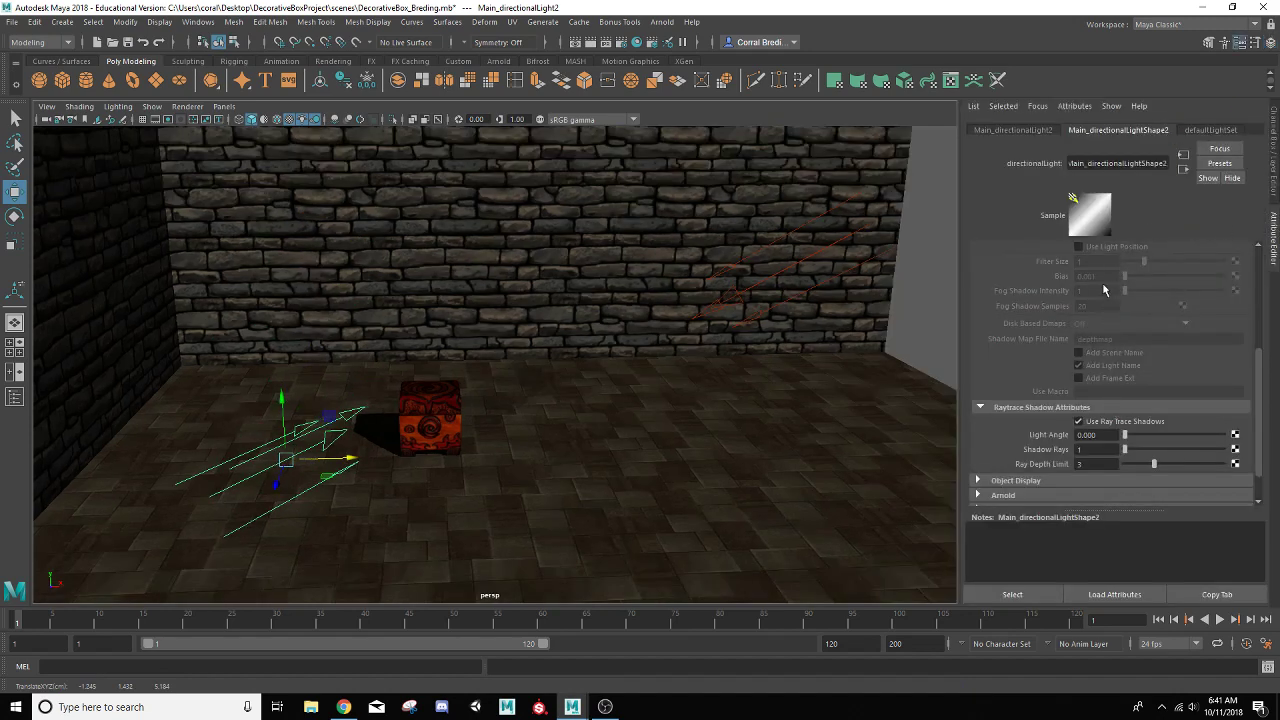
scroll(1104, 290, "up", 5)
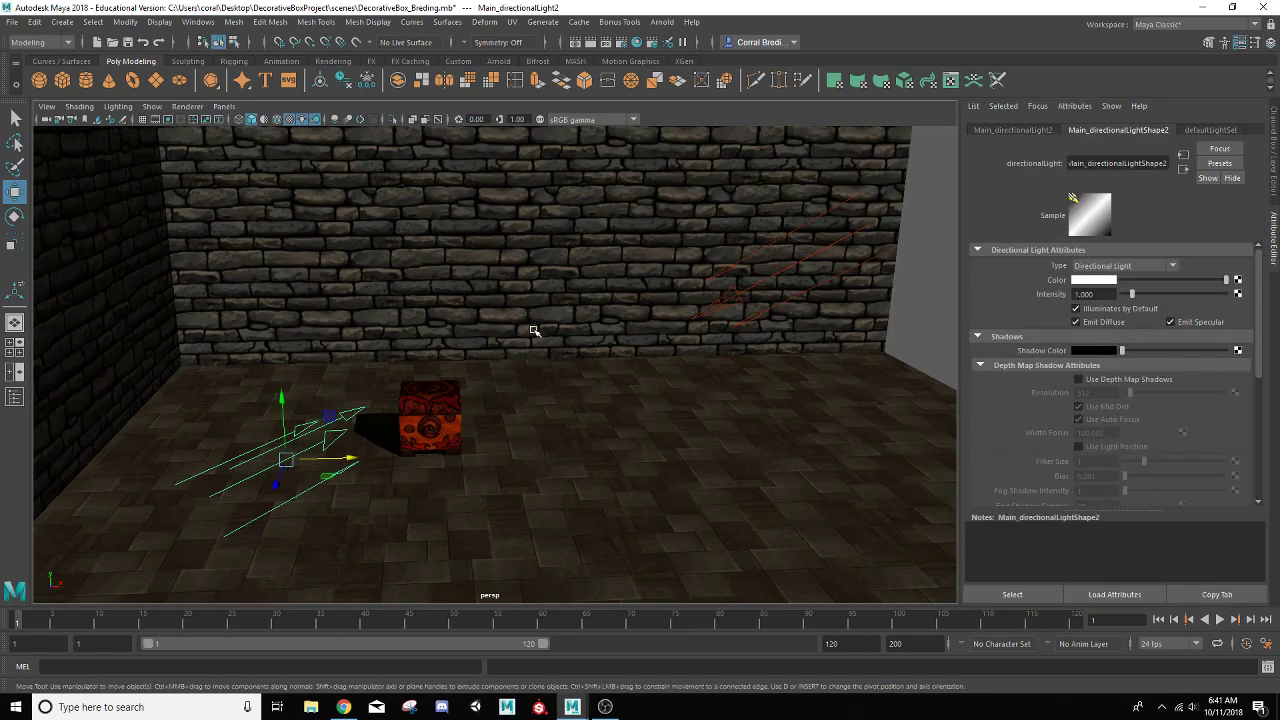
left_click_drag(397, 374, 443, 371, "alt")
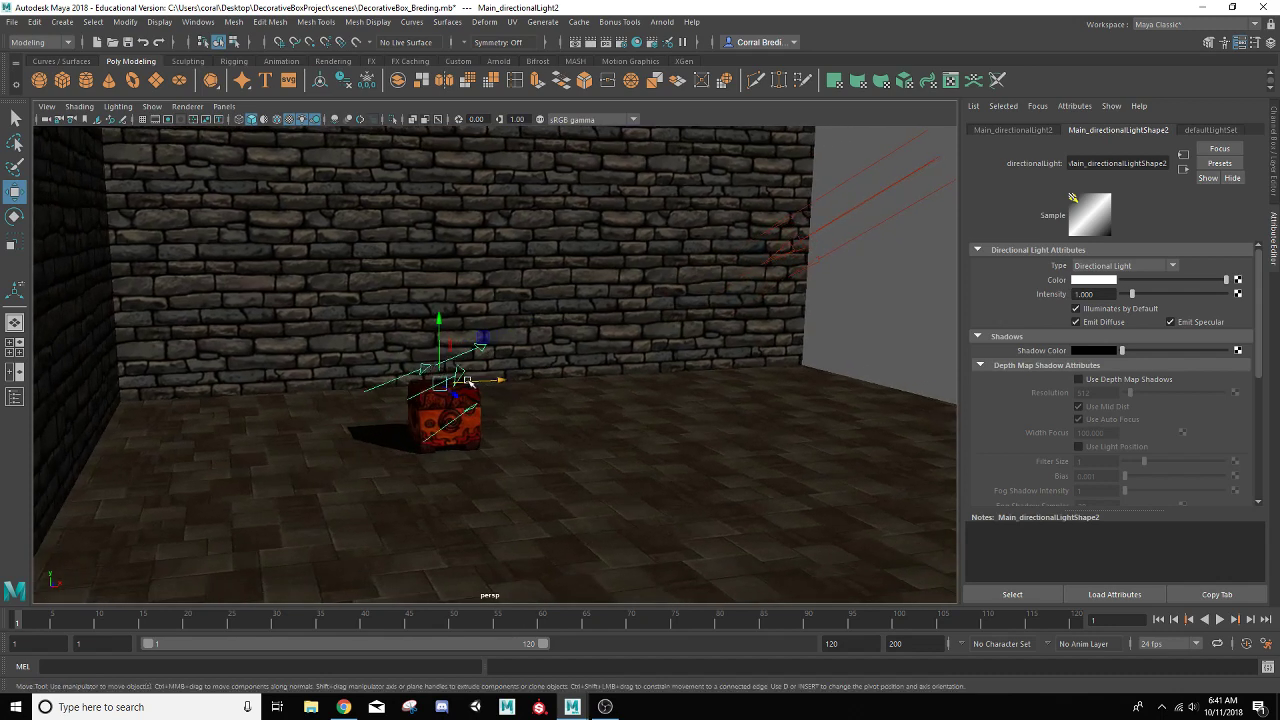
left_click(1104, 293)
type(".6")
key("Return")
mouse_move(366, 285)
left_mouse_down("alt")
mouse_move(383, 289)
mouse_move(363, 293)
left_mouse_up("alt")
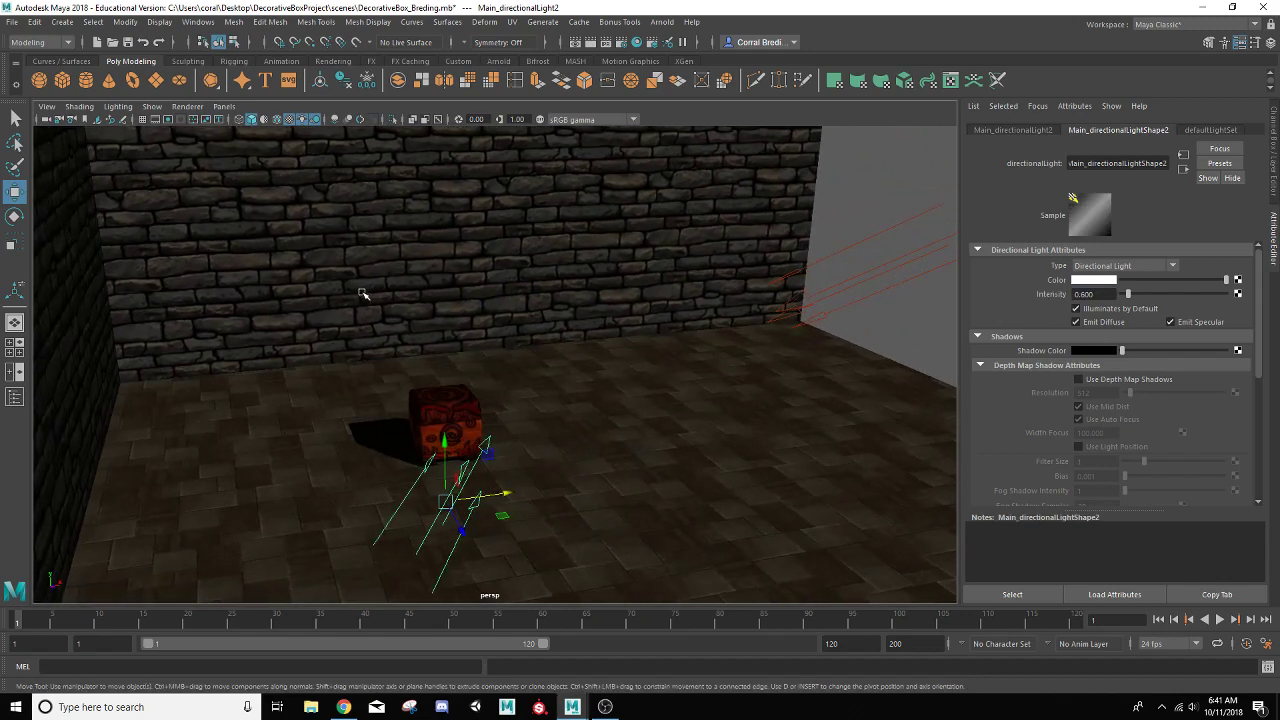
left_click_drag(428, 362, 472, 328, "alt")
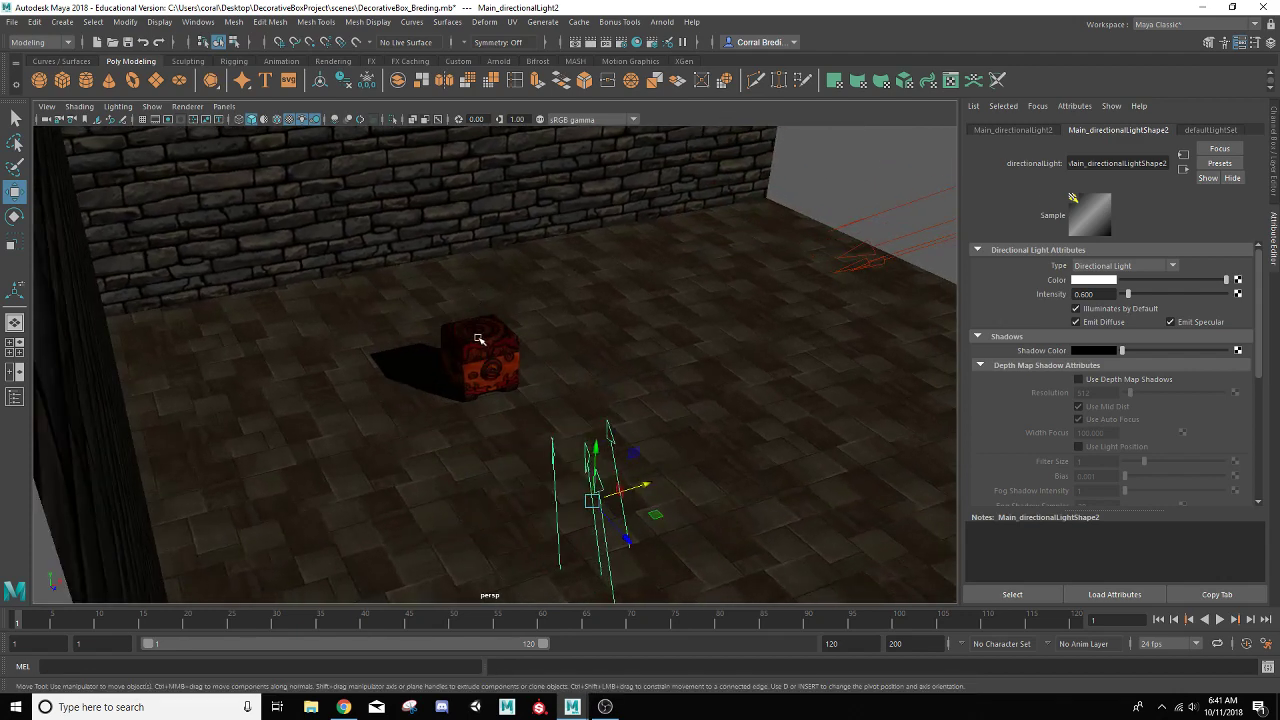
left_click_drag(479, 340, 502, 324, "alt")
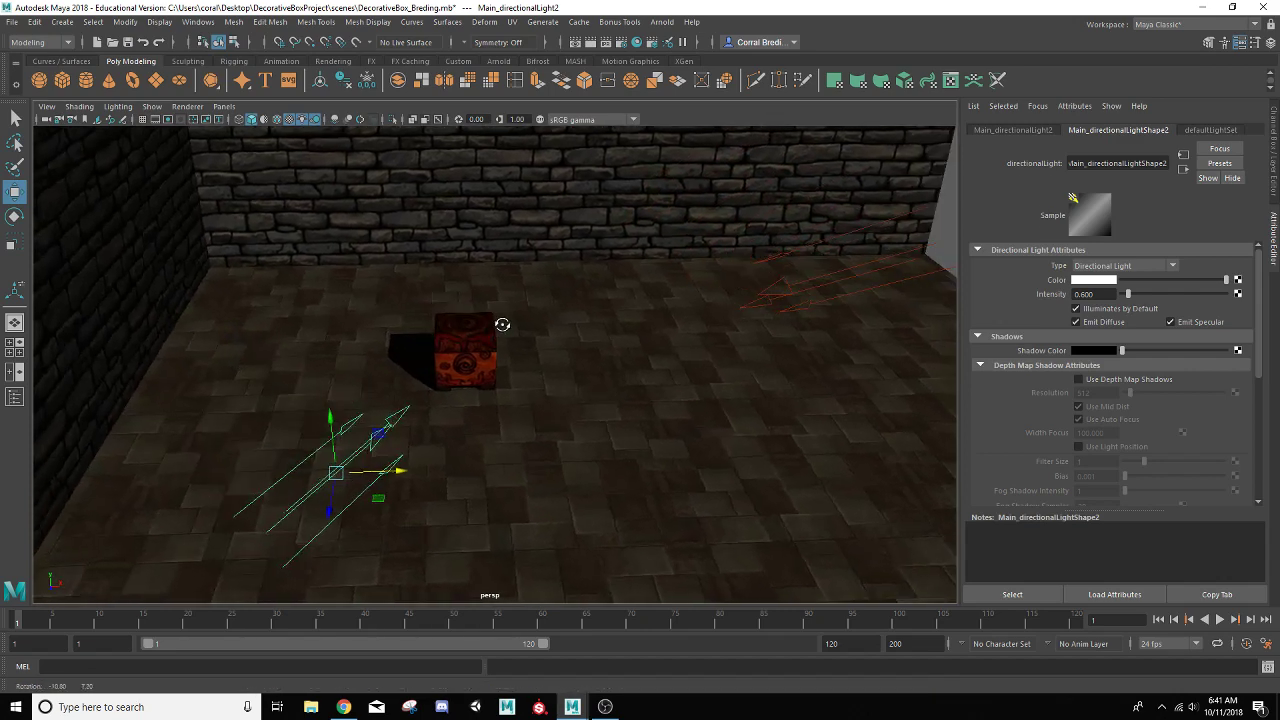
Rotate the duplicated light slightly, turn off its ray trace shadows, and check the box's shadow
key("e")
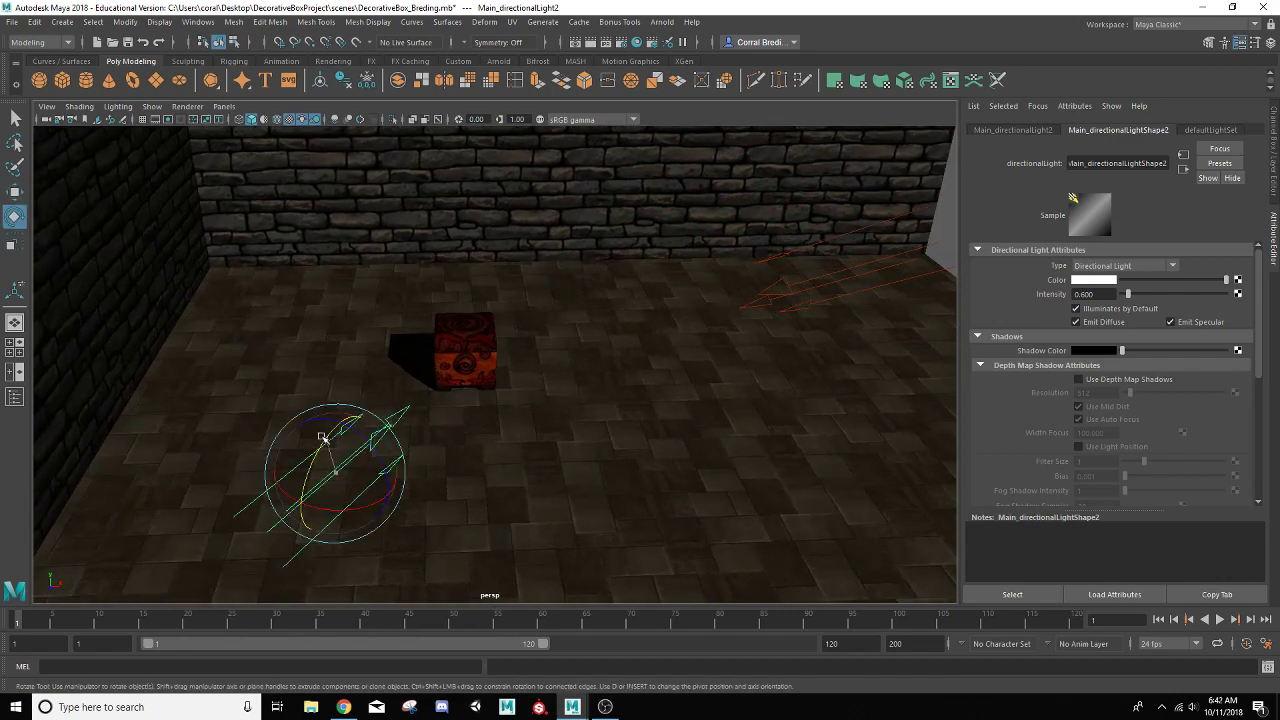
left_click_drag(322, 434, 330, 430)
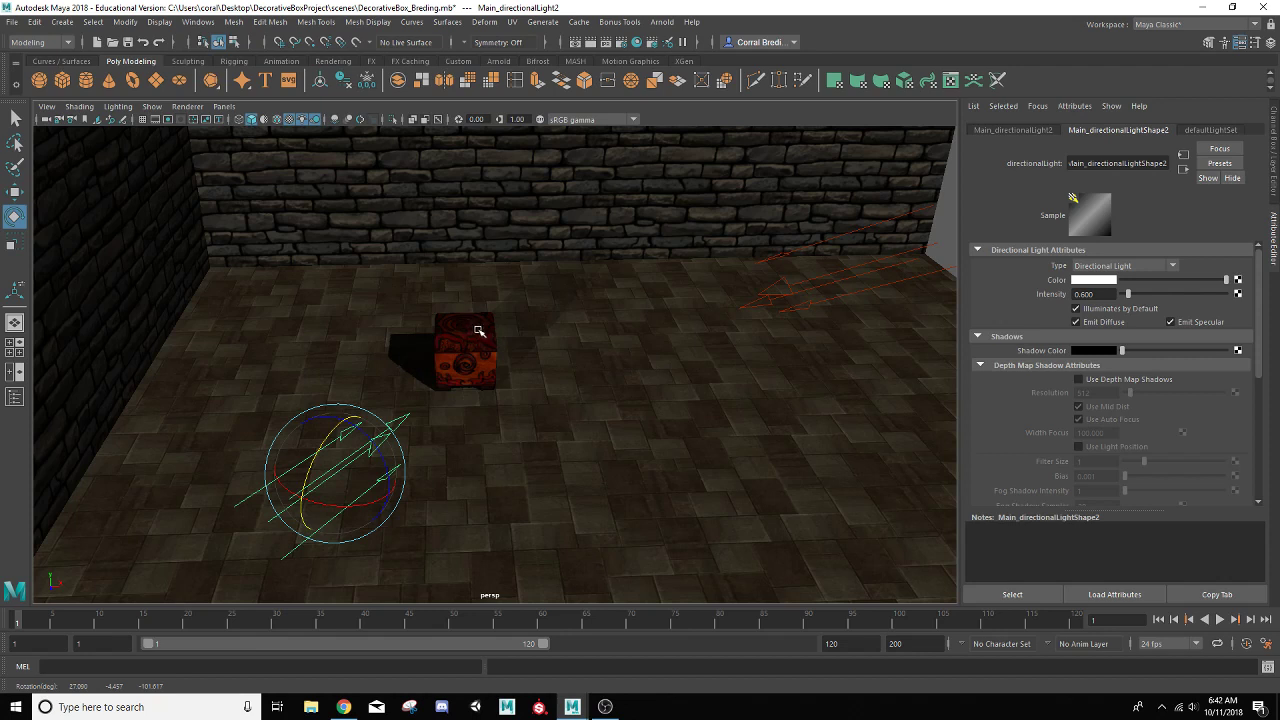
scroll(1104, 474, "down", 5)
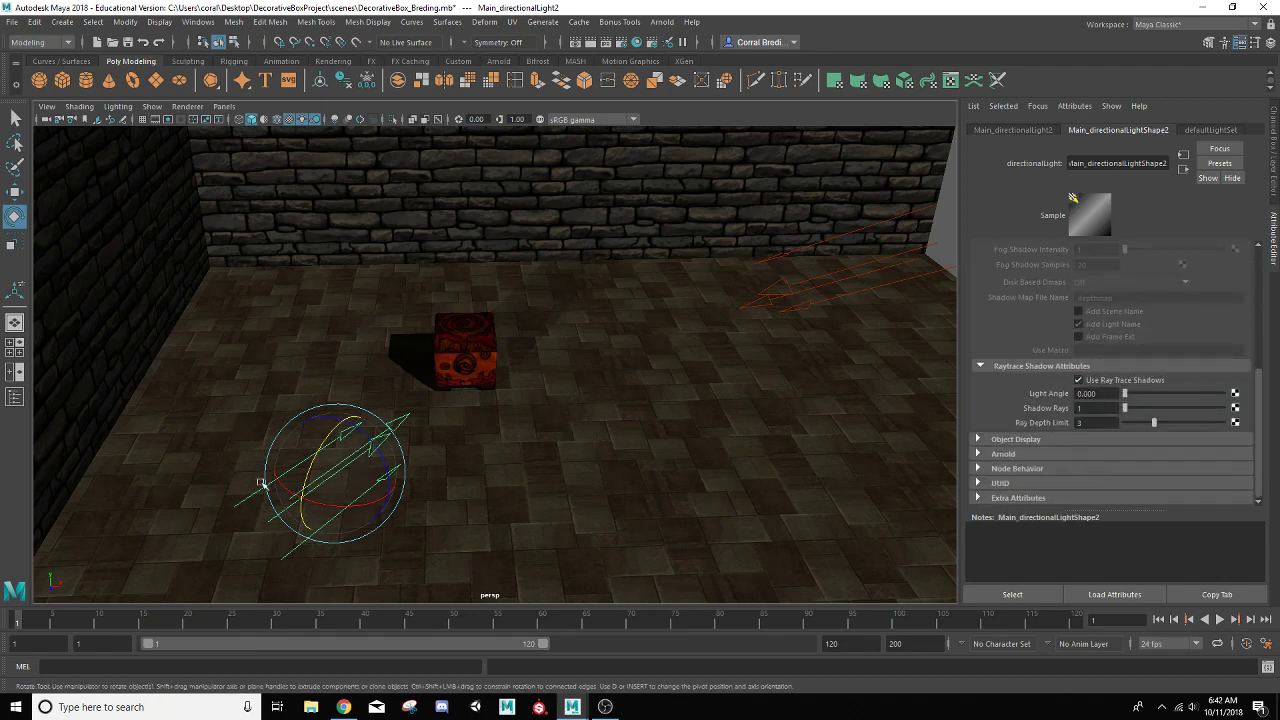
left_click(1078, 380)
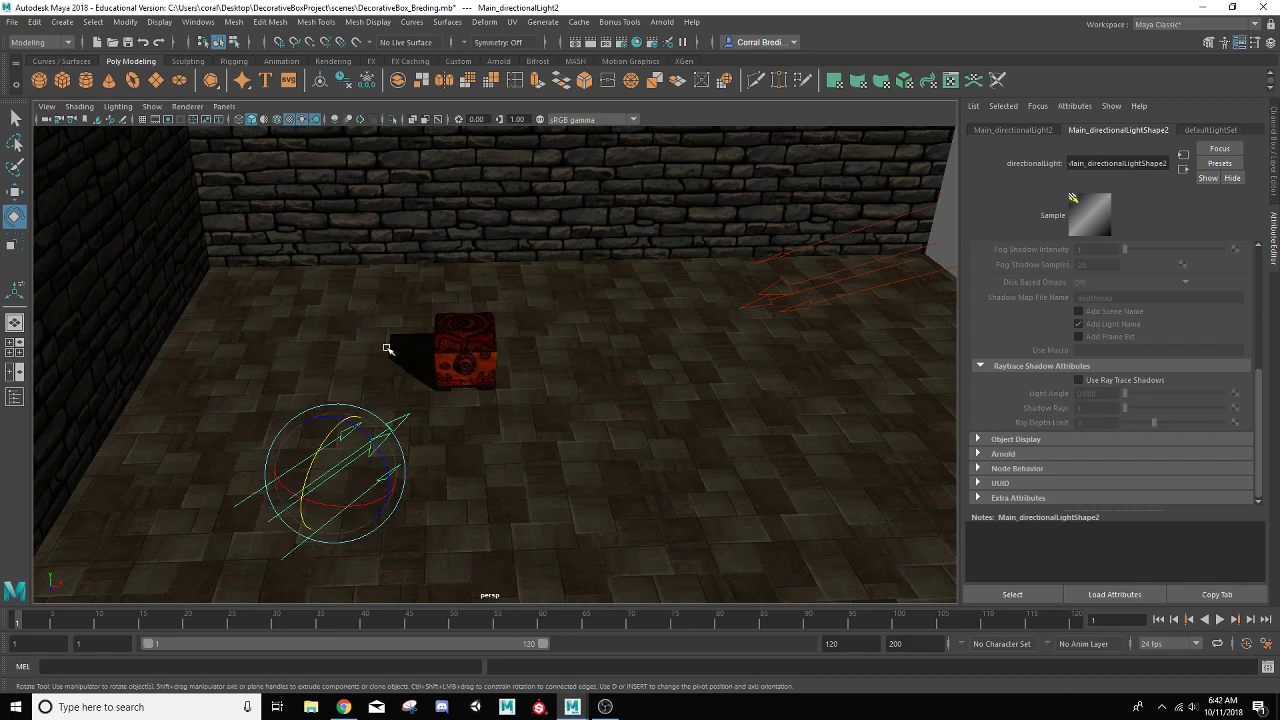
left_click_drag(403, 374, 456, 380, "alt")
left_click_drag(590, 449, 591, 442)
left_click_drag(514, 449, 506, 460, "alt")
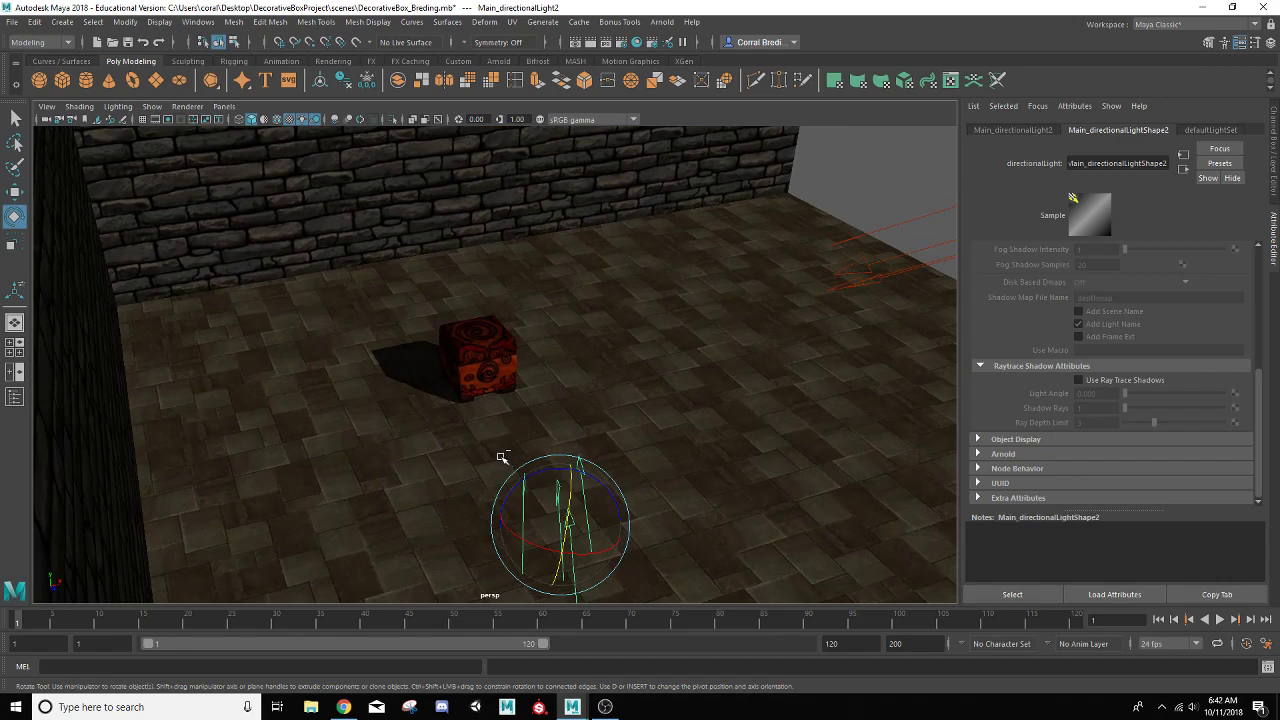
Duplicate the low front light and move the copy along X to about -1.691
key("ctrl+d")
key("w")
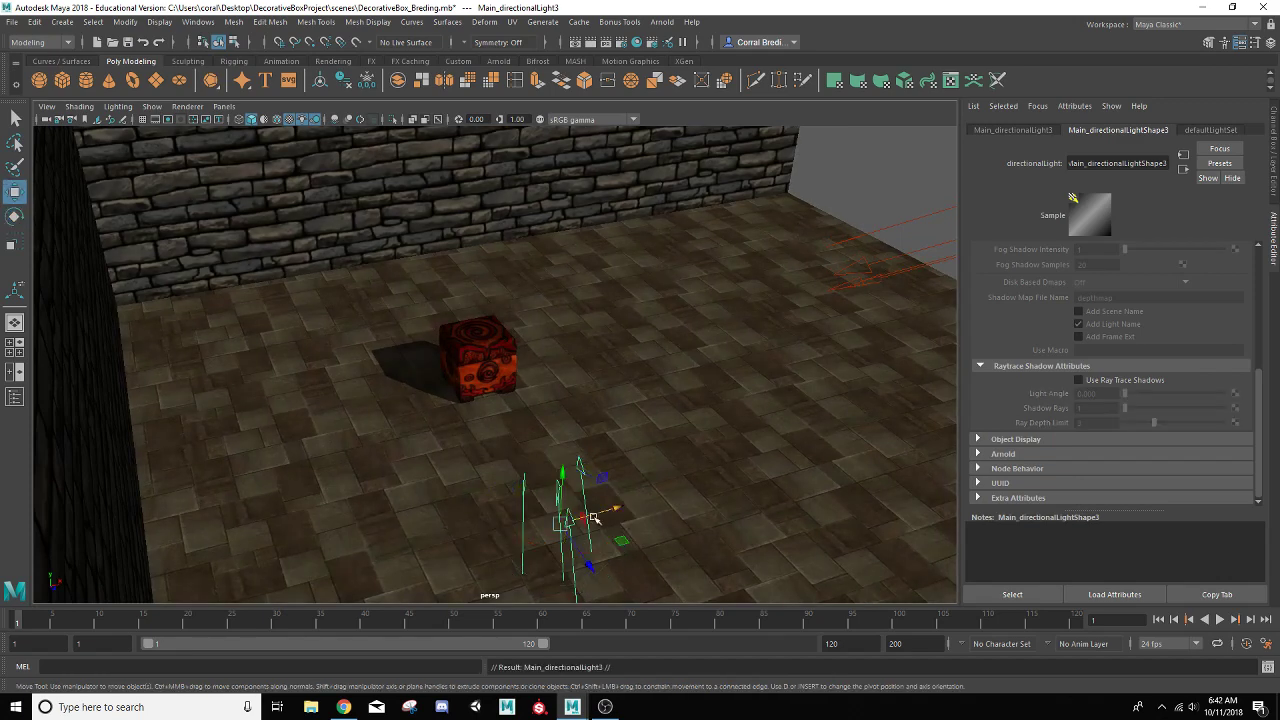
left_click_drag(598, 515, 554, 519)
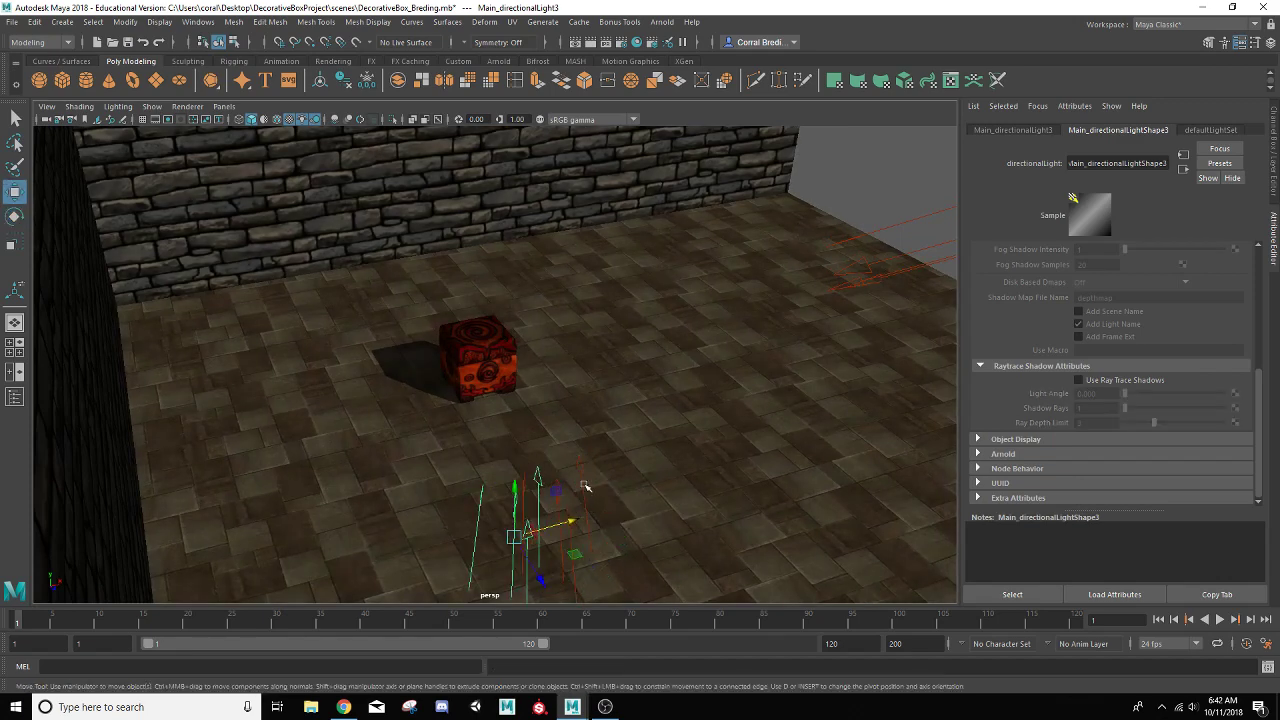
Rename the original low front light, Main_directionalLight2, as Fill_directionalLight2
left_click(583, 485)
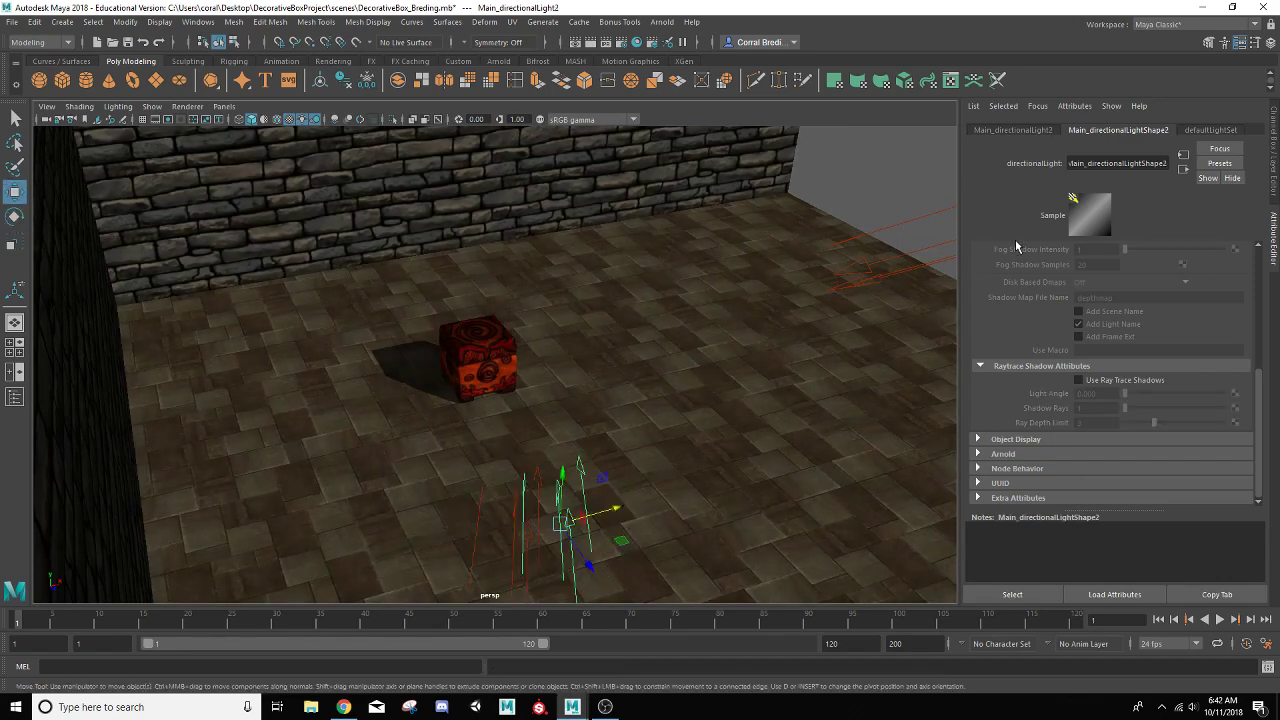
left_click(1274, 140)
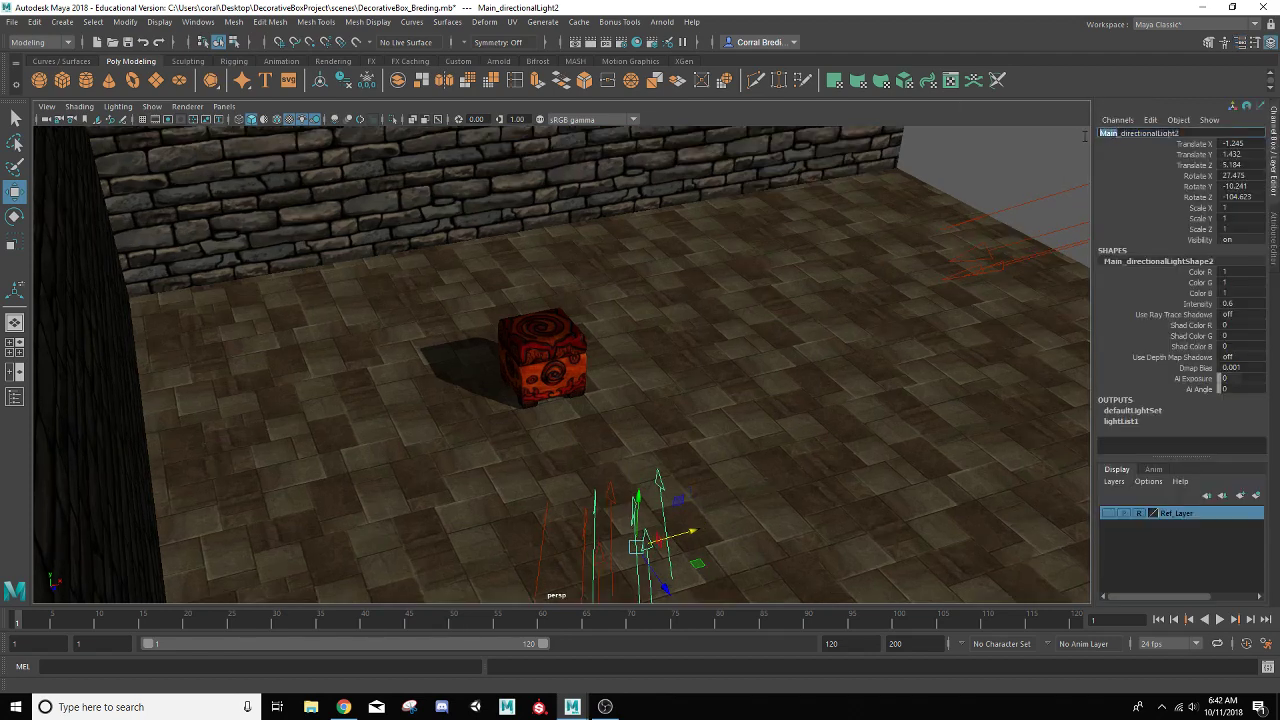
type("Fill")
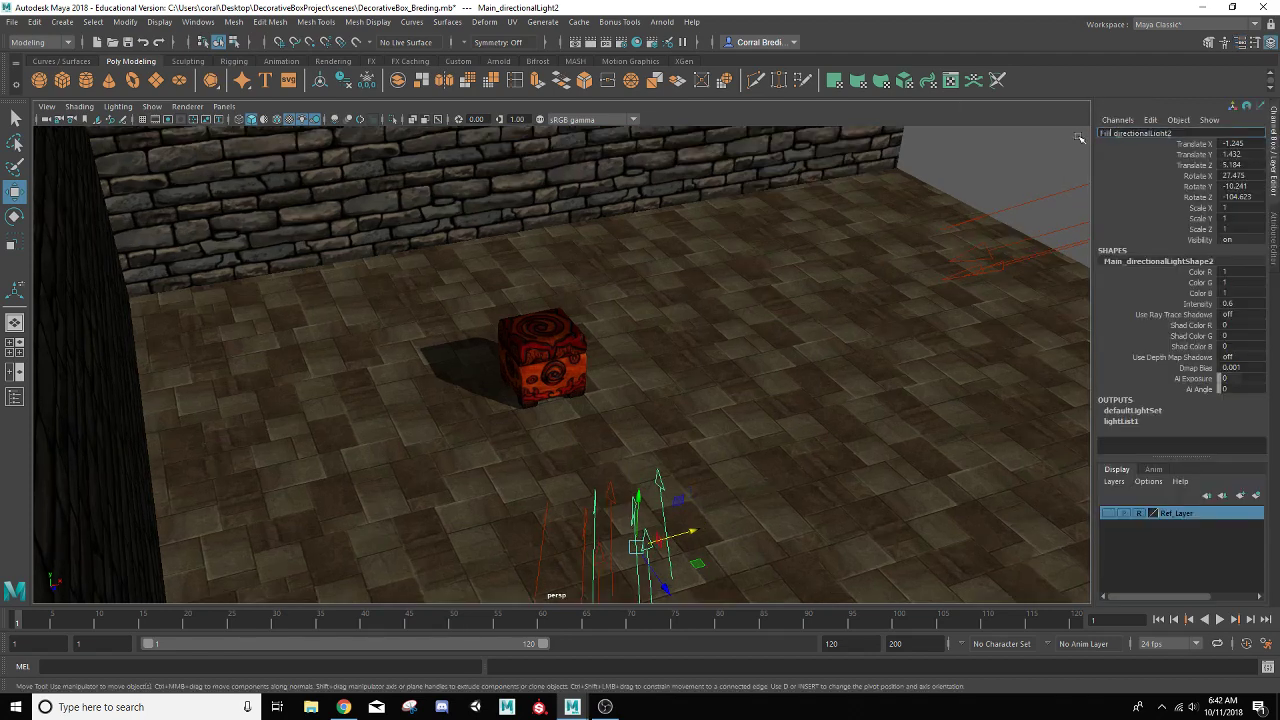
key("Return")
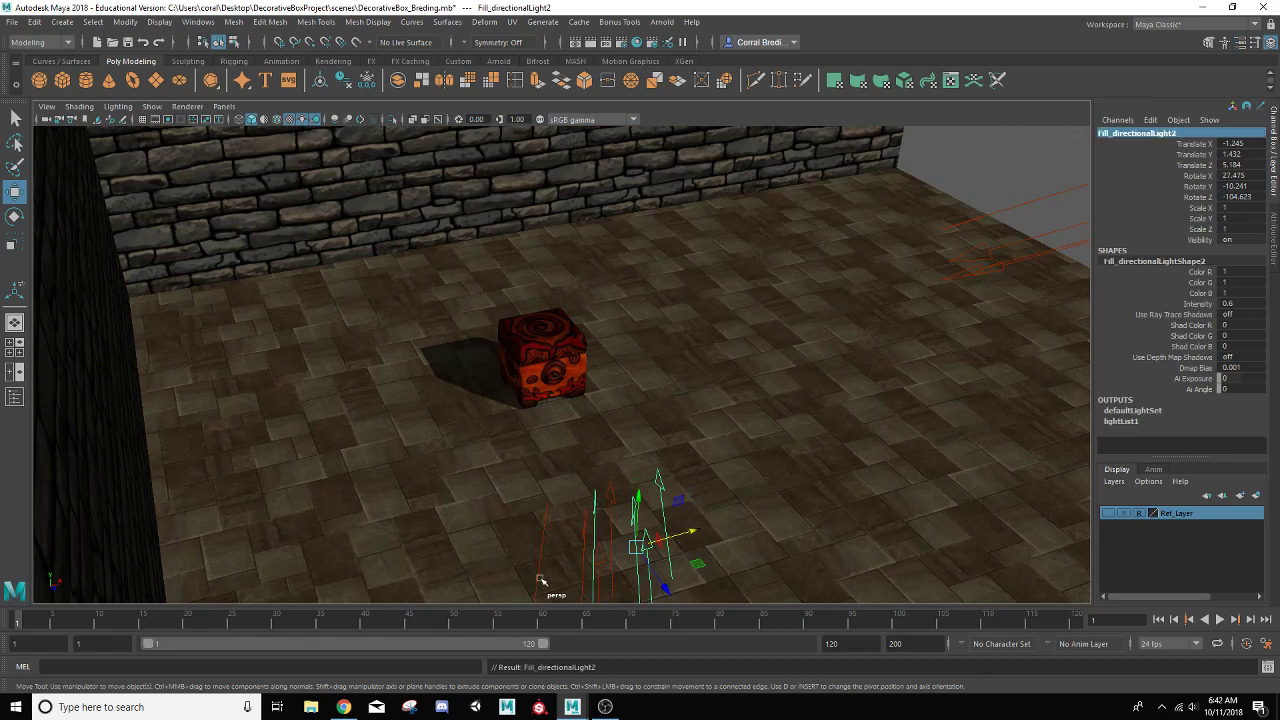
Move the new duplicate light back beside the box to about Z 0.554 and rotate it to about 159, -4.9, -89.9 degrees
left_click(588, 585)
middle_click_drag(613, 590, 612, 547, "alt")
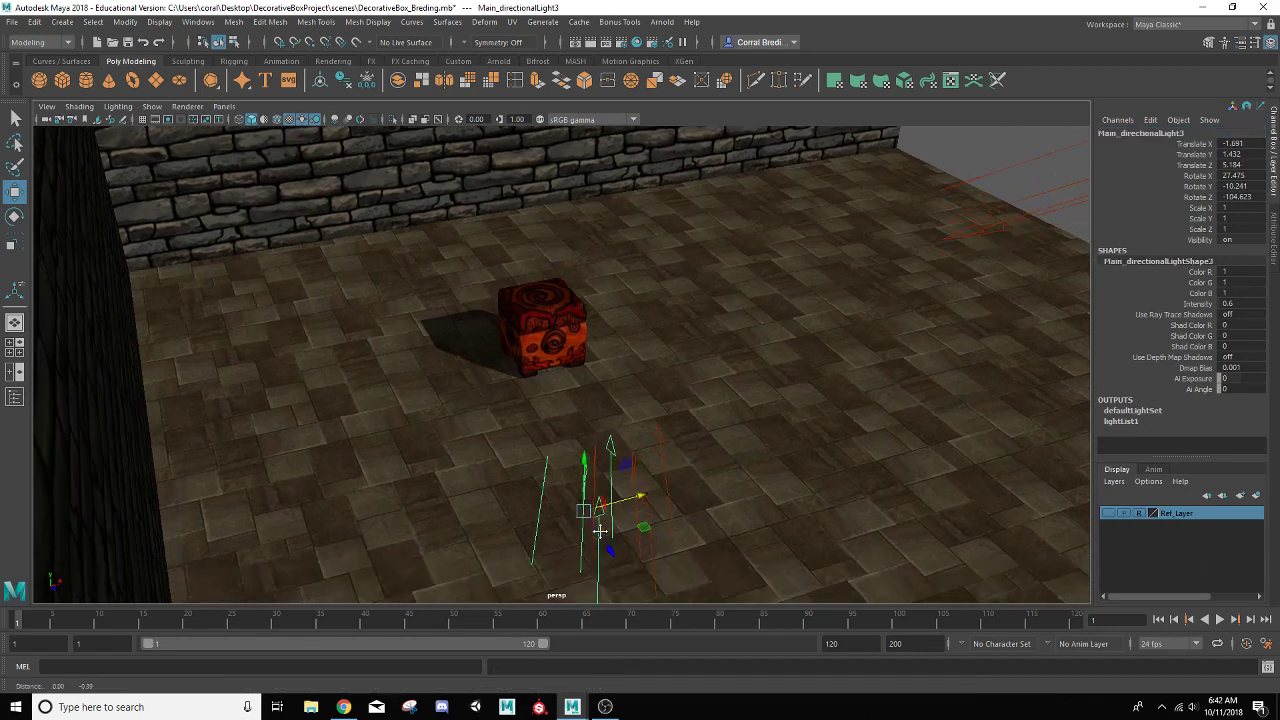
left_click_drag(608, 549, 499, 348)
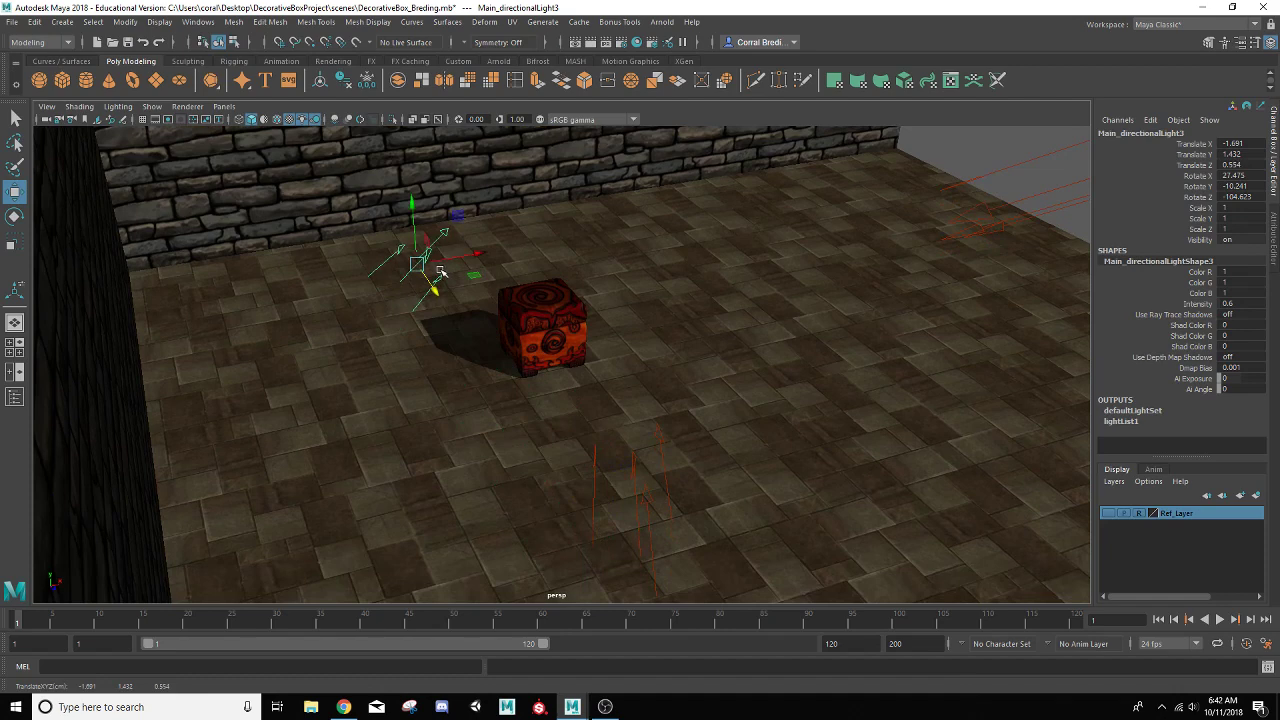
key("e")
left_click_drag(461, 279, 349, 290)
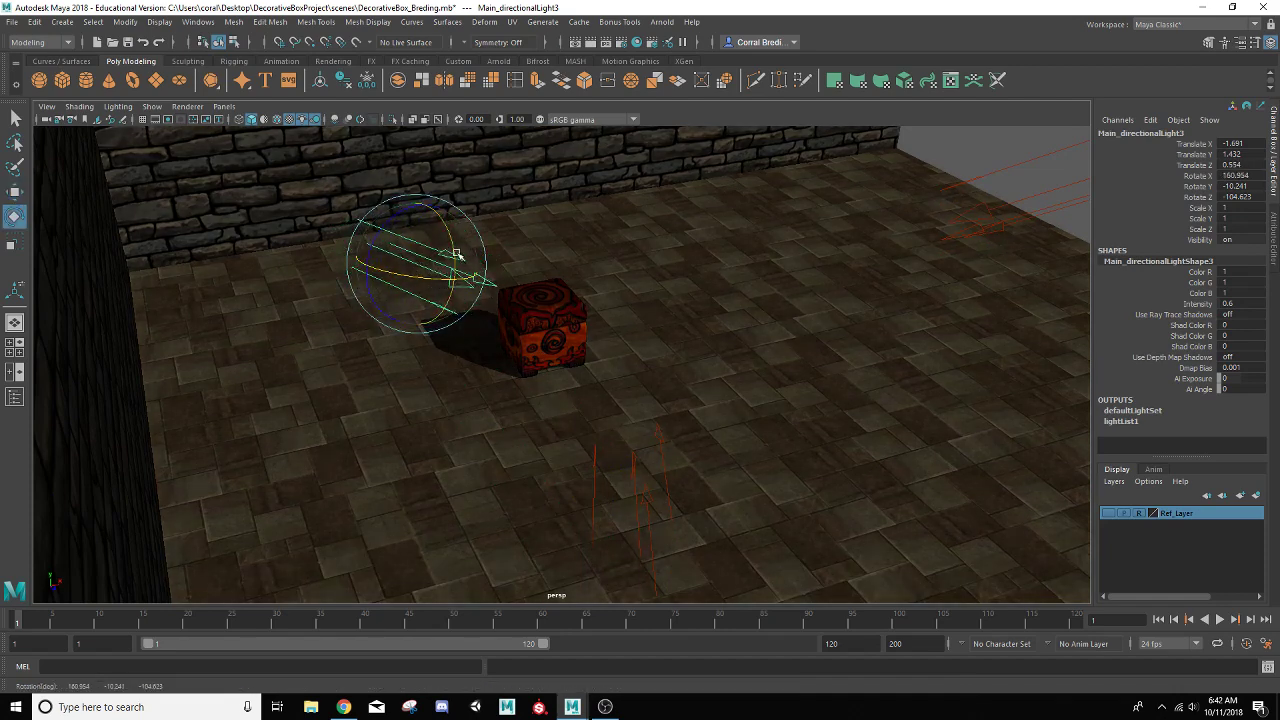
left_click_drag(388, 221, 398, 232)
Place the duplicate light behind the box at about X -1.976, Z -2.906, rotated to about 143.3, 27, -103 degrees
key("w")
left_click_drag(437, 289, 436, 291)
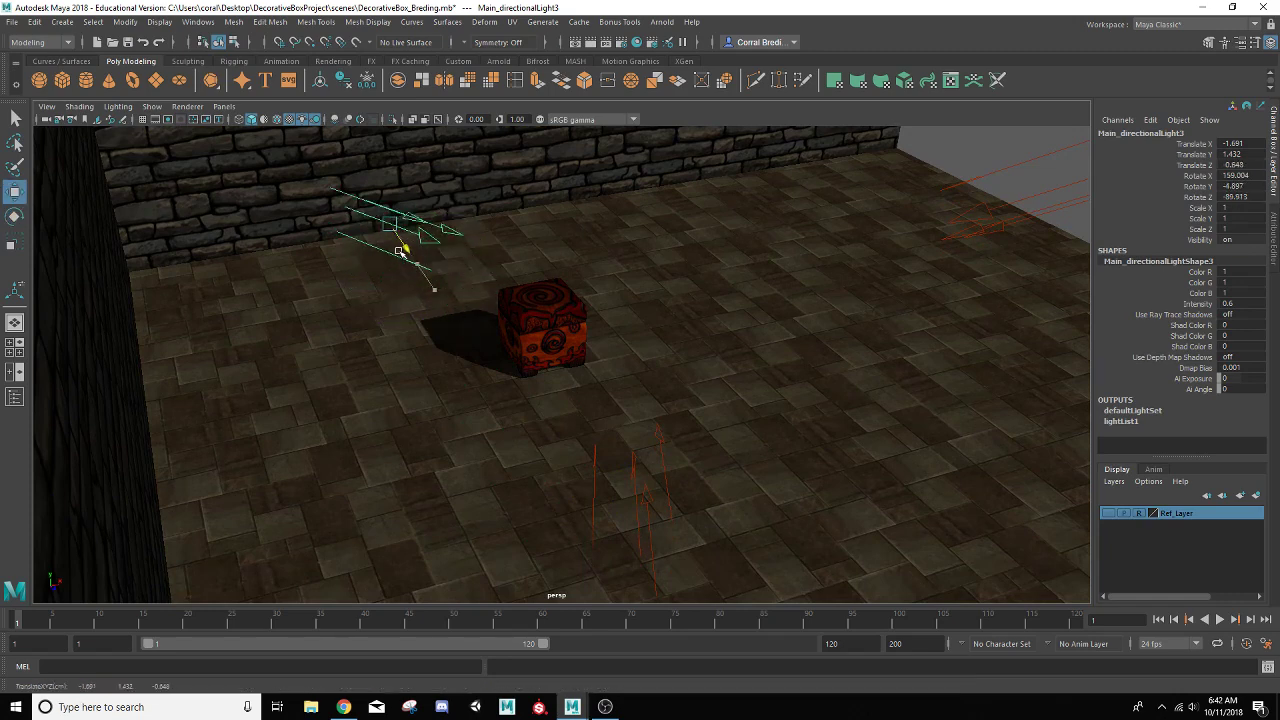
left_click_drag(400, 251, 411, 323)
key("e")
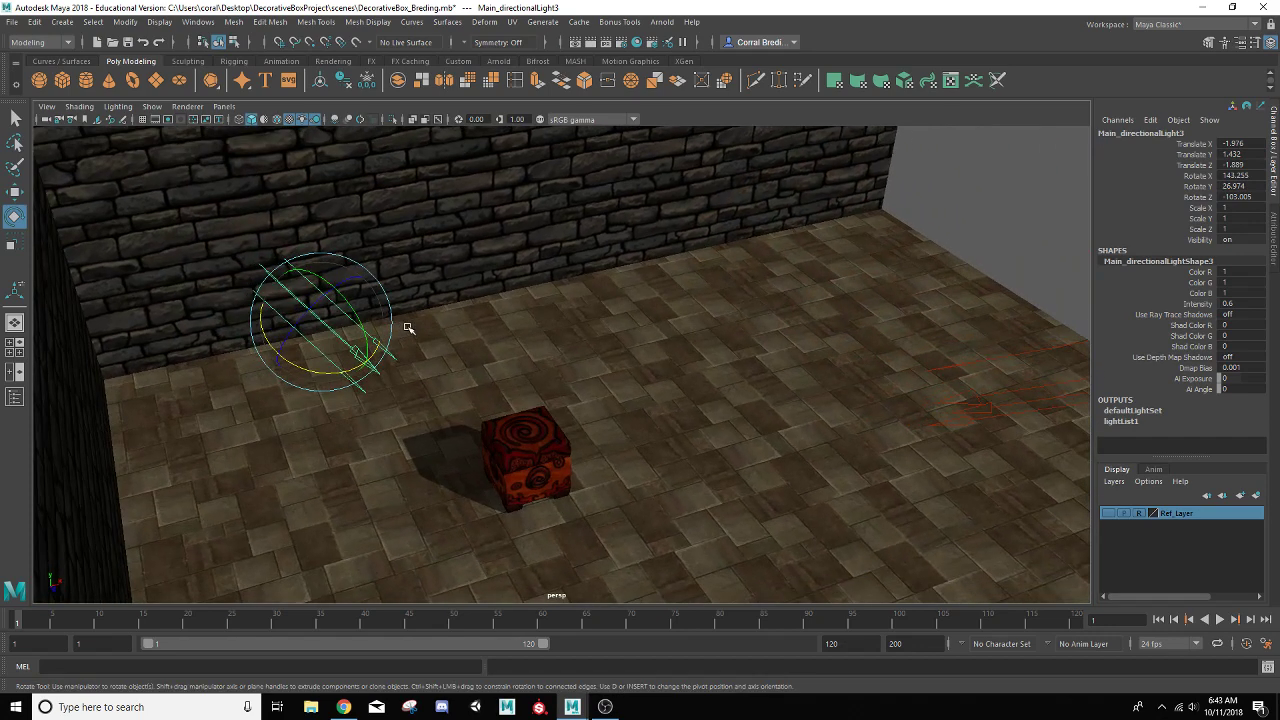
key("w")
left_click_drag(342, 355, 358, 309)
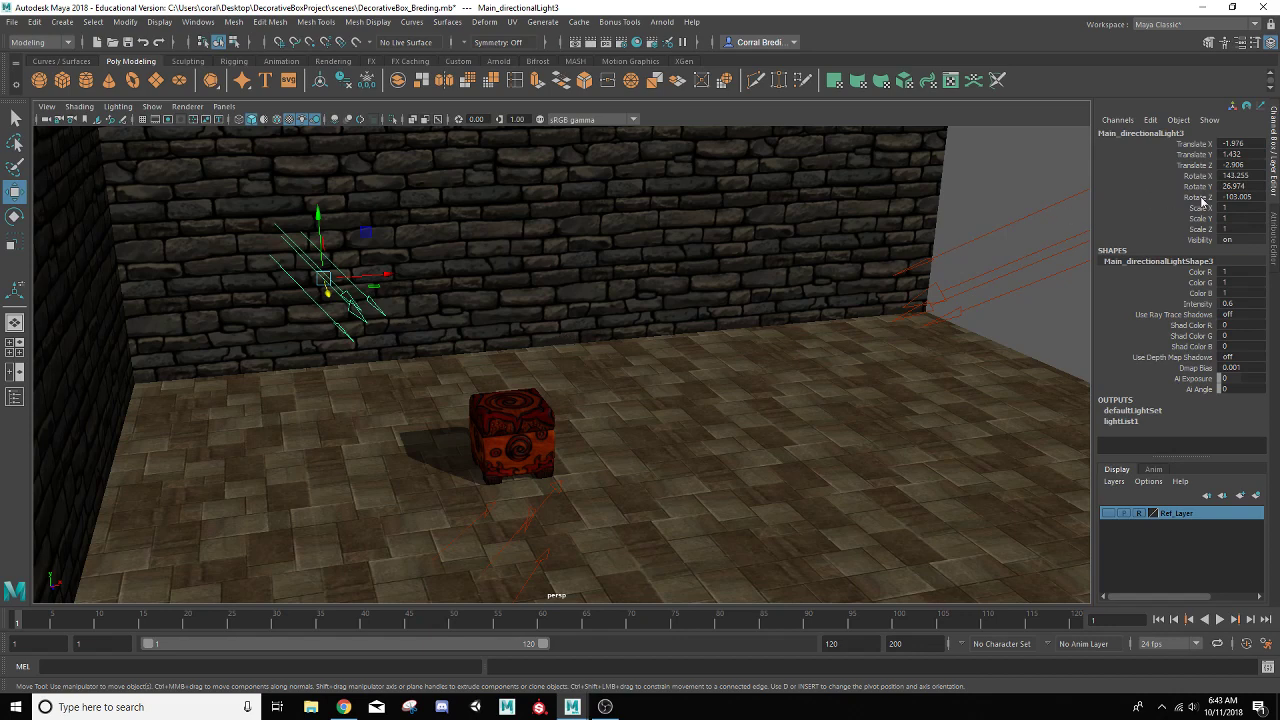
Rename the light behind the box as Back_directionalLight3
double_click(1137, 134)
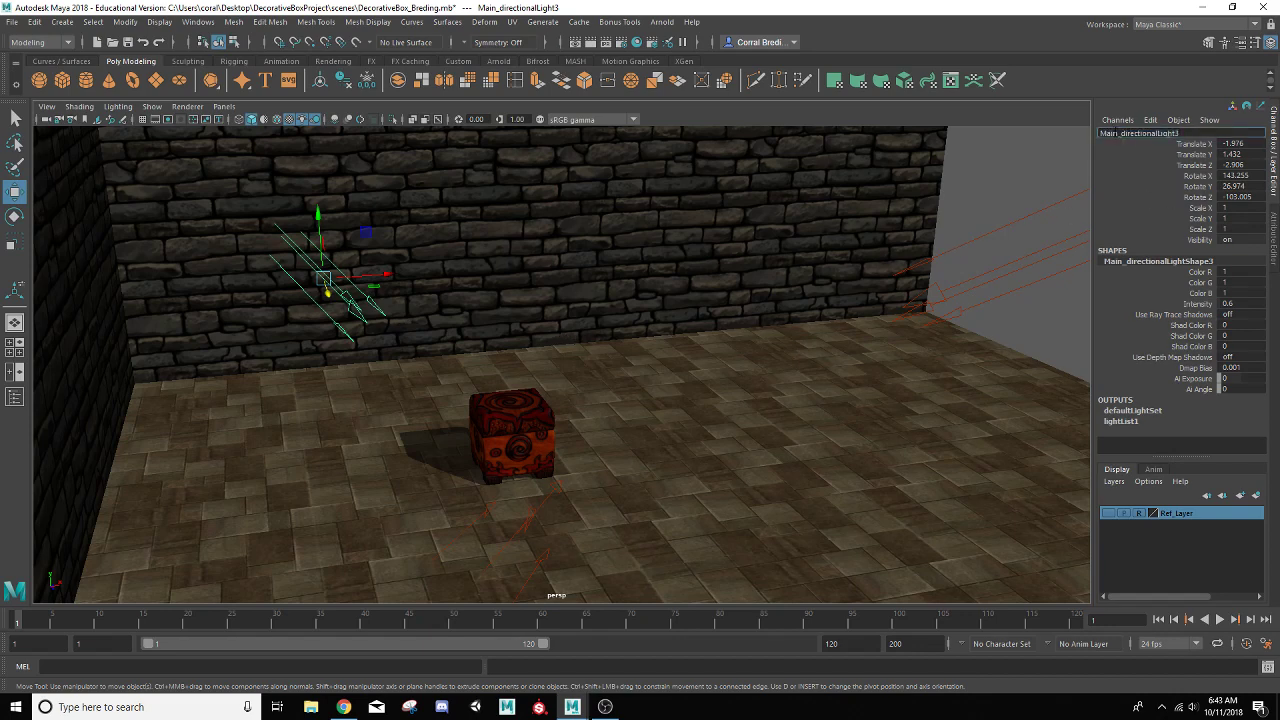
left_click_drag(1118, 134, 1099, 135)
type("Backs")
key("BackSpace")
key("Return")
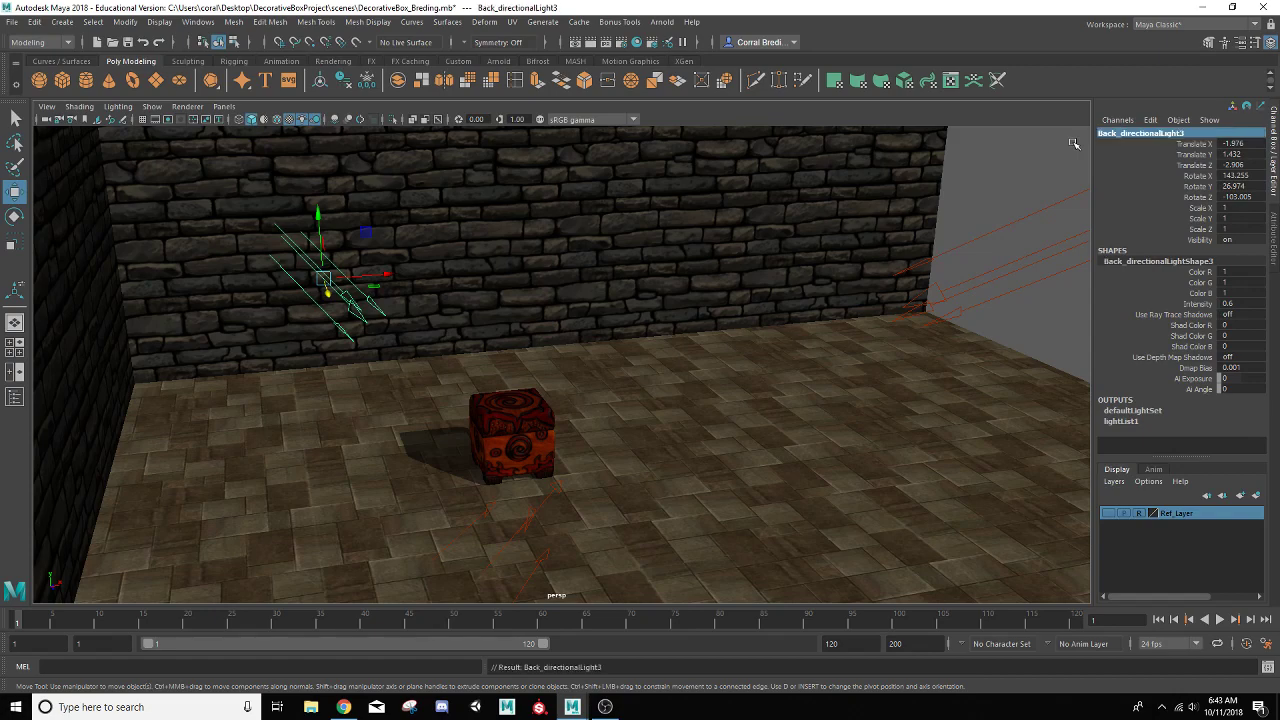
Inspect the box's lighting from several angles and create a new camera in the scene
left_click_drag(543, 440, 560, 409, "alt")
scroll(558, 412, "up", 3)
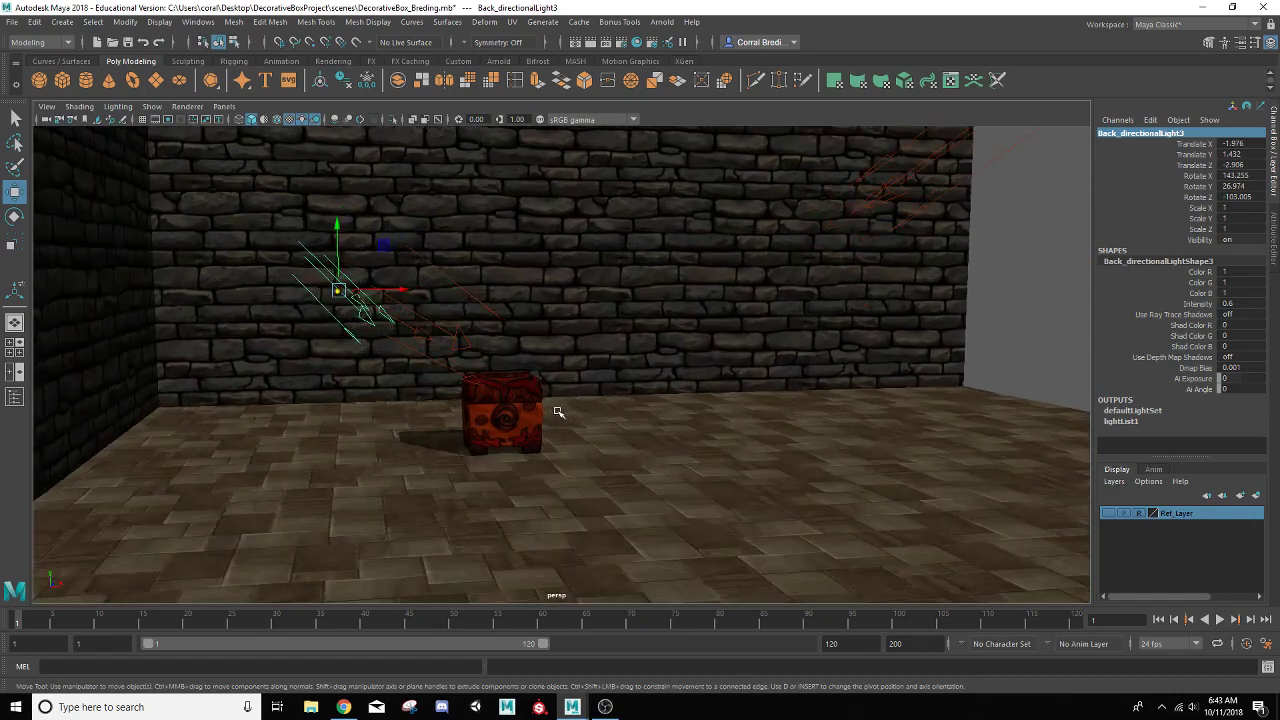
scroll(558, 412, "up", 3)
scroll(558, 412, "down", 5)
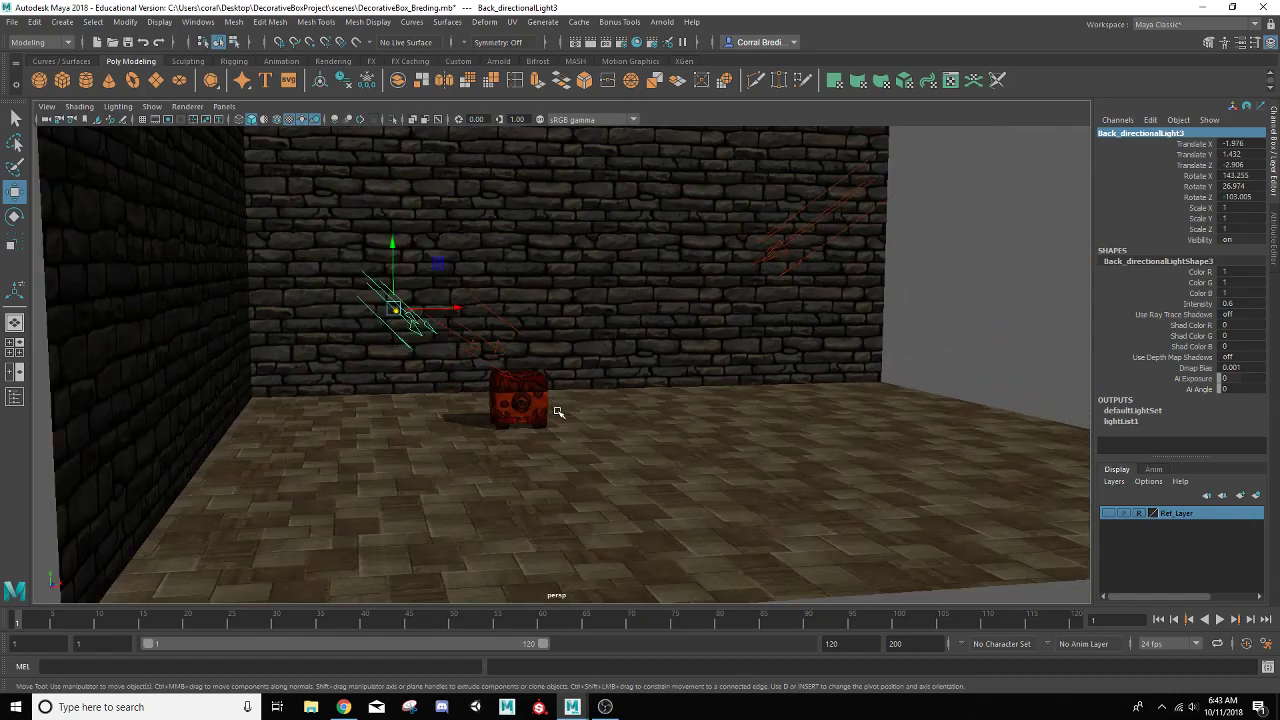
mouse_move(556, 414)
left_mouse_down("alt")
mouse_move(526, 426)
mouse_move(538, 425)
left_mouse_up("alt")
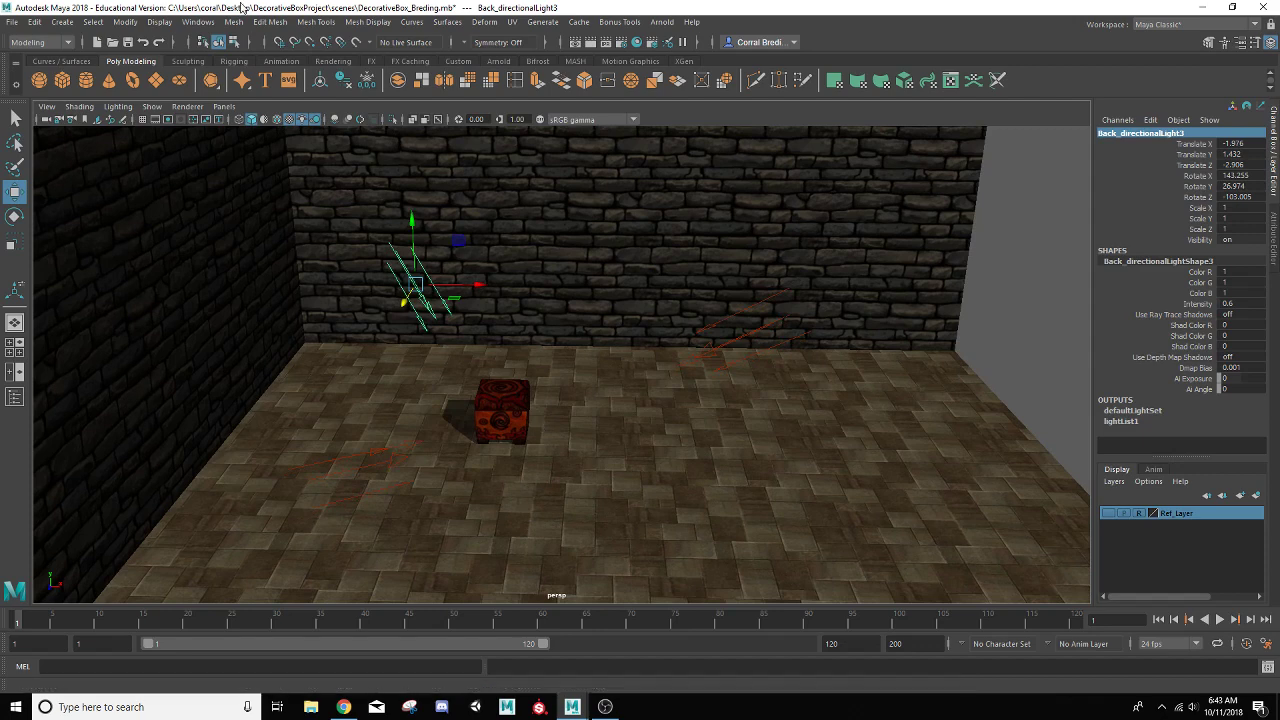
left_click(60, 24)
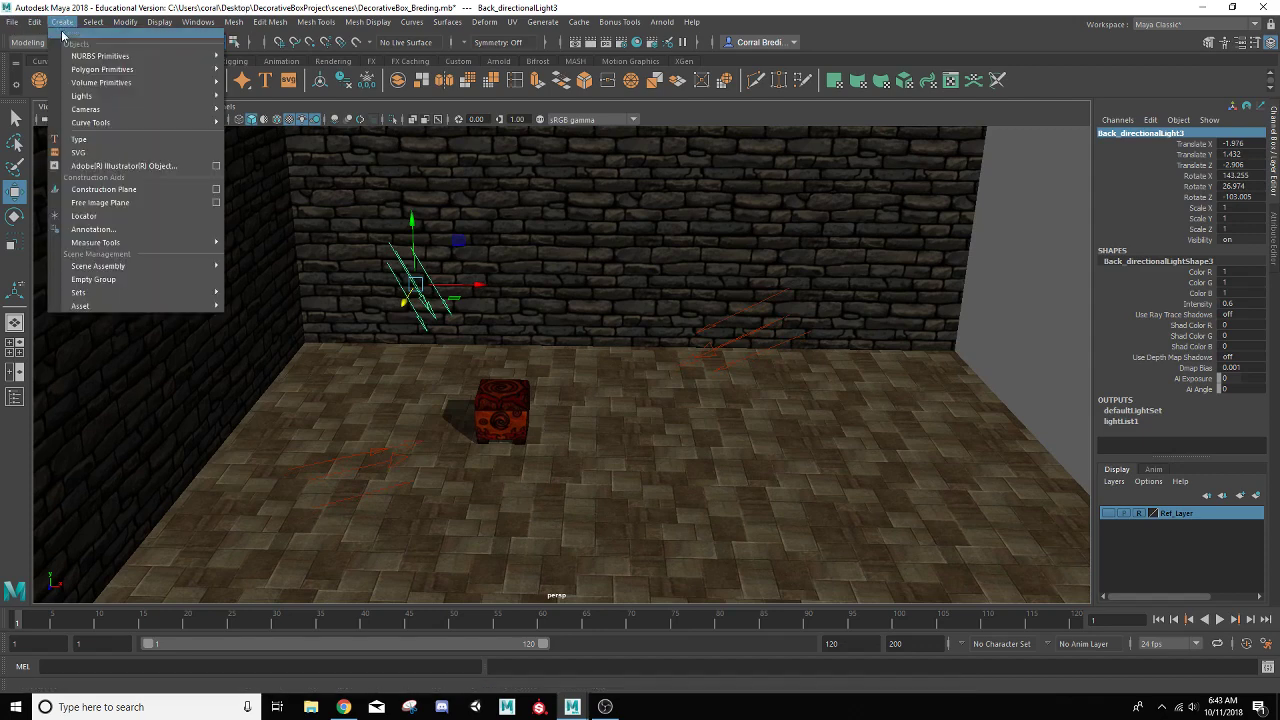
mouse_move(198, 109)
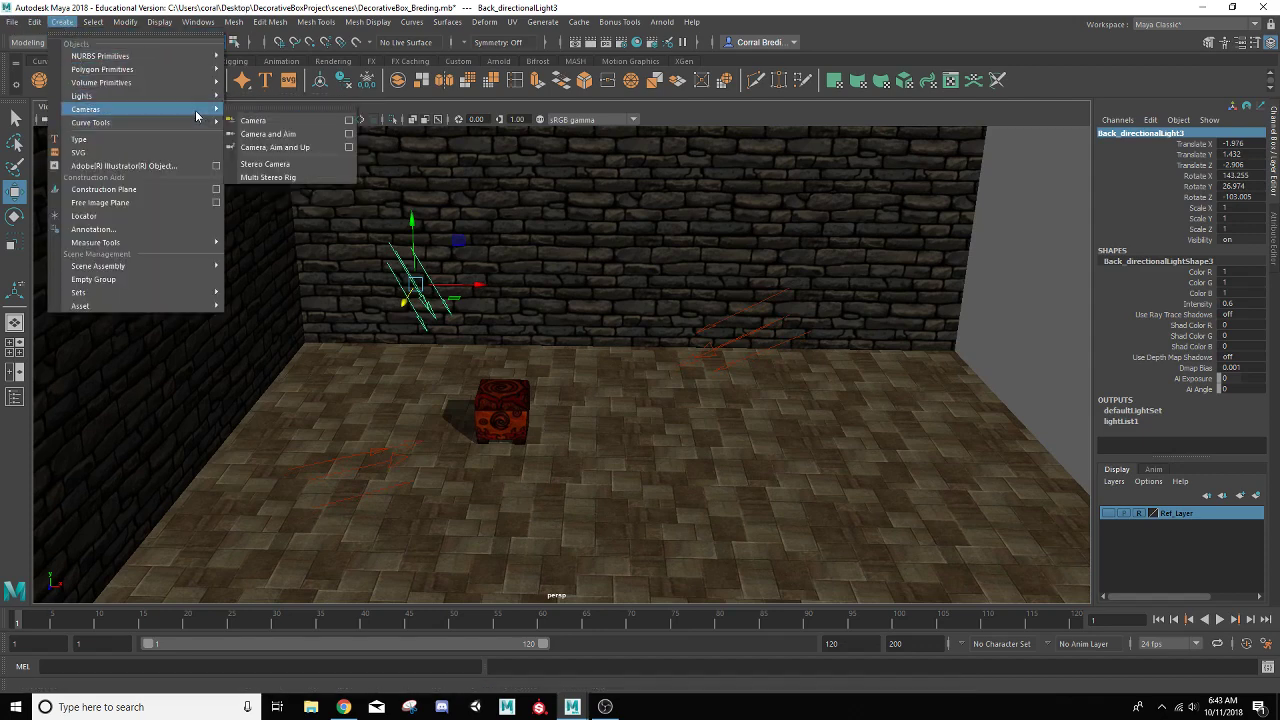
left_click(245, 113)
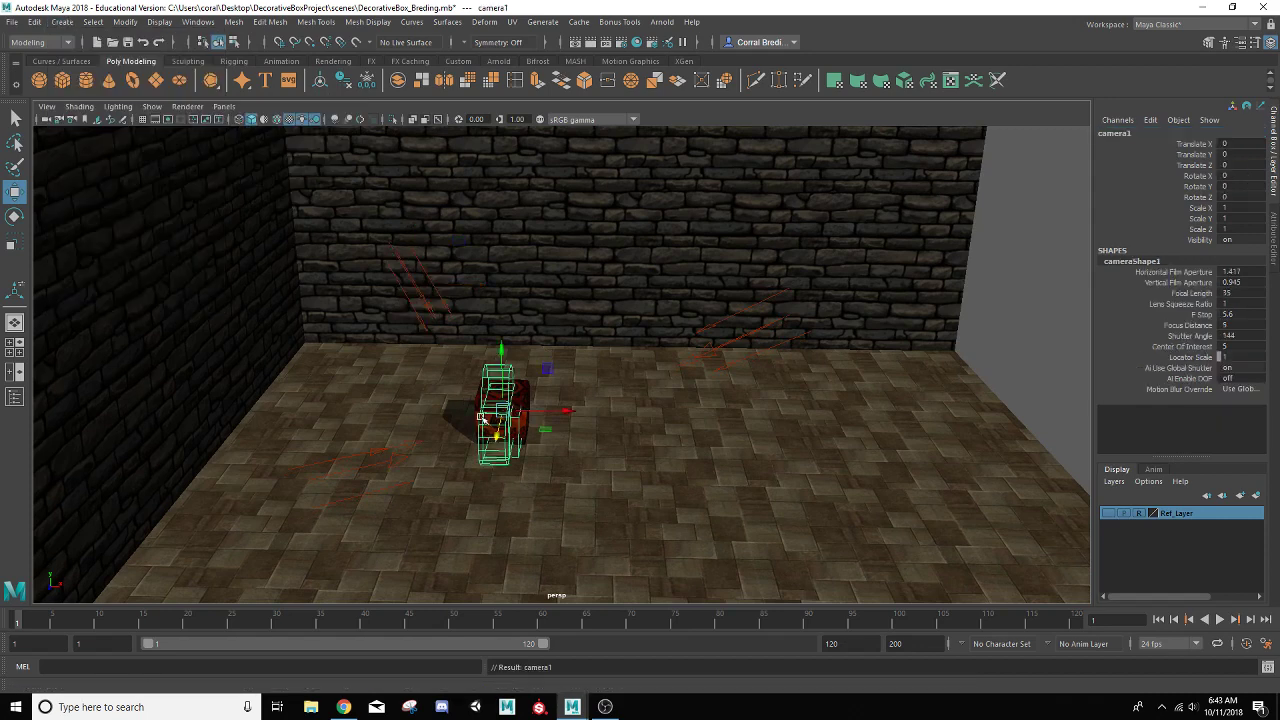
Move the new camera in front of the box to about Y 0.172, Z 4.043
left_click_drag(488, 424, 514, 440, "alt")
scroll(564, 426, "up", 2)
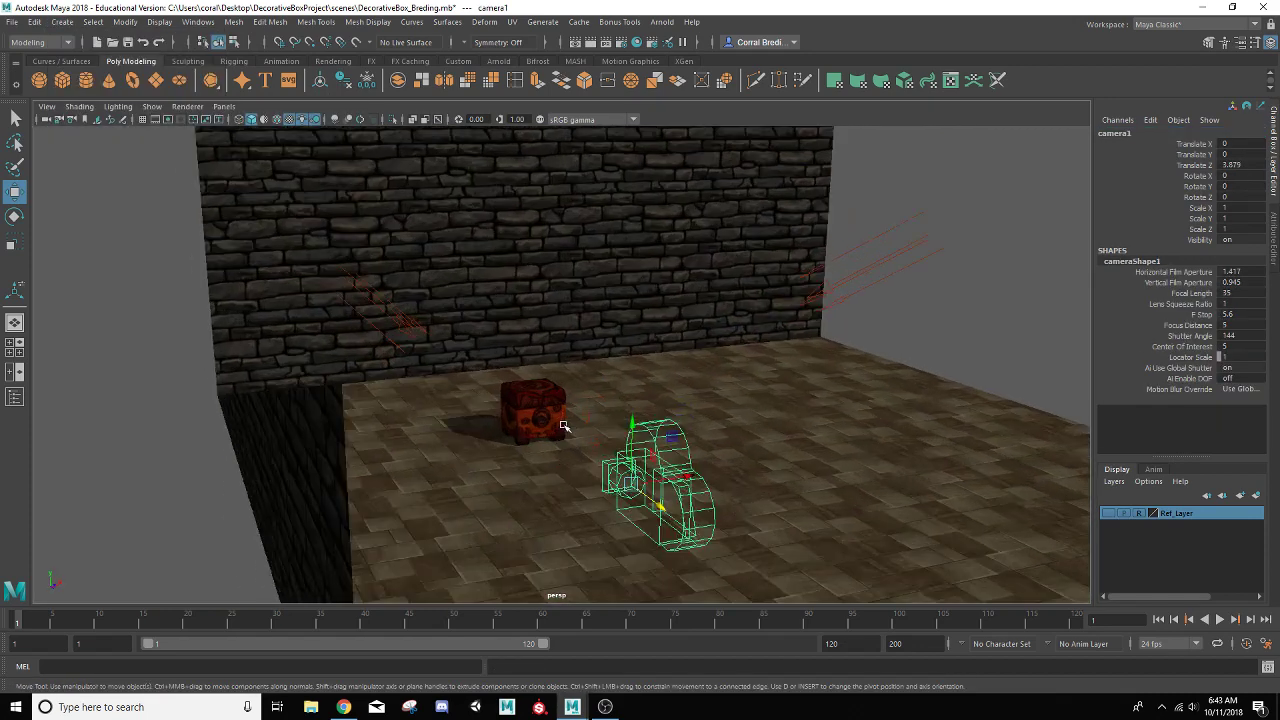
left_click_drag(632, 430, 632, 413)
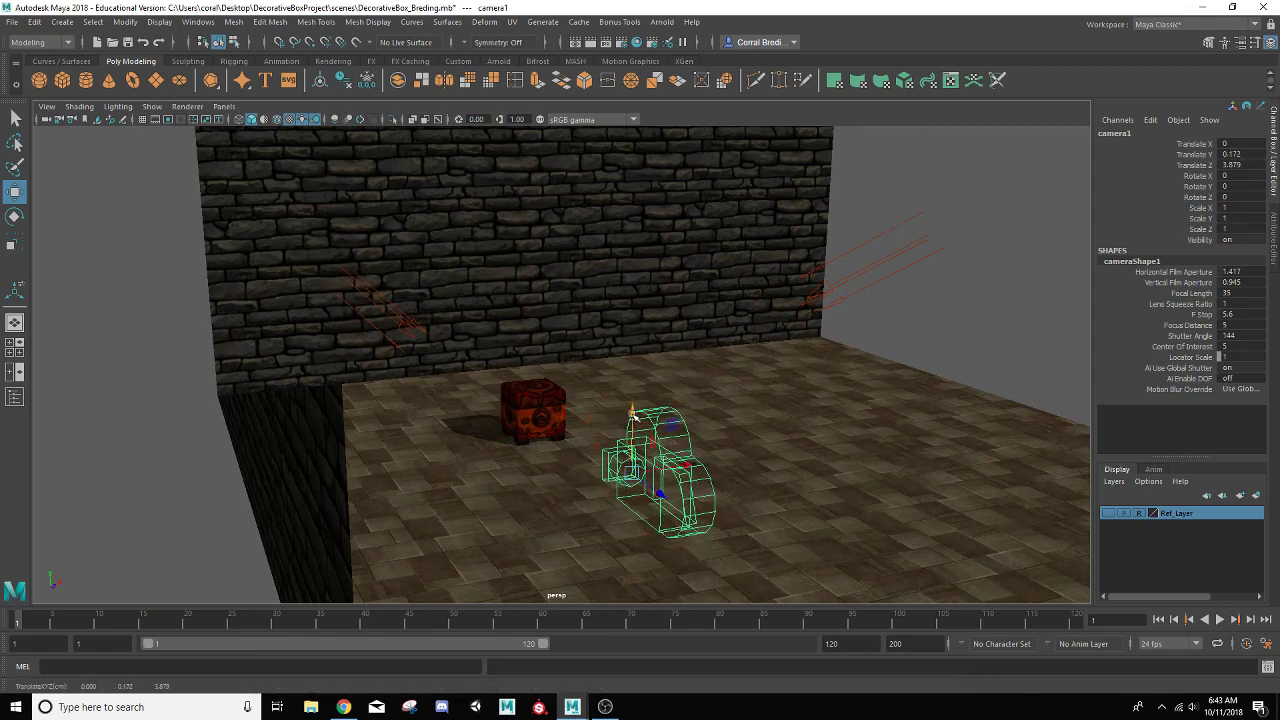
left_click_drag(656, 495, 662, 503)
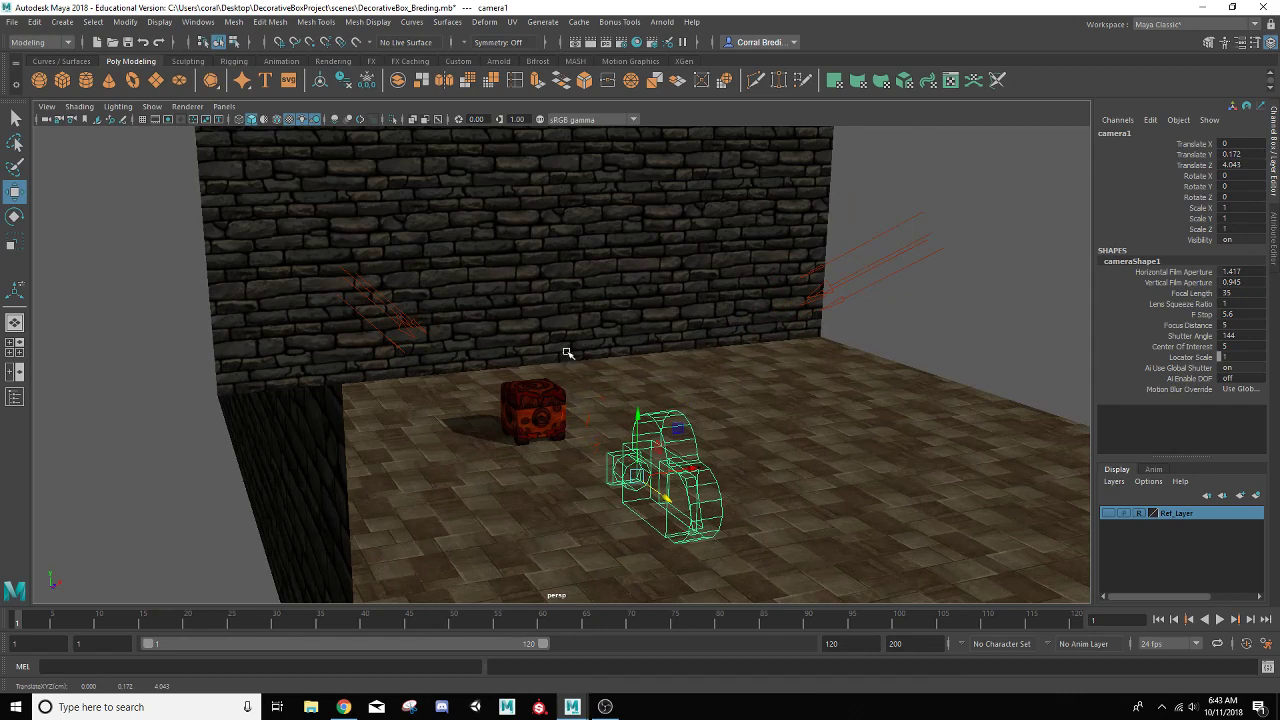
Look through camera1, pull it back, and orbit it to look down on the box from about X -1.29, Y 1.647, Z 6.67
left_click(222, 107)
mouse_move(247, 125)
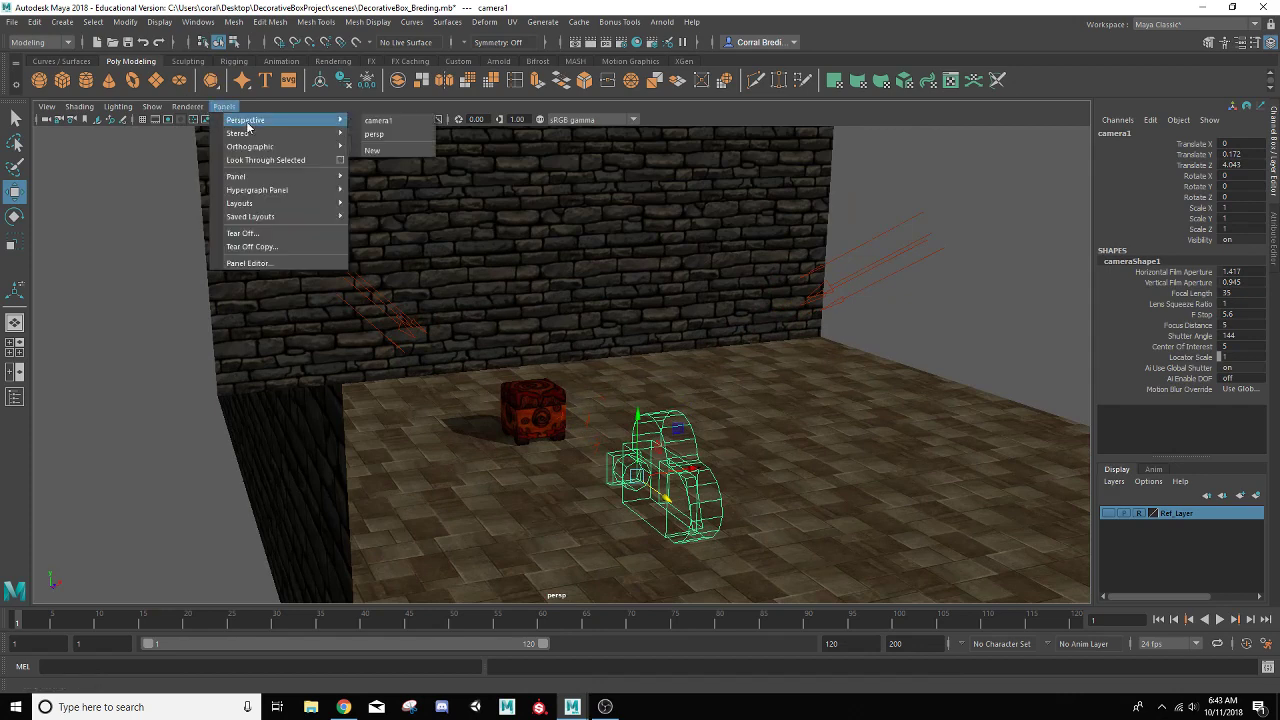
left_click(384, 124)
scroll(414, 223, "down", 5)
scroll(434, 254, "up", 3)
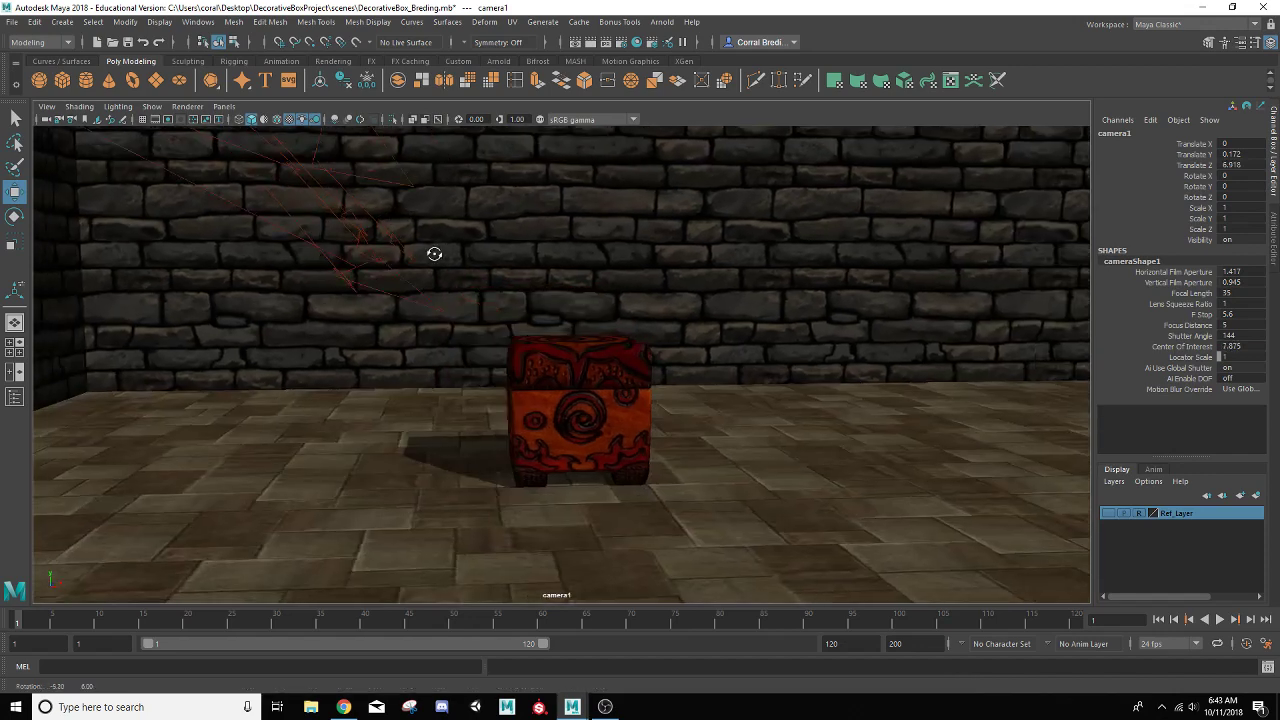
left_click_drag(434, 254, 441, 260, "alt")
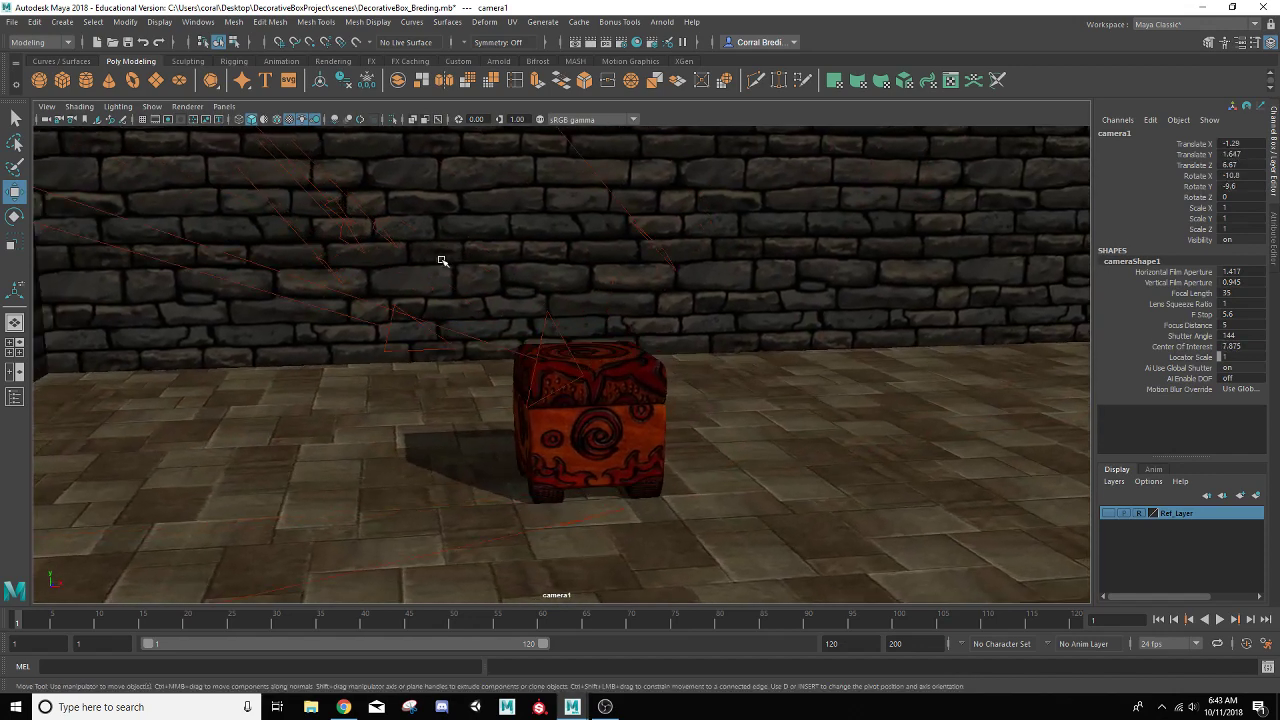
Frame the box off-centre with the room corner in shot, bringing camera1 to about X -3.621, Y 0.922, Z 5.224
middle_click_drag(441, 260, 576, 273, "alt")
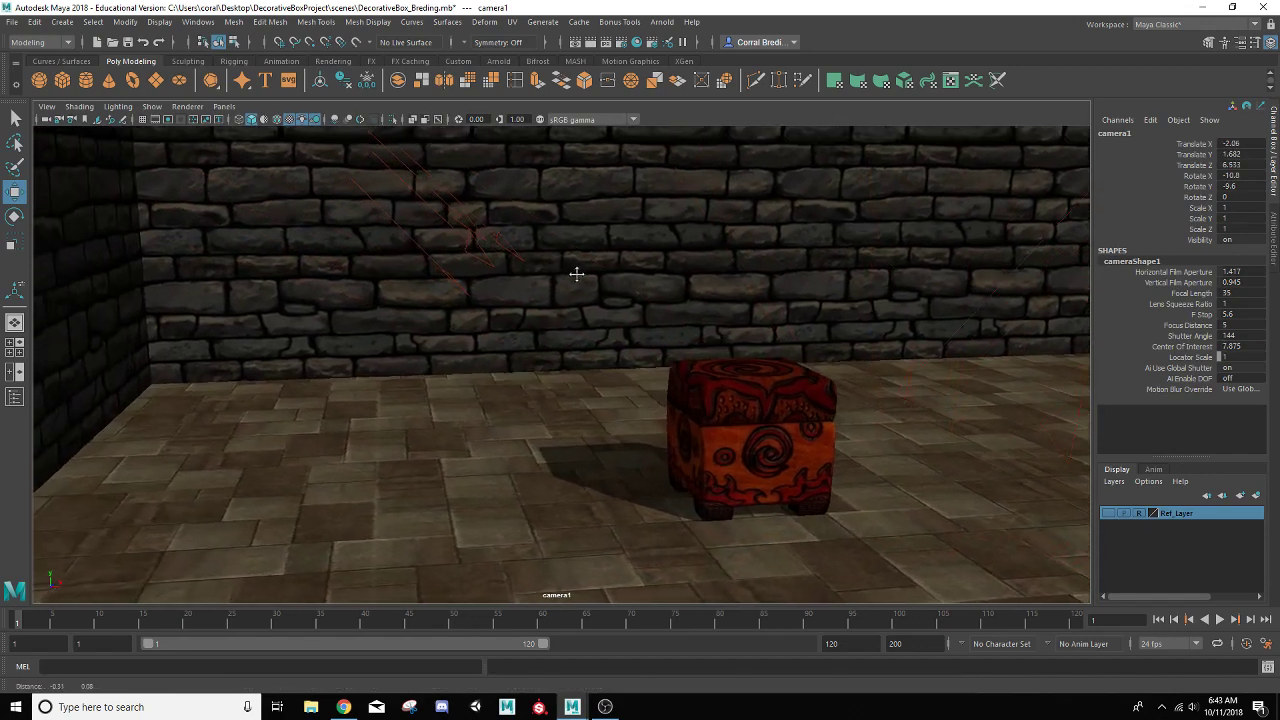
left_click_drag(176, 325, 228, 349, "alt")
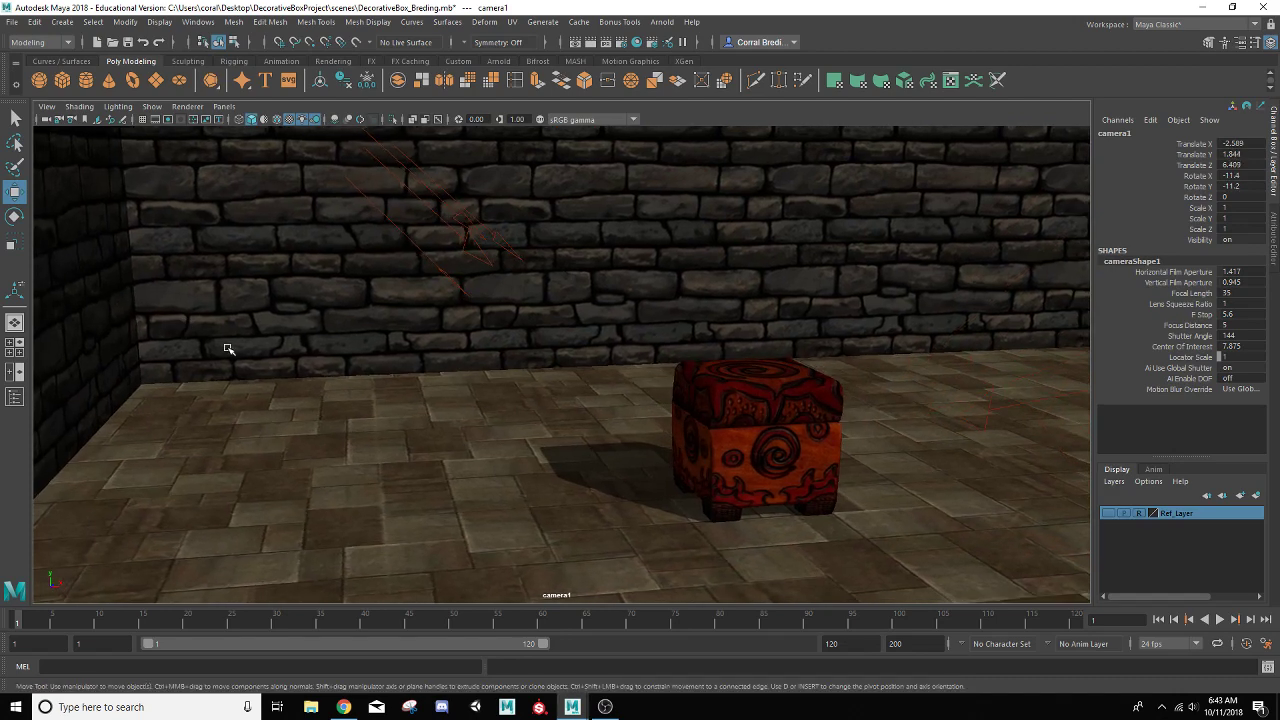
middle_click_drag(228, 349, 257, 349, "alt")
middle_click_drag(174, 352, 233, 316, "alt")
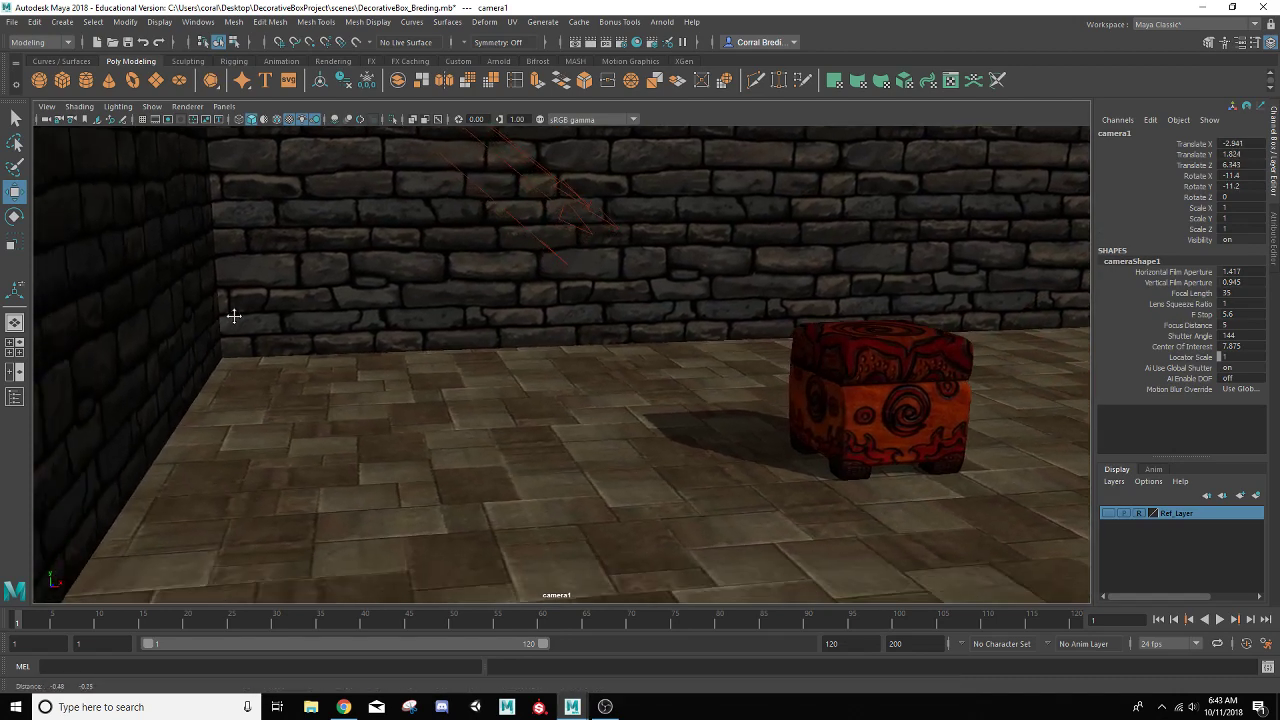
left_click_drag(233, 316, 191, 308, "alt")
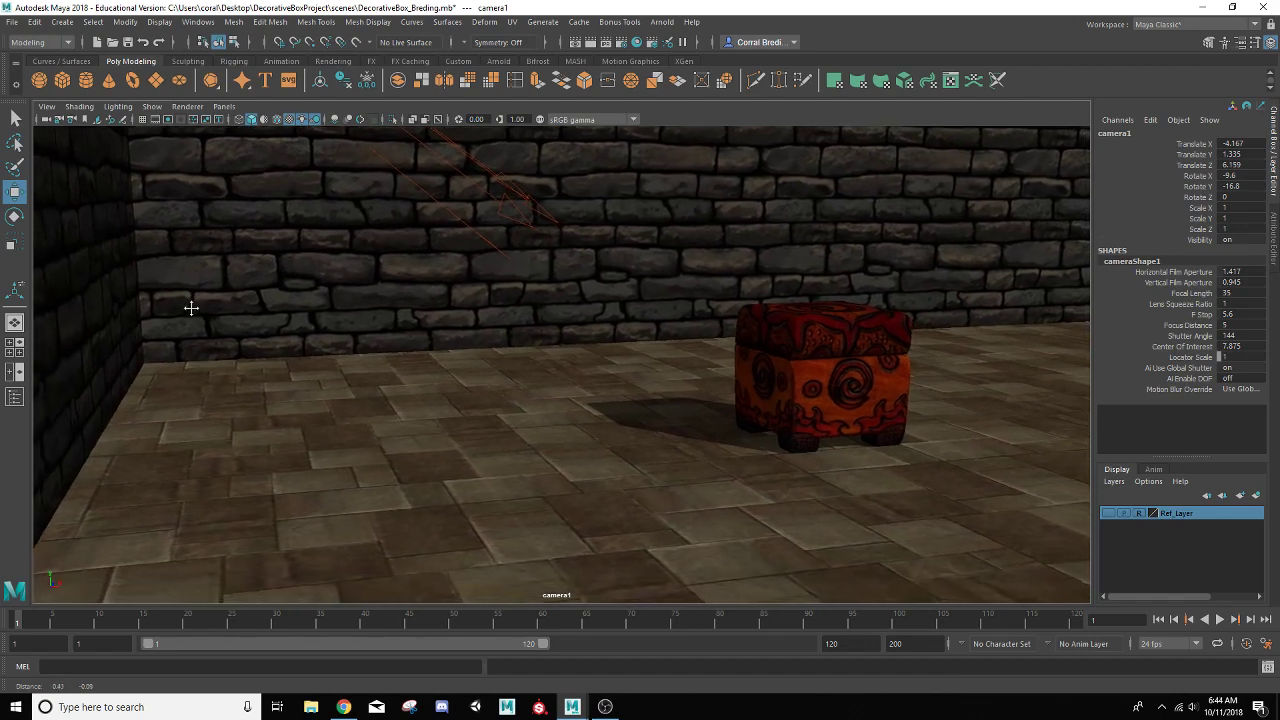
scroll(495, 357, "up", 2)
middle_click_drag(495, 357, 518, 333, "alt")
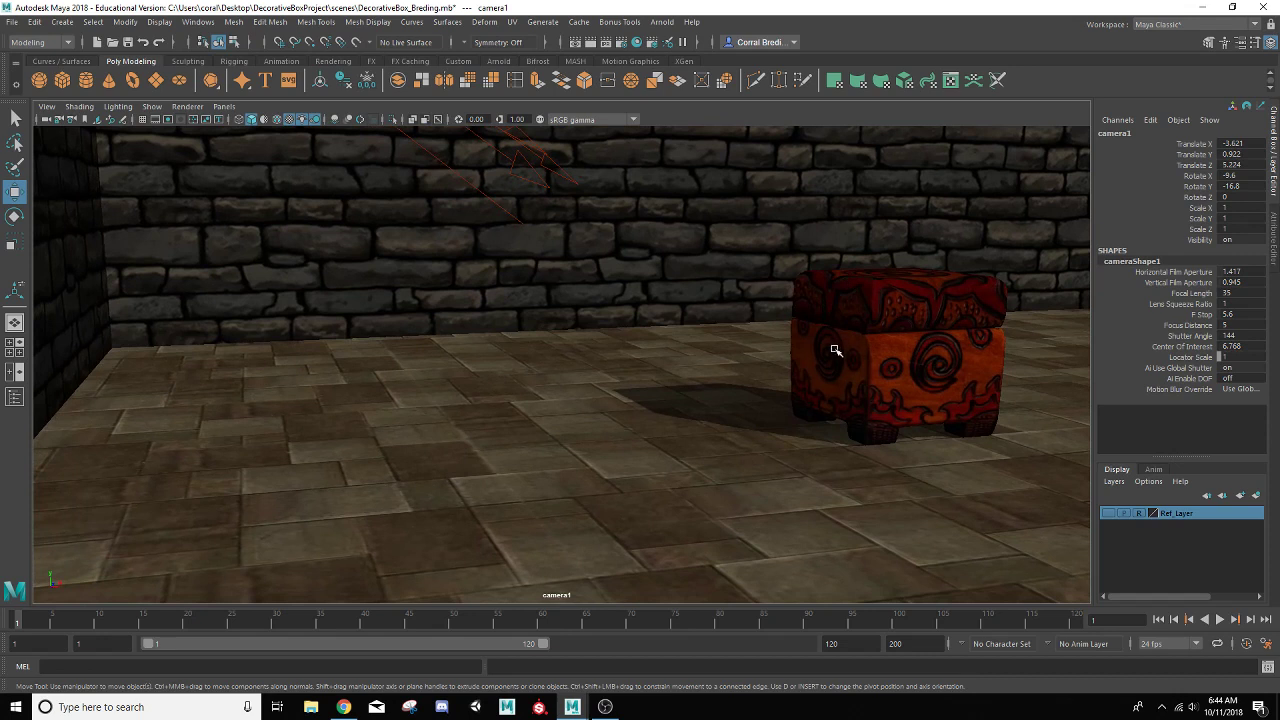
Bring camera1 to a low, nearly frontal close view of the box at about X -1.101, Y 0.112, Z 4.784
middle_click_drag(834, 354, 809, 337, "alt")
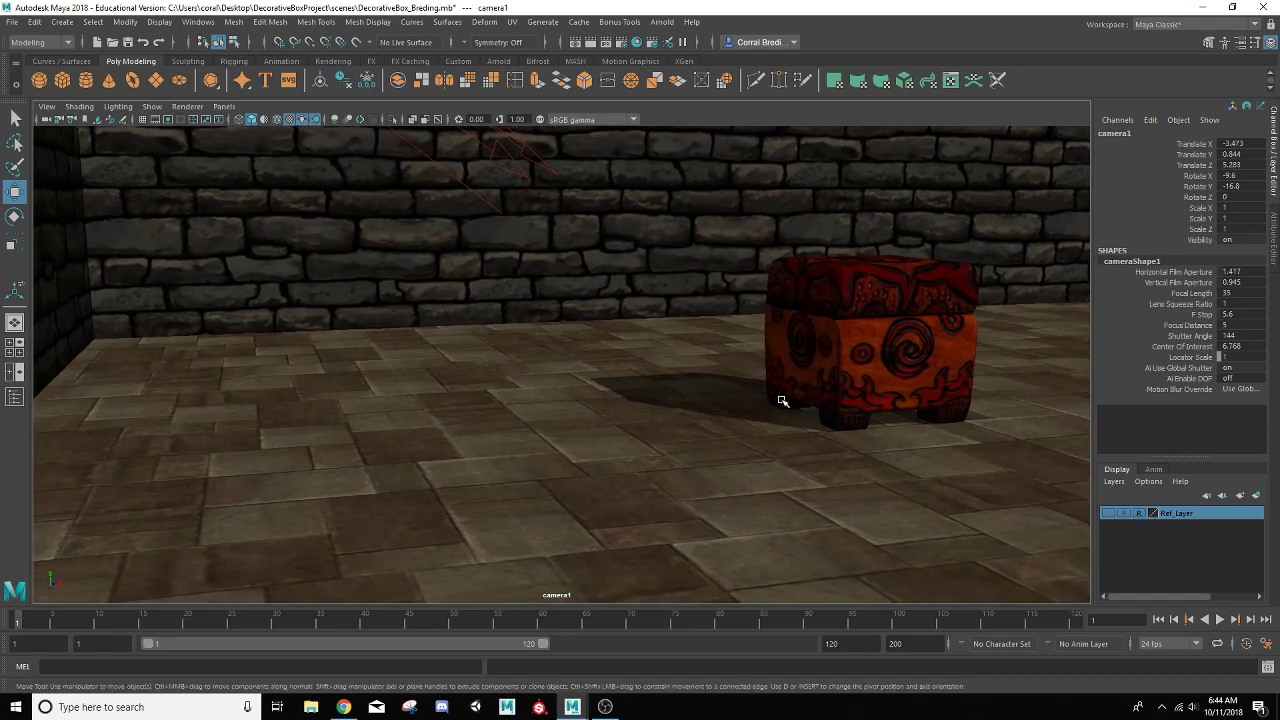
mouse_move(782, 401)
left_mouse_down("alt")
mouse_move(851, 400)
mouse_move(784, 408)
mouse_move(749, 371)
mouse_move(777, 397)
left_mouse_up("alt")
scroll(785, 403, "up", 1)
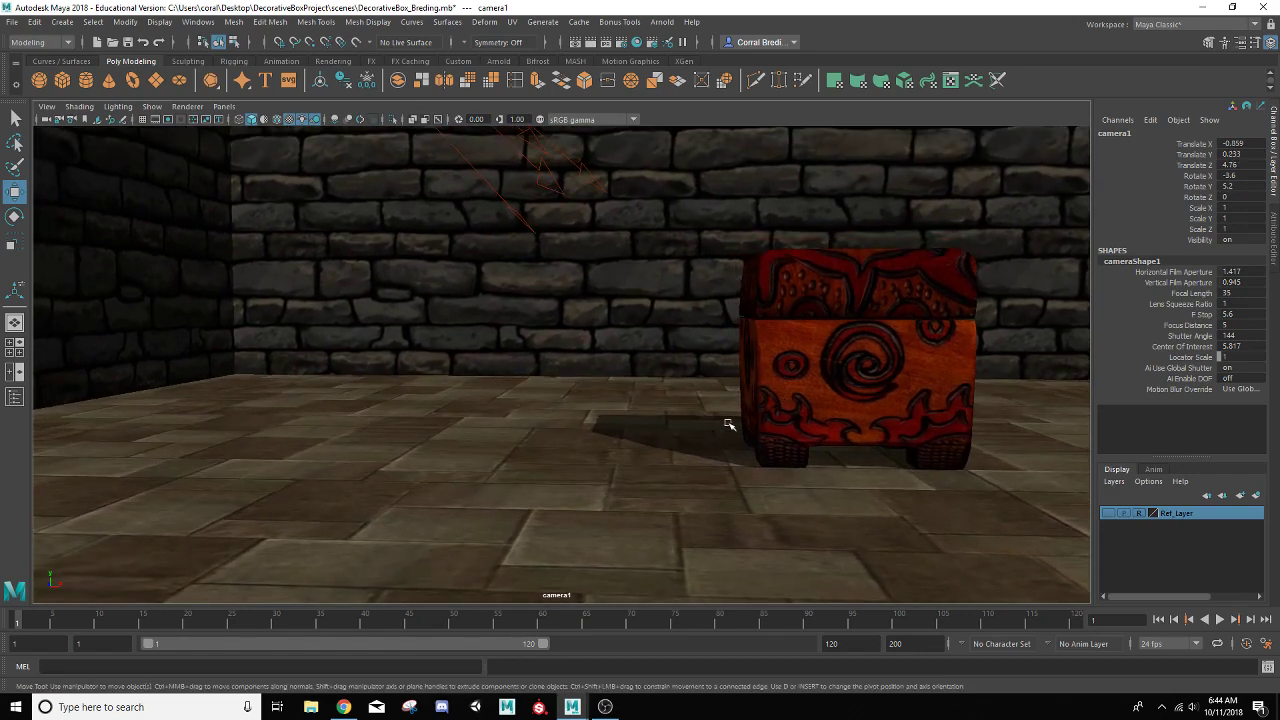
left_click_drag(729, 423, 737, 421, "alt")
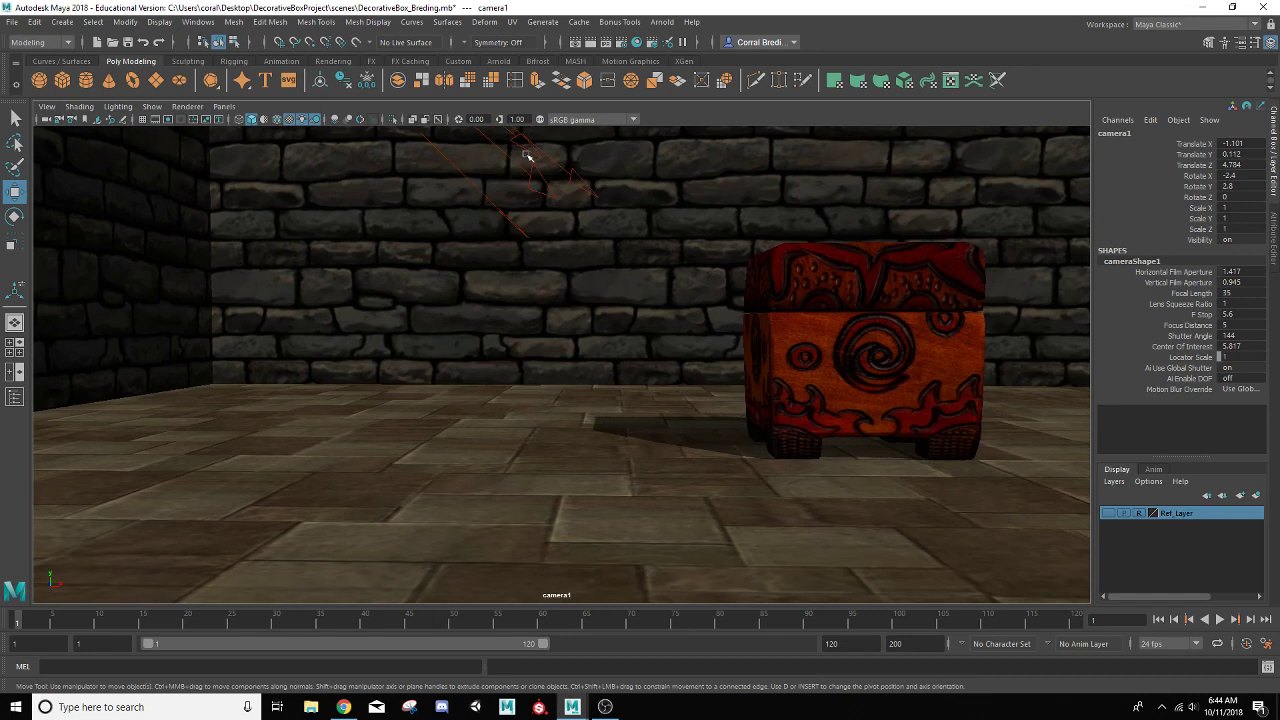
In the render settings, choose Maya Software as the renderer and PNG as the image format
left_click(621, 43)
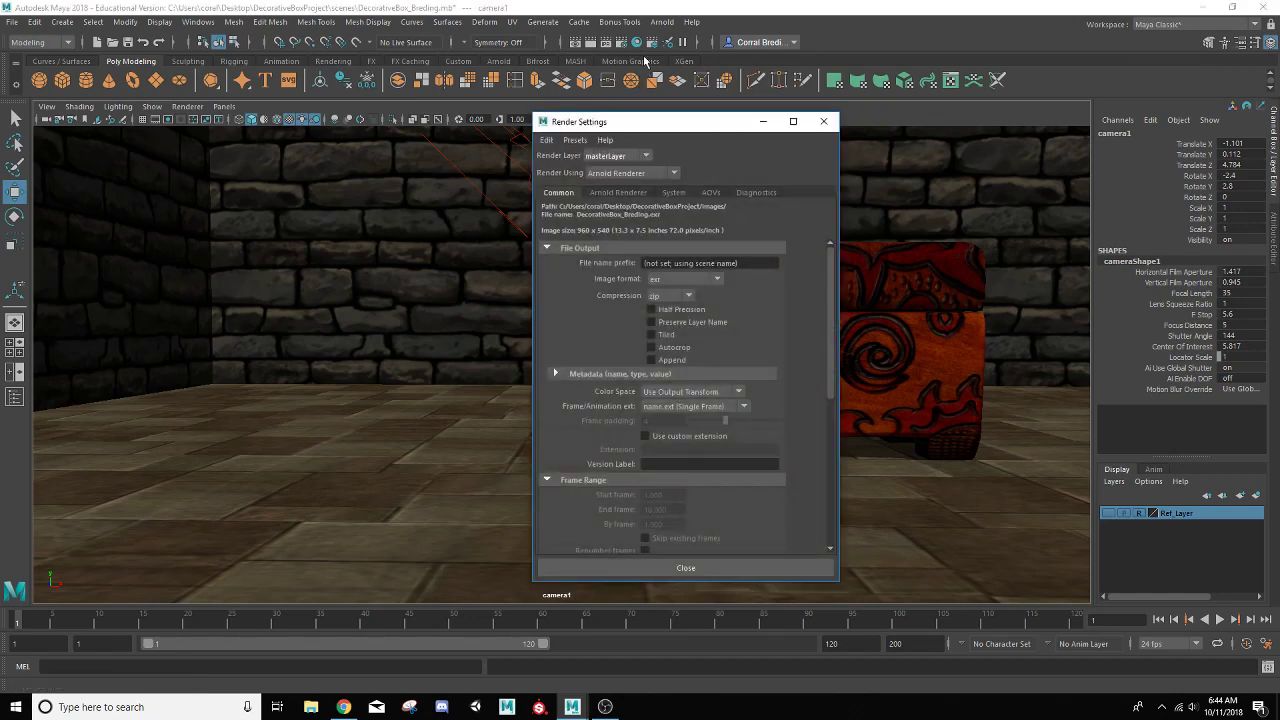
left_click_drag(665, 127, 641, 102)
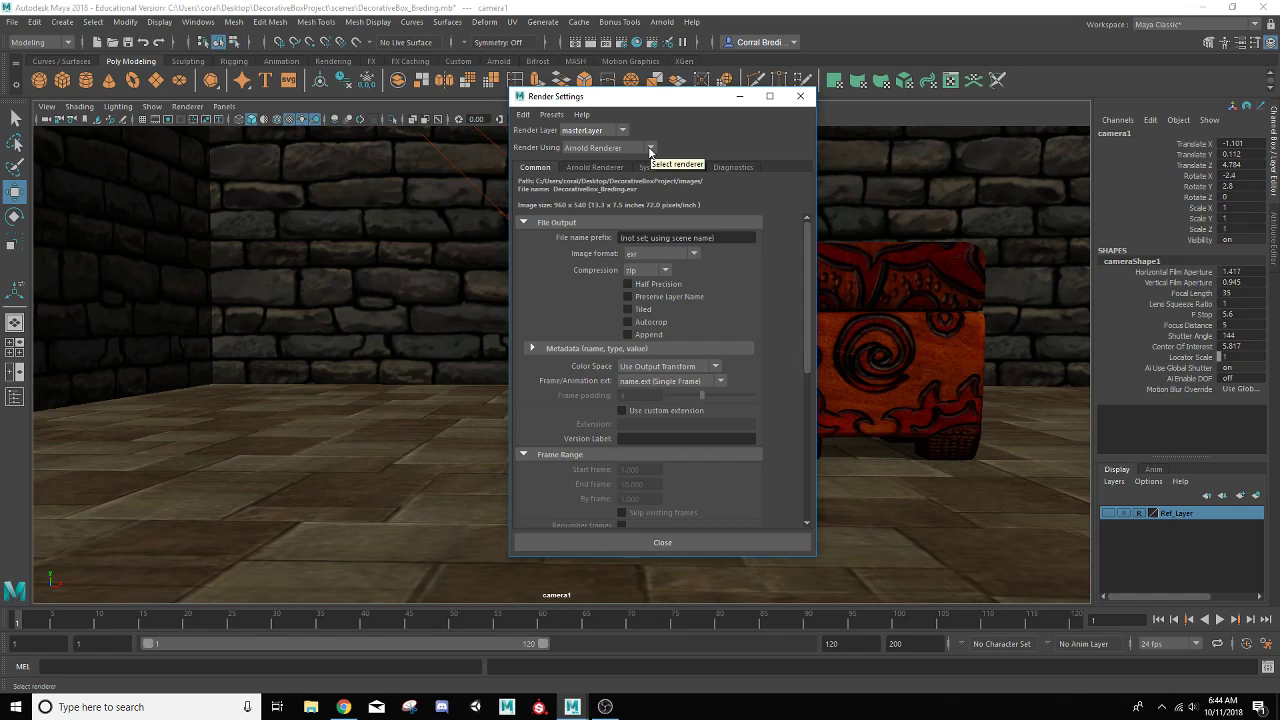
left_click(650, 149)
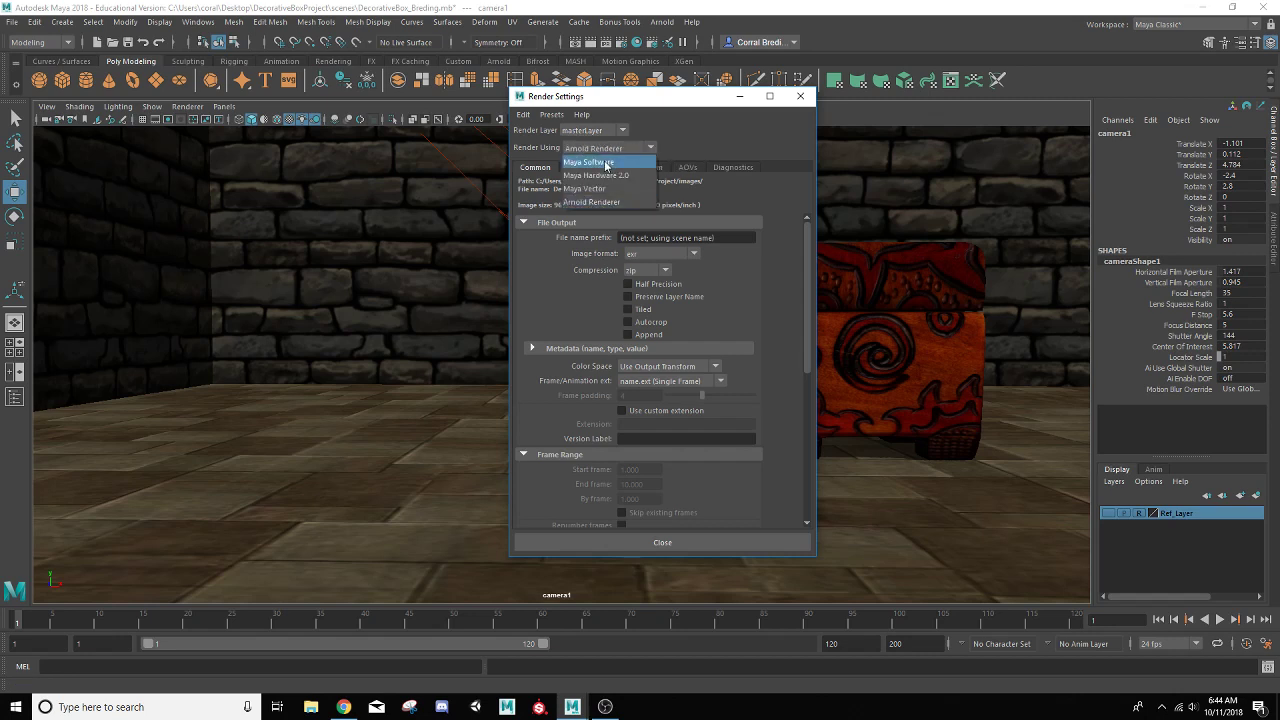
left_click(608, 163)
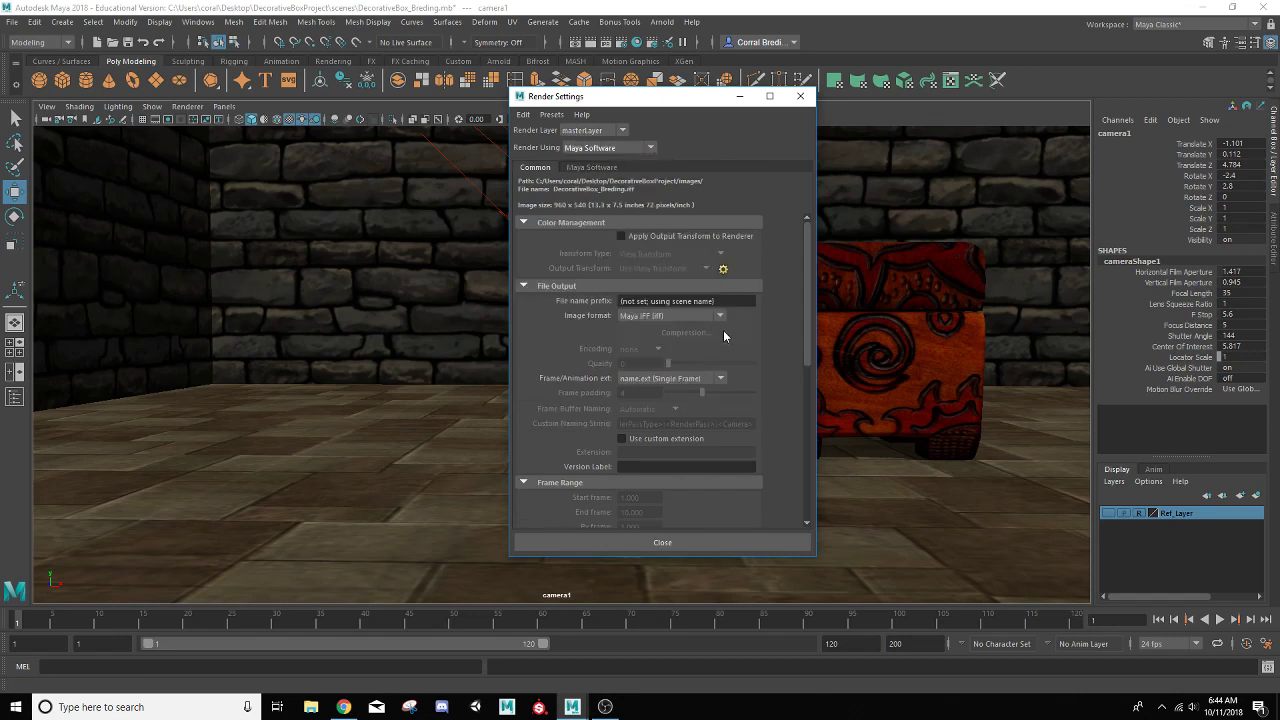
left_click(720, 316)
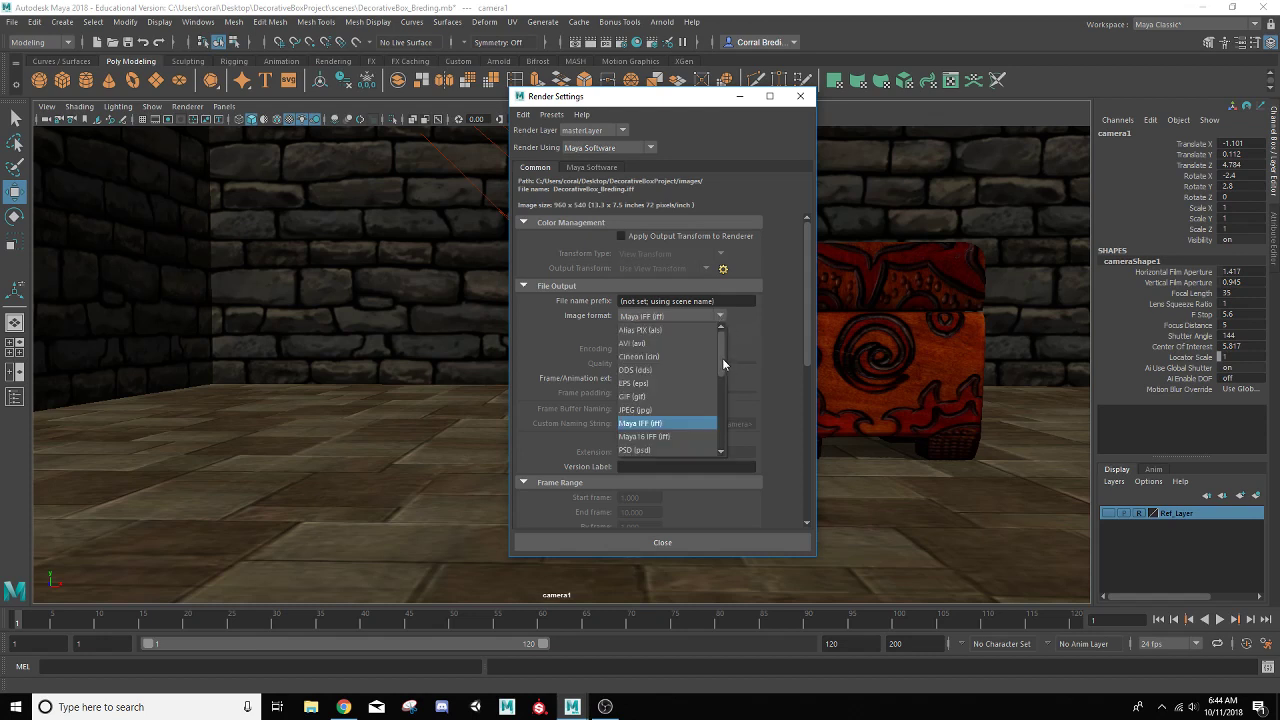
left_click_drag(722, 358, 720, 395)
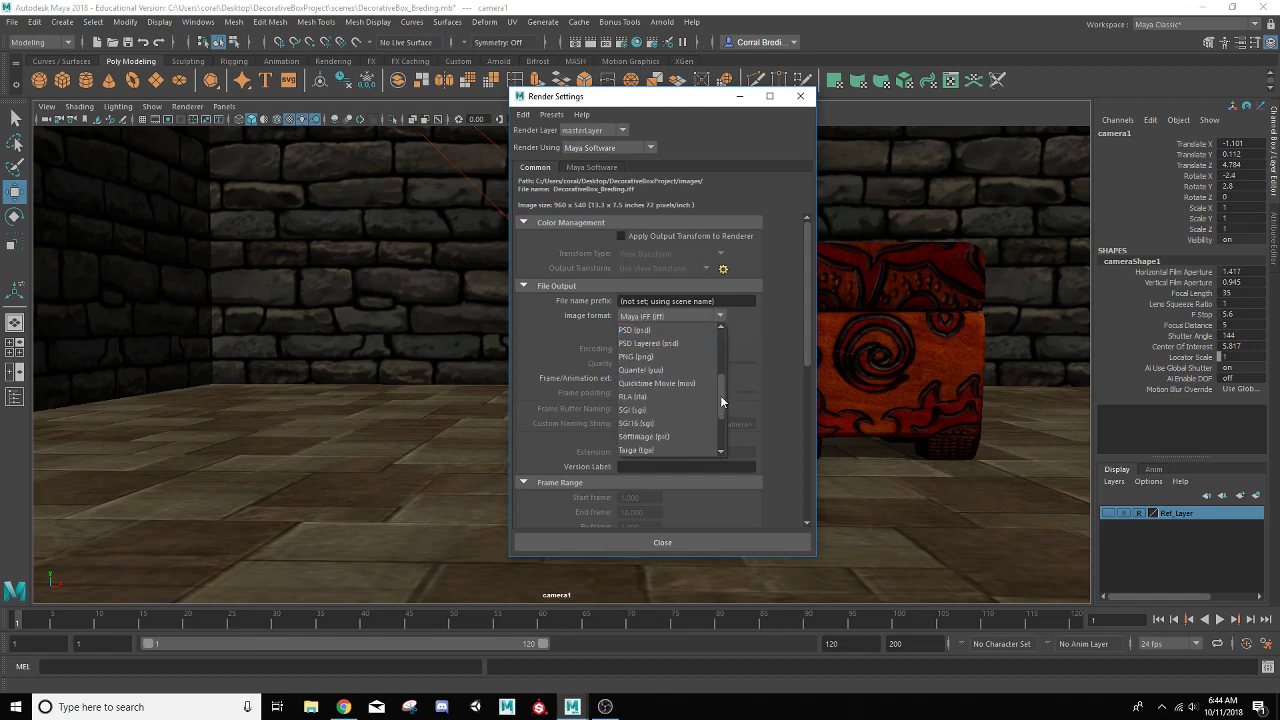
left_click(663, 357)
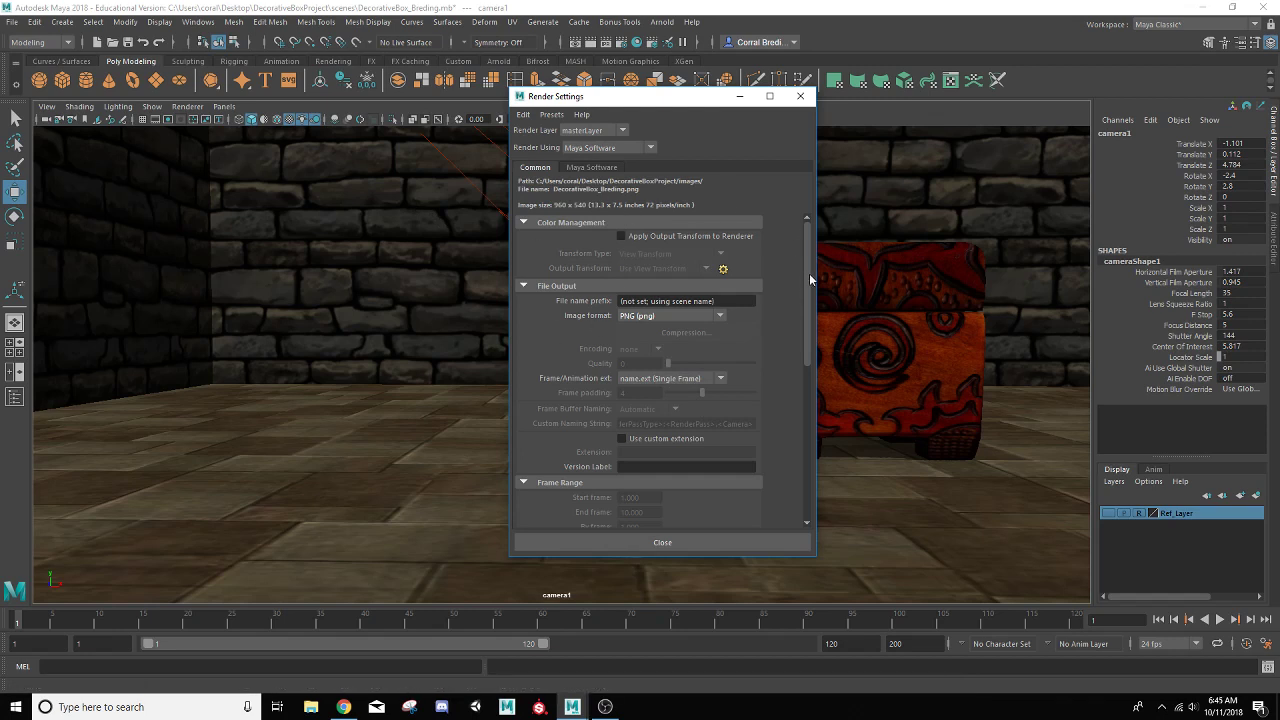
Set the render image size preset to HD 1080 and choose the renderable camera
left_click_drag(809, 273, 788, 444)
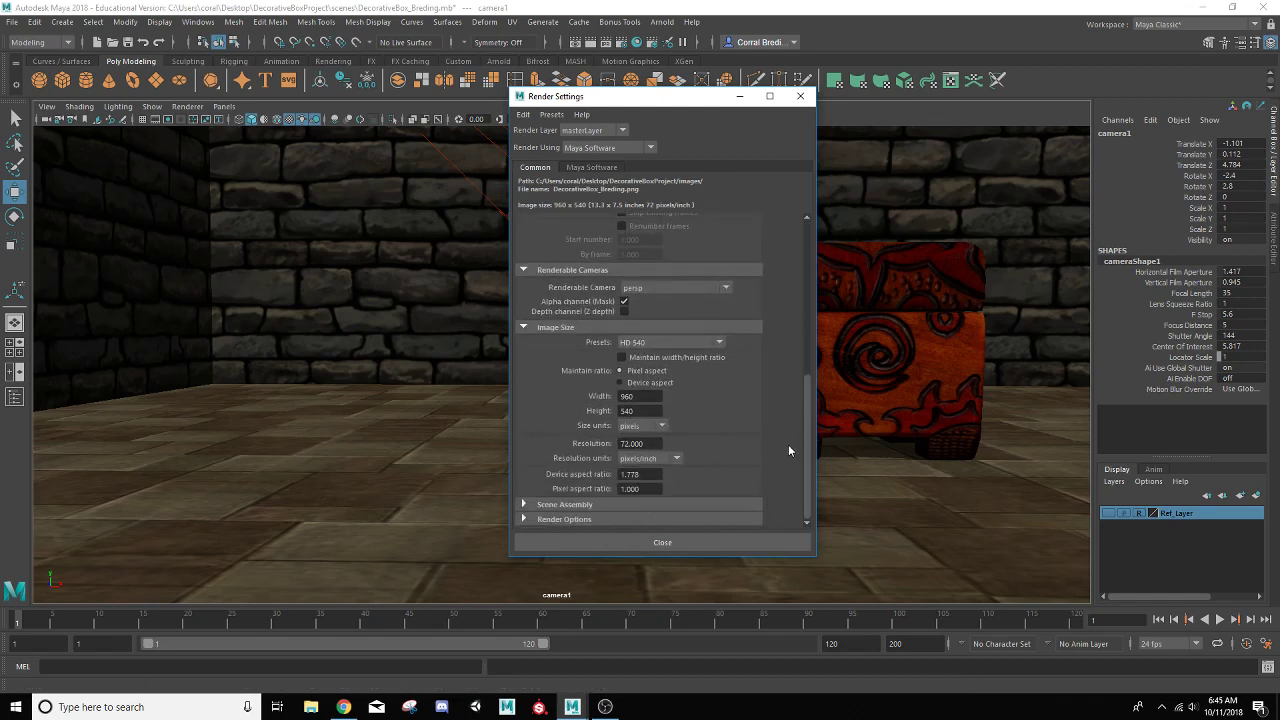
left_click(719, 342)
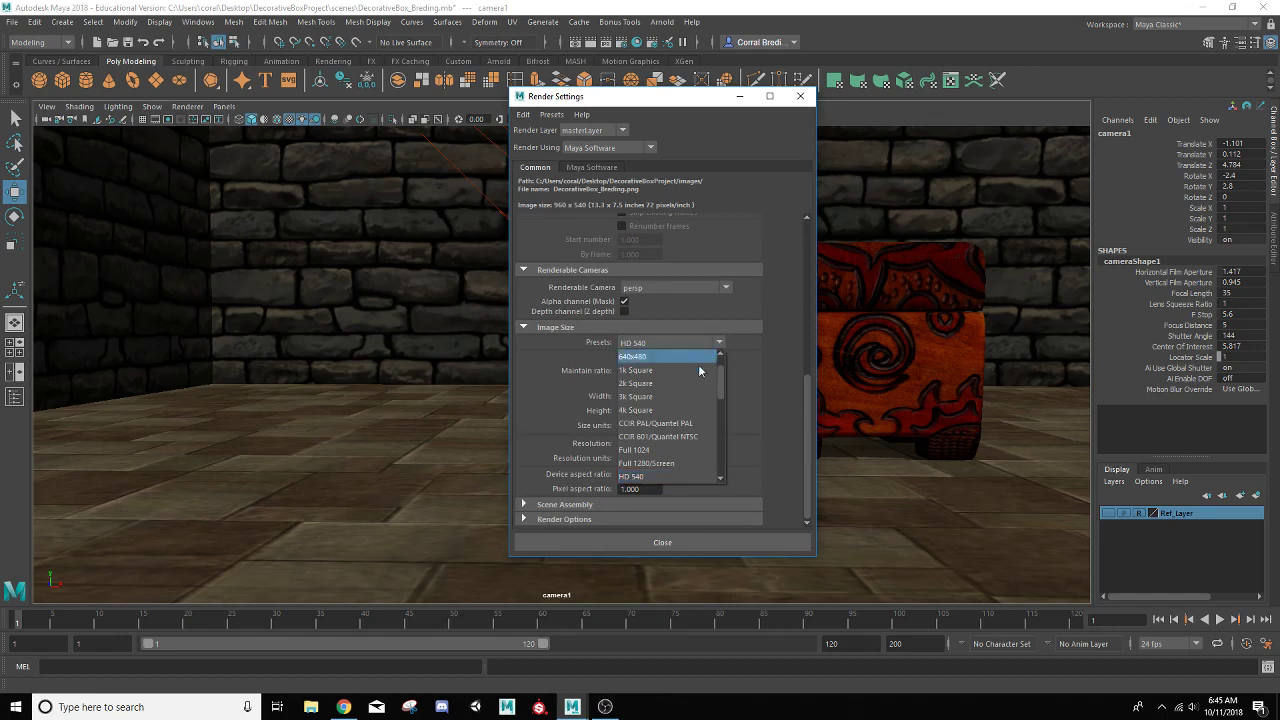
scroll(650, 440, "down", 2)
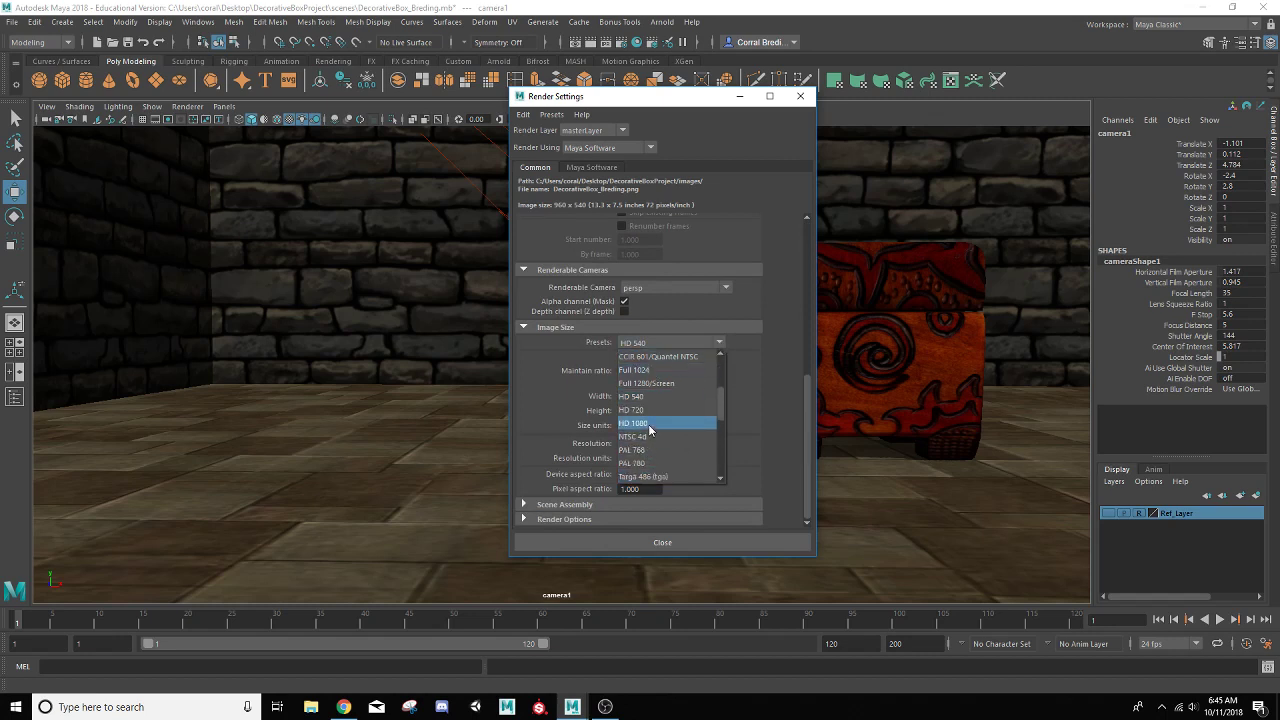
left_click(648, 423)
scroll(746, 426, "up", 1)
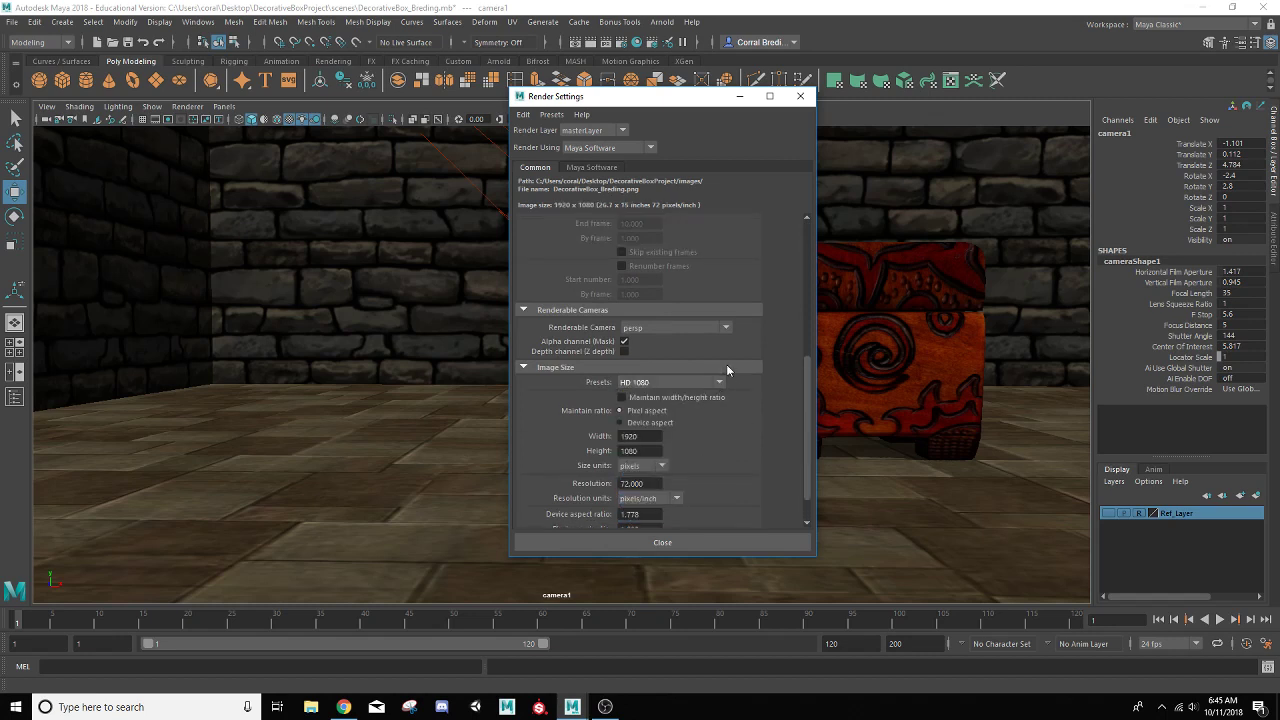
left_click(726, 327)
left_click(680, 352)
left_click(676, 543)
Set the Maya Software edge anti-aliasing to Highest quality
left_click(588, 168)
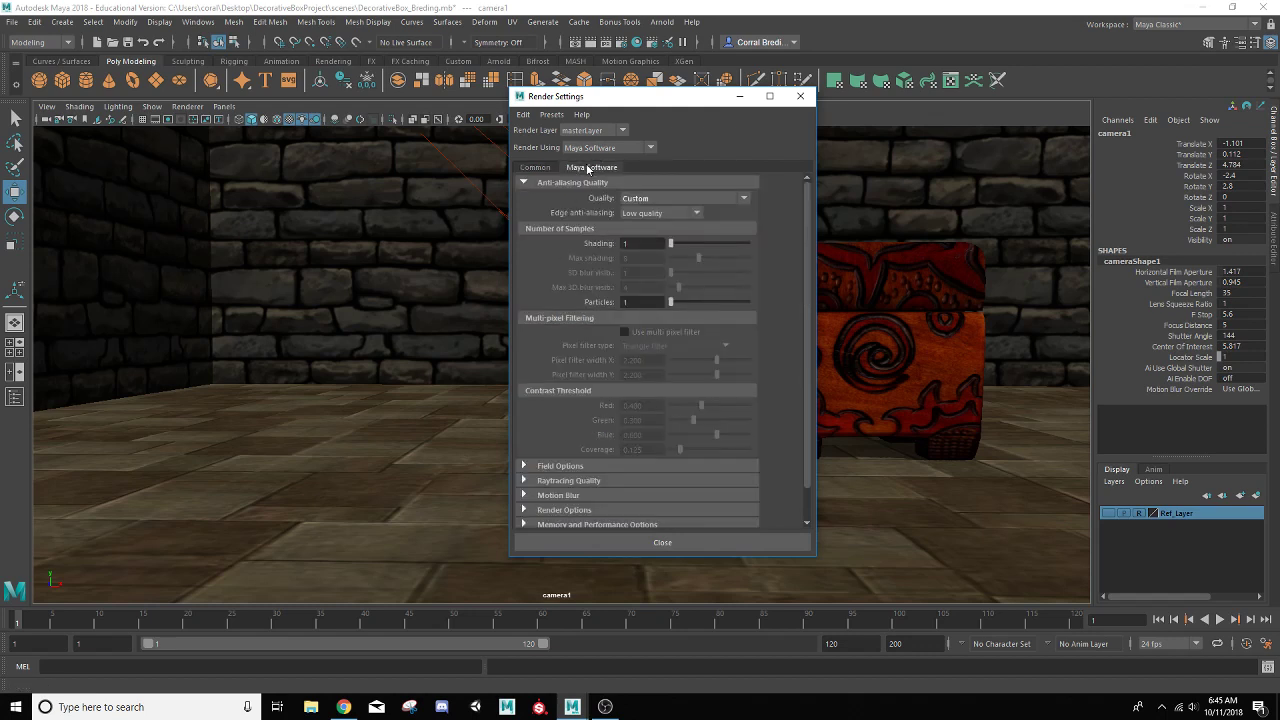
left_click(686, 212)
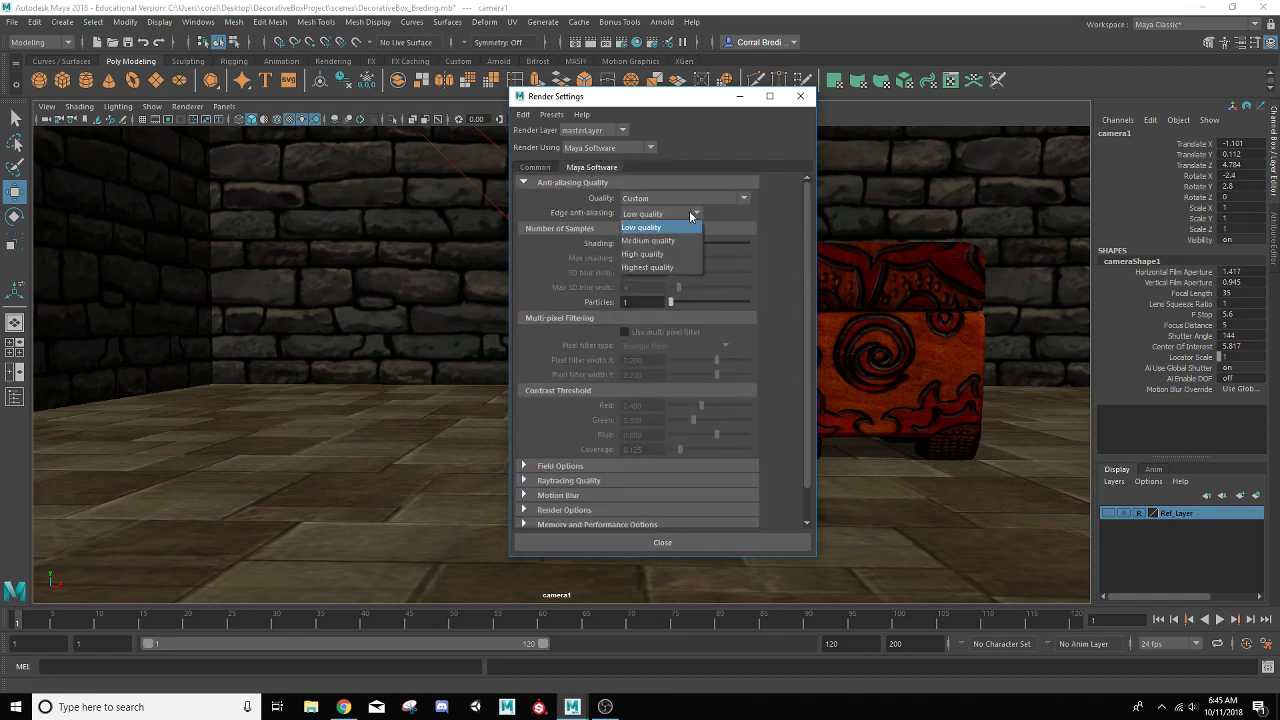
left_click(646, 268)
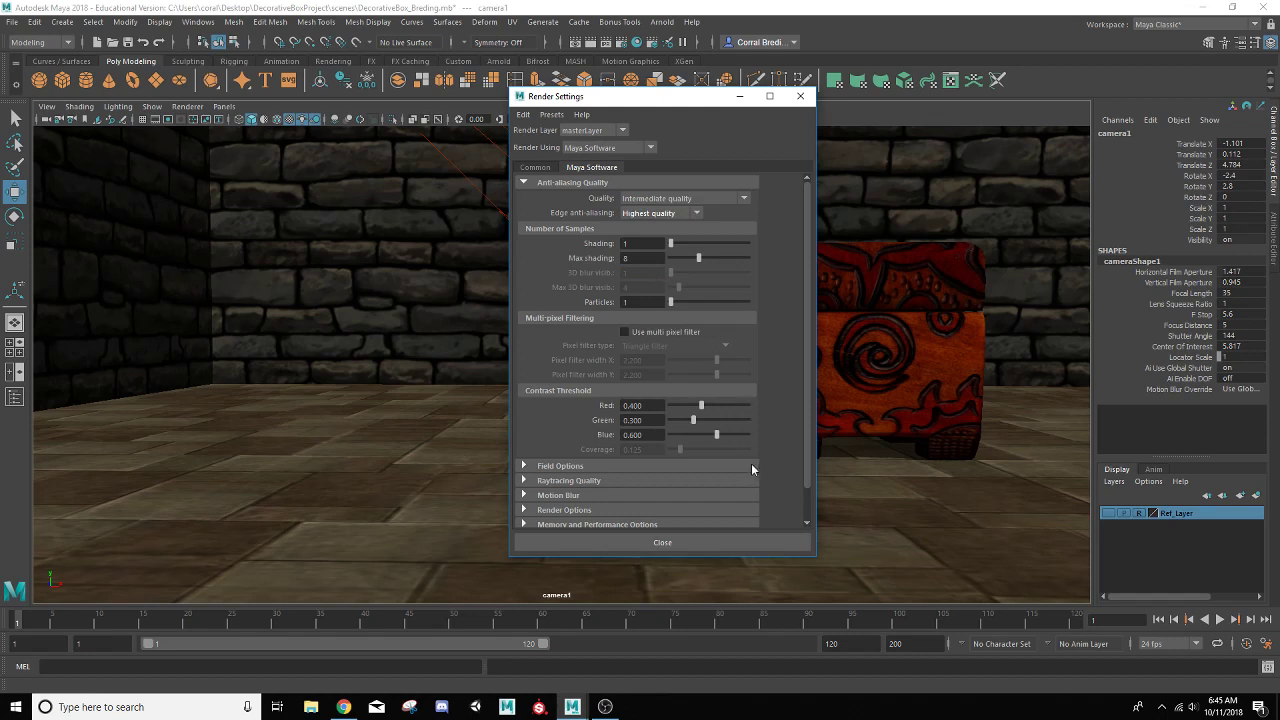
Turn on Raytracing in the raytracing quality options, check the remaining quality settings, and close the render settings
left_click_drag(805, 439, 769, 465)
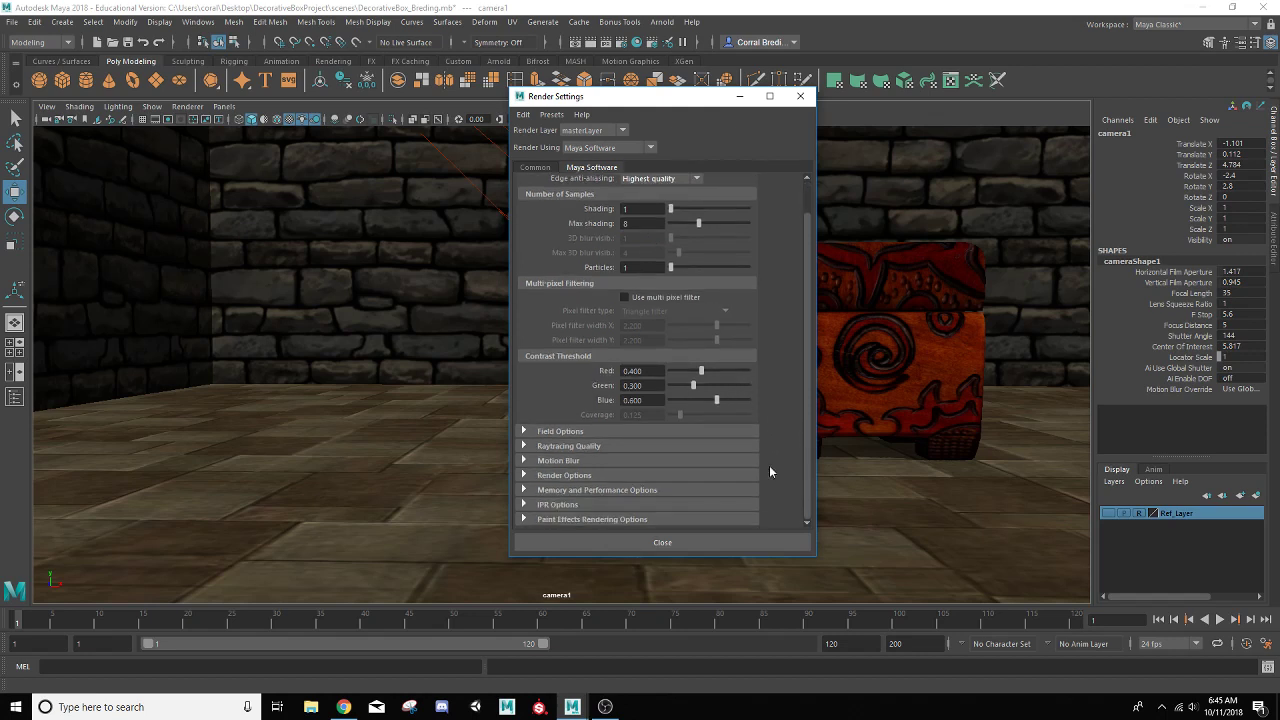
left_click(527, 445)
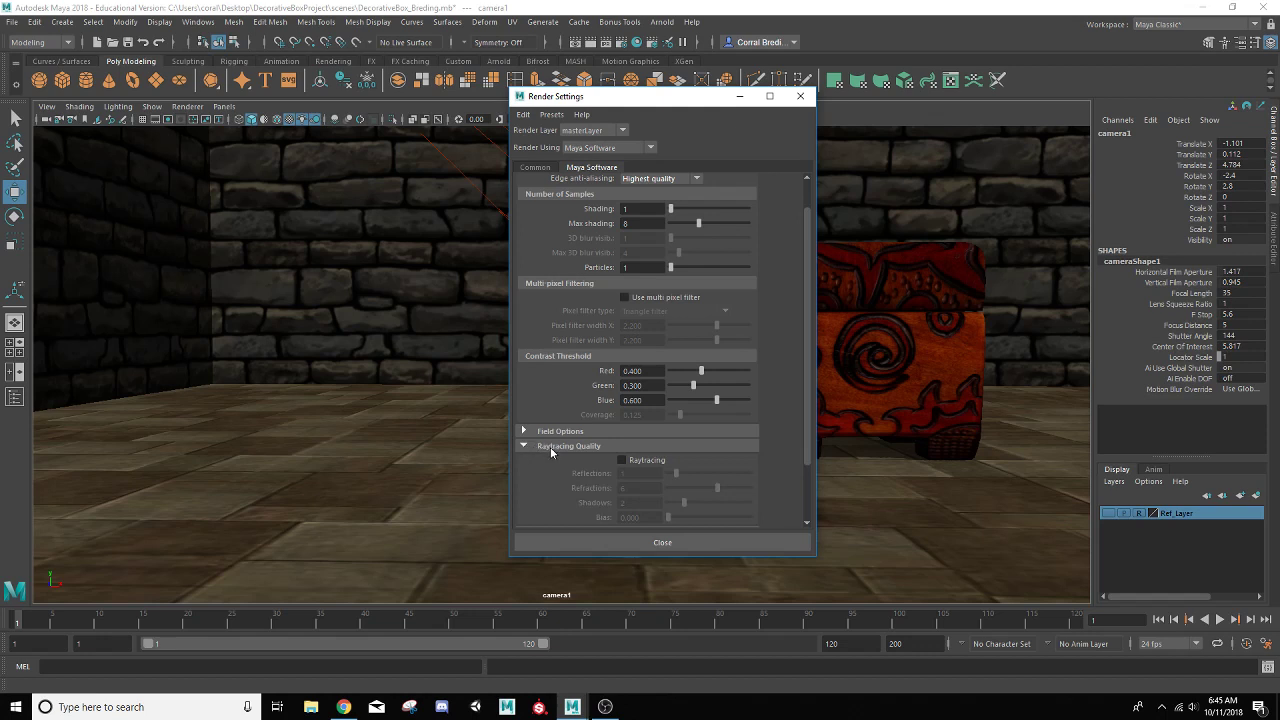
left_click(621, 460)
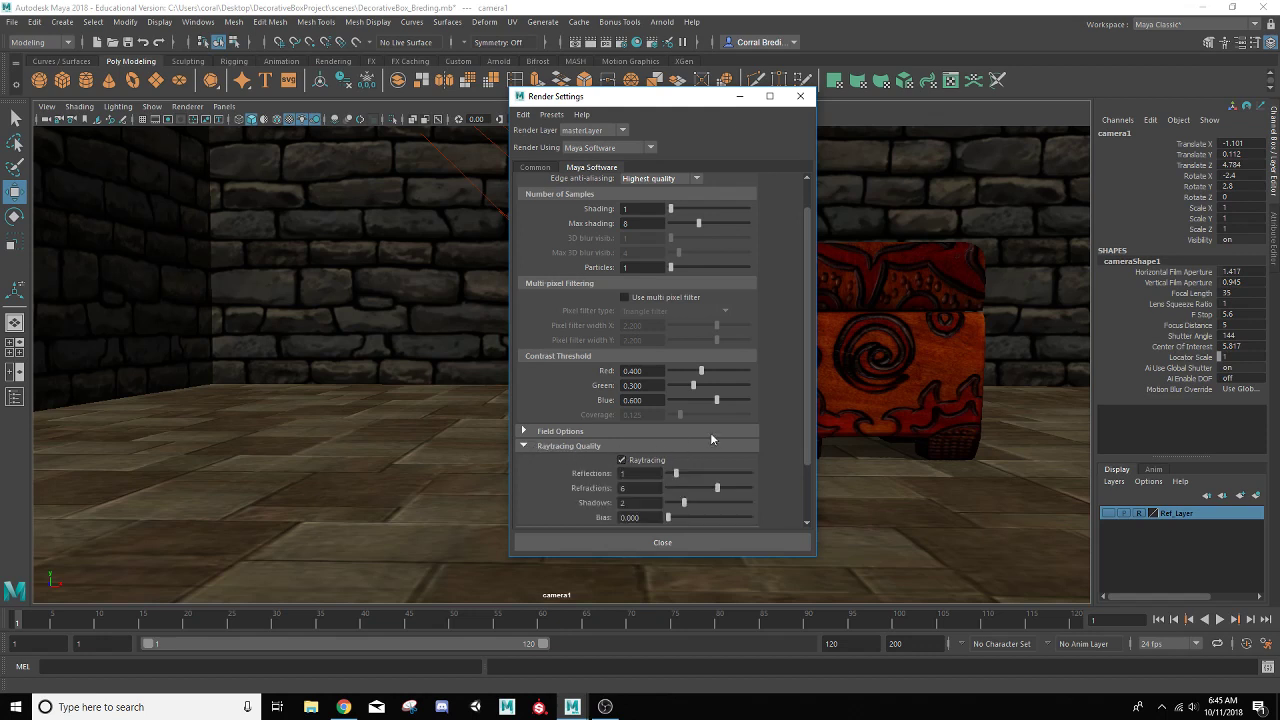
left_click_drag(809, 410, 804, 475)
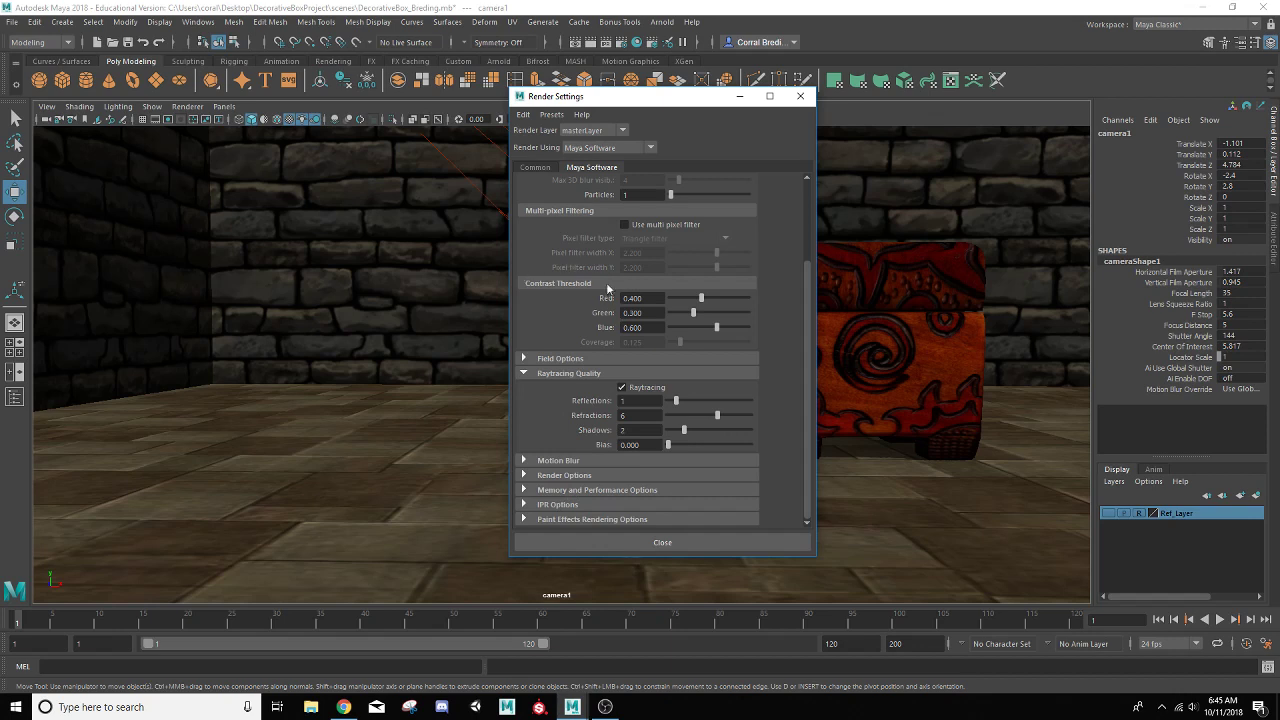
scroll(618, 299, "up", 2)
scroll(618, 299, "down", 2)
left_click(622, 387)
scroll(562, 389, "up", 3)
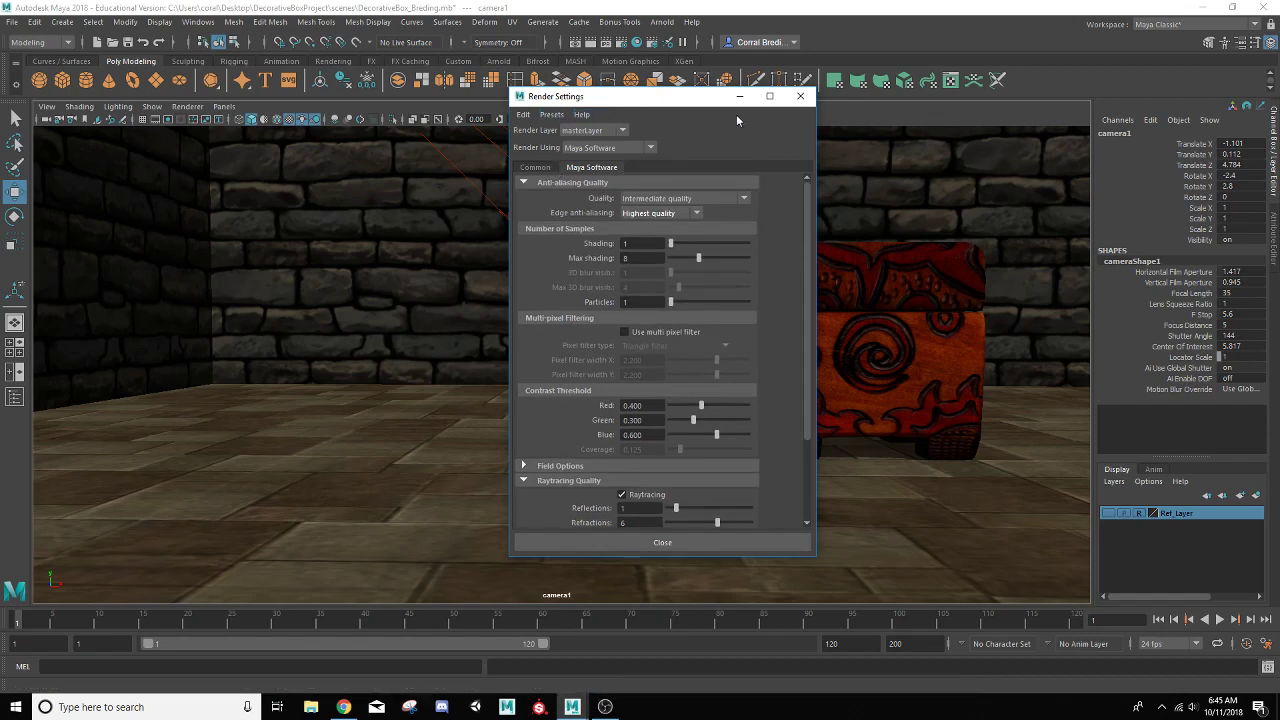
left_click(800, 98)
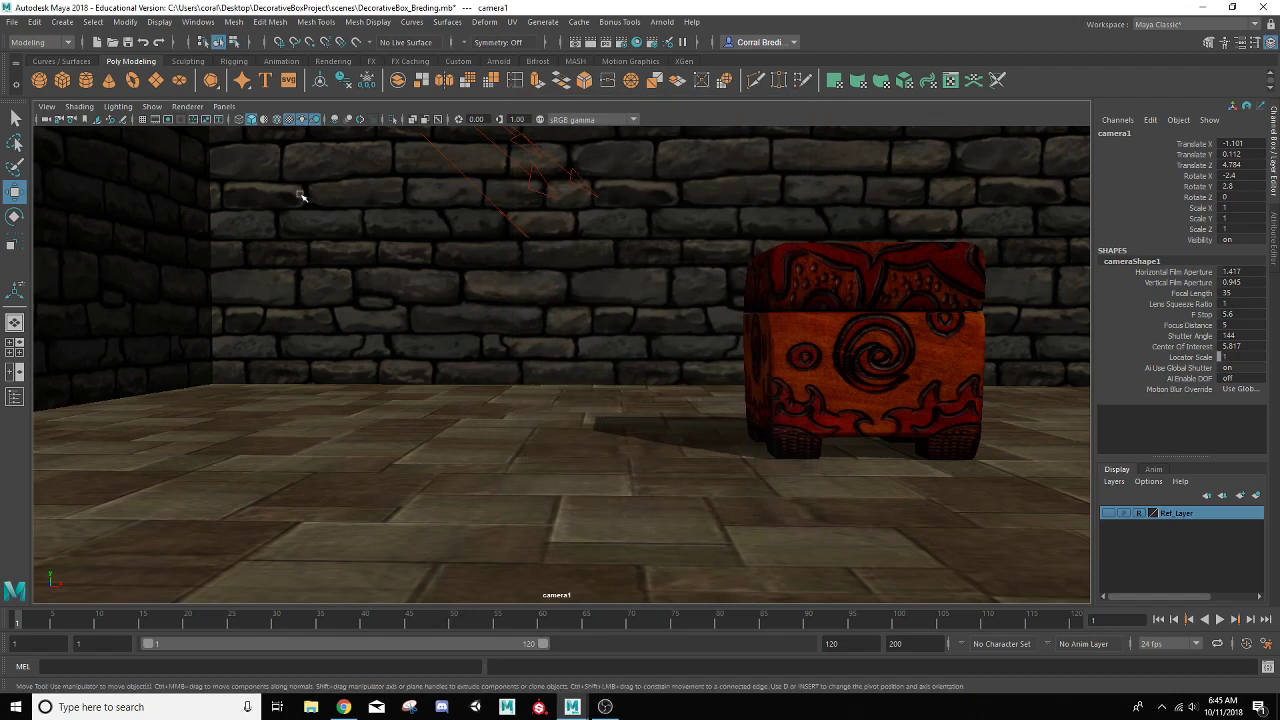
Switch the workspace from the Modeling to the Rendering menu set
left_click(67, 43)
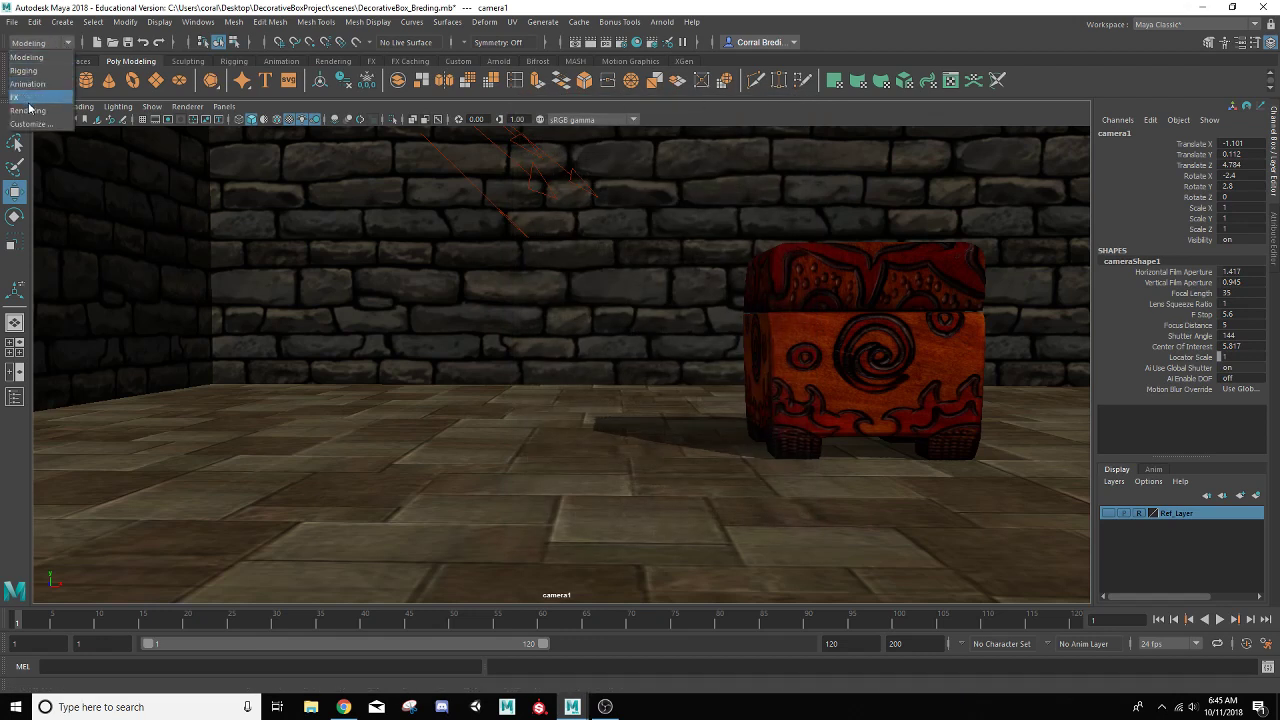
left_click(28, 110)
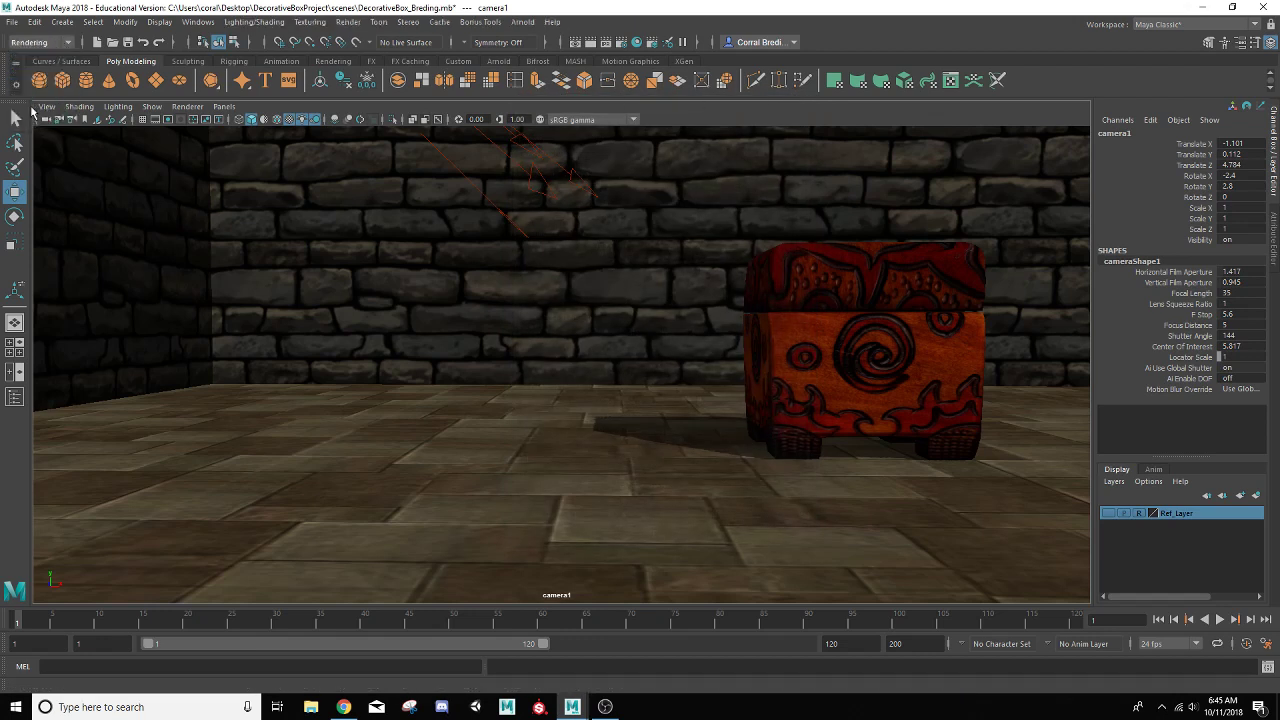
left_click(350, 22)
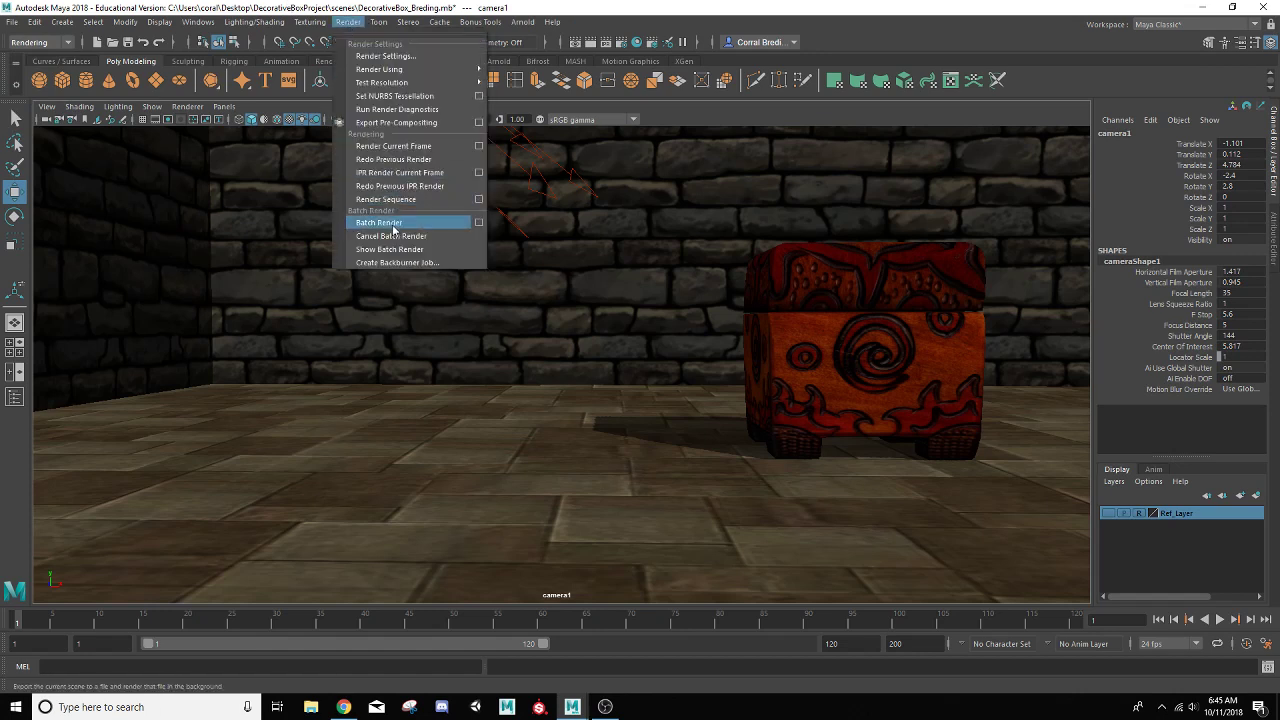
left_click(347, 22)
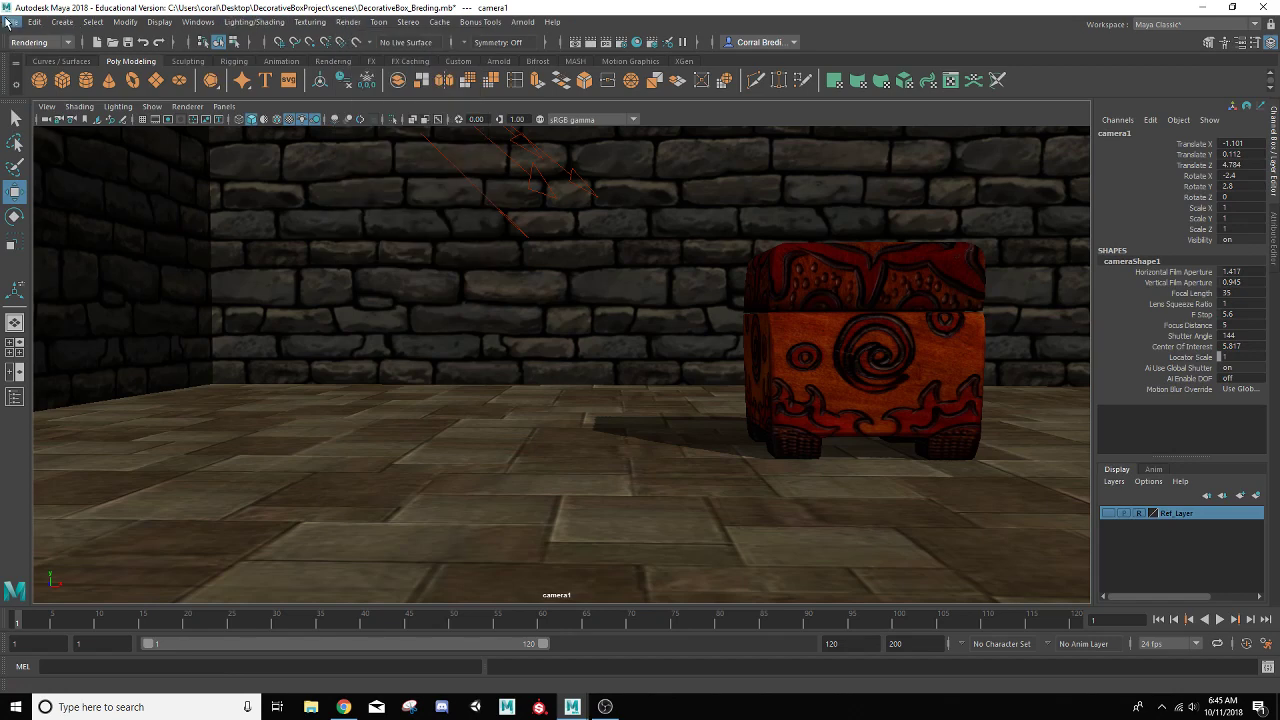
Save the scene and start a batch render of it
left_click(9, 22)
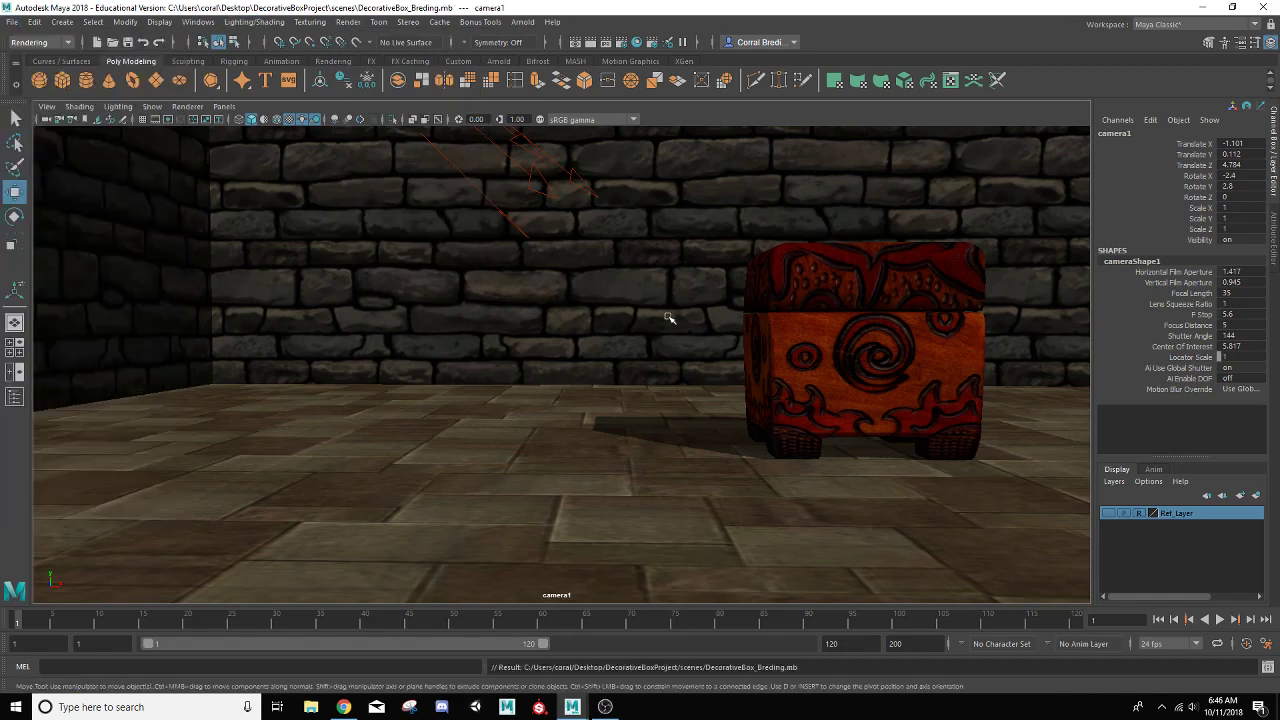
left_click(349, 21)
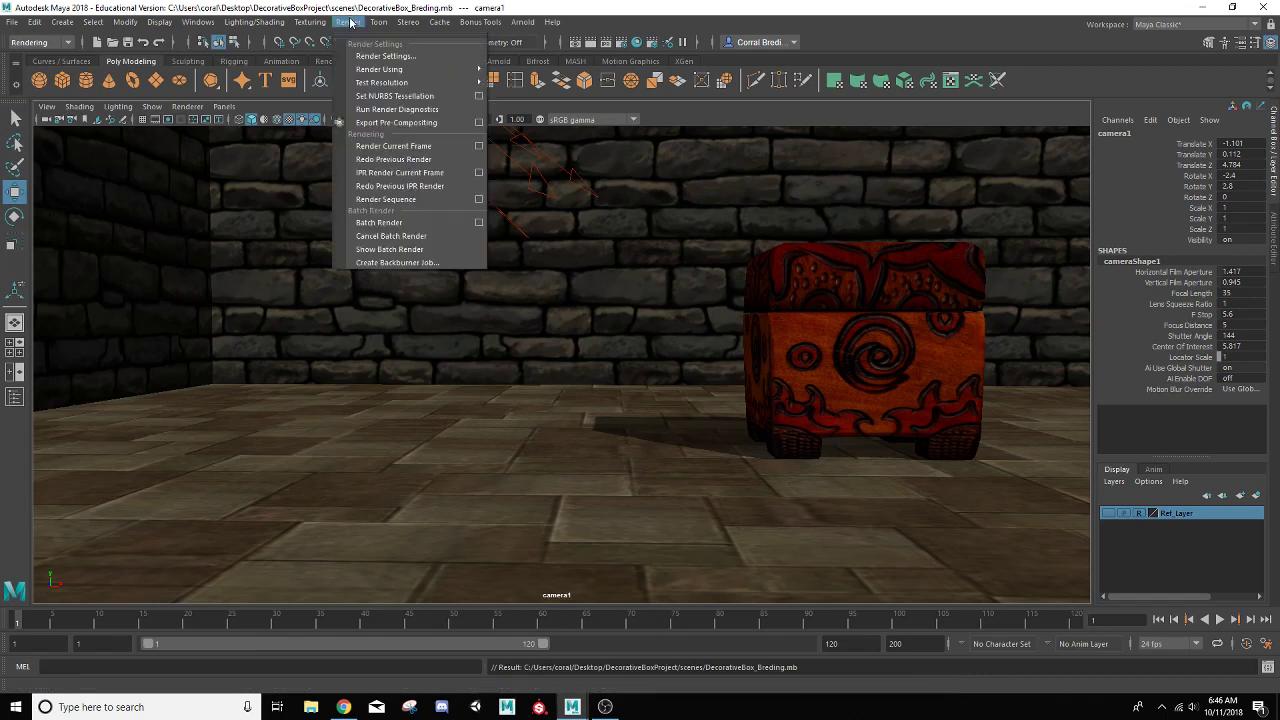
left_click(380, 222)
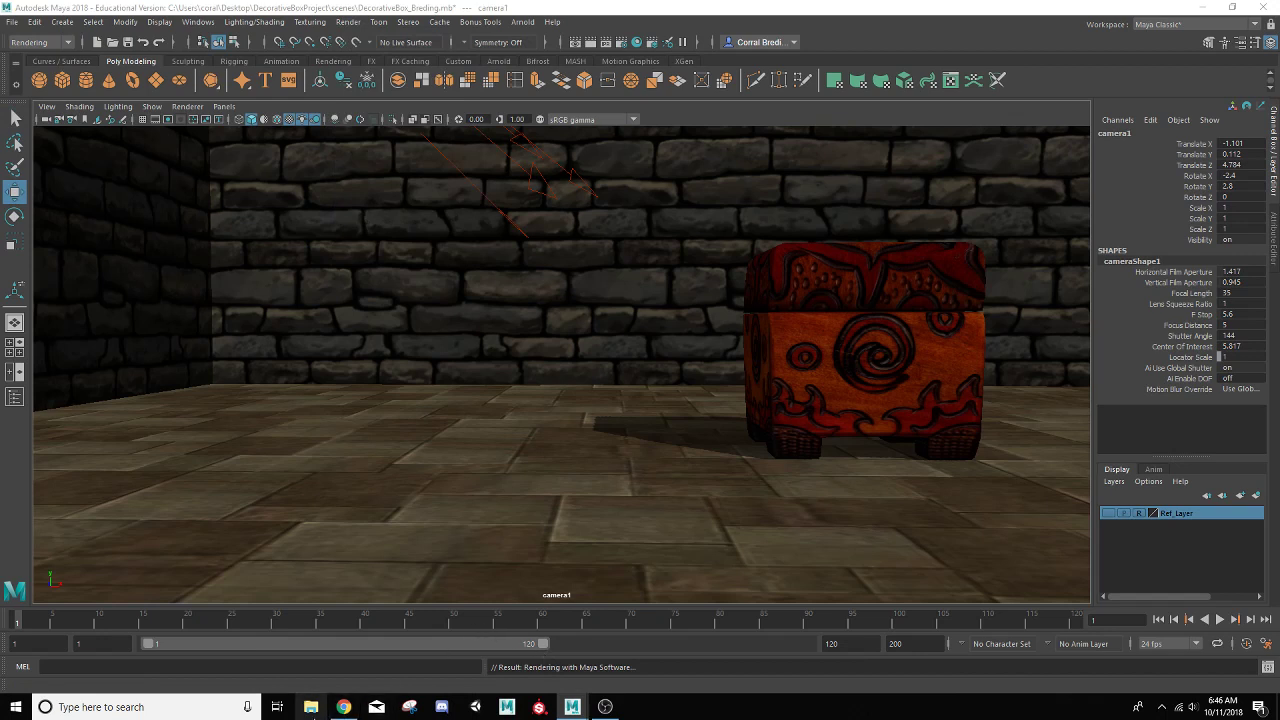
Switch to File Explorer and open the images folder inside DecorativeBoxProject on the Desktop to check for the rendered file
left_click(311, 707)
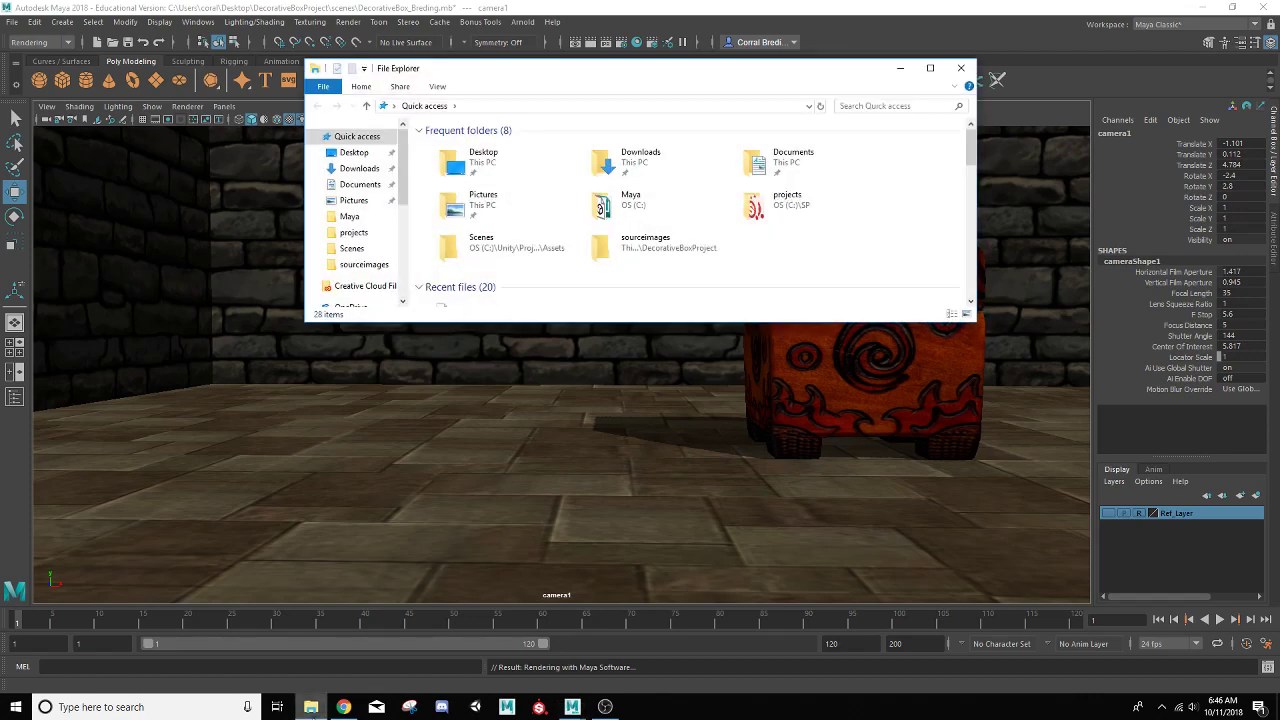
left_click_drag(400, 199, 392, 290)
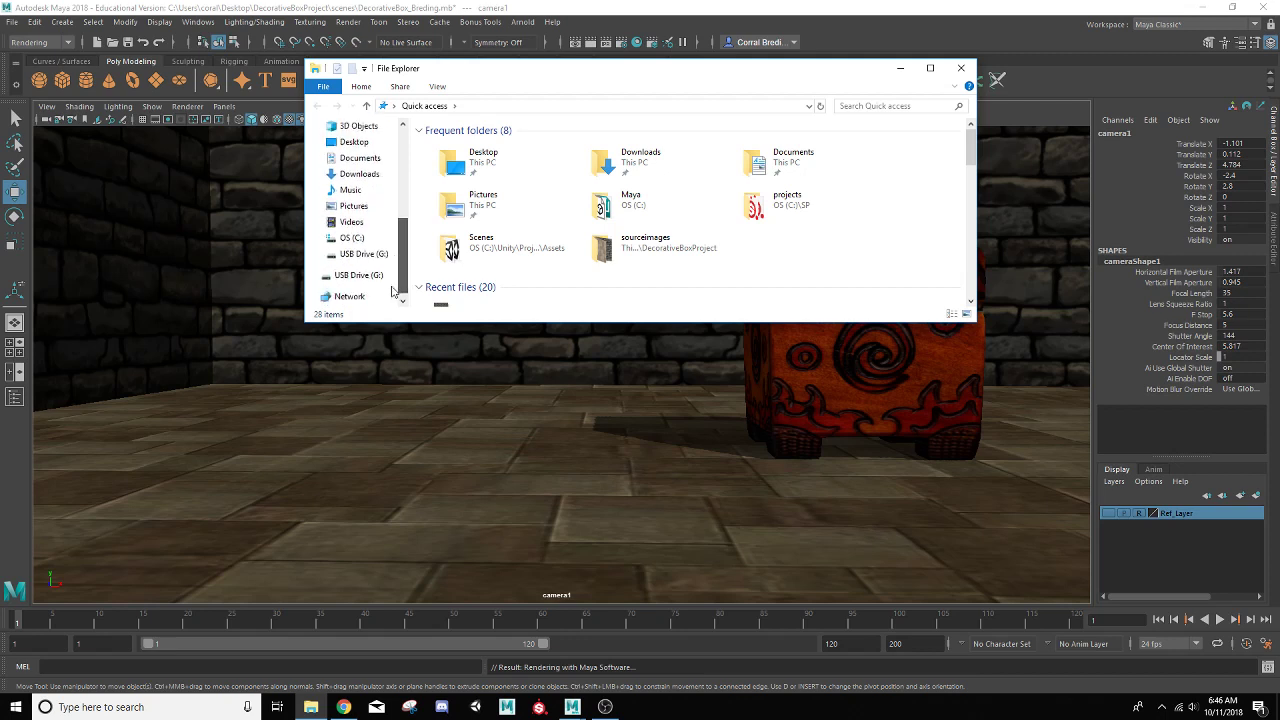
left_click(353, 141)
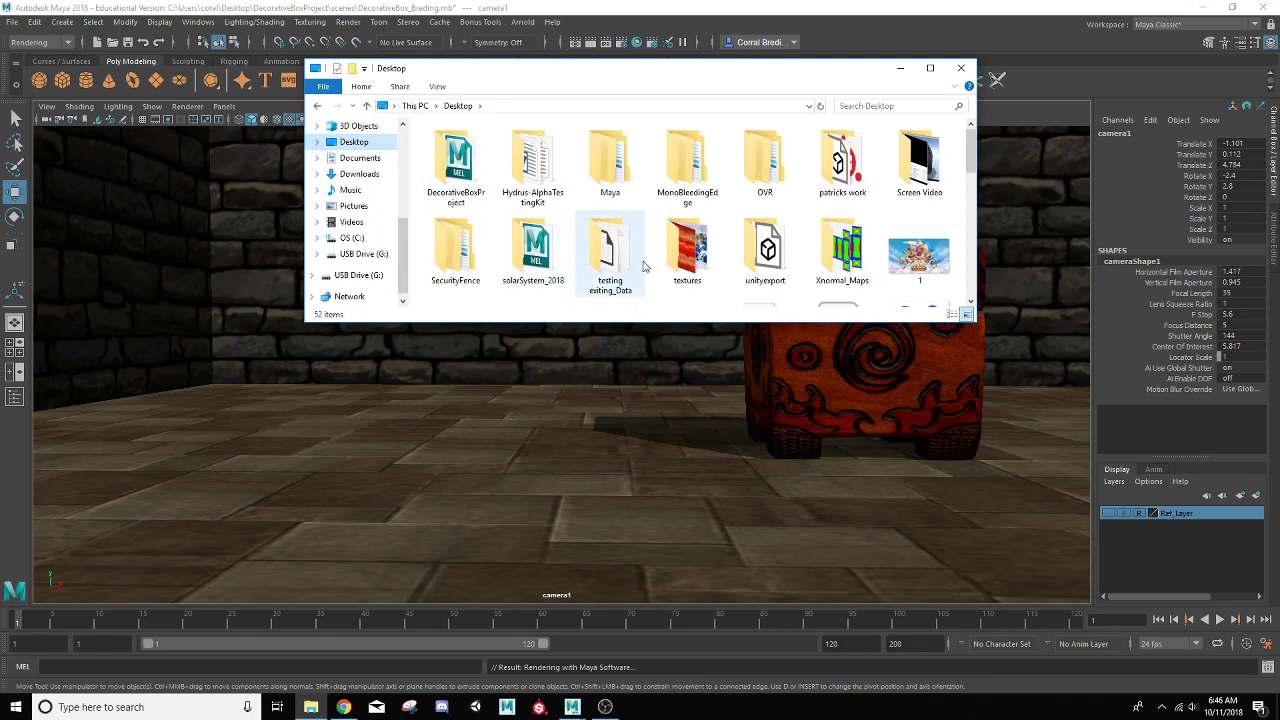
double_click(460, 172)
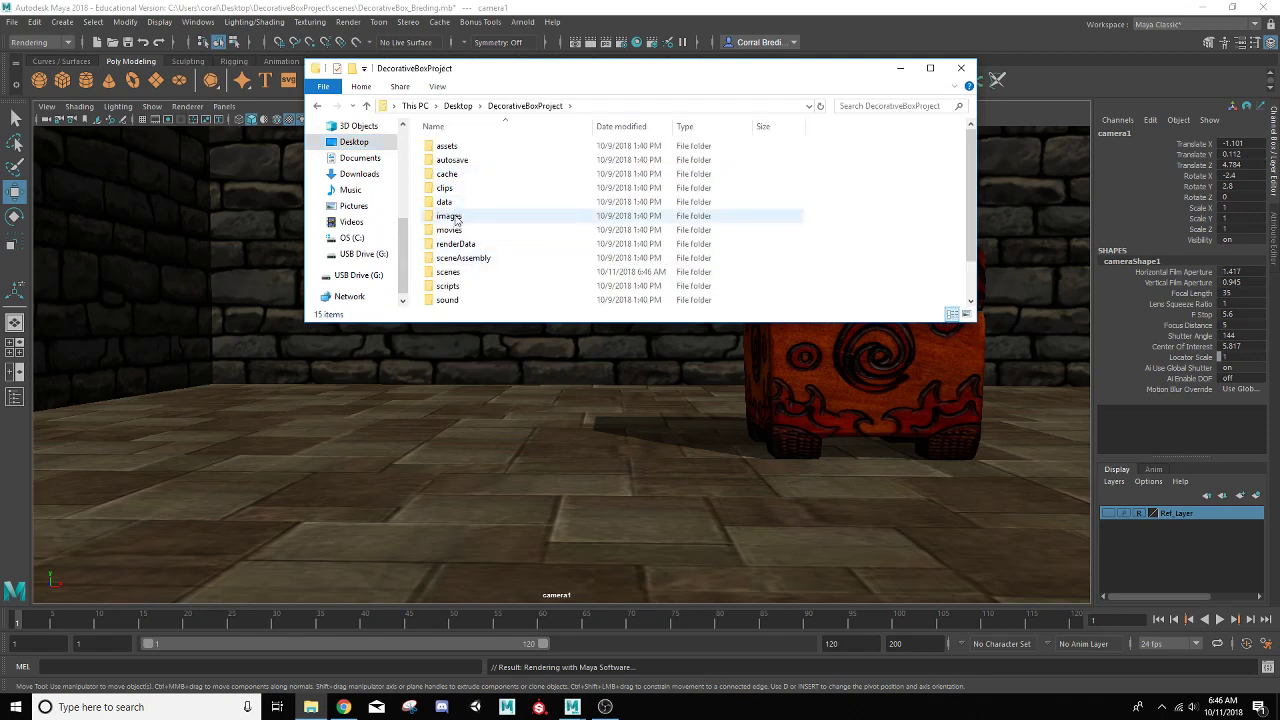
scroll(470, 260, "down", 1)
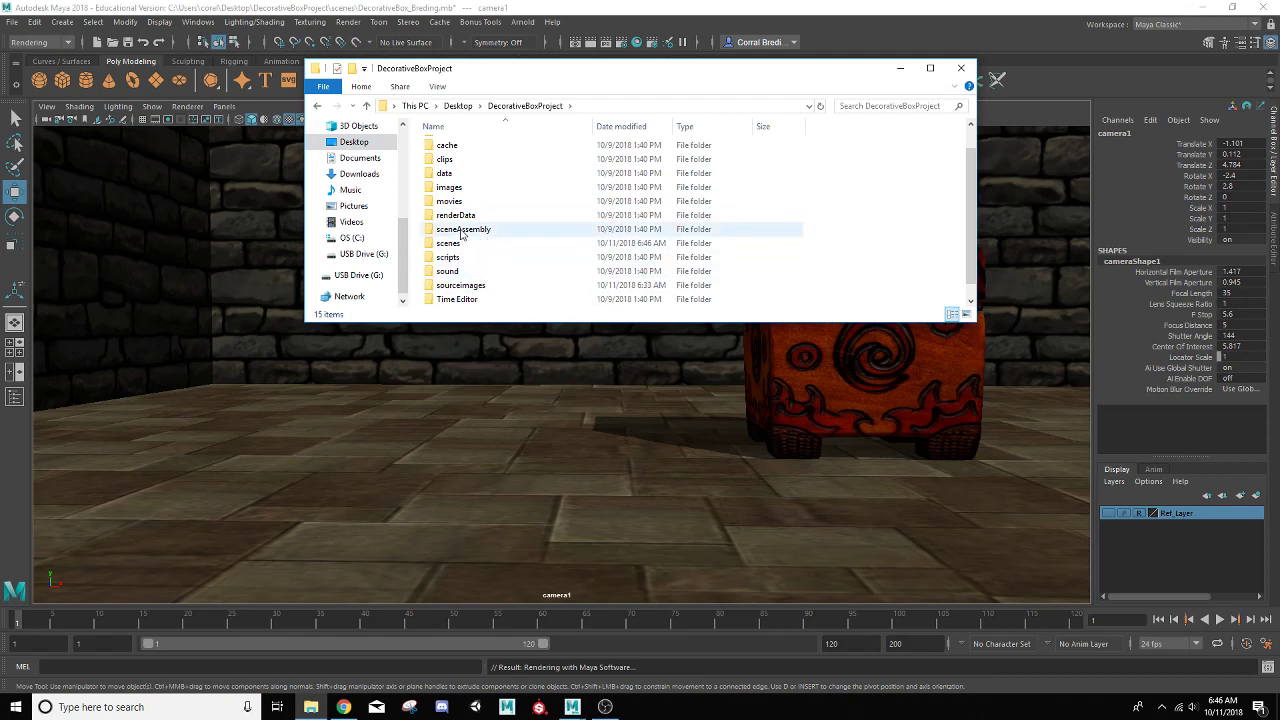
double_click(449, 188)
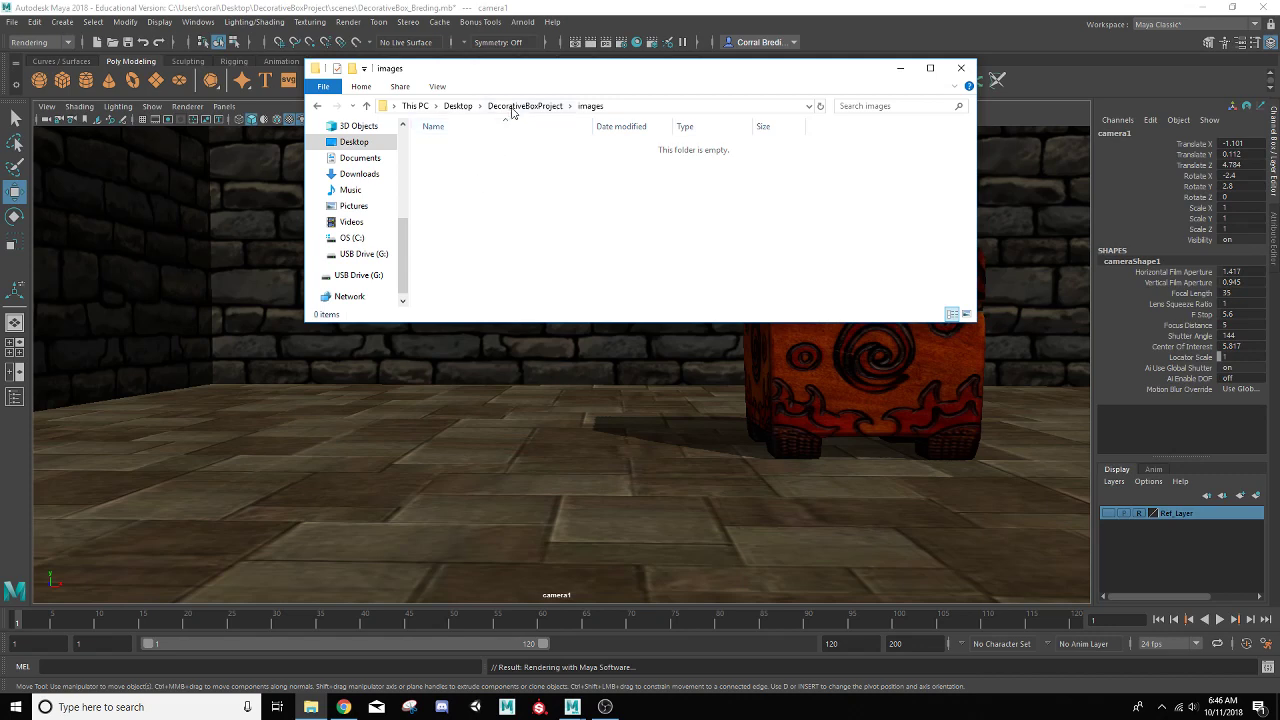
left_click_drag(516, 77, 256, 96)
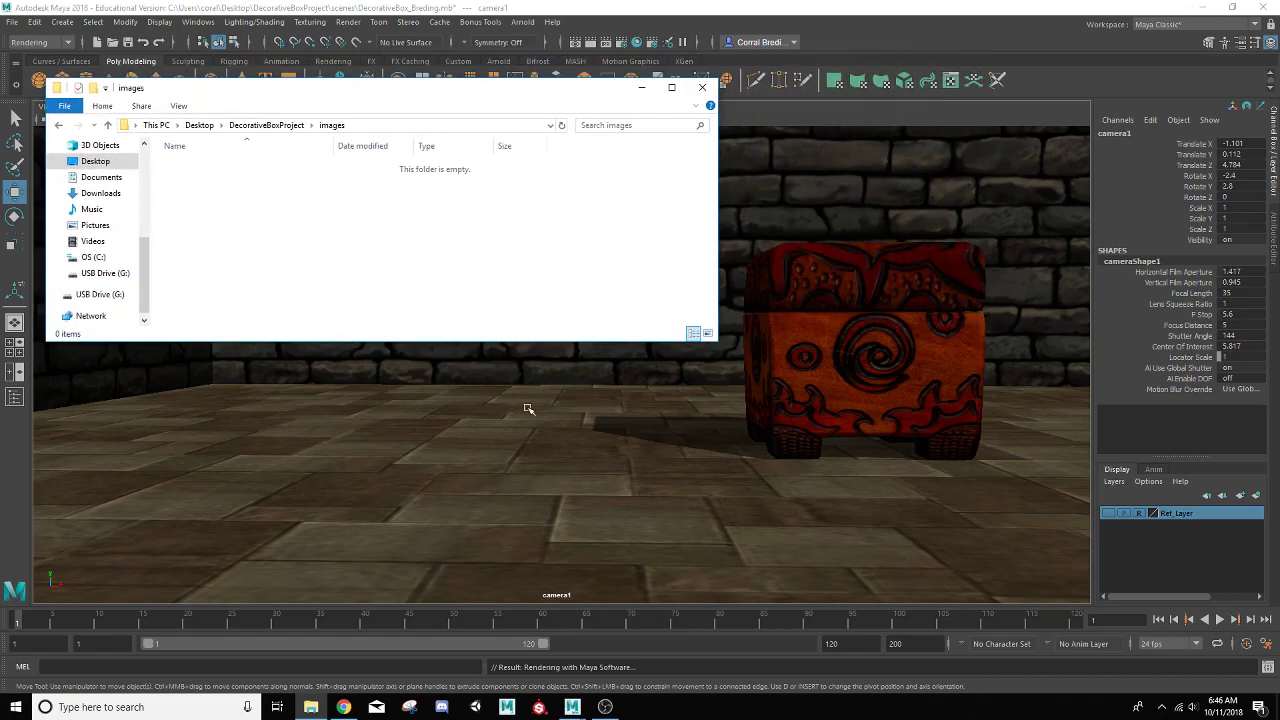
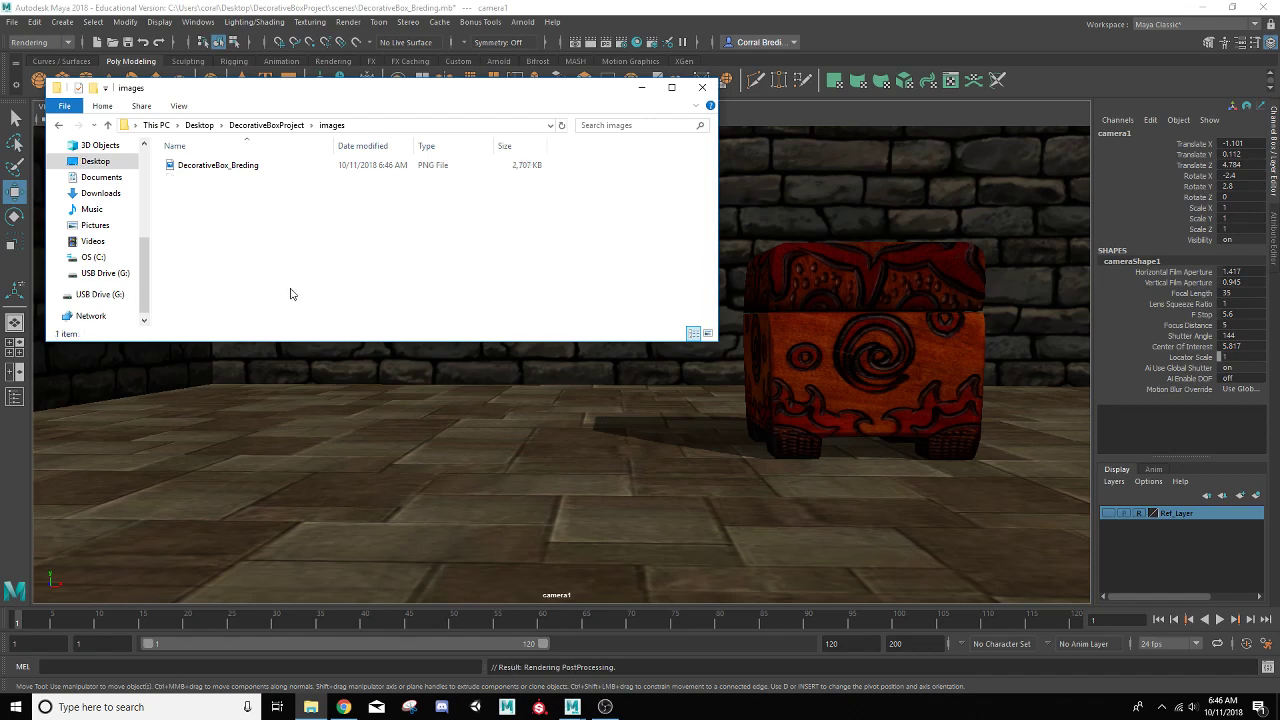
Open the rendered PNG in the images folder to check its lighting, close it, and return to Maya
double_click(237, 174)
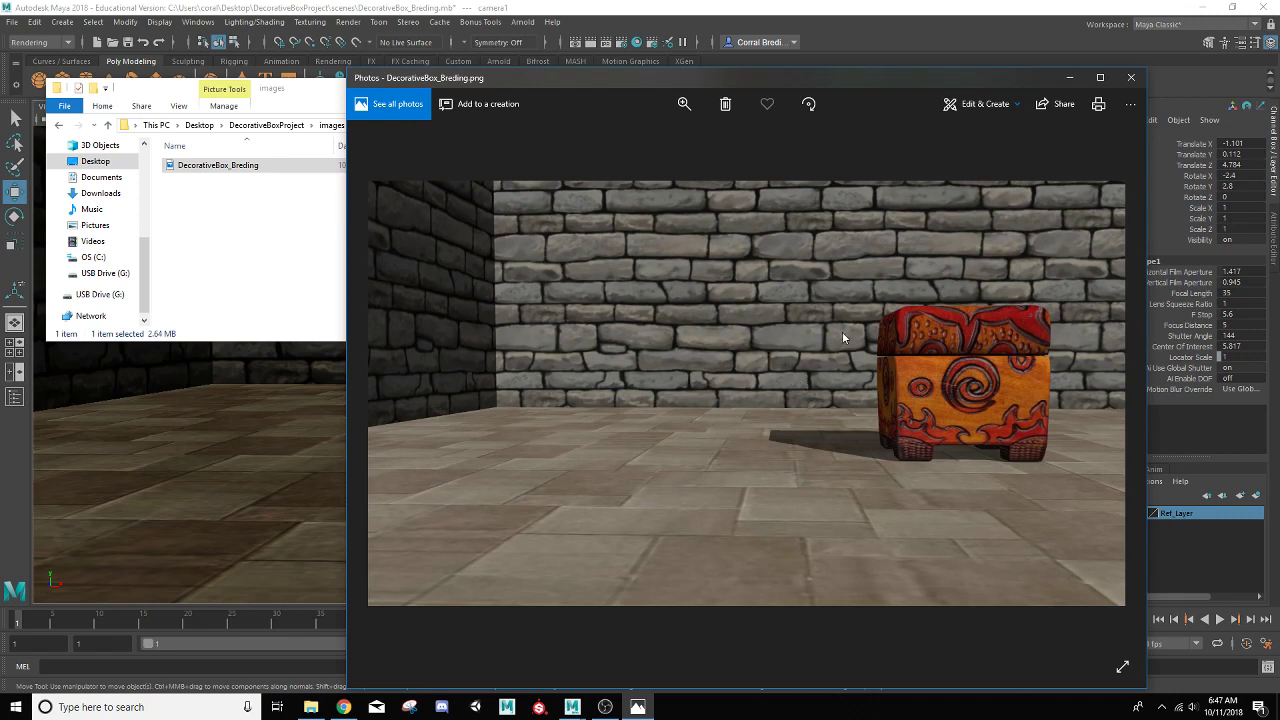
left_click(1132, 80)
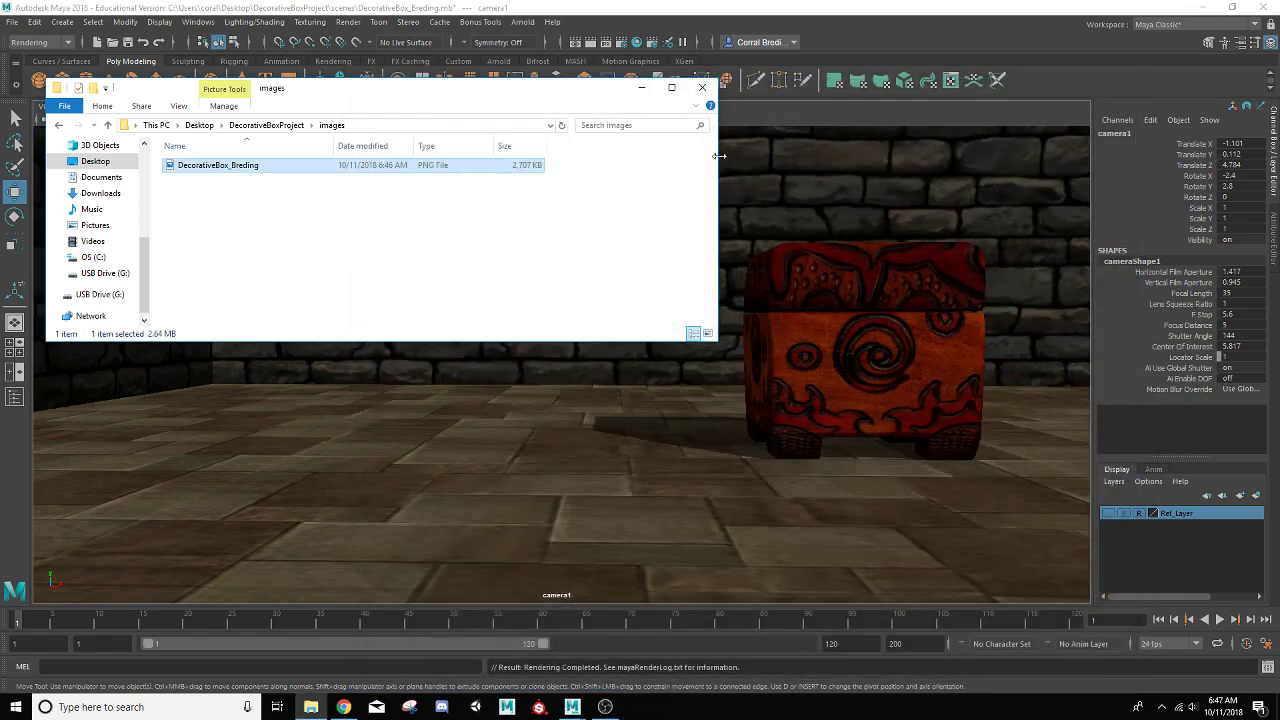
left_click(641, 87)
Pull the camera1 shot back slightly from the box and switch to the single perspective view
scroll(712, 298, "down", 5)
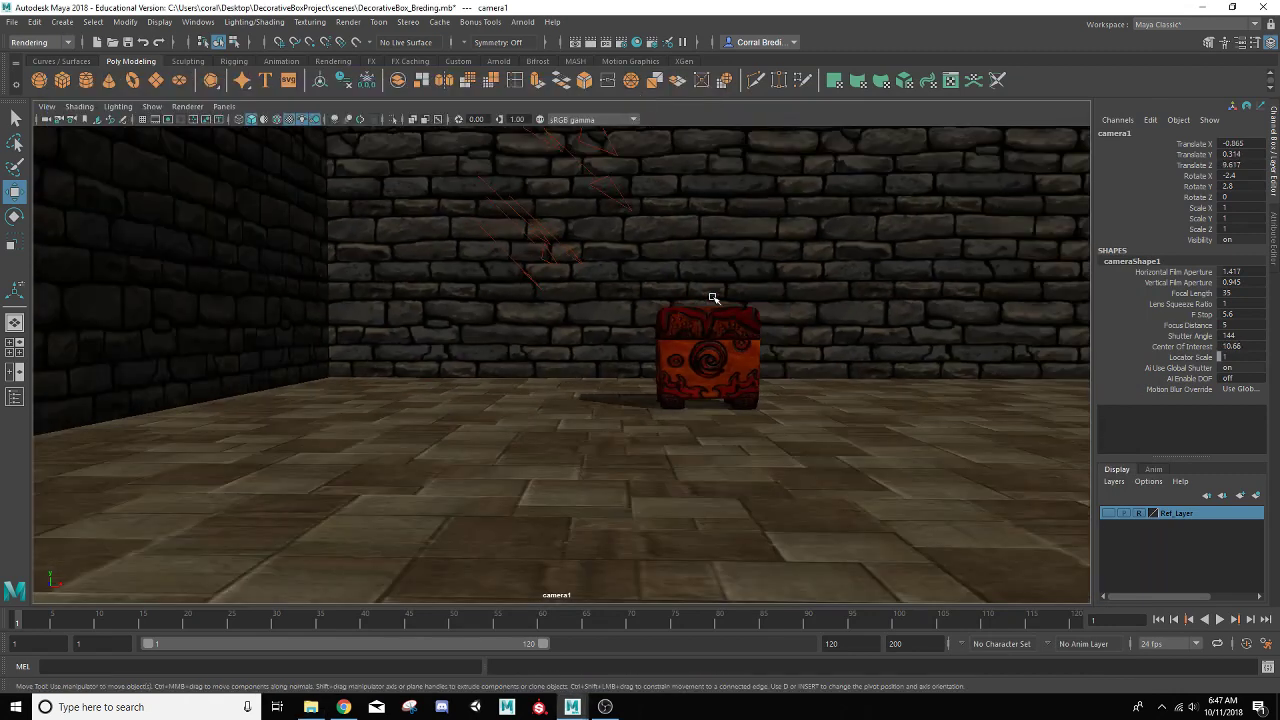
scroll(707, 292, "up", 5)
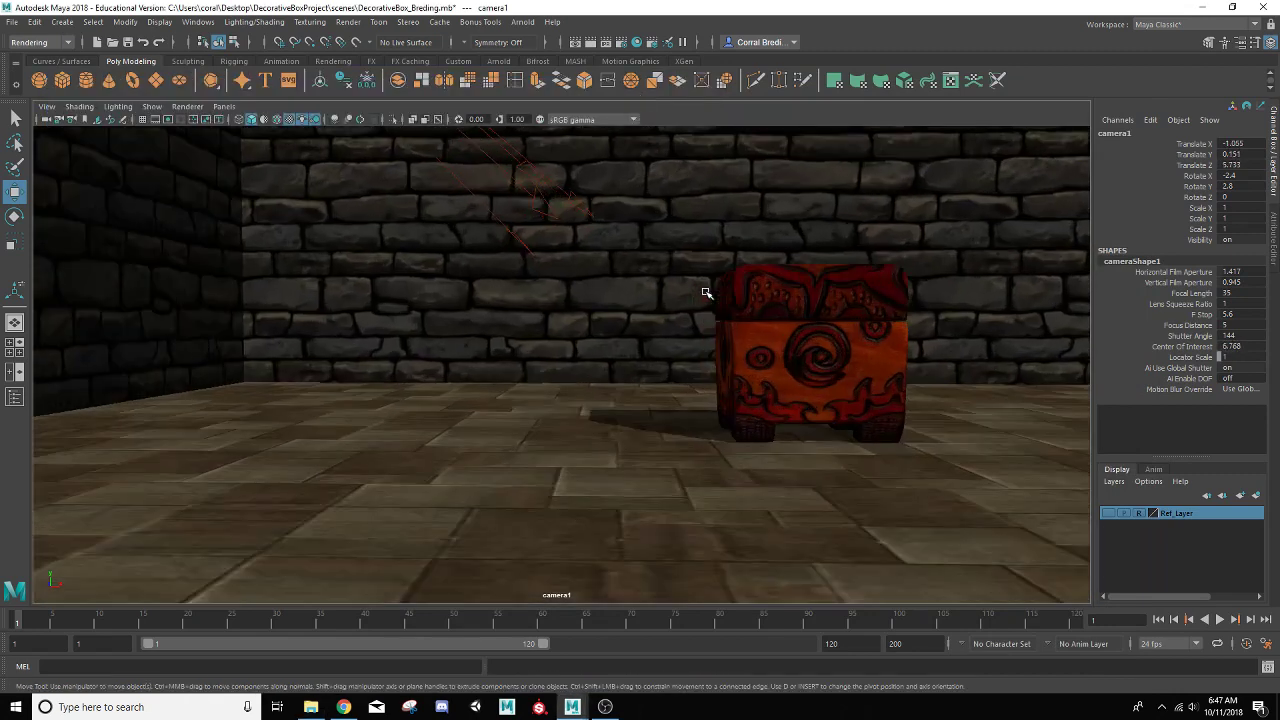
left_click(14, 322)
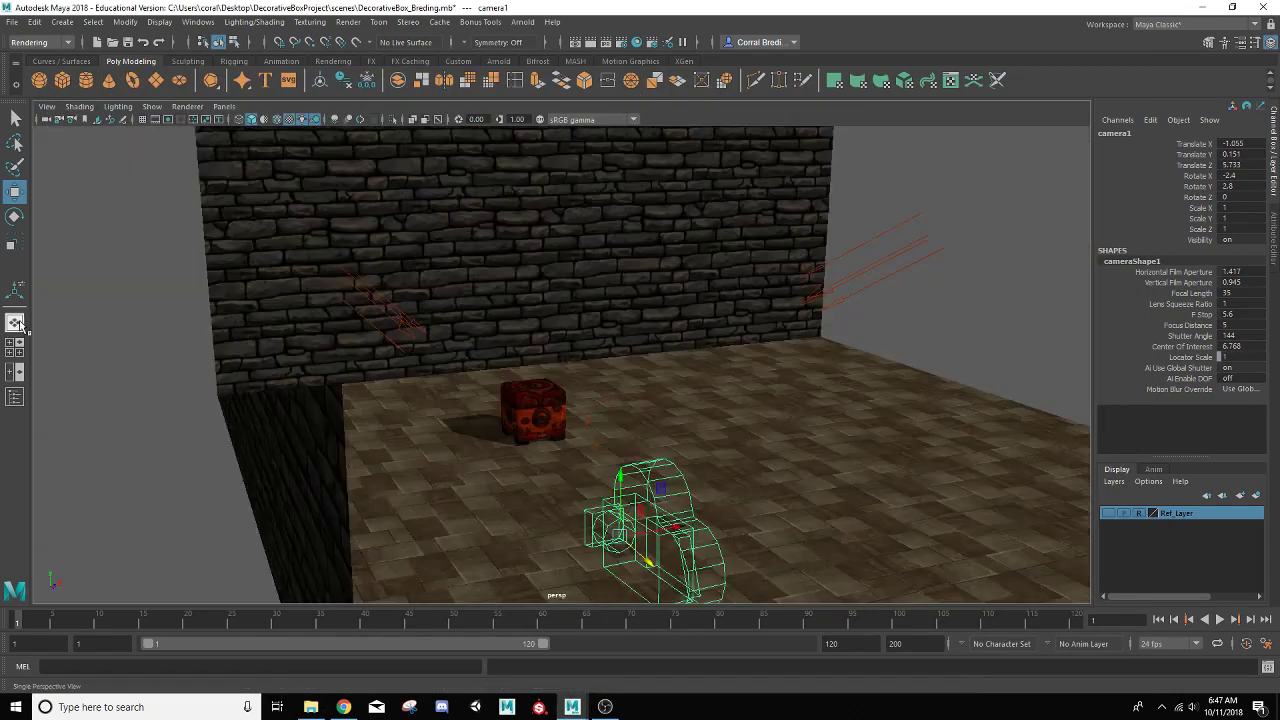
Turn on the sRGB gamma view transform for the perspective view of the room
left_click_drag(586, 377, 535, 361, "alt")
left_click(540, 119)
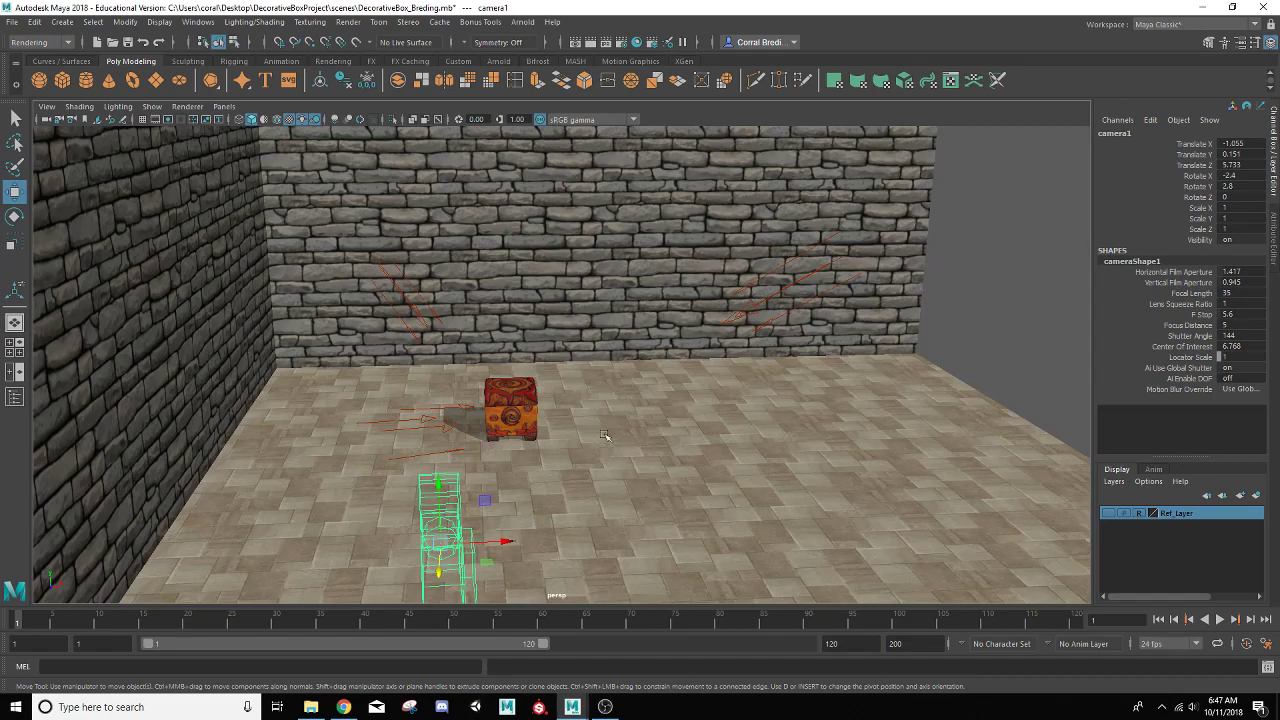
scroll(620, 437, "up", 2)
mouse_move(605, 445)
left_mouse_down("alt")
mouse_move(616, 424)
mouse_move(603, 435)
left_mouse_up("alt")
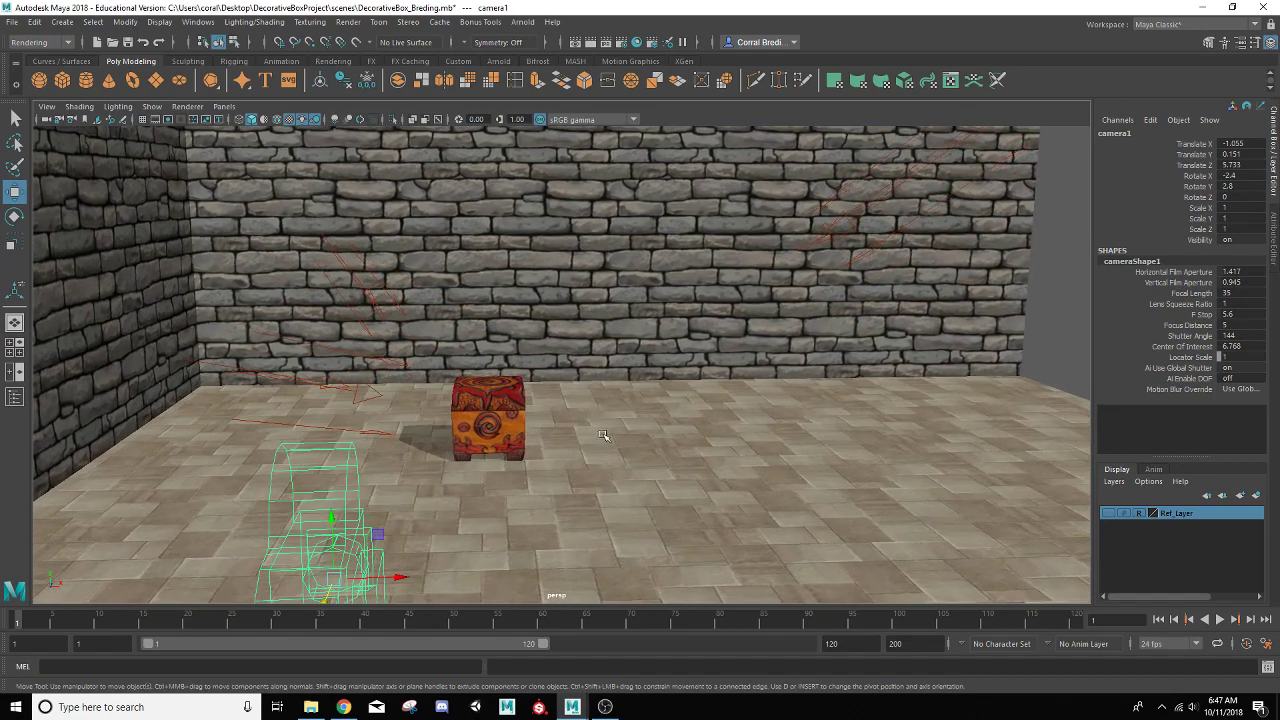
Set the intensity of the main directional light to 0.6
left_click(828, 235)
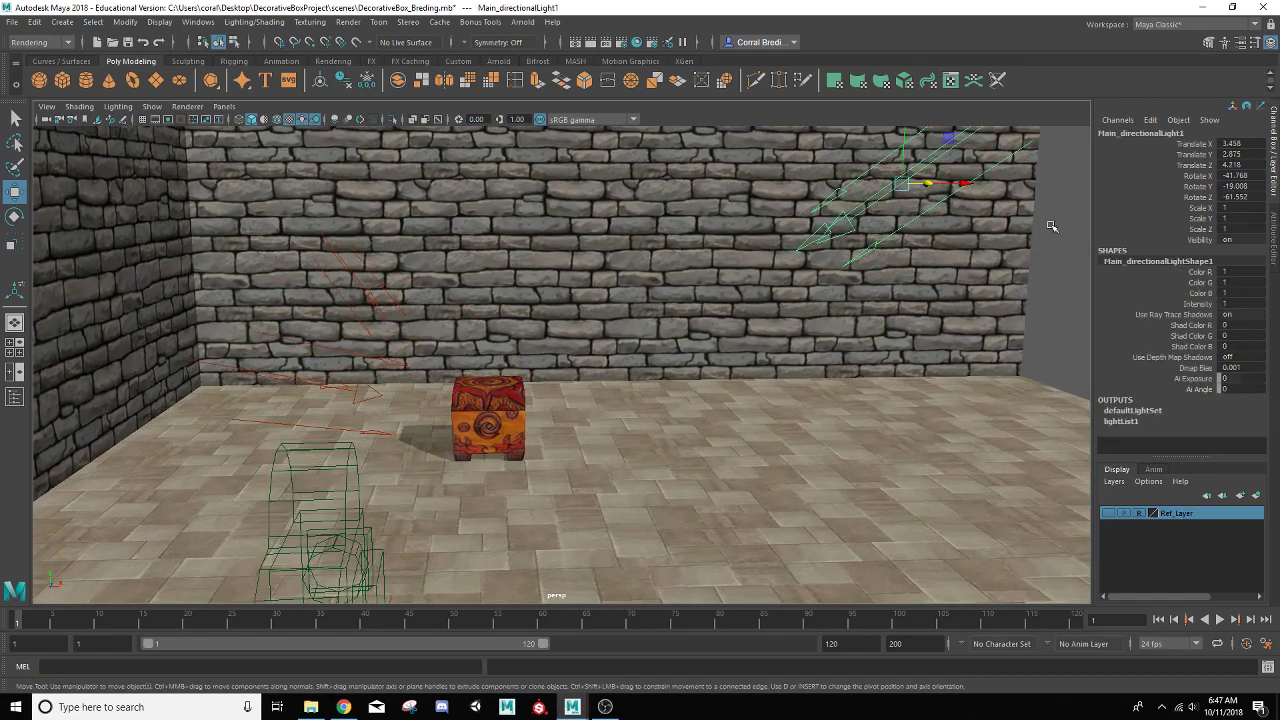
left_click(1275, 240)
scroll(1104, 305, "up", 5)
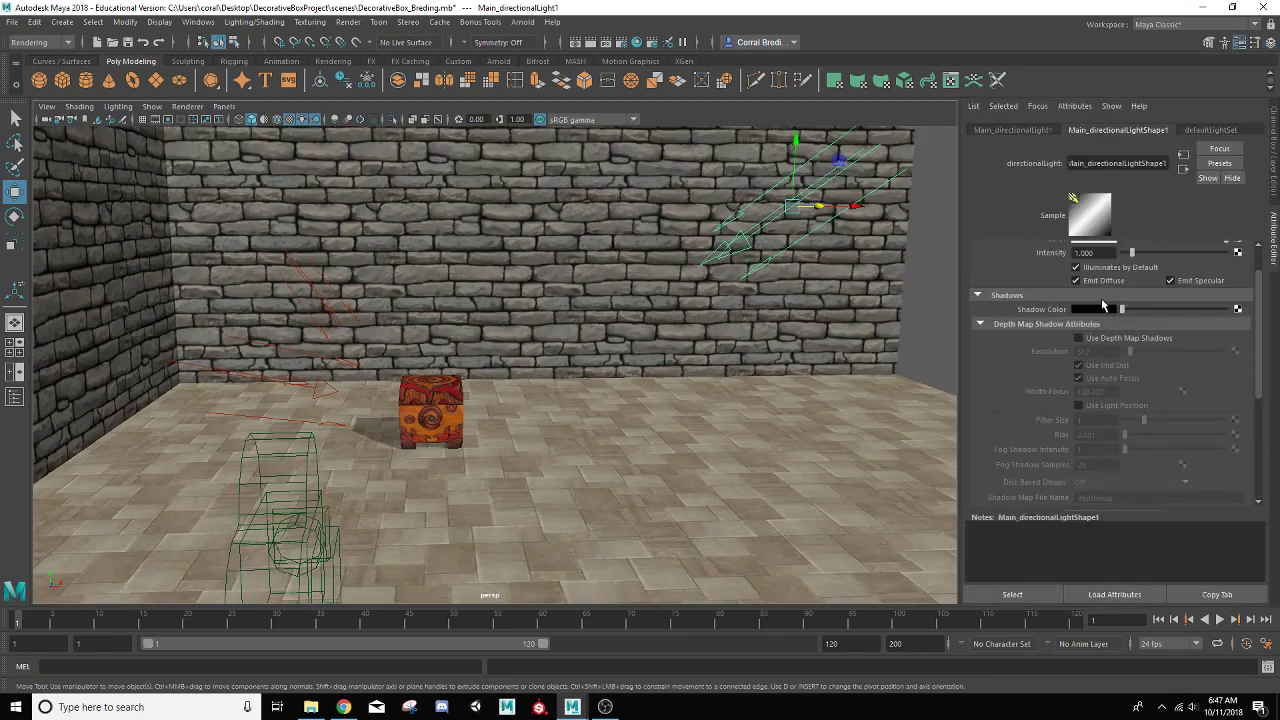
left_click(1098, 295)
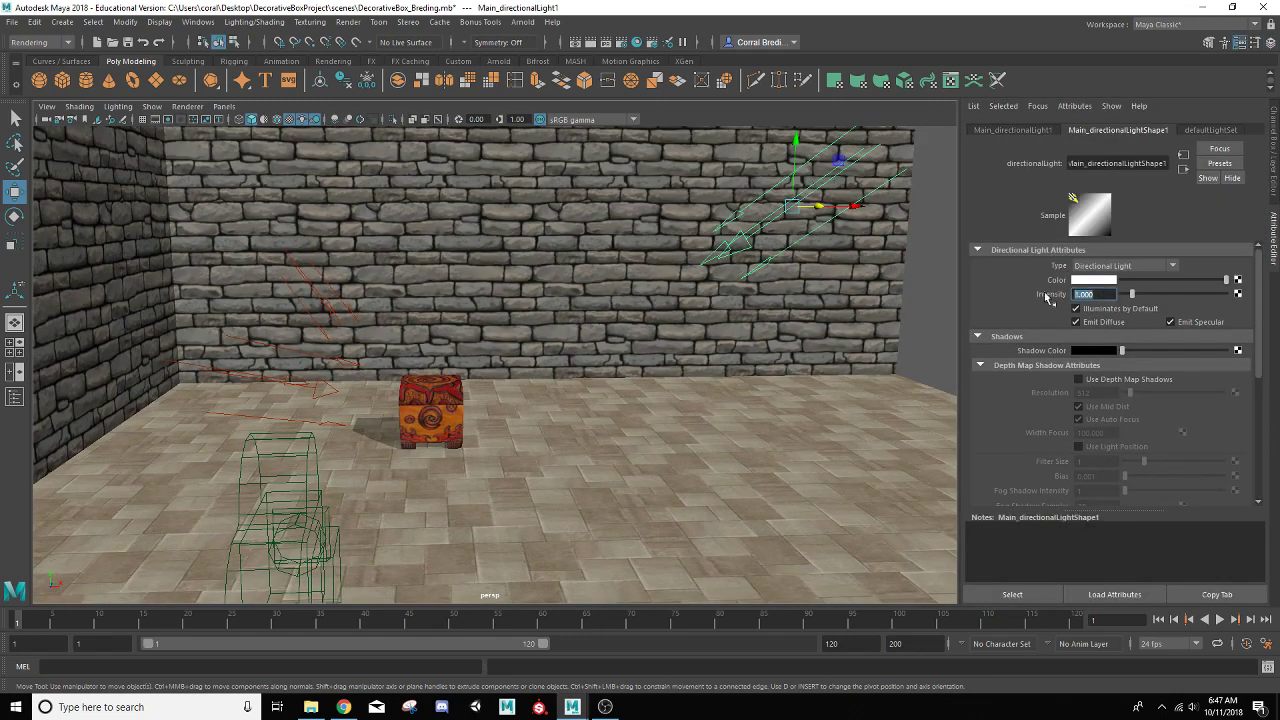
type(".6")
key("Return")
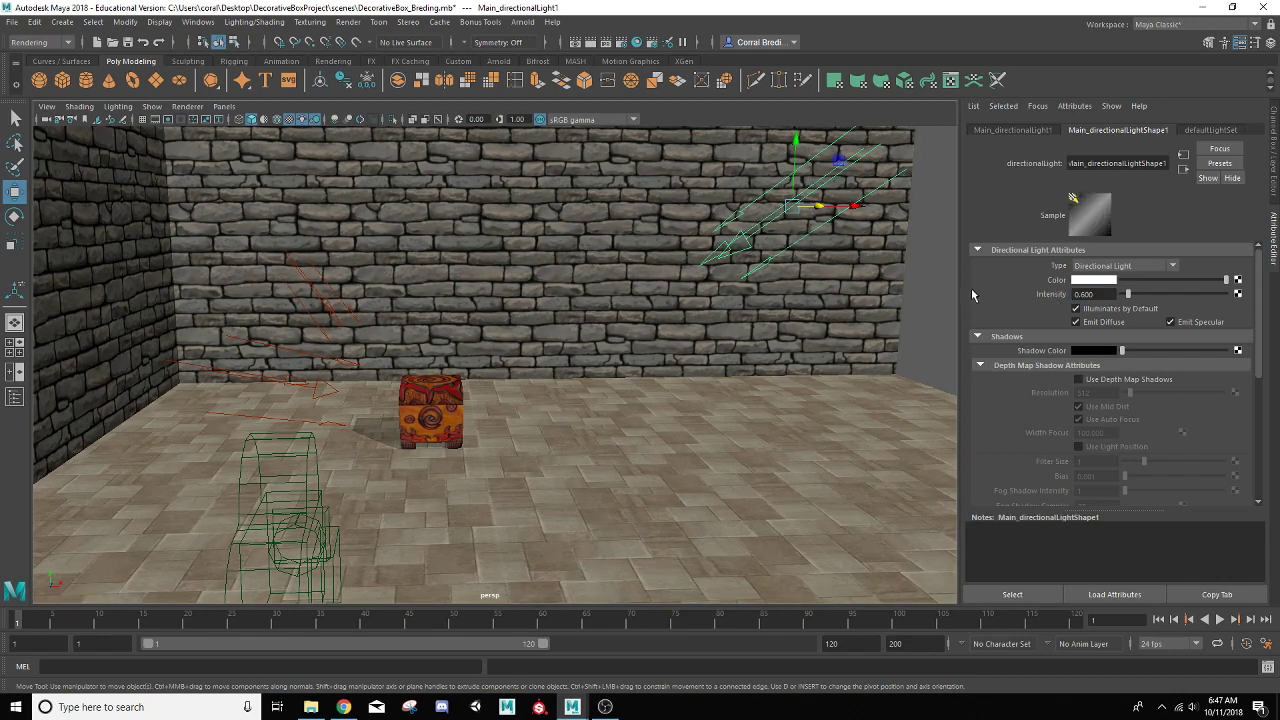
Set the intensity of the back directional light to 0.2
left_click(332, 313)
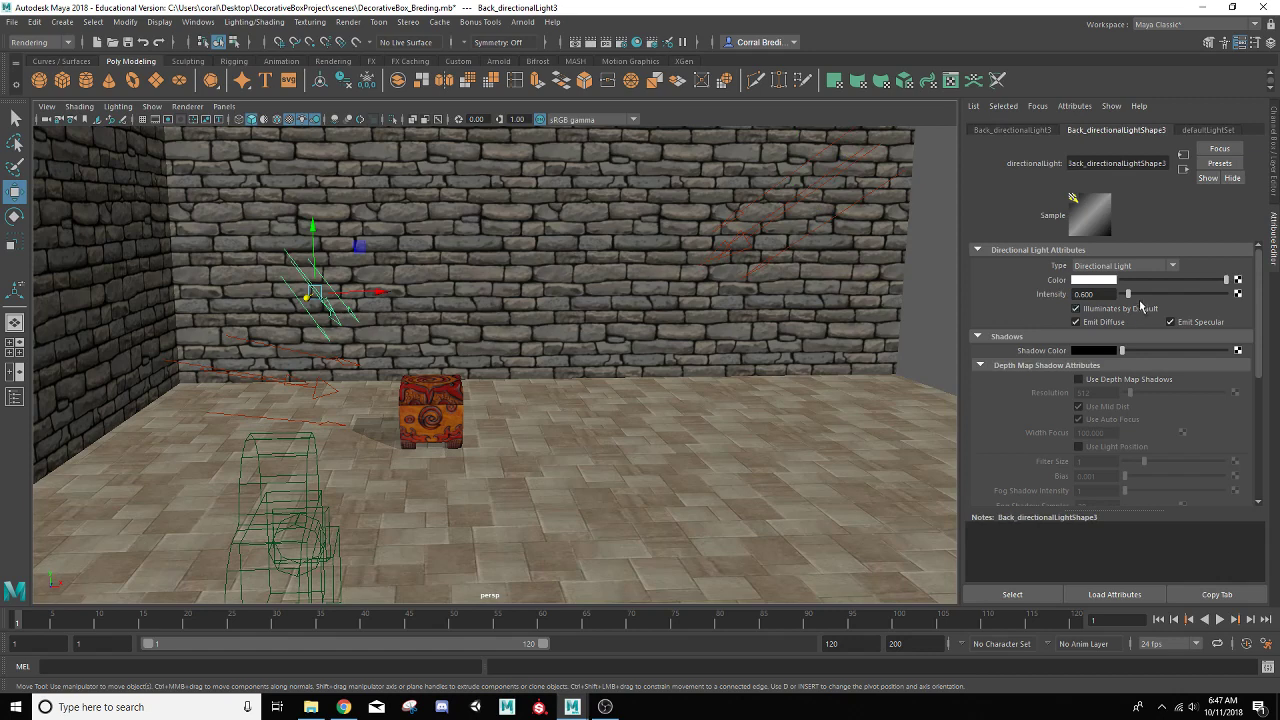
double_click(1101, 293)
type(".2")
key("Return")
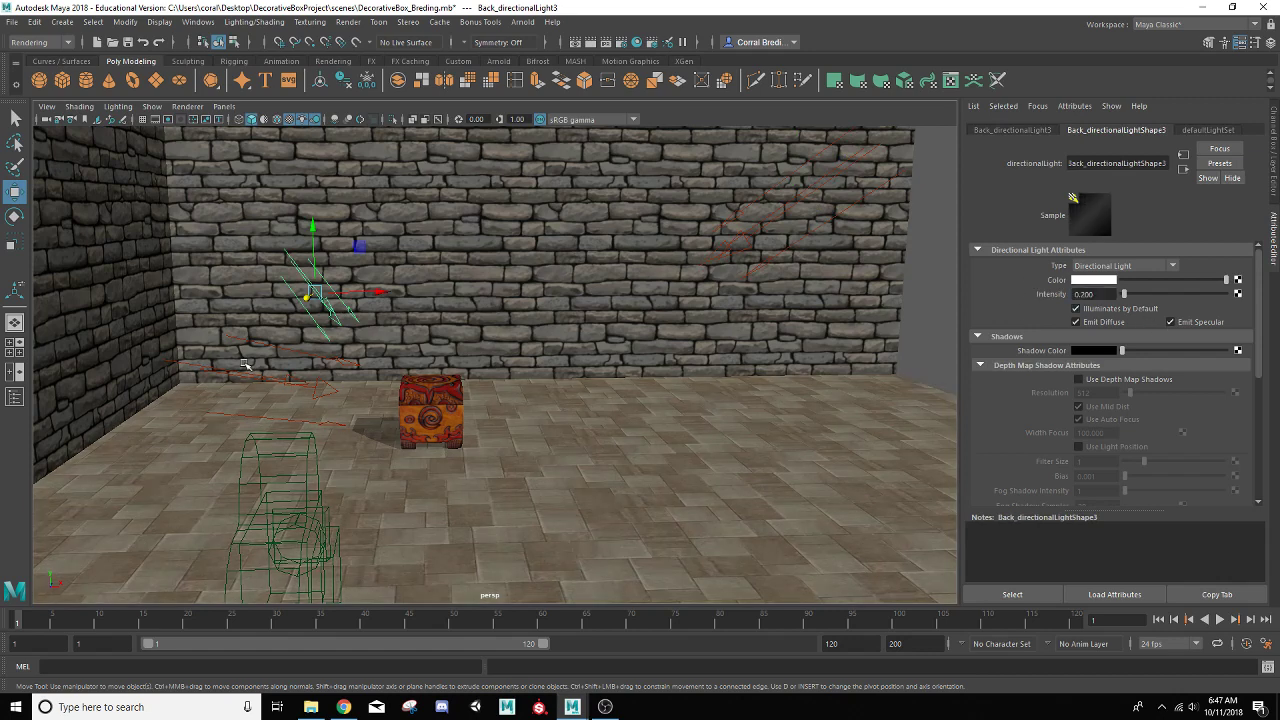
Set the intensity of the fill directional light to 0.2
left_click(277, 382)
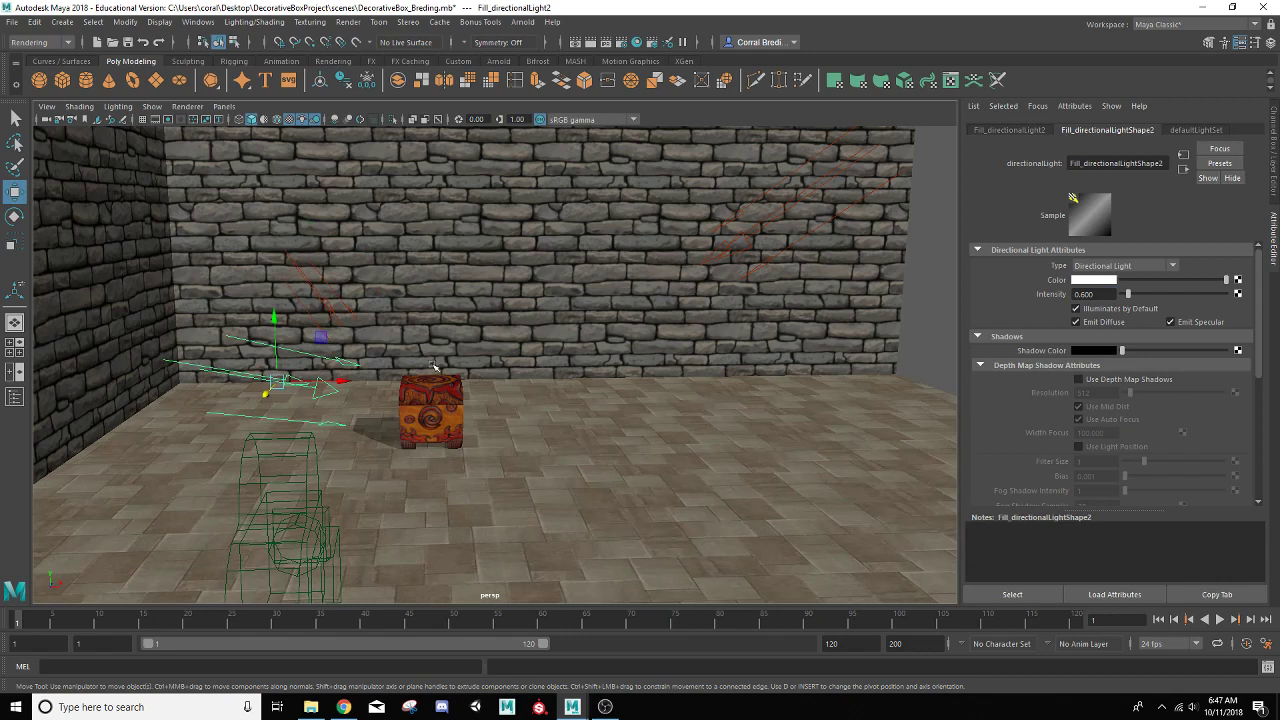
double_click(1095, 294)
type(".2")
key("Return")
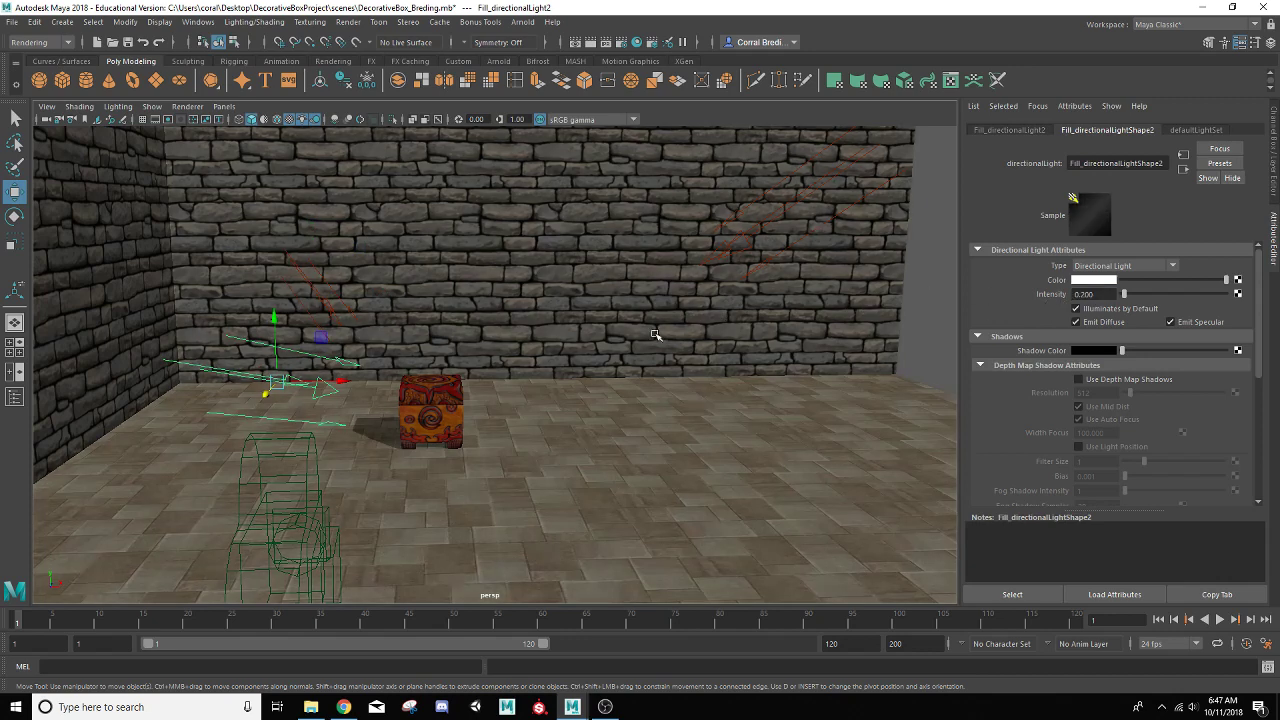
Batch render the scene again, and open the updated PNG from the images folder in File Explorer
left_click(347, 23)
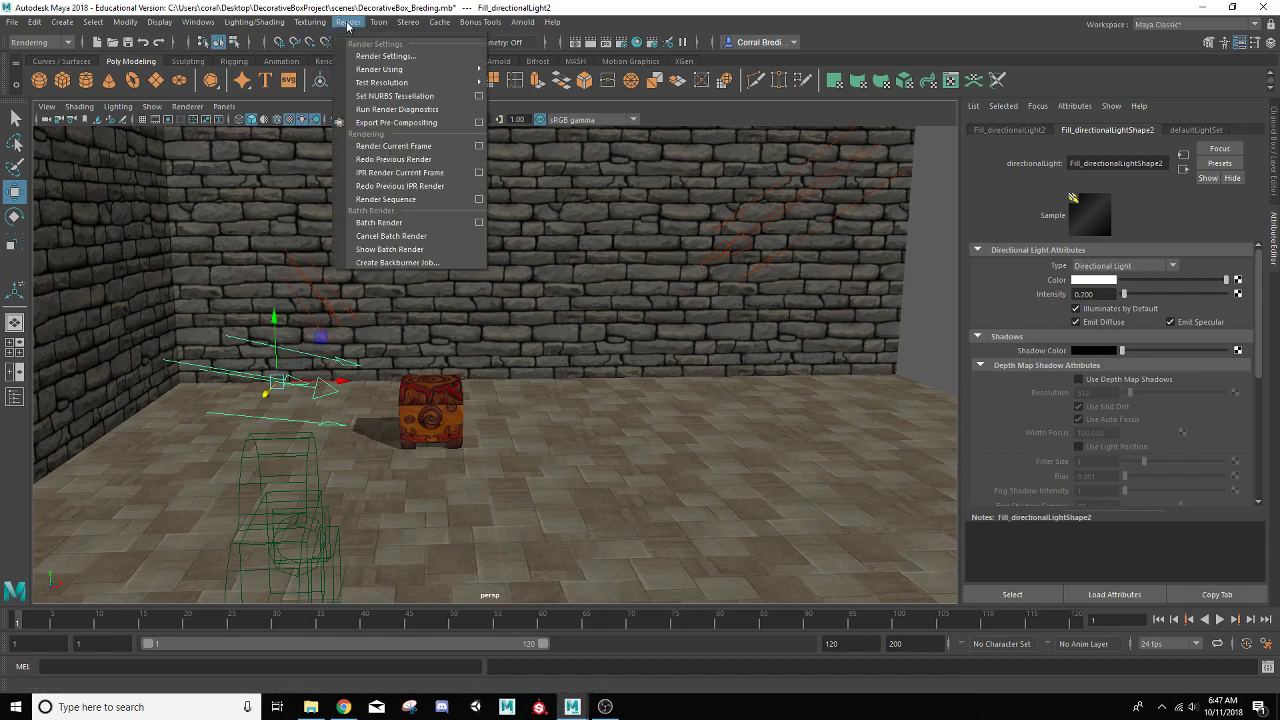
left_click(388, 222)
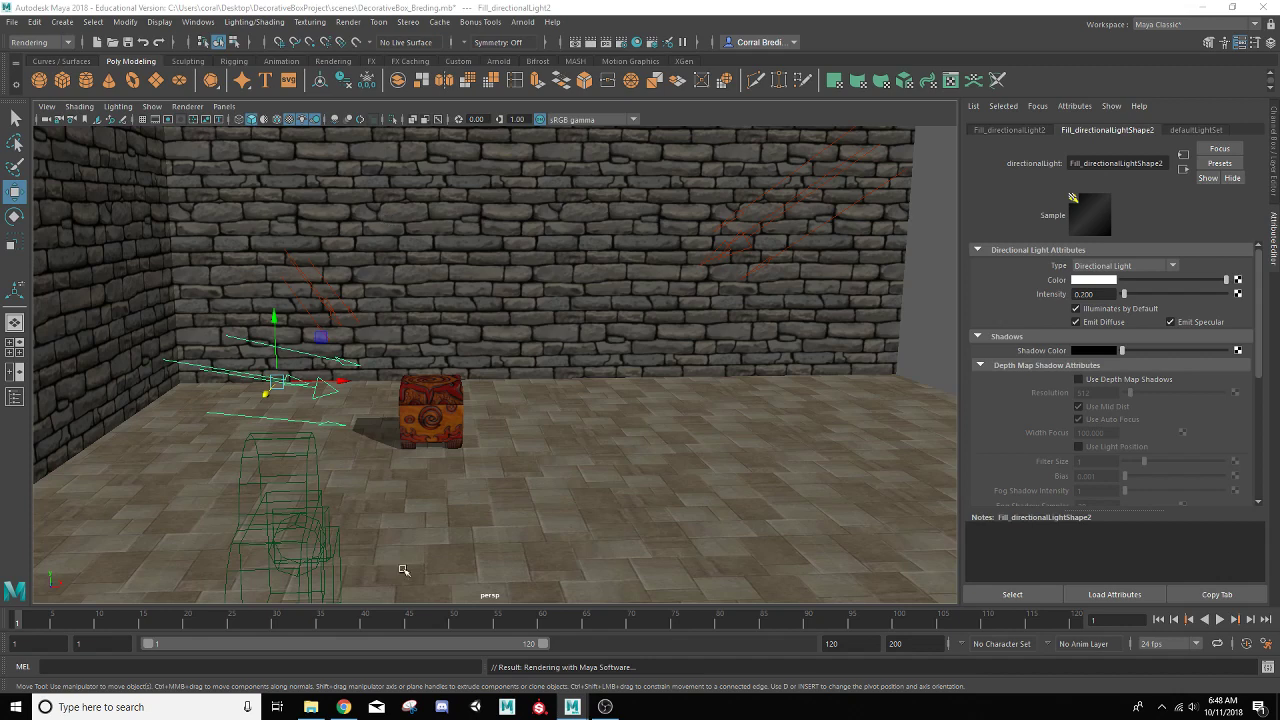
mouse_move(311, 708)
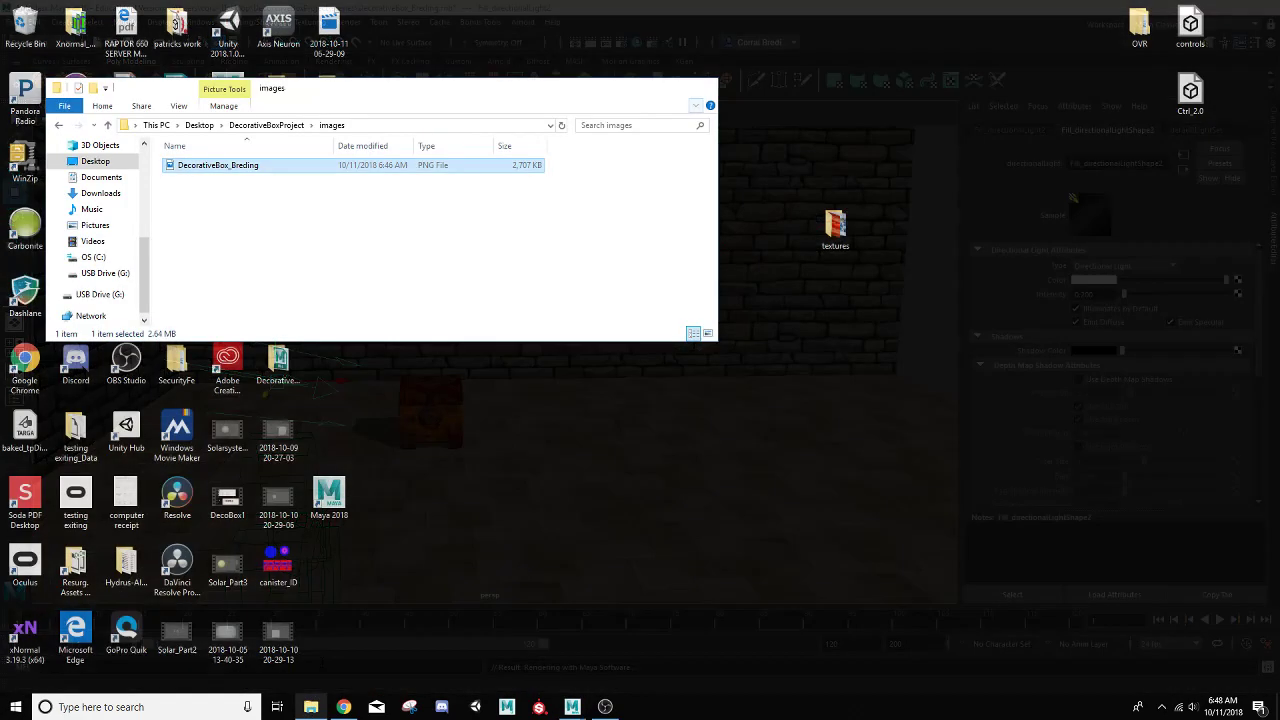
left_click(322, 663)
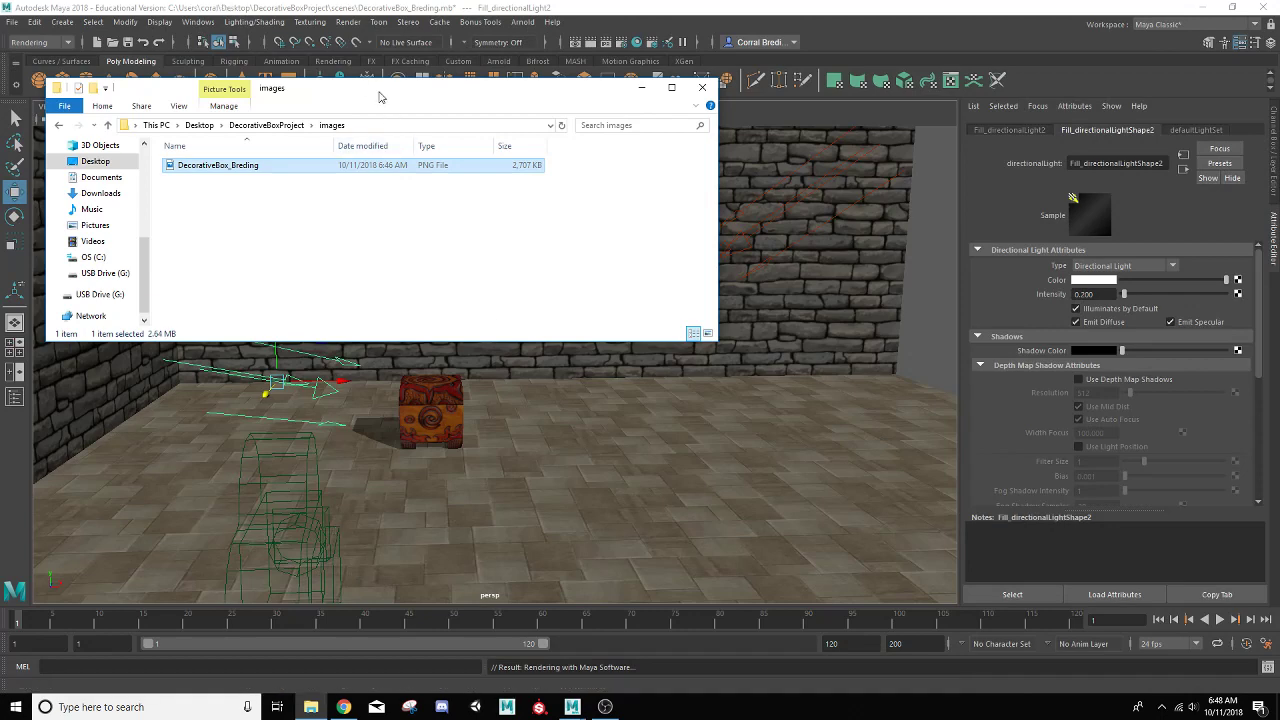
left_click_drag(378, 98, 381, 110)
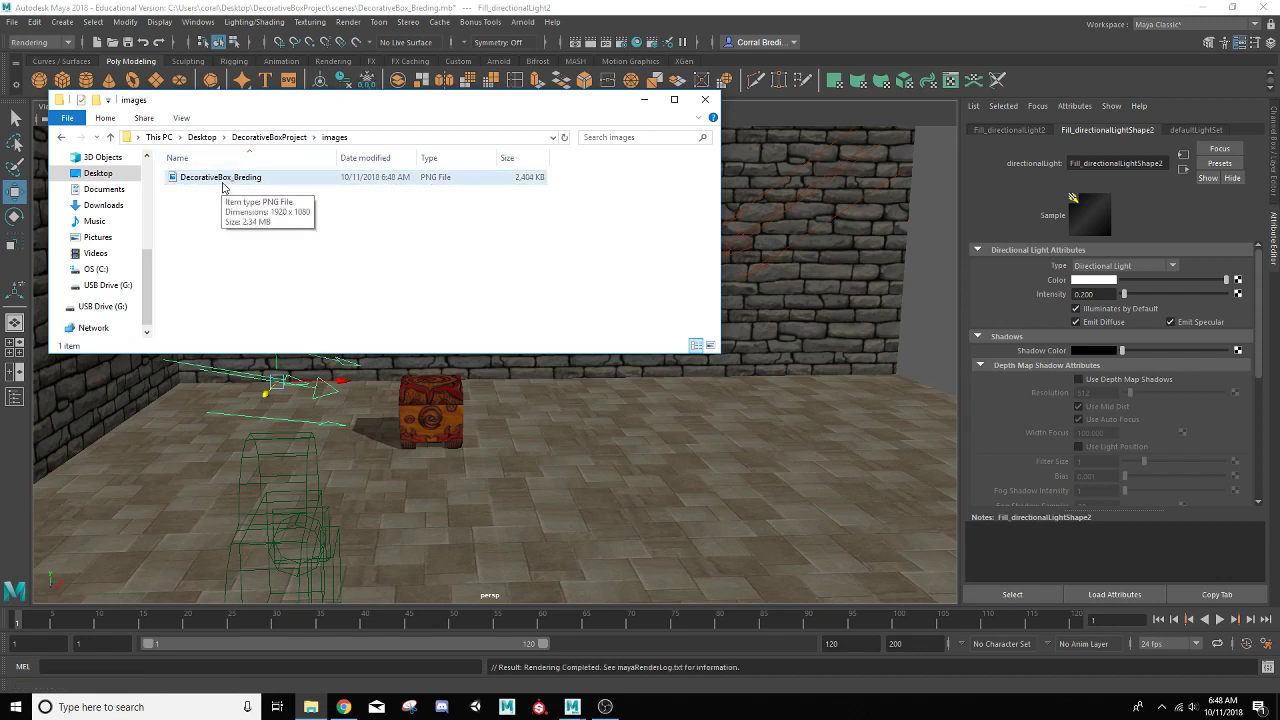
double_click(224, 184)
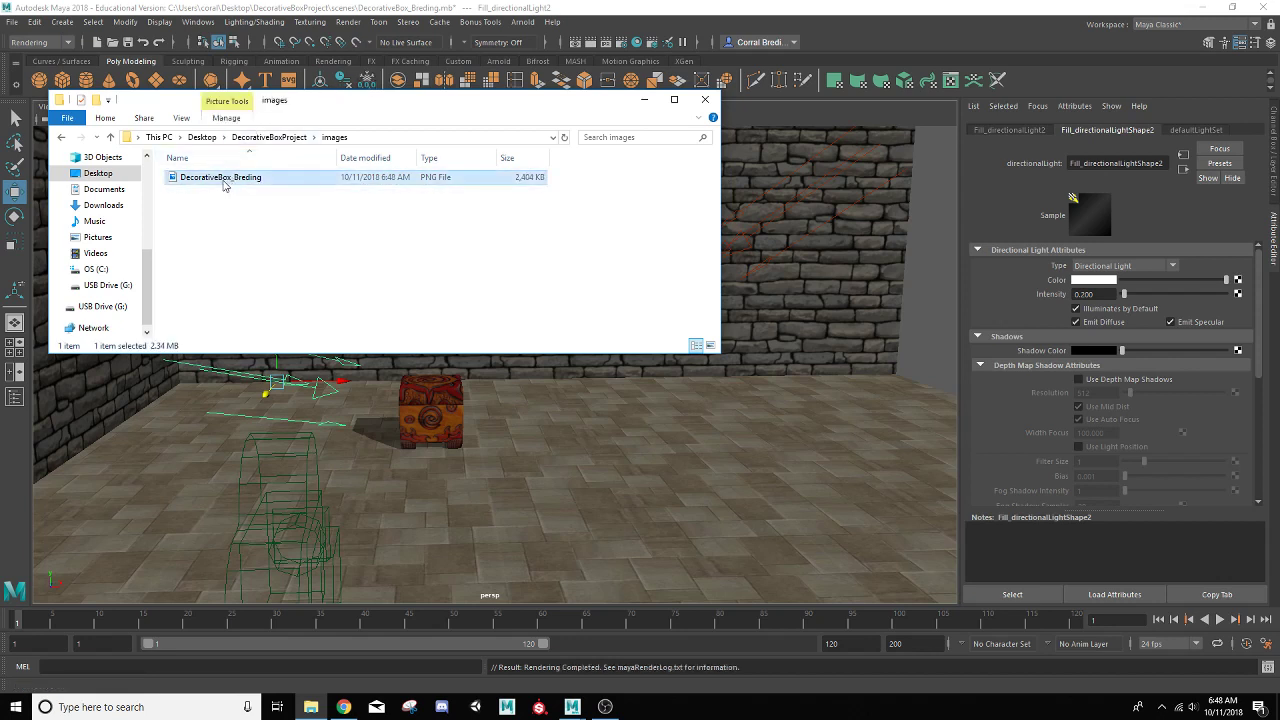